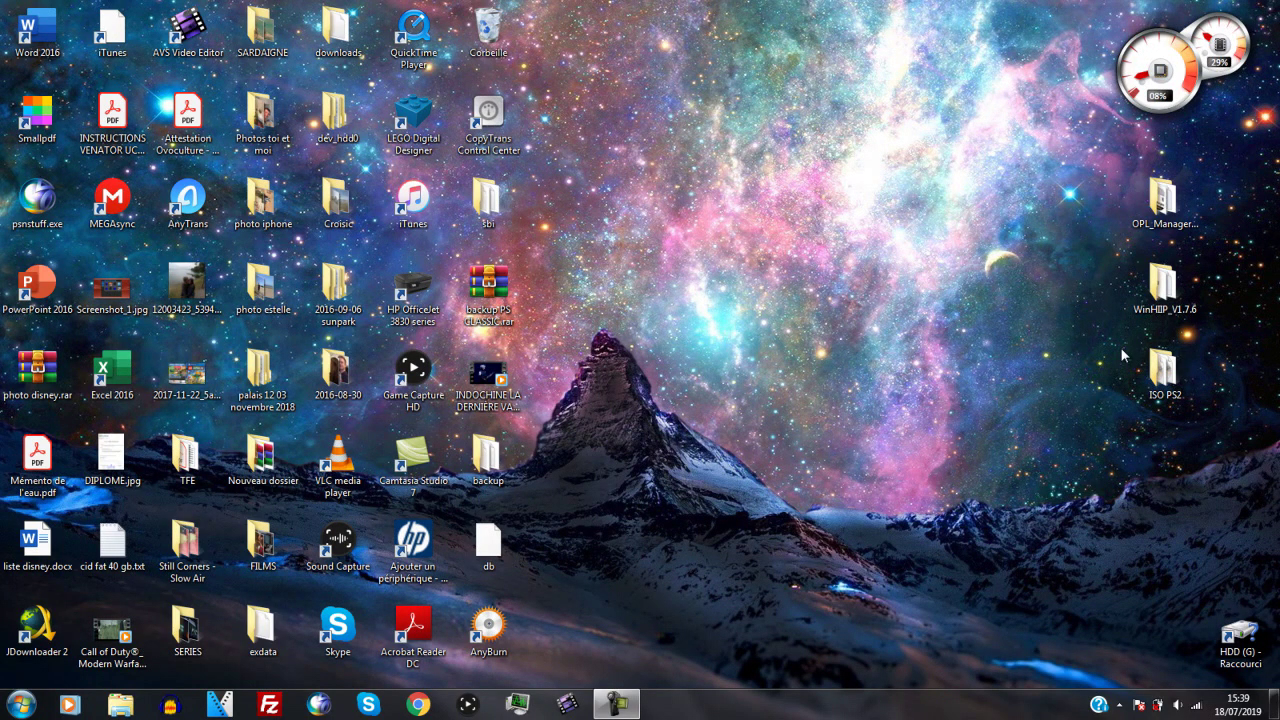
left_click(1132, 207)
left_click(1160, 290)
left_click(953, 315)
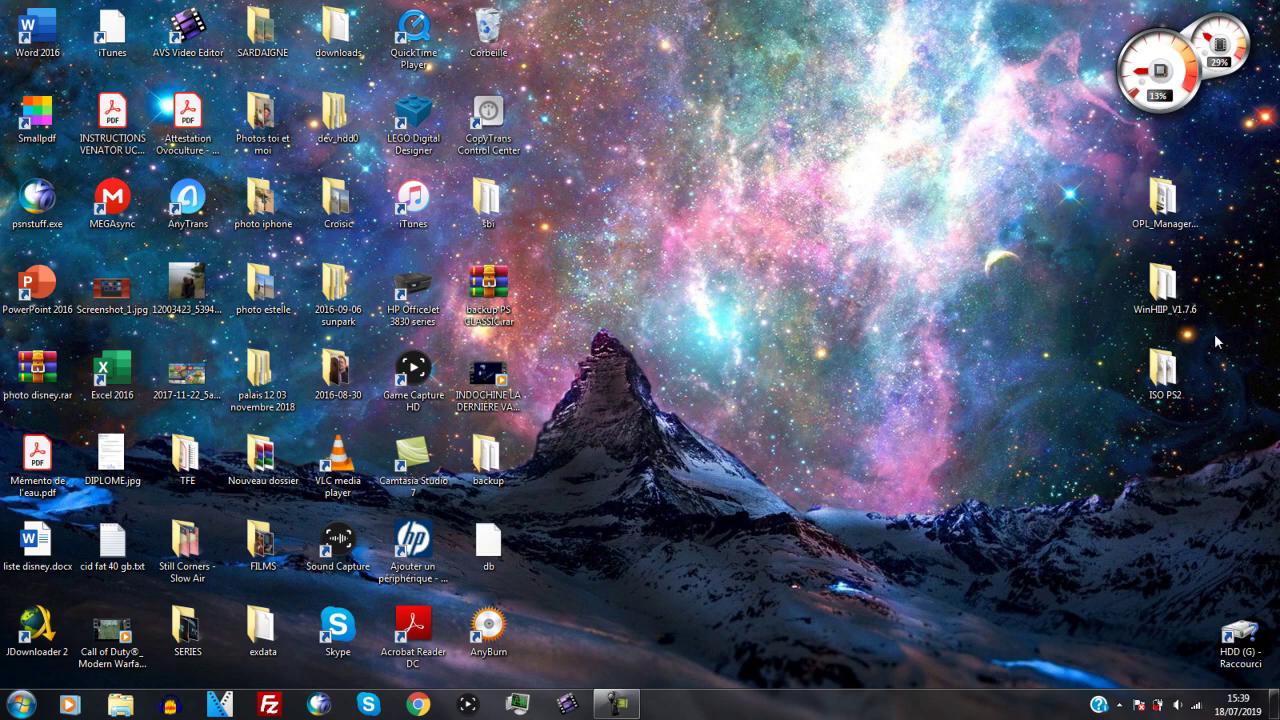
Step: Run WinHIIP.exe as administrator from the WinHIIP_V1.7.6 desktop folder and dismiss its About window
double_click(1165, 290)
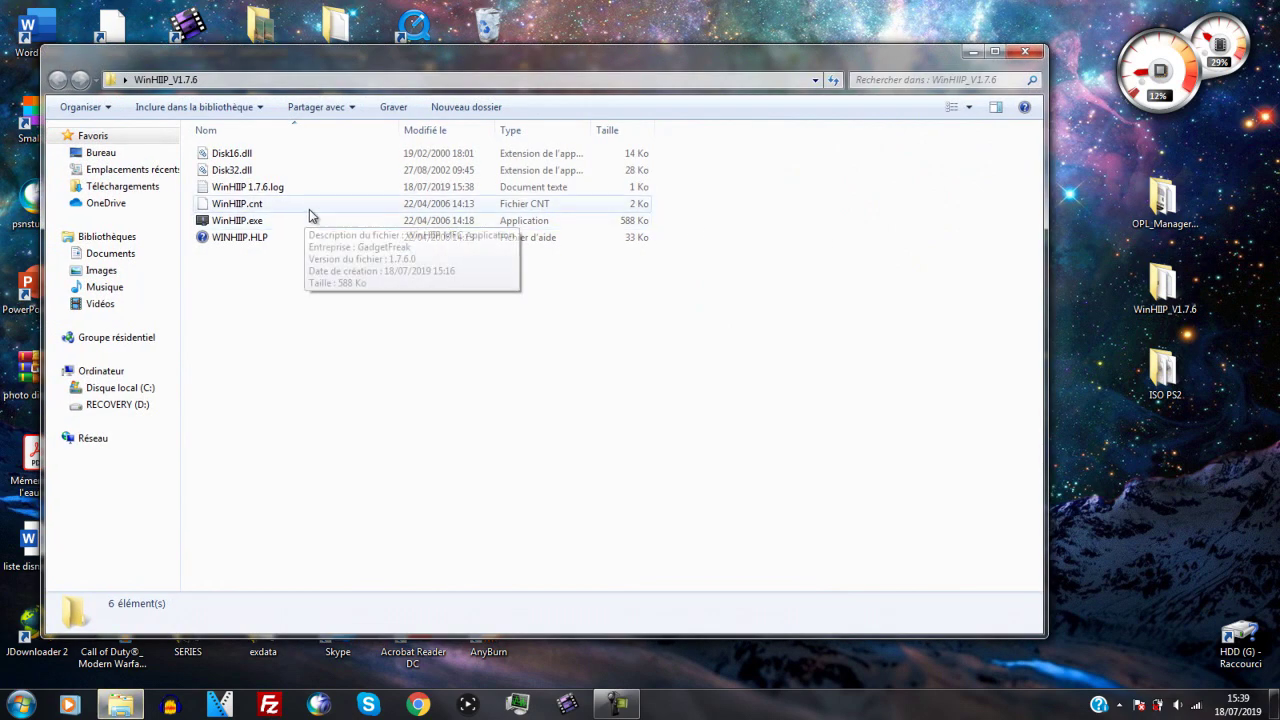
left_click(297, 220)
right_click(293, 218)
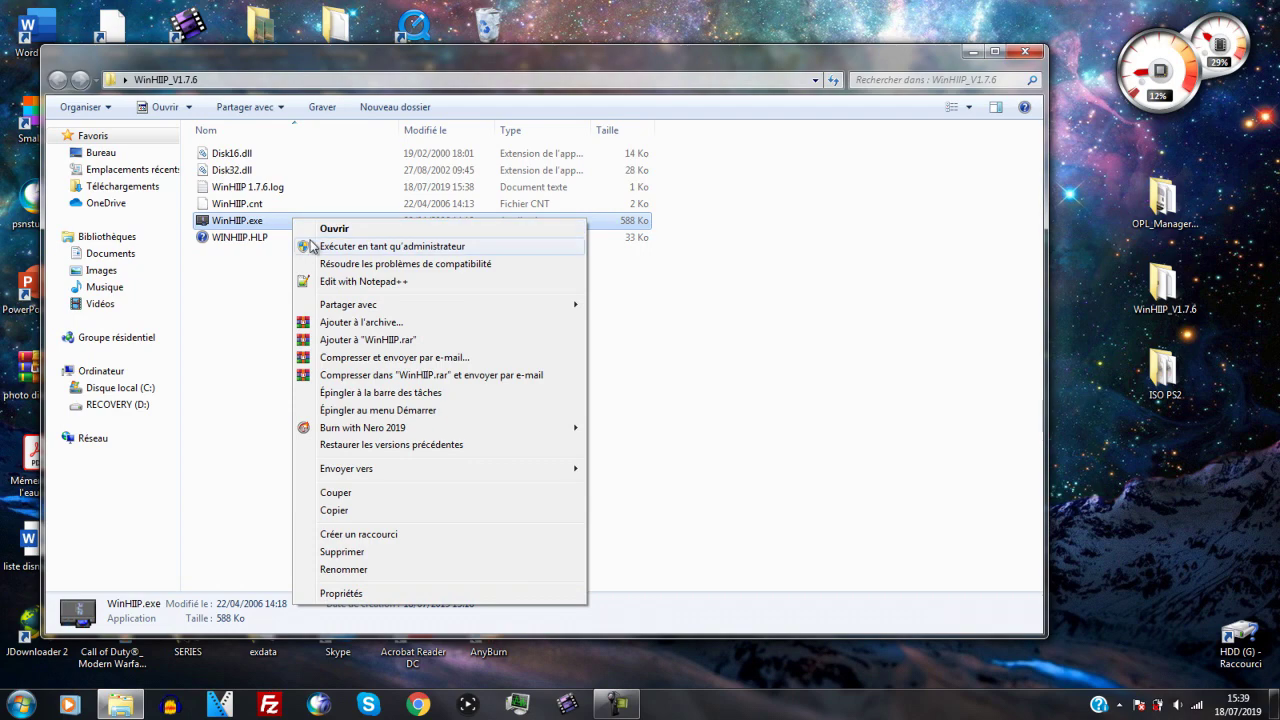
left_click(314, 247)
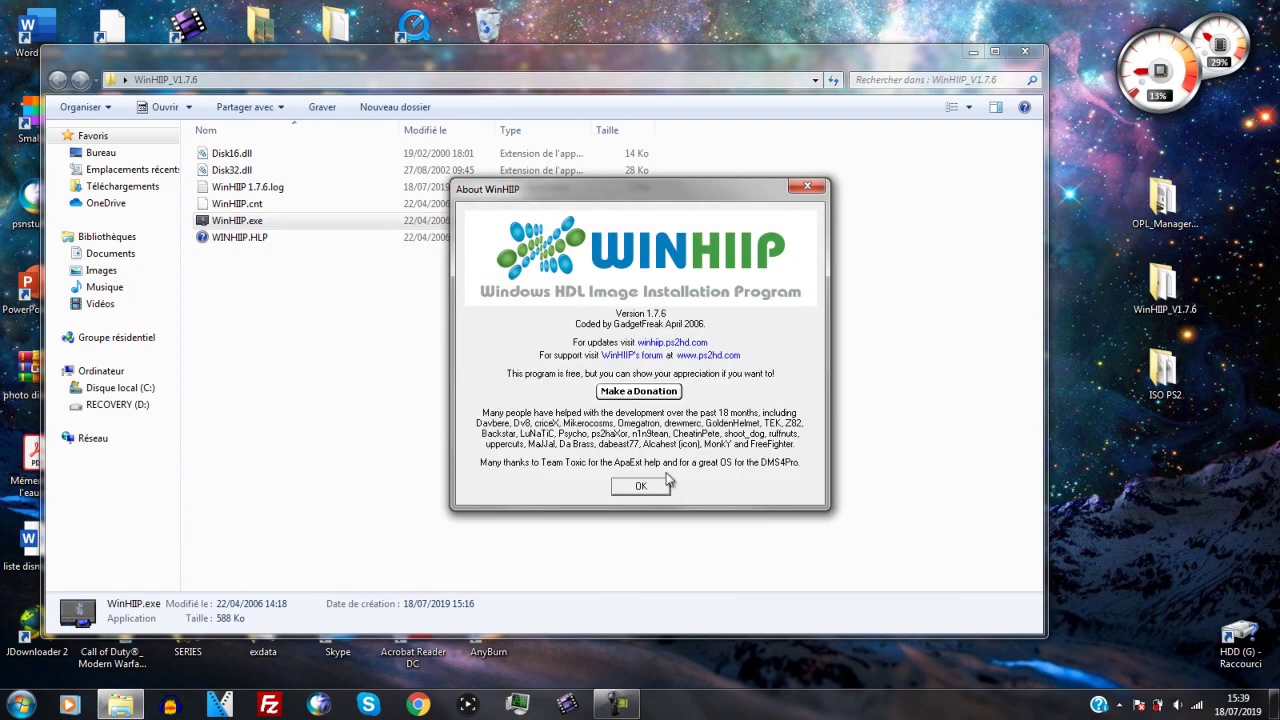
left_click(637, 486)
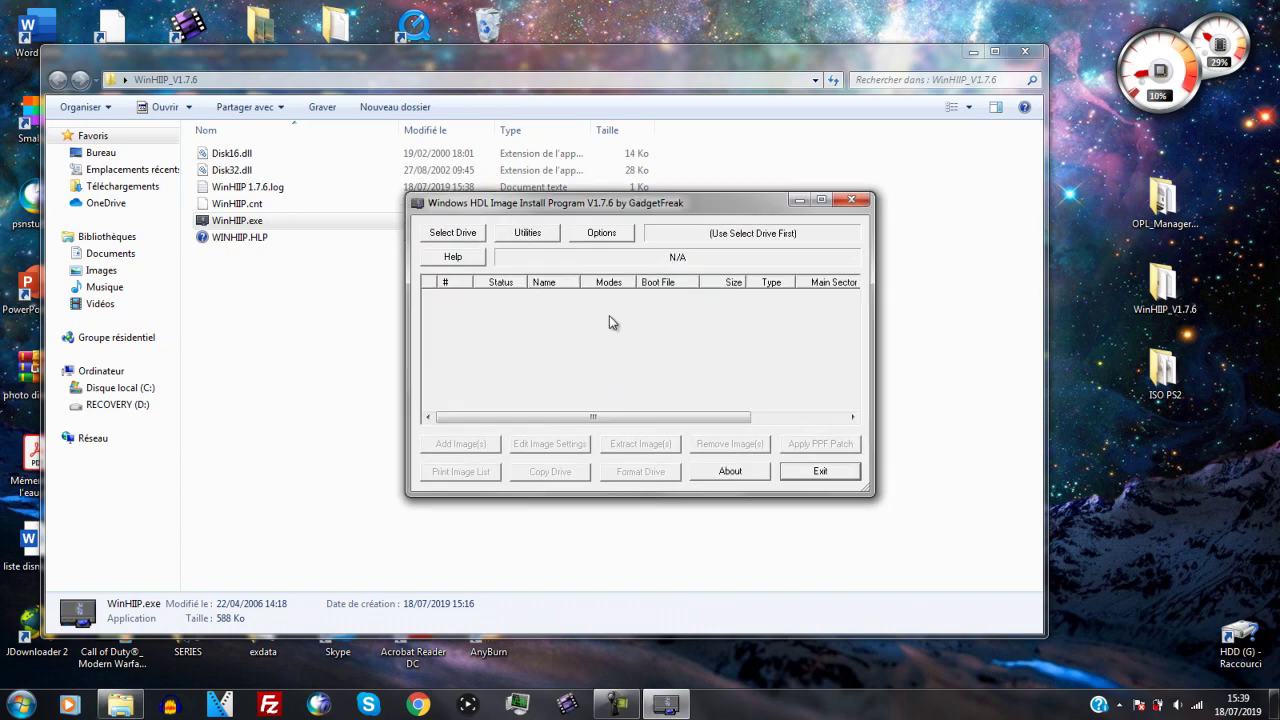
Step: Review the WinHIIP application mode and settings options, and check the list of selectable drives
left_click(603, 234)
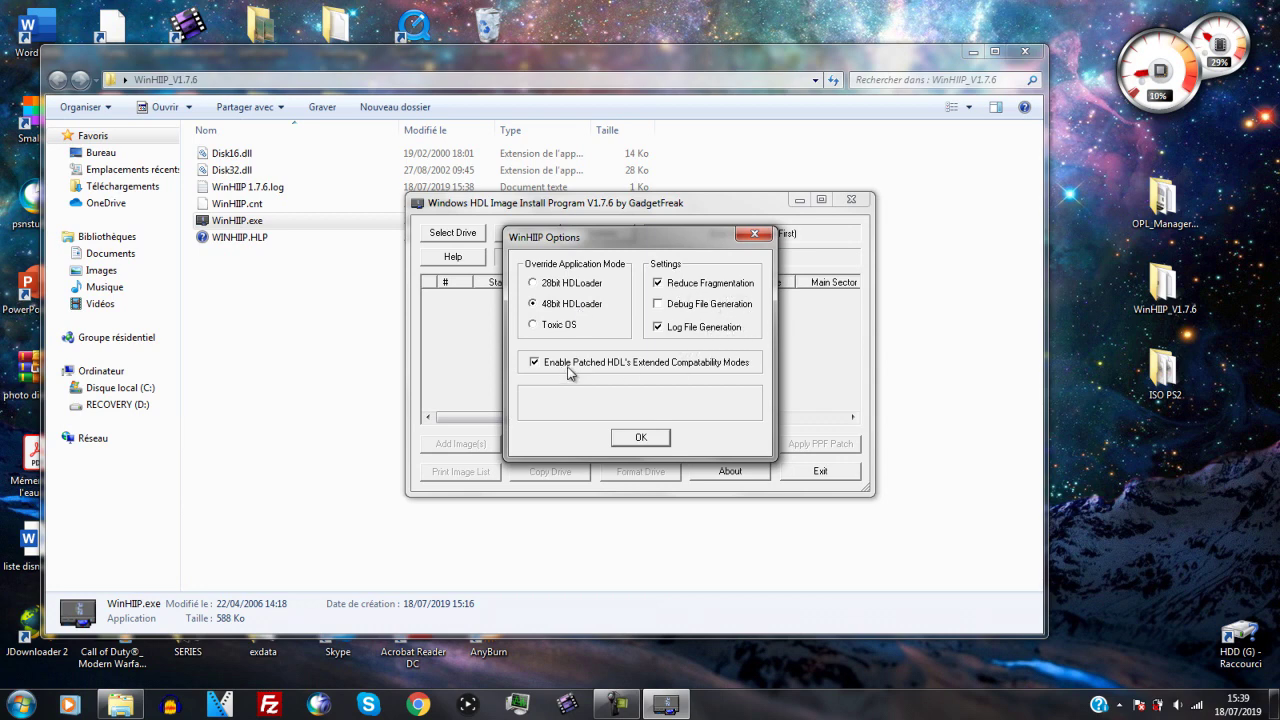
left_click(644, 437)
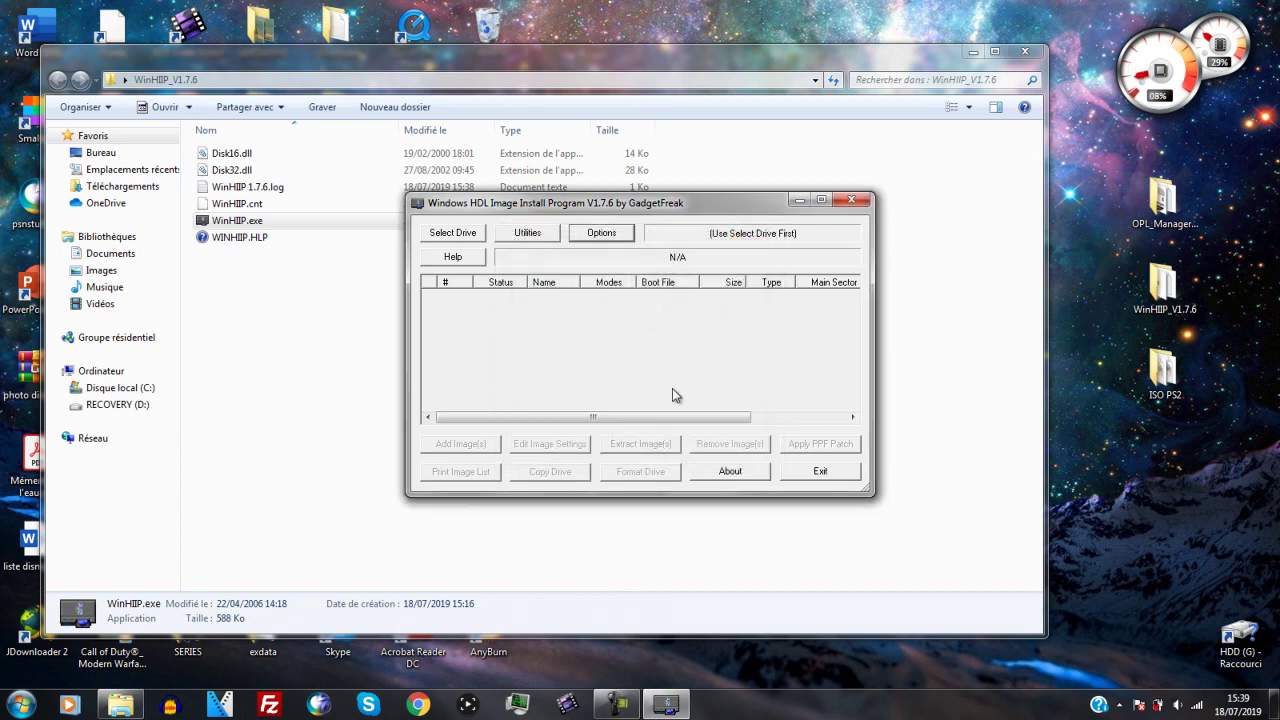
left_click(474, 236)
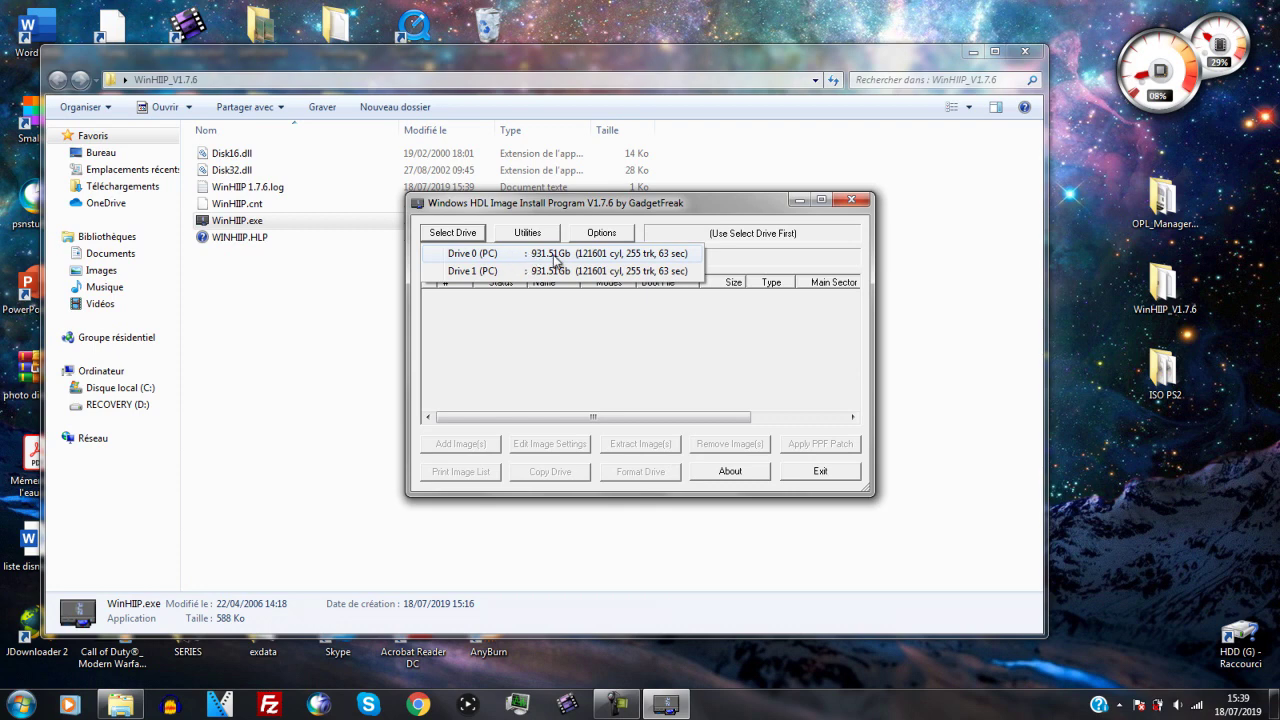
left_click(543, 321)
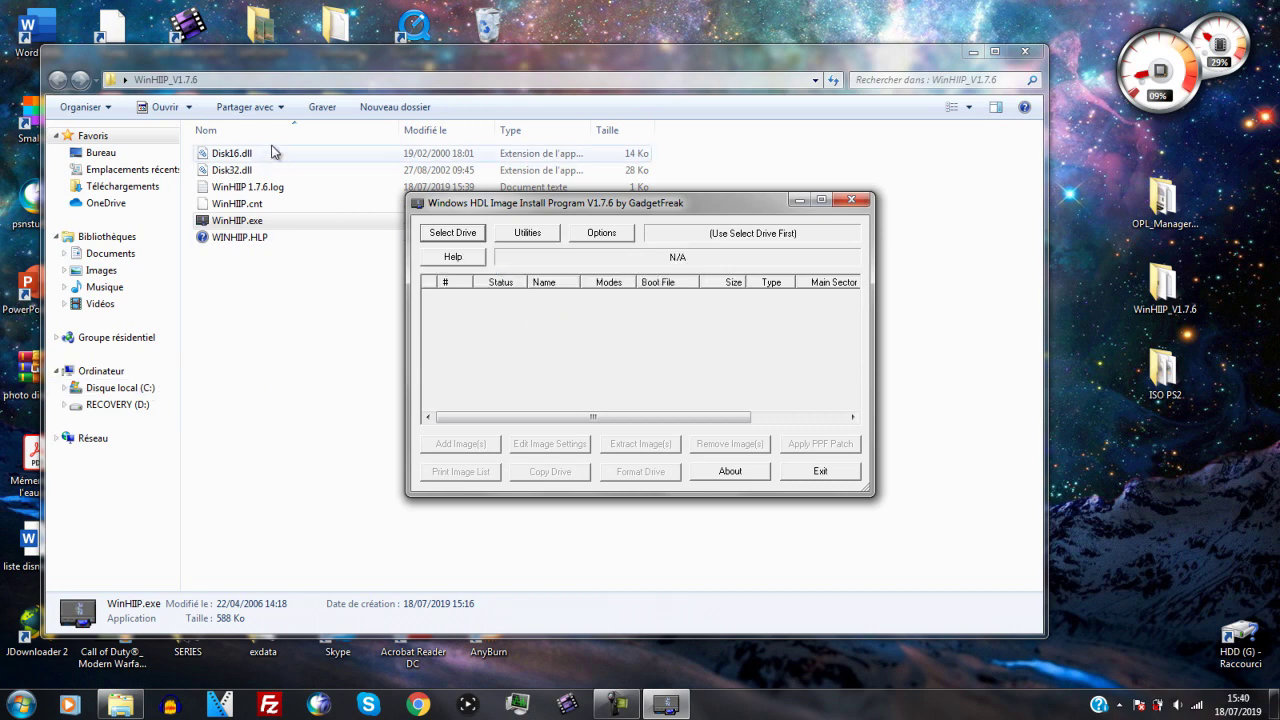
Step: Check the disk number of the unallocated hard drive in Windows Disk Management, and close Computer Management
key("alt+F4")
right_click(100, 371)
left_click(134, 400)
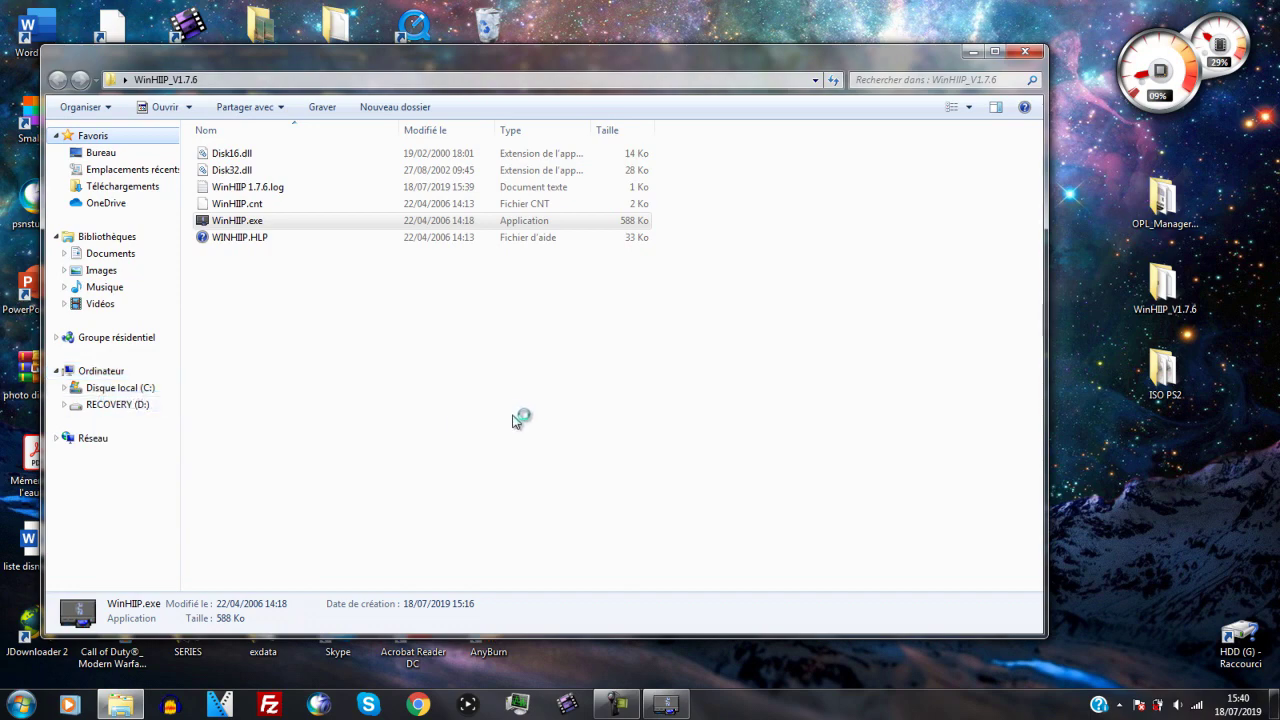
left_click(133, 204)
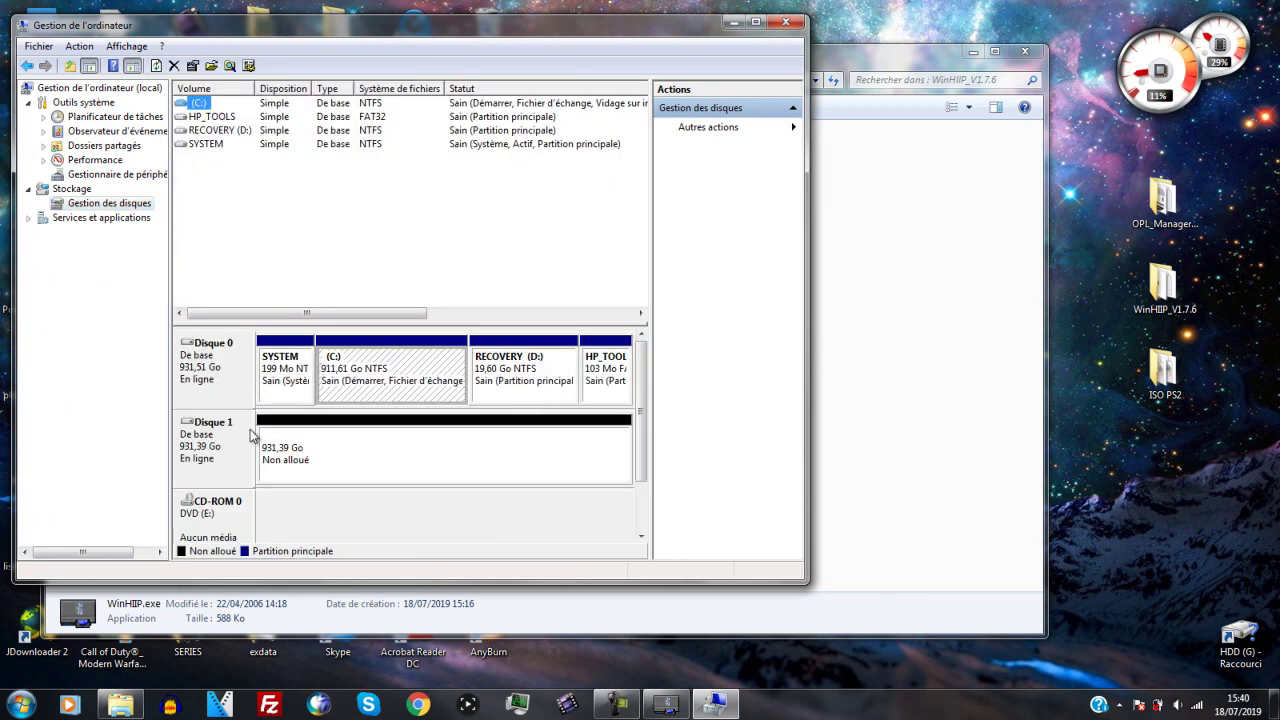
left_click(785, 21)
Step: Return to WinHIIP, select Drive 1 as the working drive and dismiss the boot record message
double_click(237, 220)
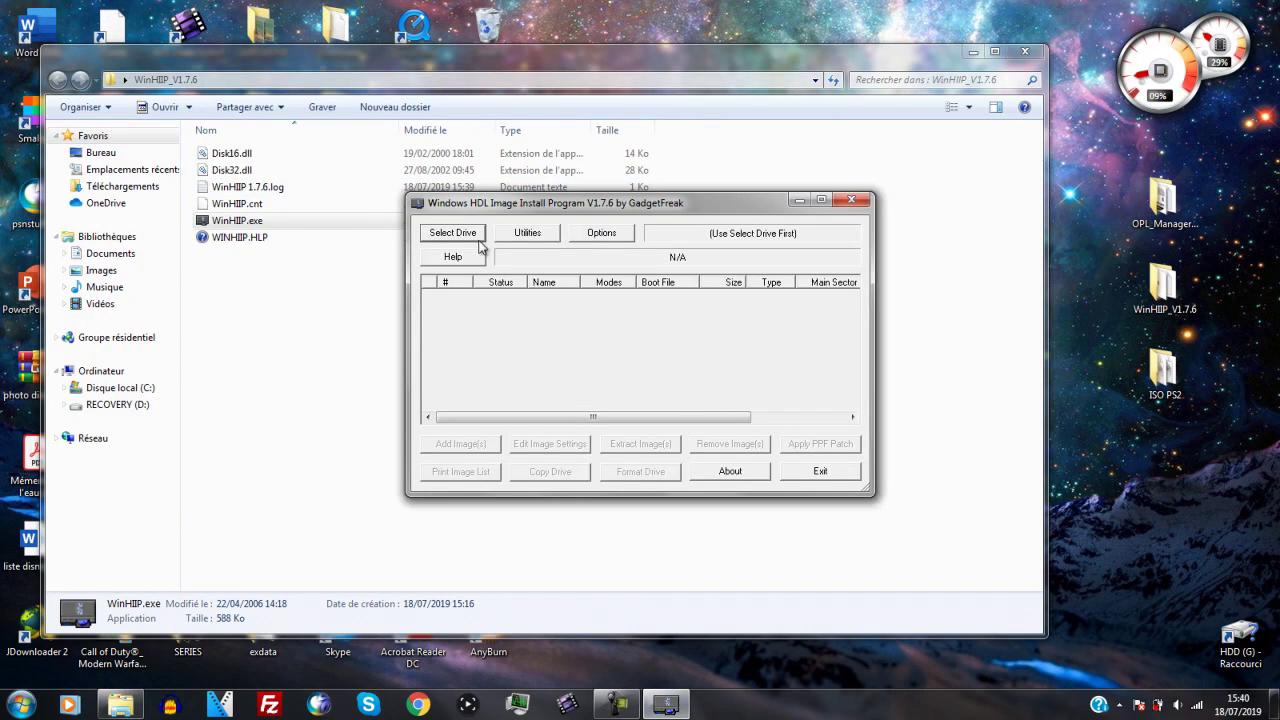
left_click(460, 234)
left_click(472, 271)
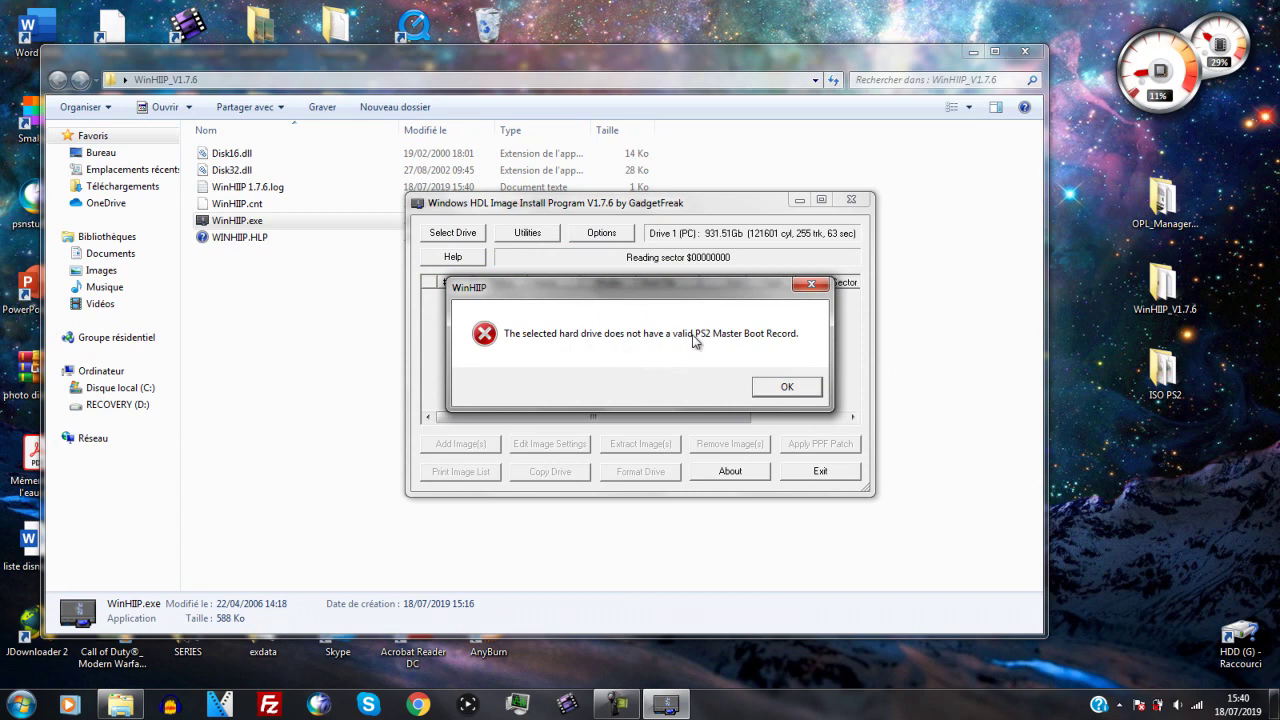
left_click(781, 387)
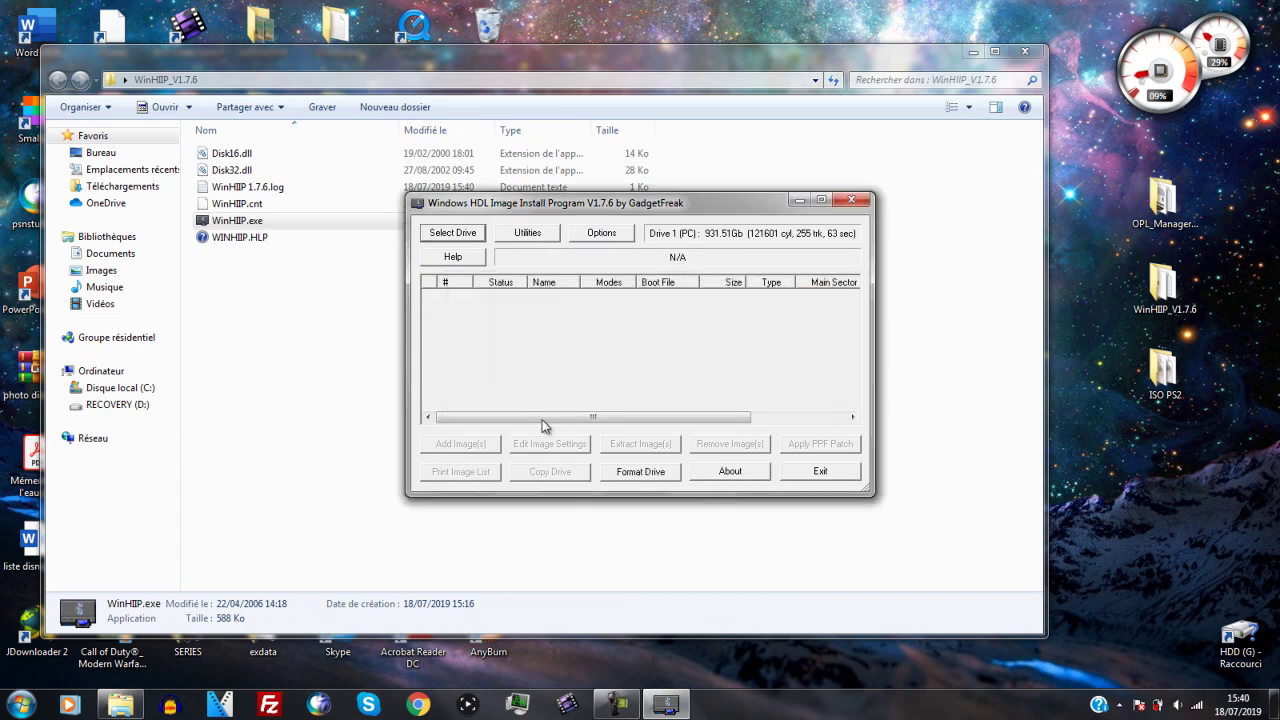
Step: Format Drive 1 for PS2 with the Quick erase mode and the HDLoader 48bit application, confirming the erase
left_click(645, 473)
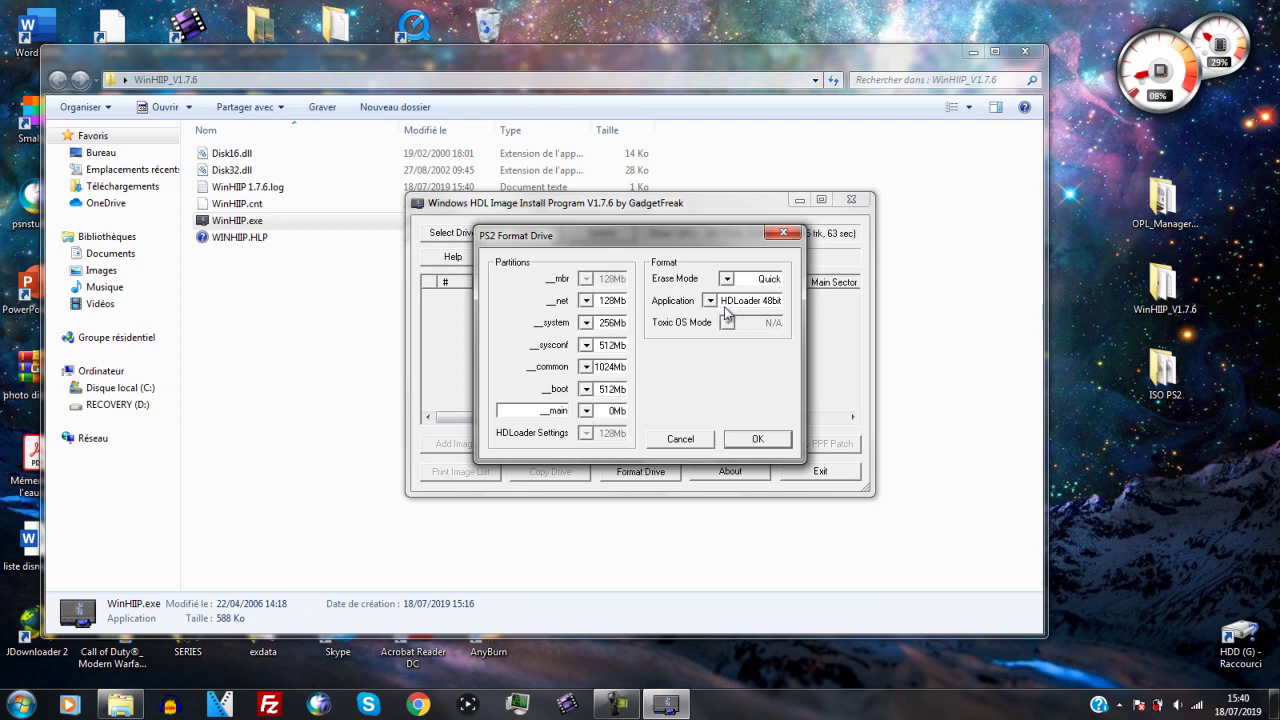
left_click(758, 440)
left_click(704, 390)
left_click(660, 390)
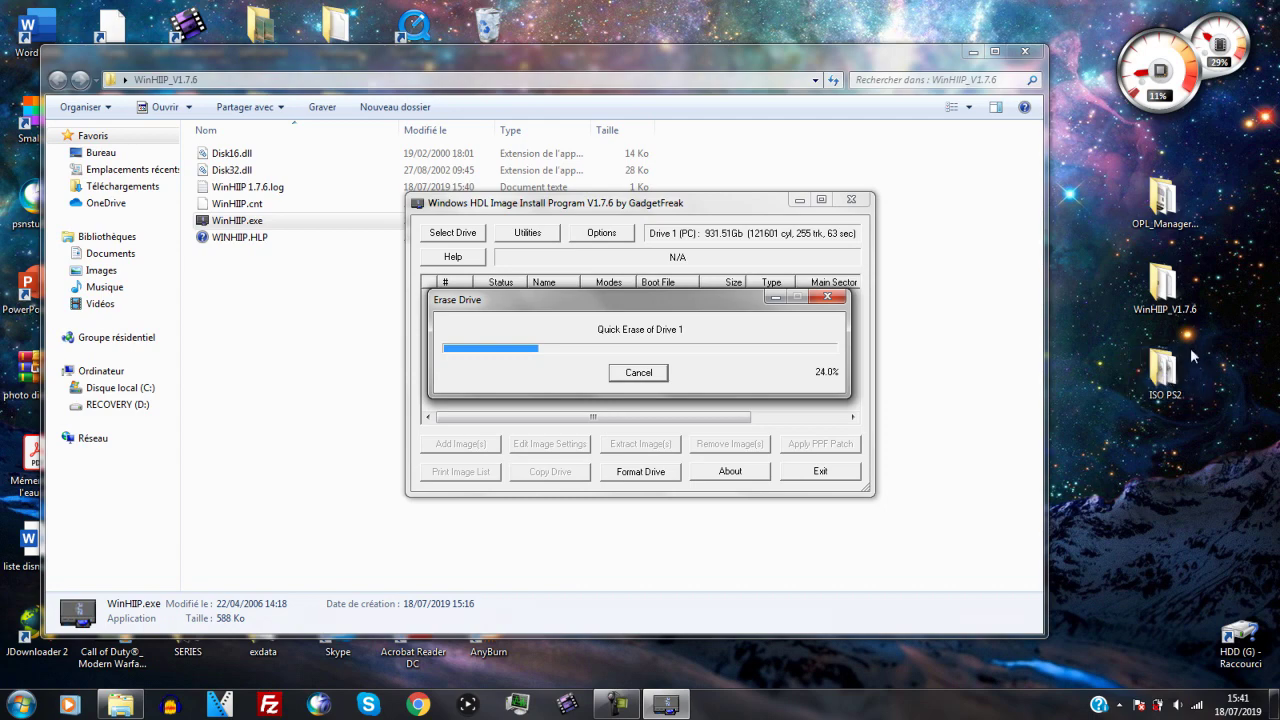
Step: Launch OPL_Manager.exe from the OPL_Manager_V21.5 desktop folder while the drive is being erased
double_click(1163, 224)
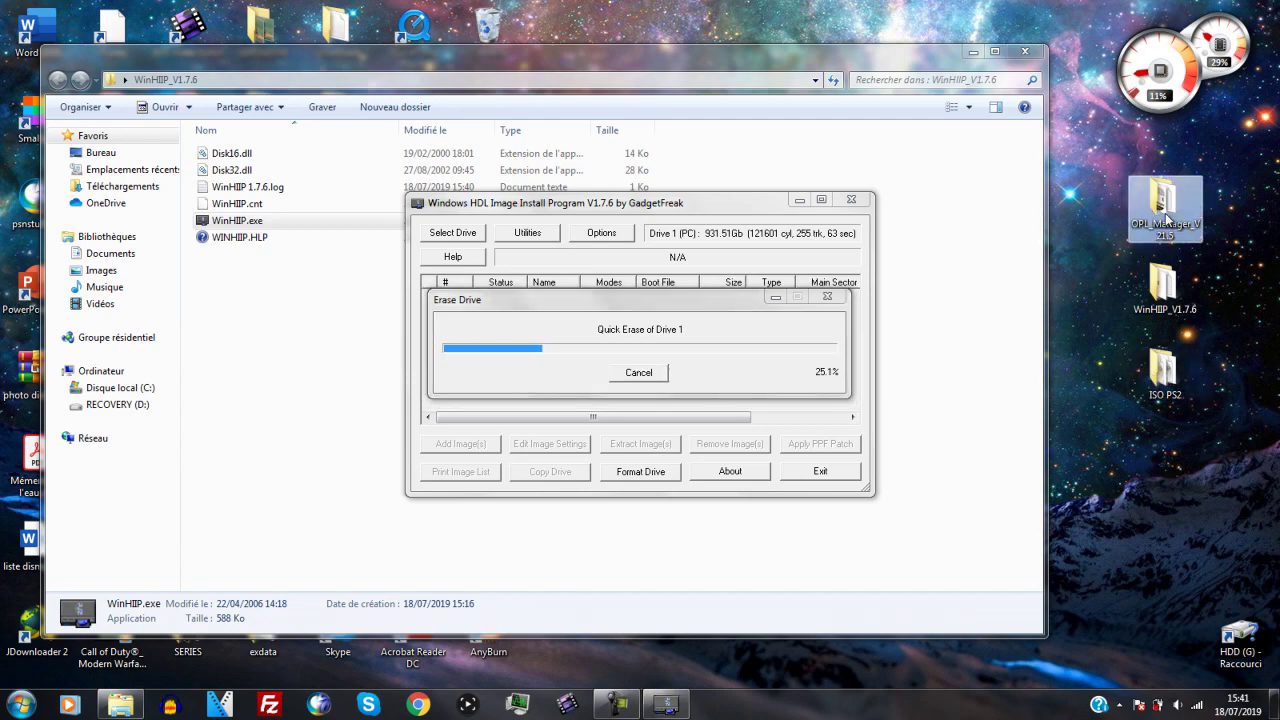
left_click_drag(424, 73, 645, 78)
double_click(477, 231)
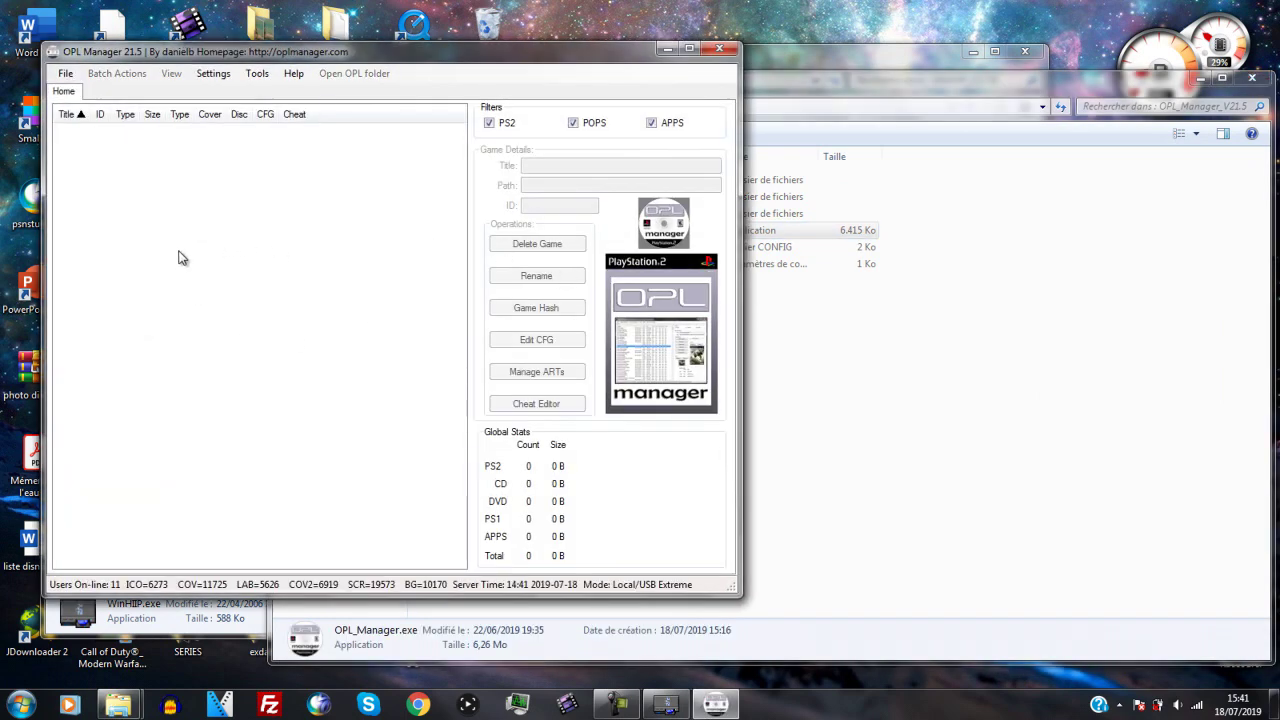
Step: Set the OPL folder to the desktop's ISO PS2 folder in Normal (iso + ul.cfg) mode, and save
left_click(216, 75)
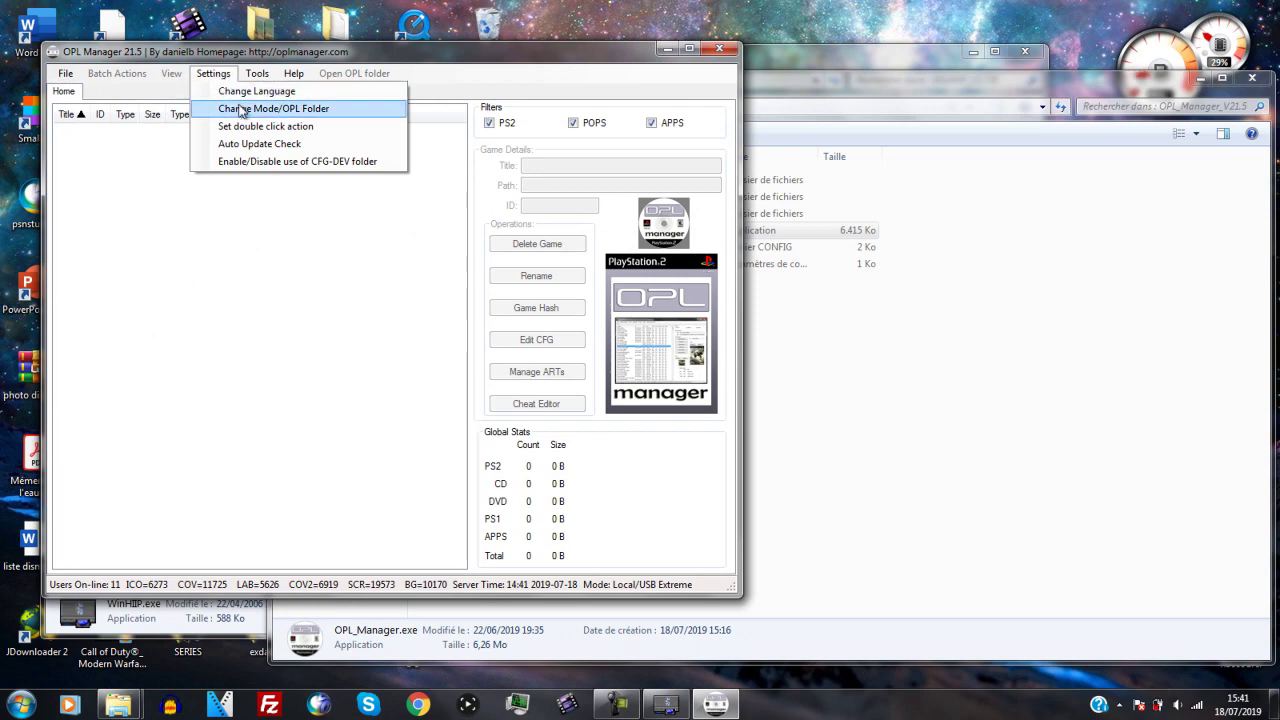
left_click(250, 108)
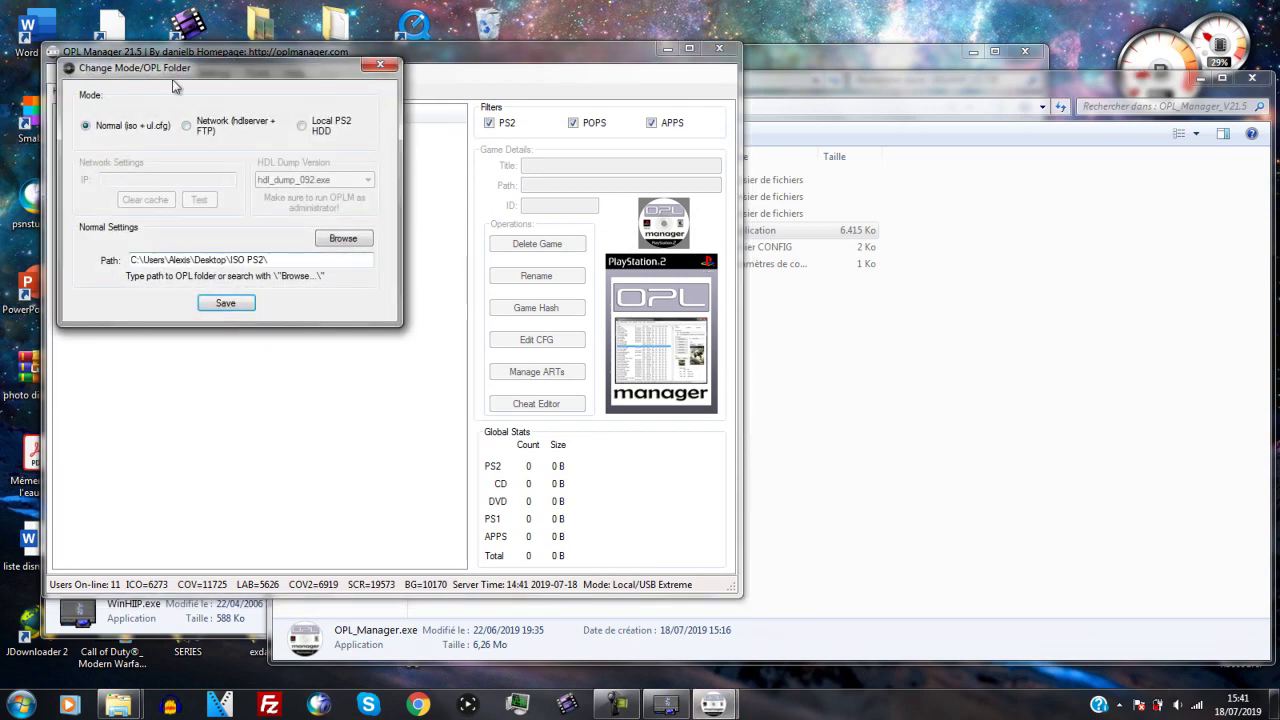
left_click_drag(218, 71, 386, 139)
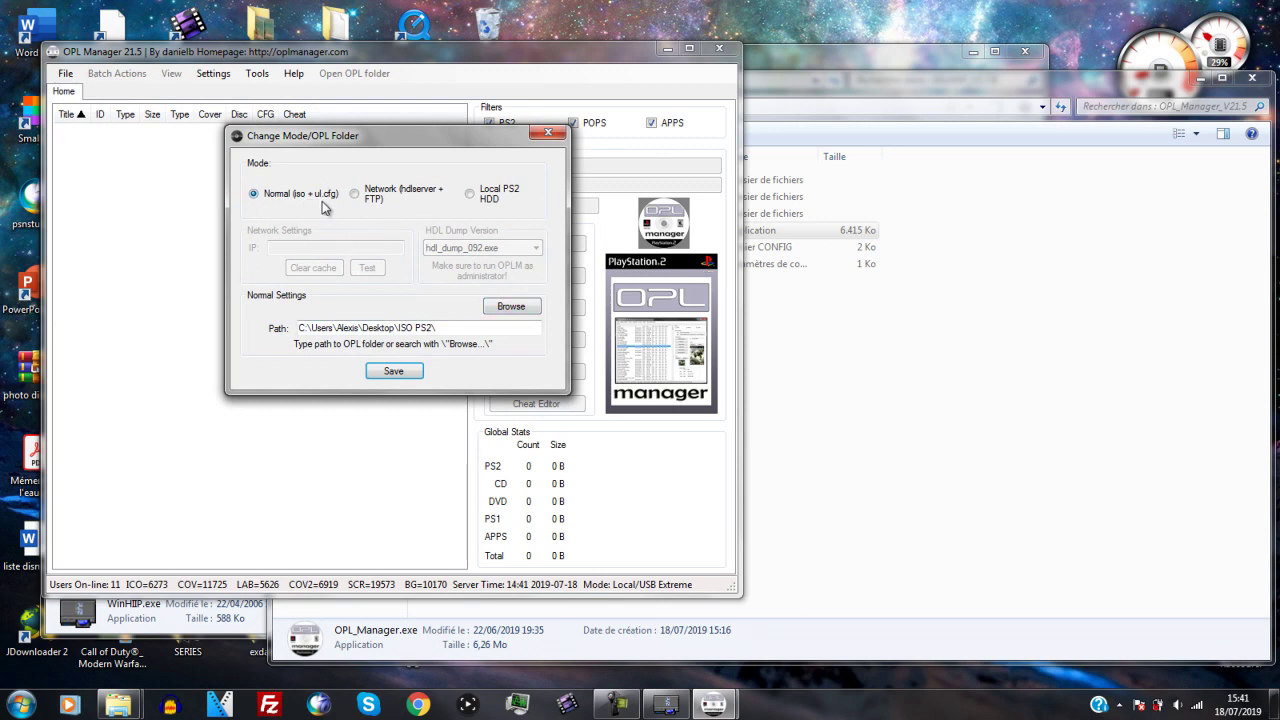
left_click(509, 313)
left_click_drag(760, 320, 762, 376)
left_click(580, 337)
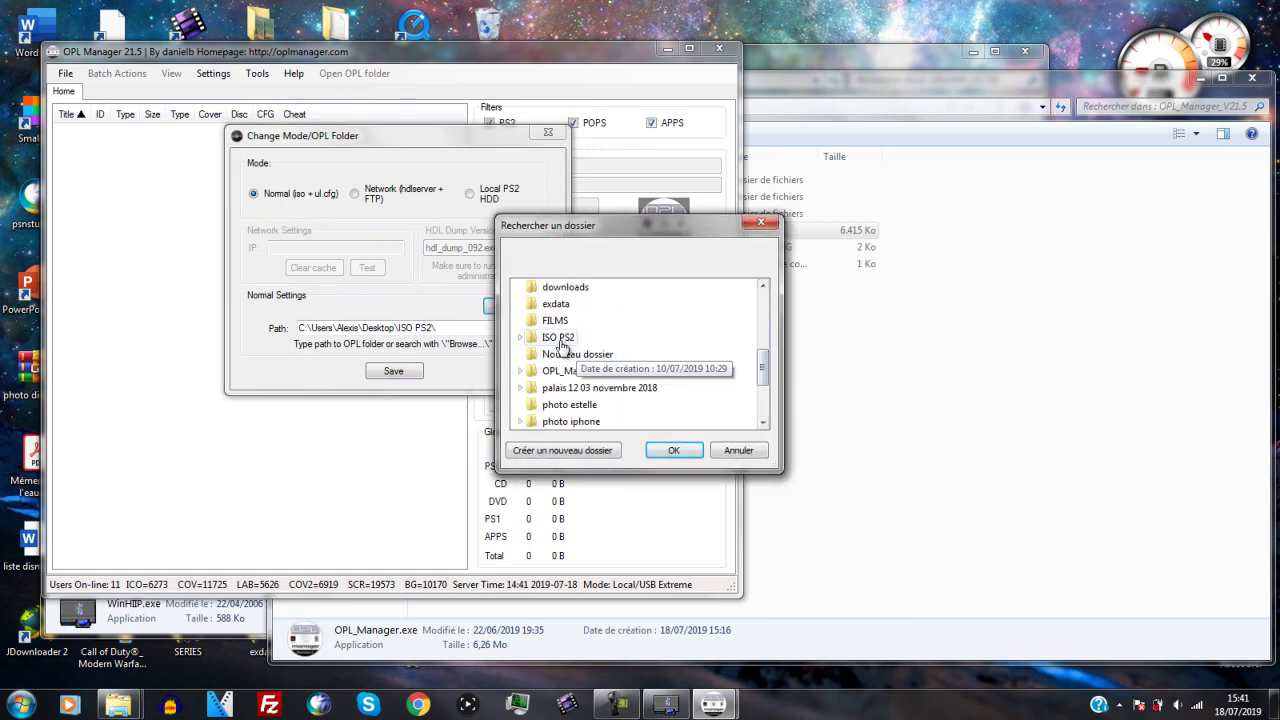
left_click(665, 455)
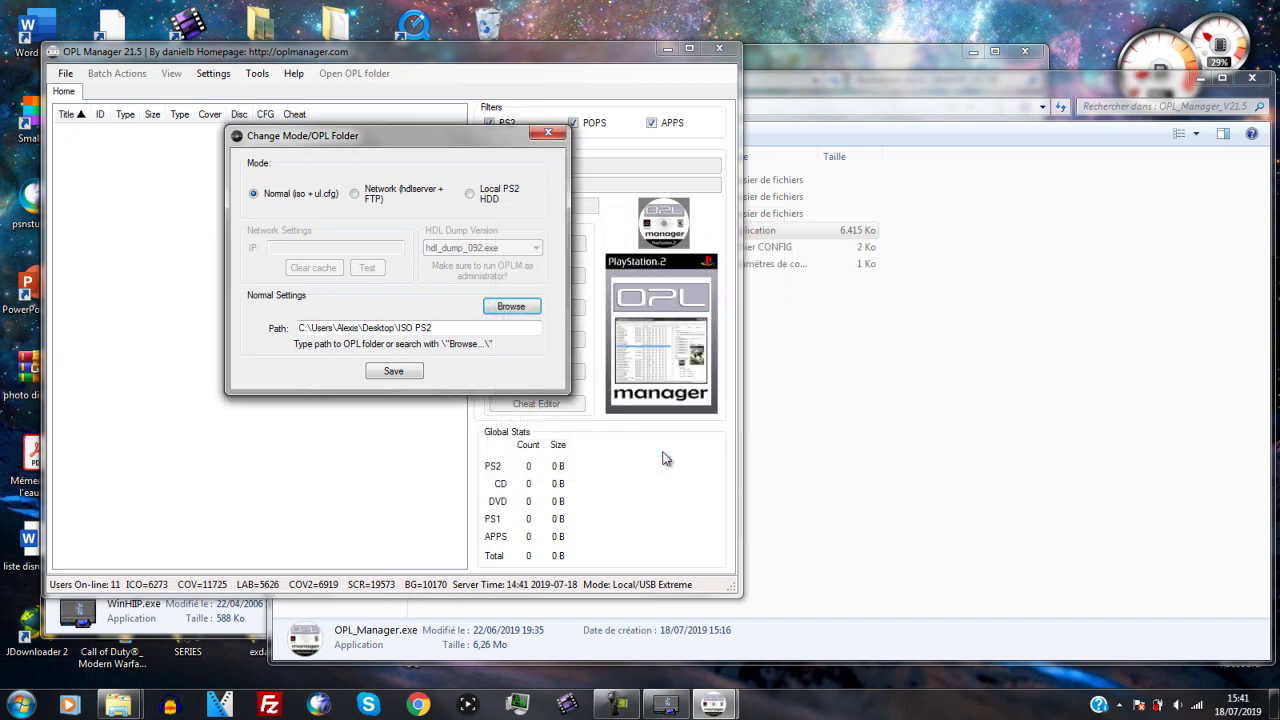
left_click(398, 373)
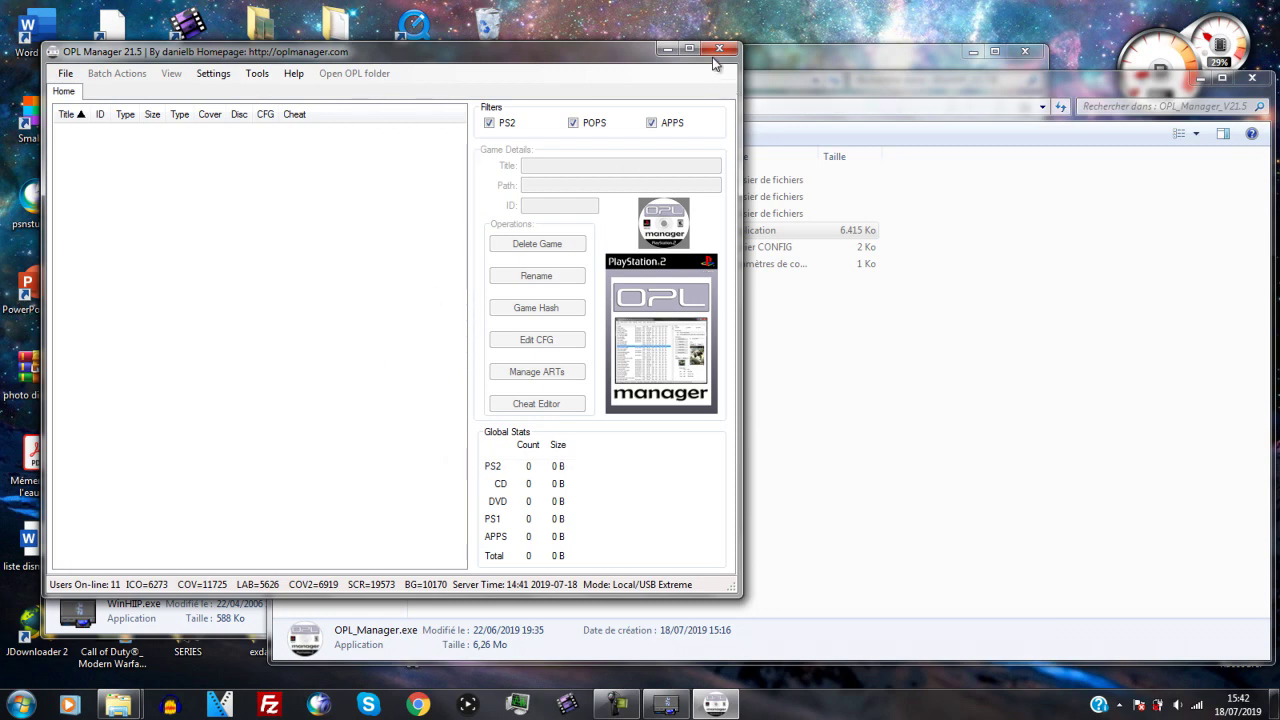
Step: Check the progress of the Drive 1 quick erase in WinHIIP, and return to OPL Manager
left_click(667, 48)
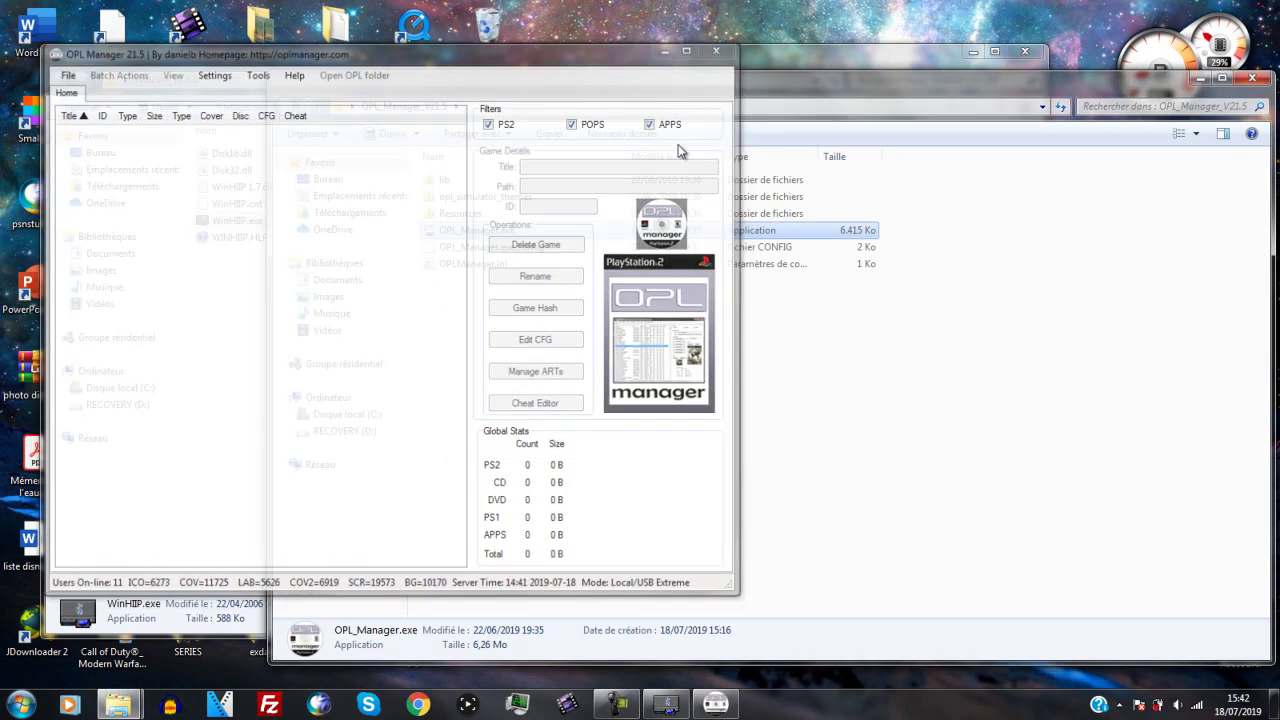
left_click(660, 706)
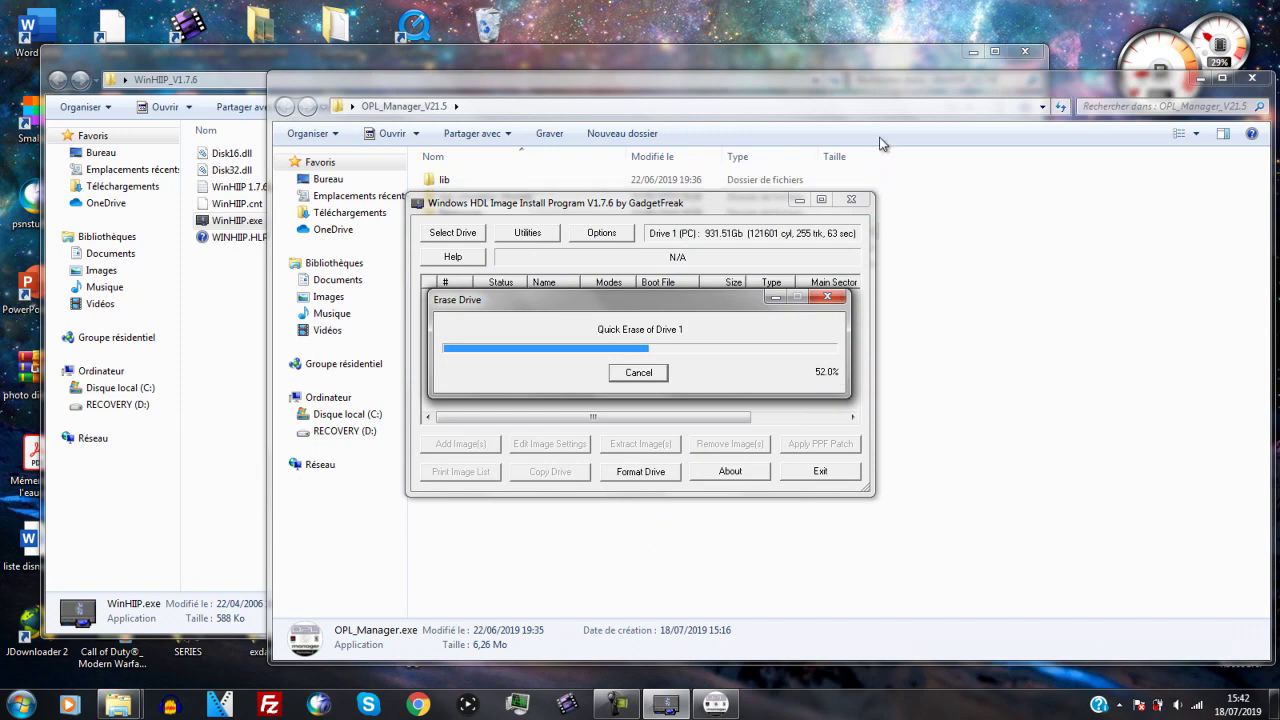
left_click(885, 104)
key("Return")
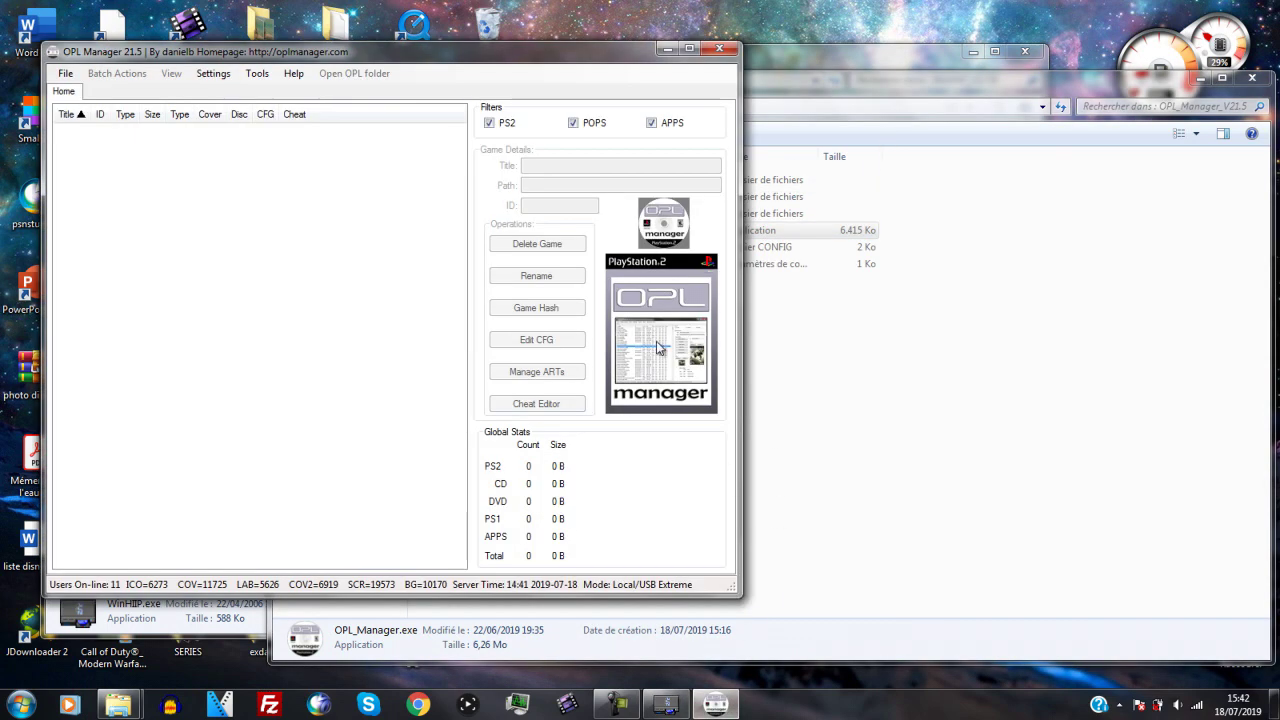
left_click(210, 75)
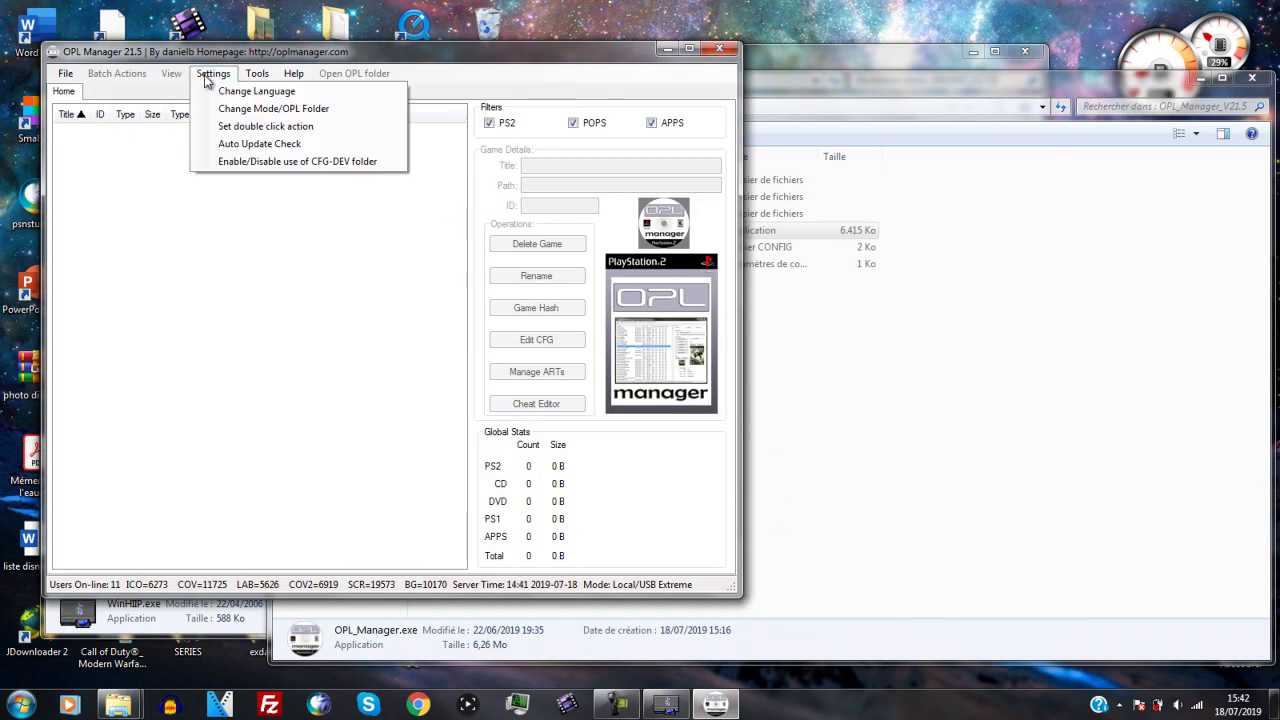
left_click(206, 78)
left_click(257, 75)
left_click(213, 74)
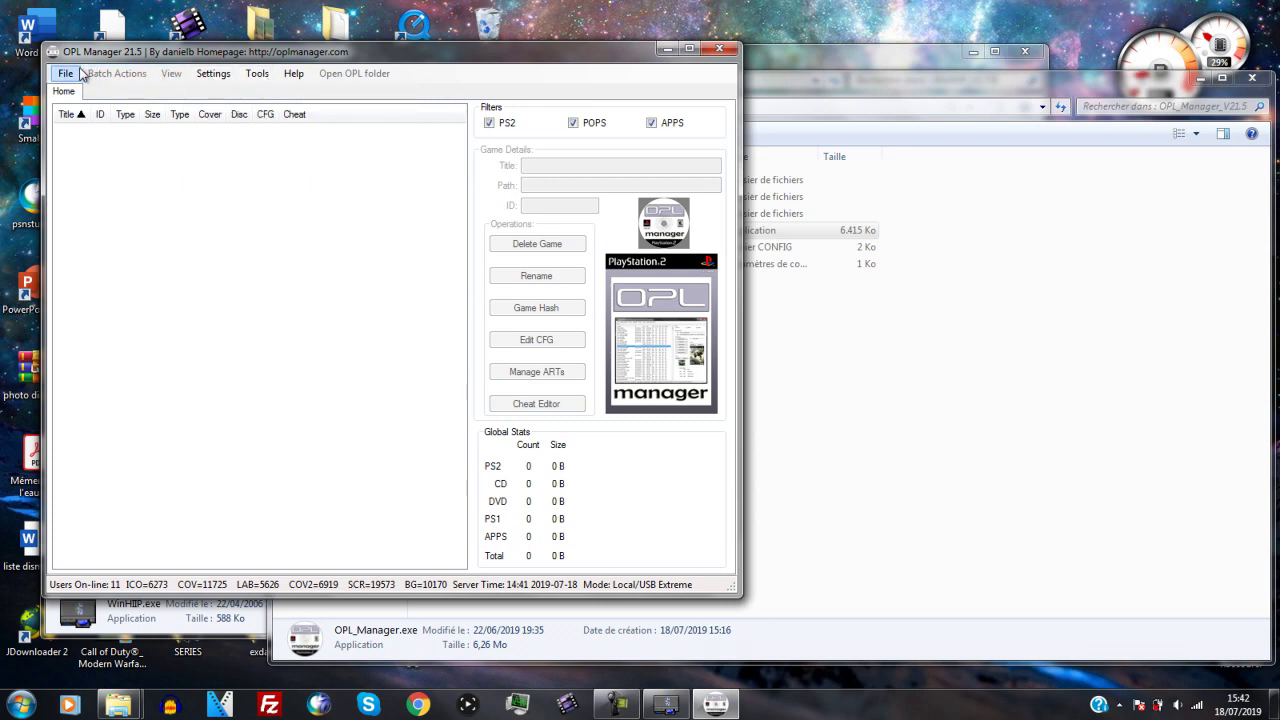
left_click(293, 74)
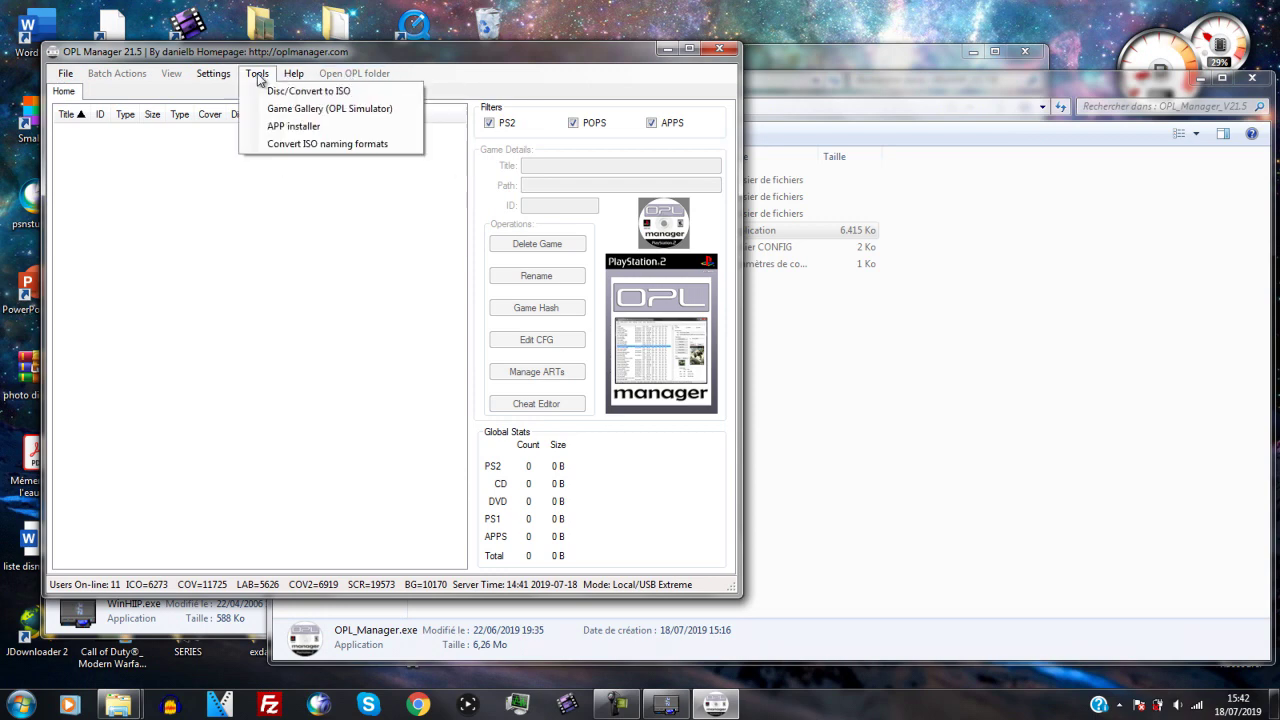
Step: Close OPL Manager and the OPL_Manager_V21.5 folder window
left_click(690, 58)
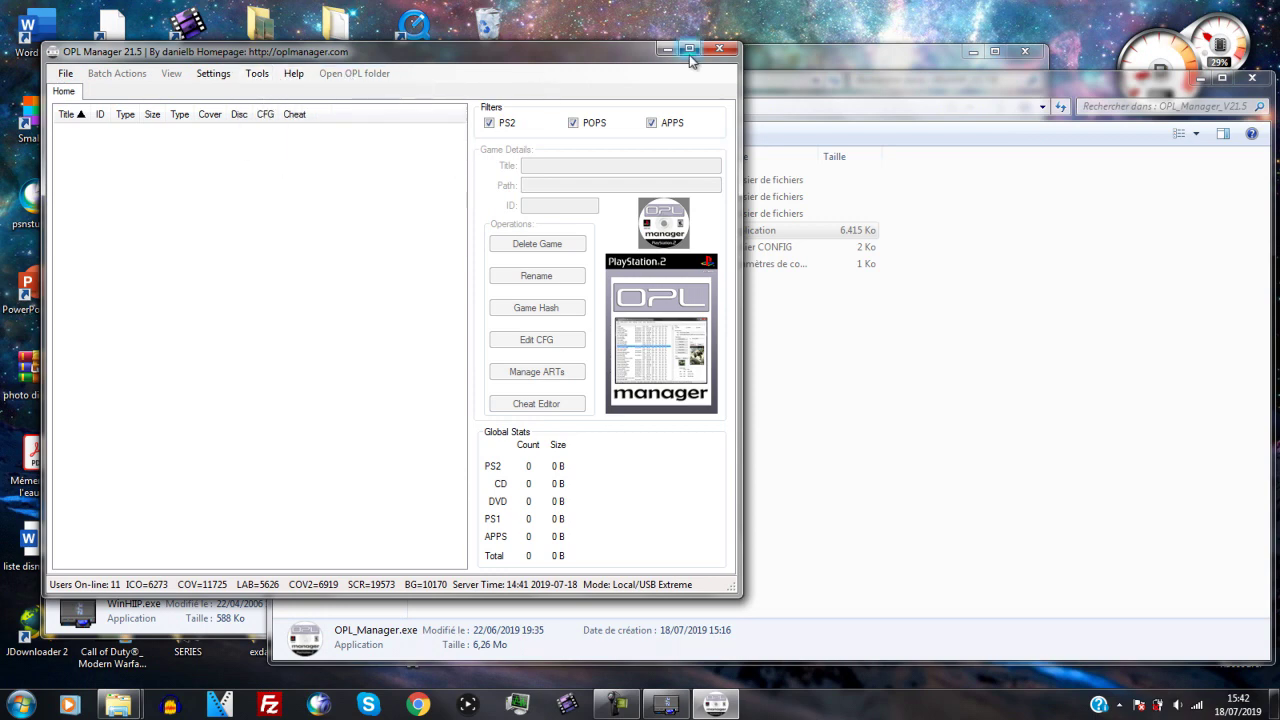
left_click(719, 48)
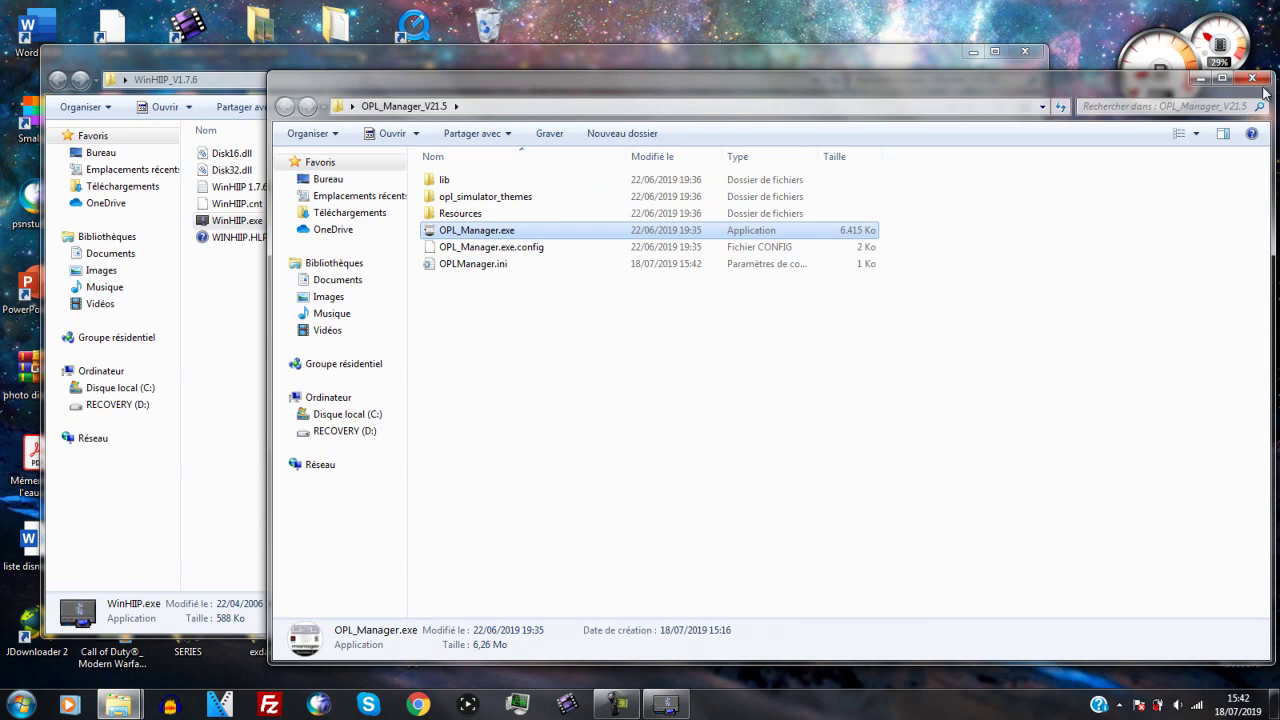
left_click(1252, 78)
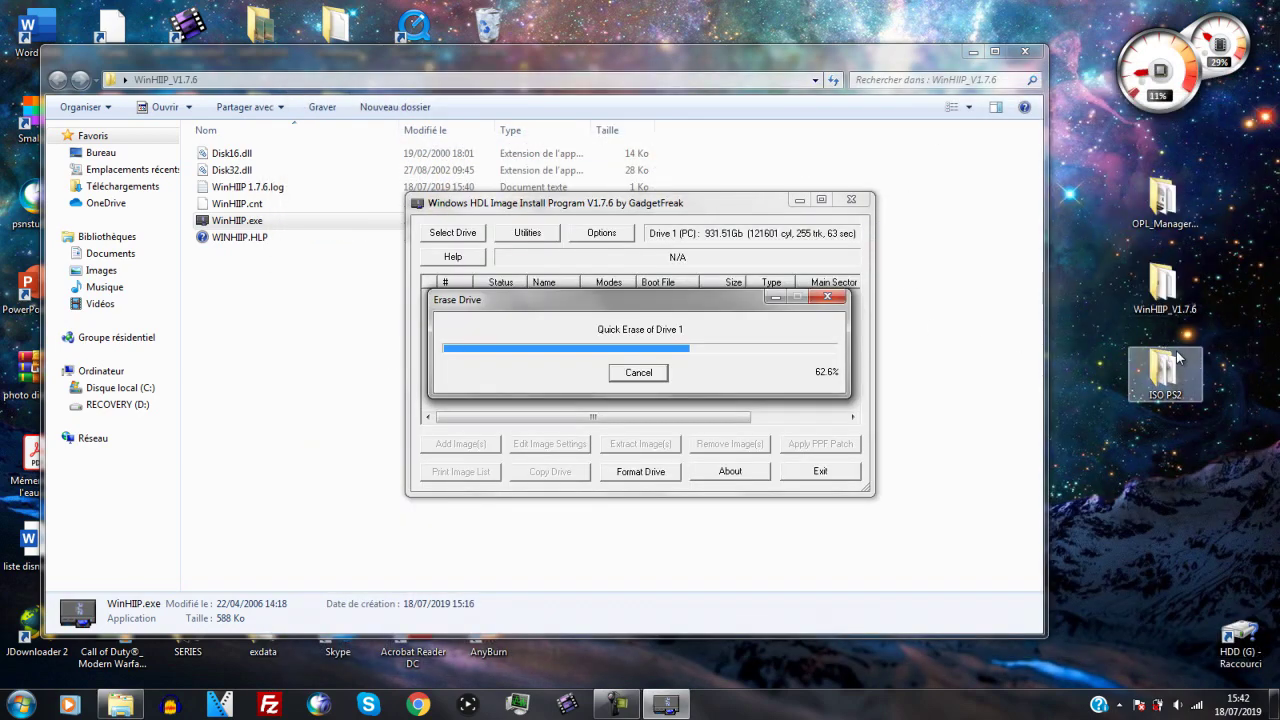
Step: Open the ISO PS2 desktop folder and look through its game ISO files down to the end of the list
double_click(1178, 358)
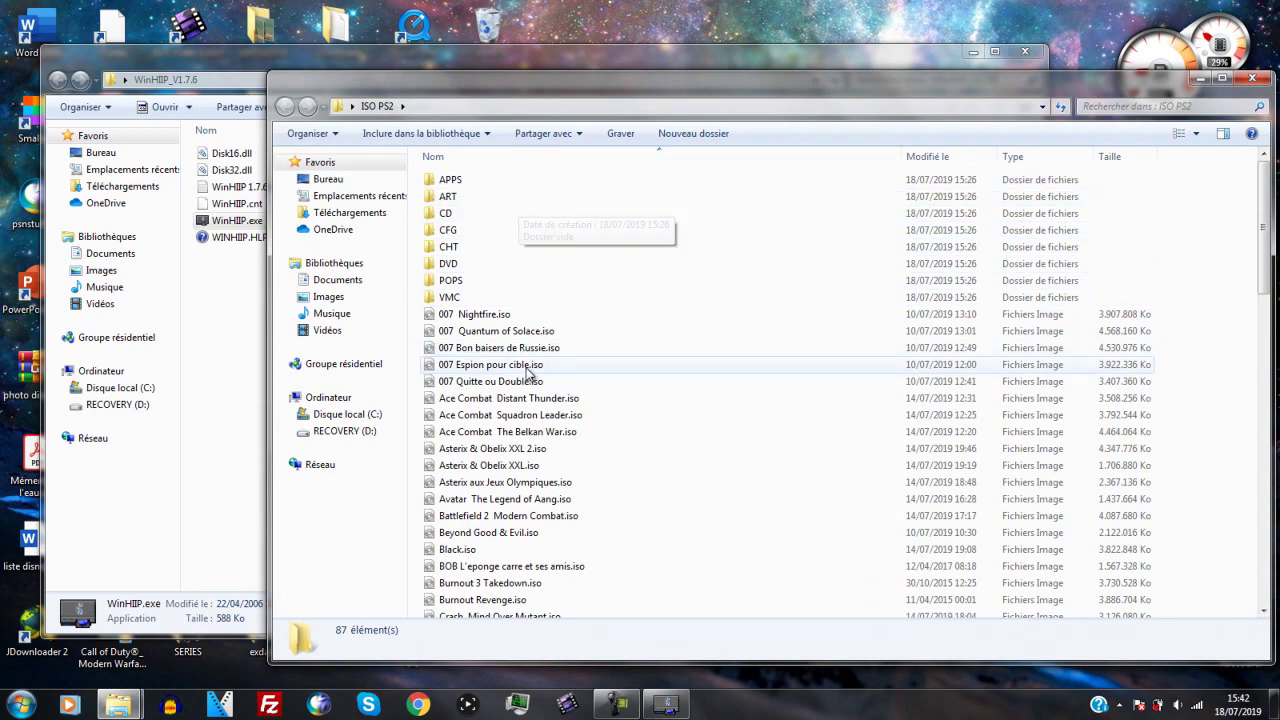
scroll(528, 372, "down", 18)
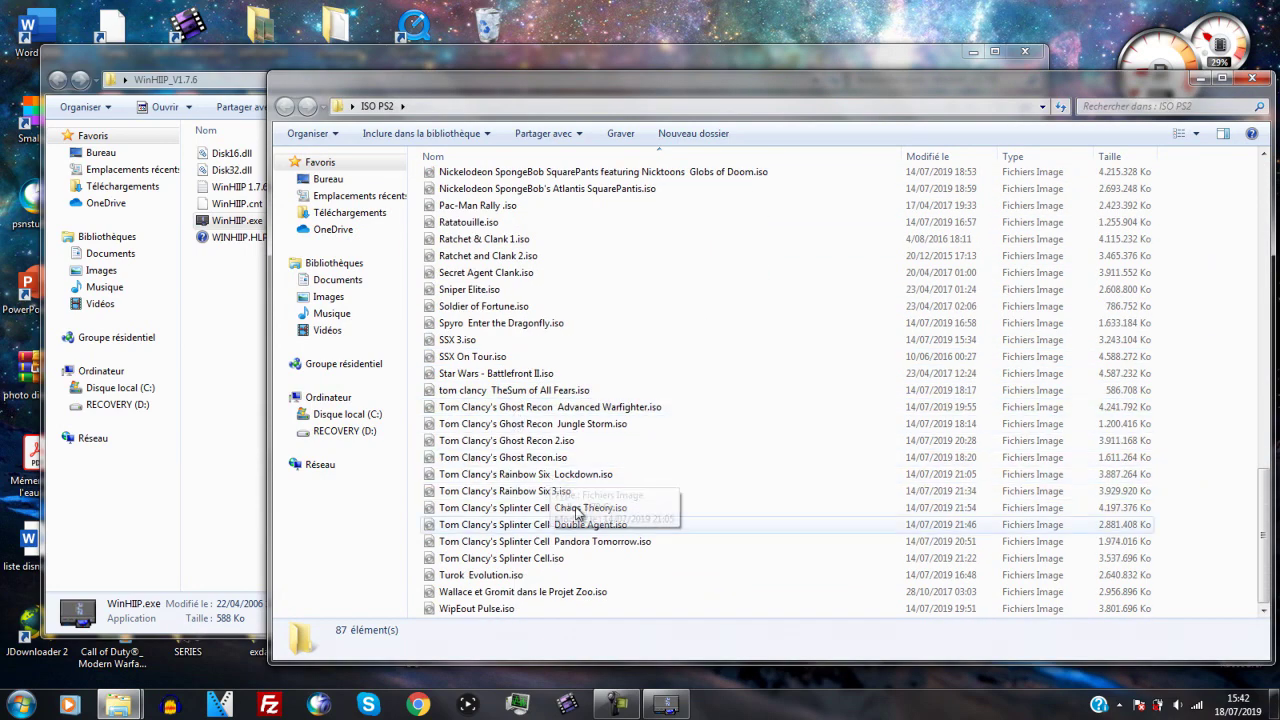
Step: Move all the game ISO files in the ISO PS2 folder into its DVD subfolder, and close the folder window
left_click(695, 543)
left_click_drag(1170, 612, 533, 265)
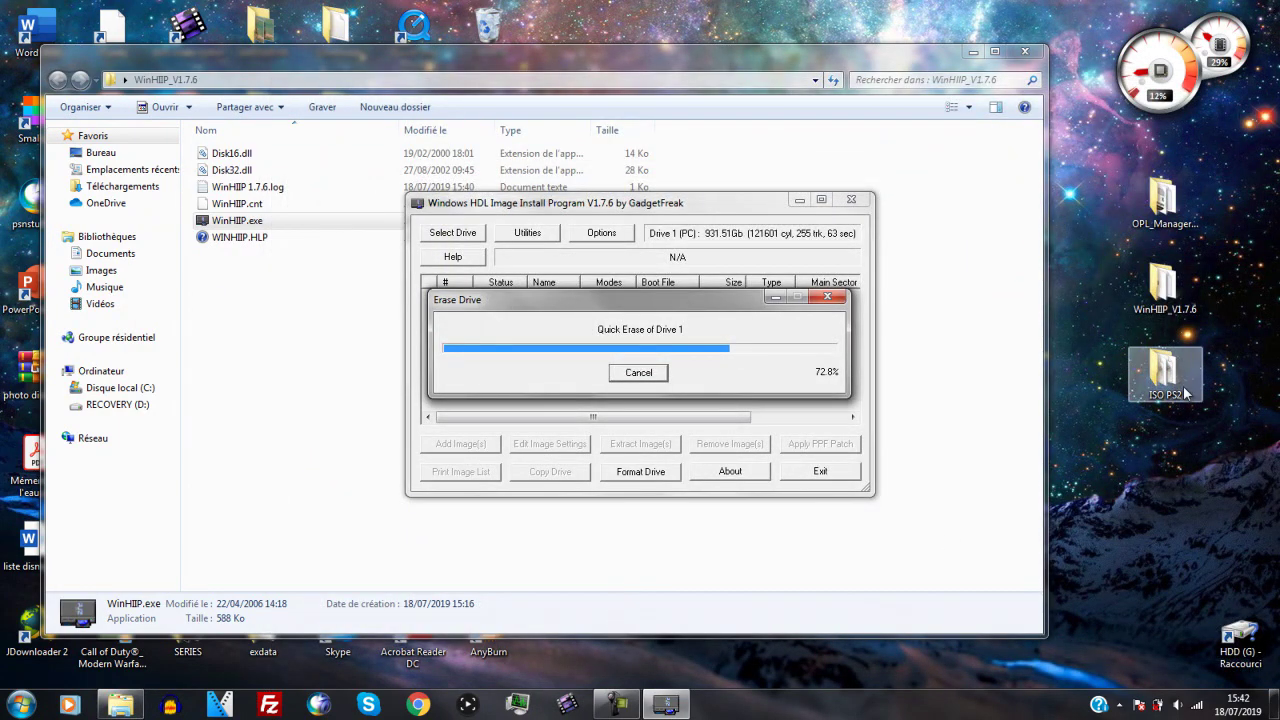
Step: Launch OPL_Manager.exe from the OPL_Manager_V21.5 desktop folder and dismiss its startup notices about bad ISOs
double_click(1163, 200)
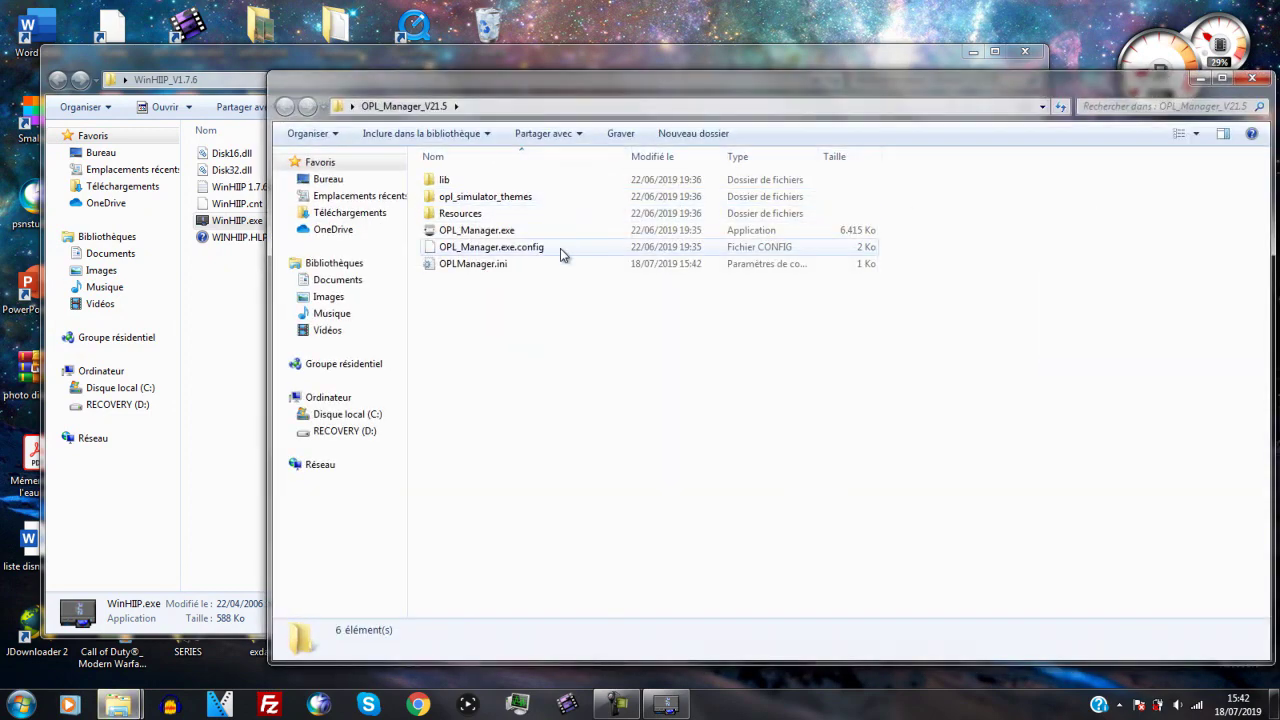
double_click(577, 229)
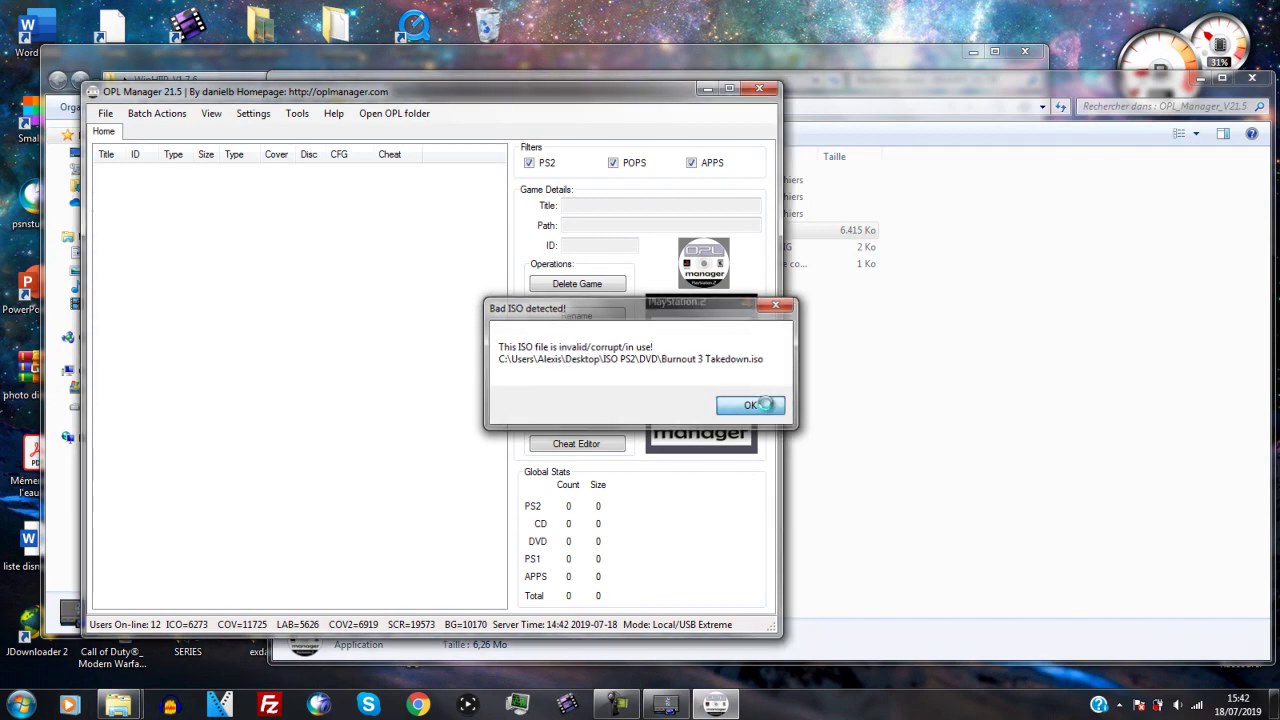
left_click(750, 405)
left_click(712, 407)
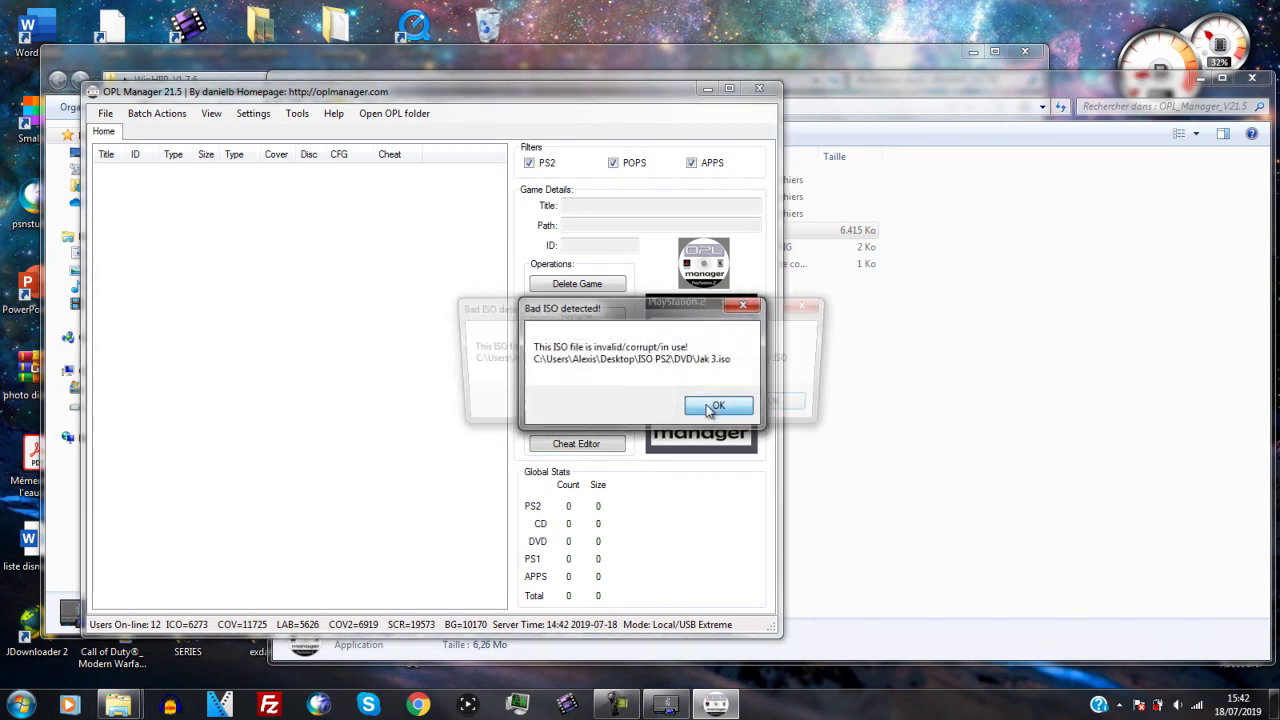
left_click(756, 404)
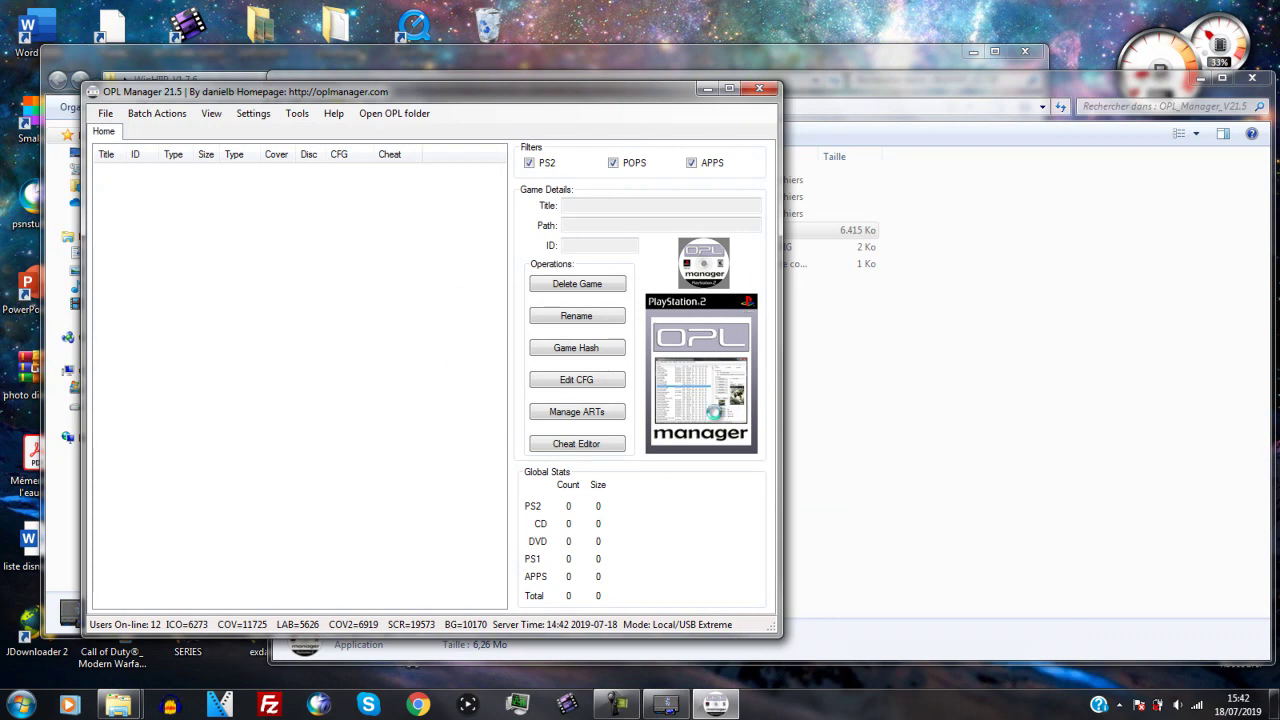
left_click(745, 407)
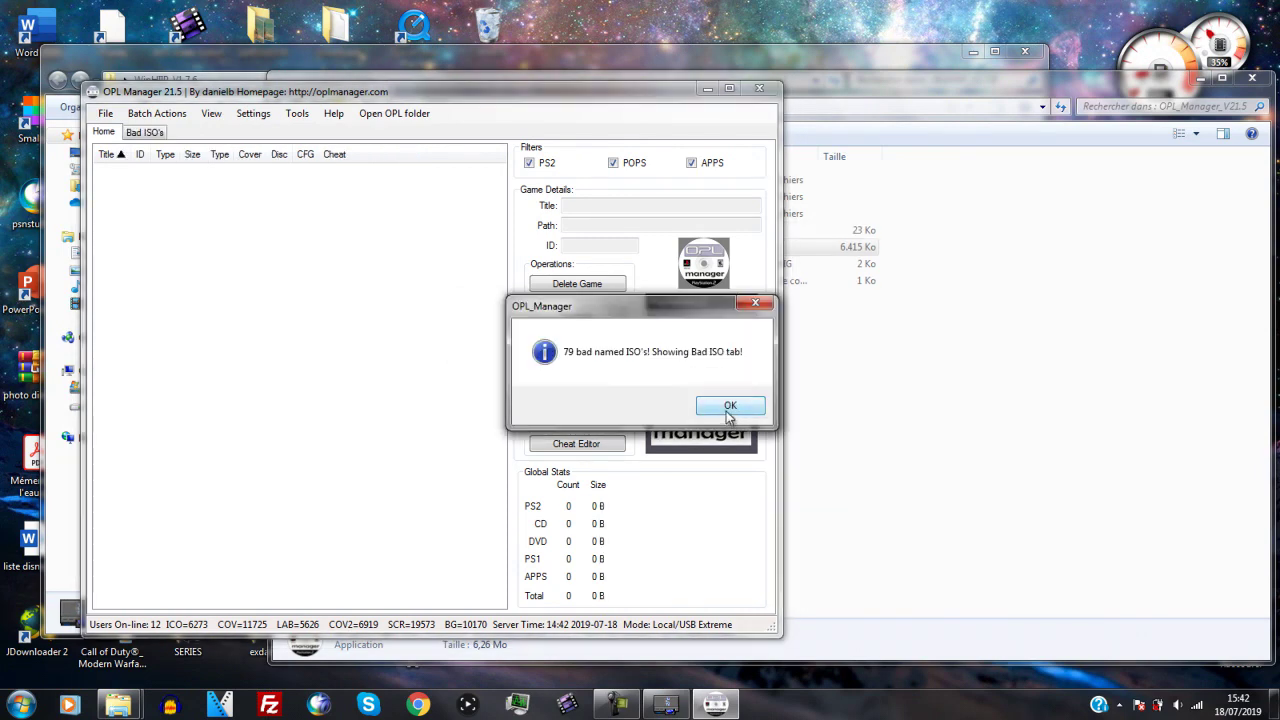
left_click(708, 404)
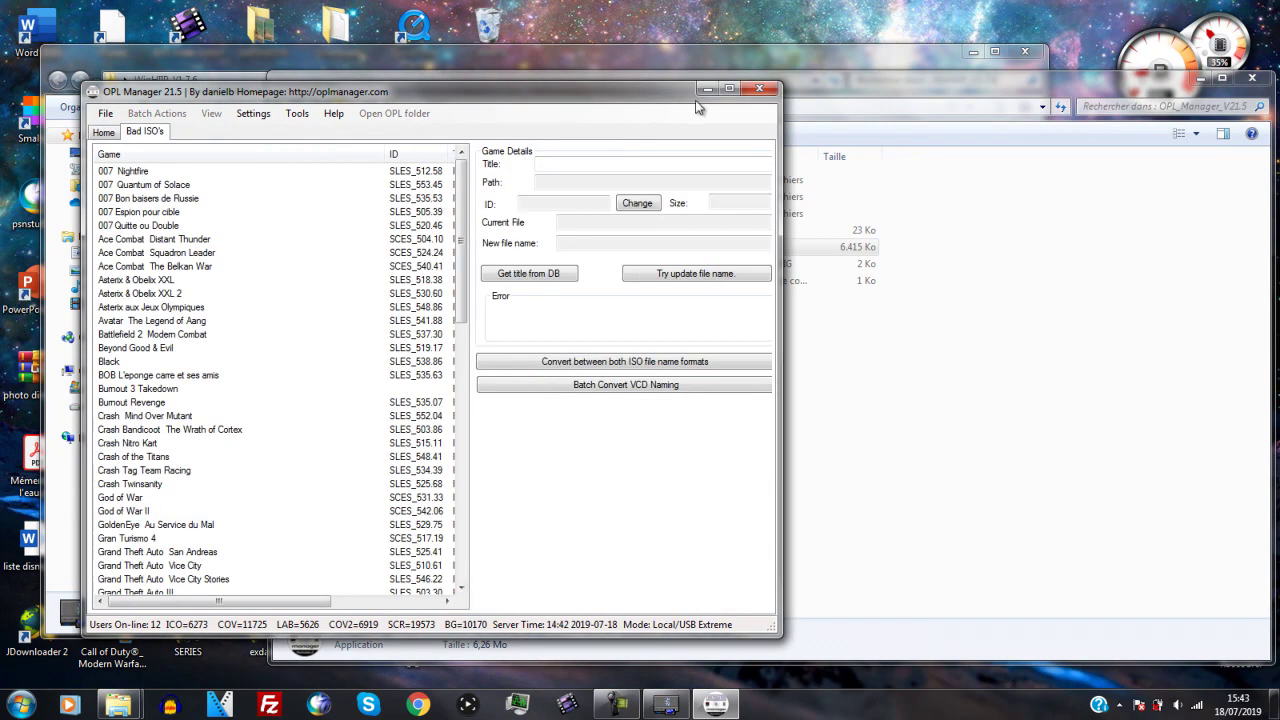
Step: Maximize OPL Manager and look through the Bad ISO's list with all its columns in view
left_click(729, 88)
left_click_drag(974, 160, 658, 160)
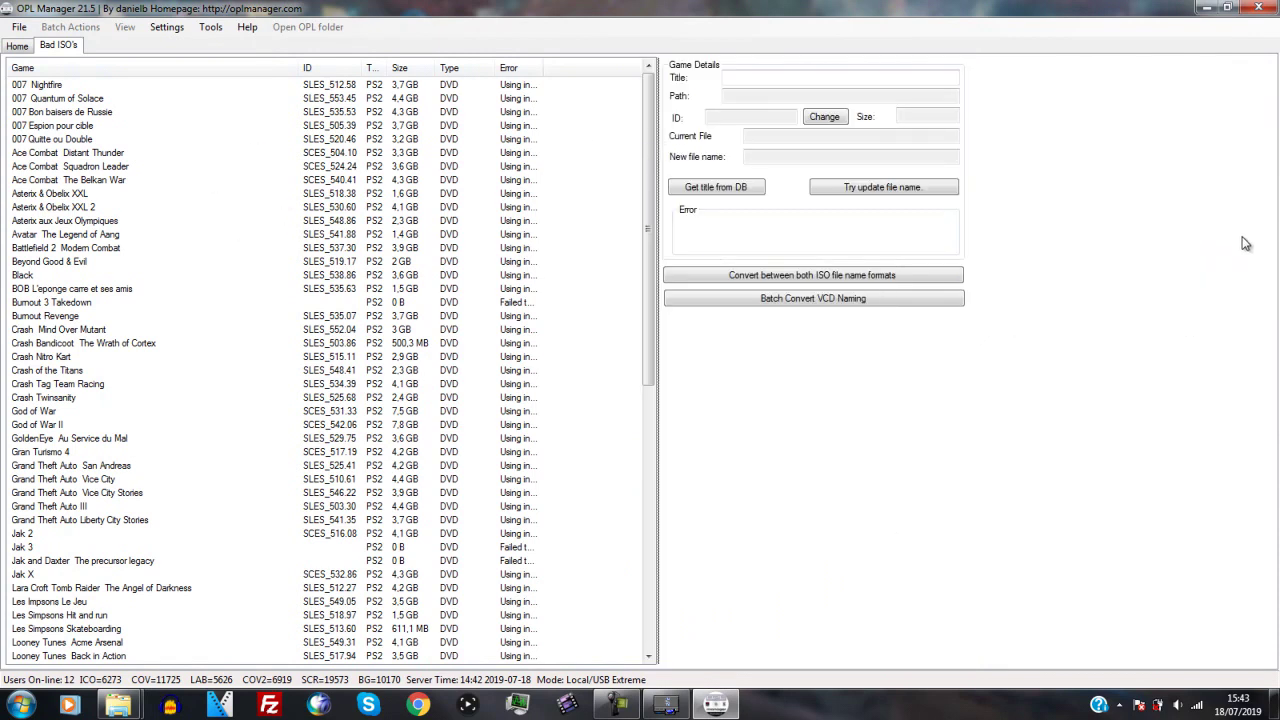
left_click_drag(658, 364, 643, 221)
Step: Rename the 007 Nightfire ISO to SLES_512.58.007 Nightfire.iso using its database title, and check it in the Home game list
left_click(61, 87)
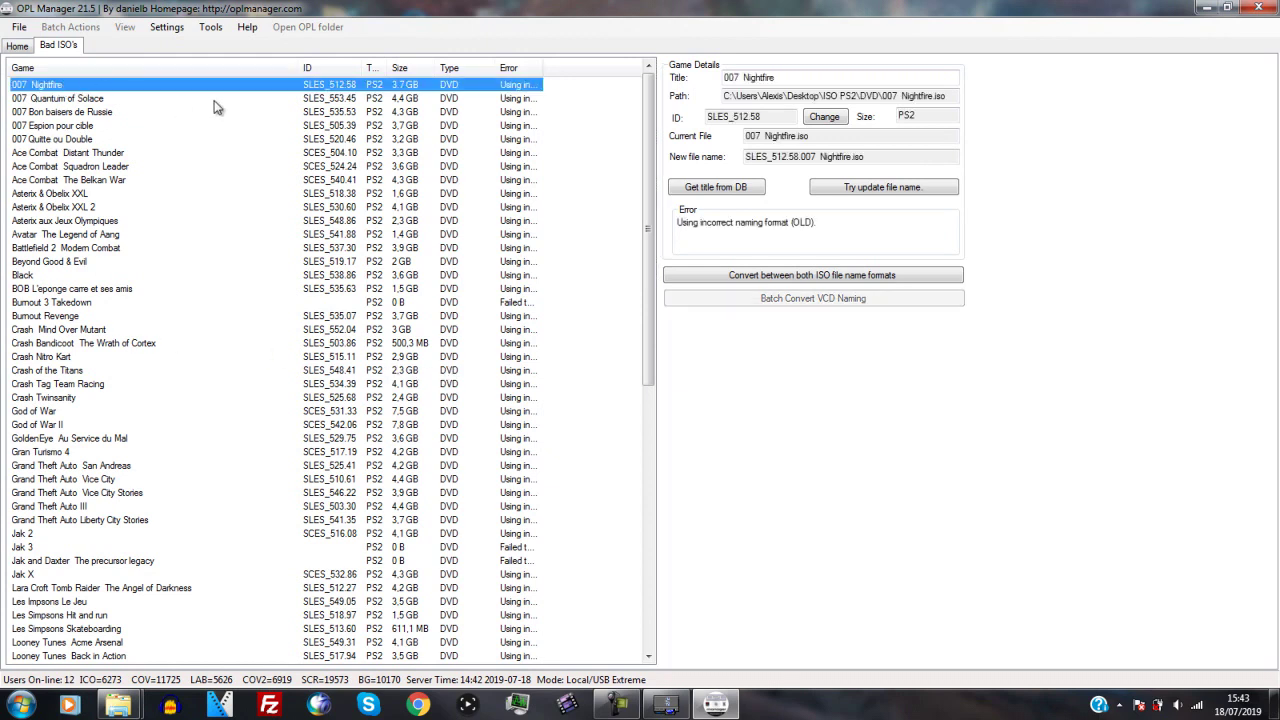
left_click(710, 188)
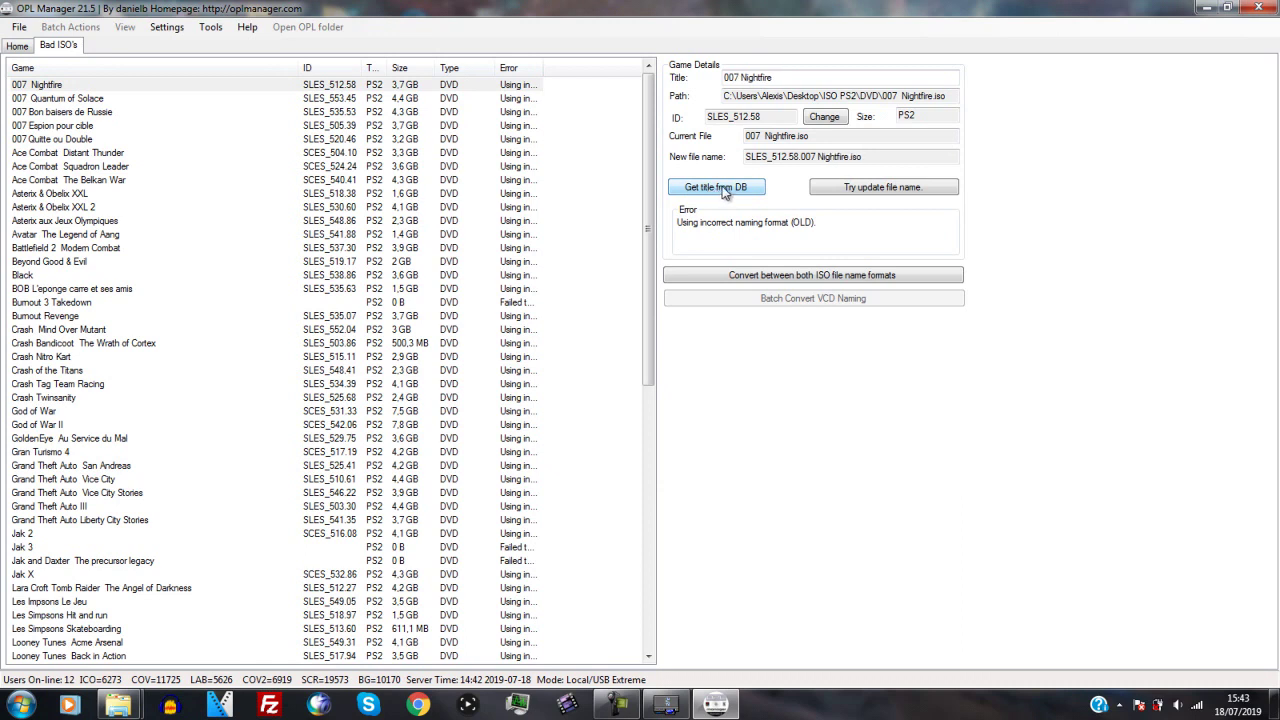
left_click(851, 190)
left_click(716, 406)
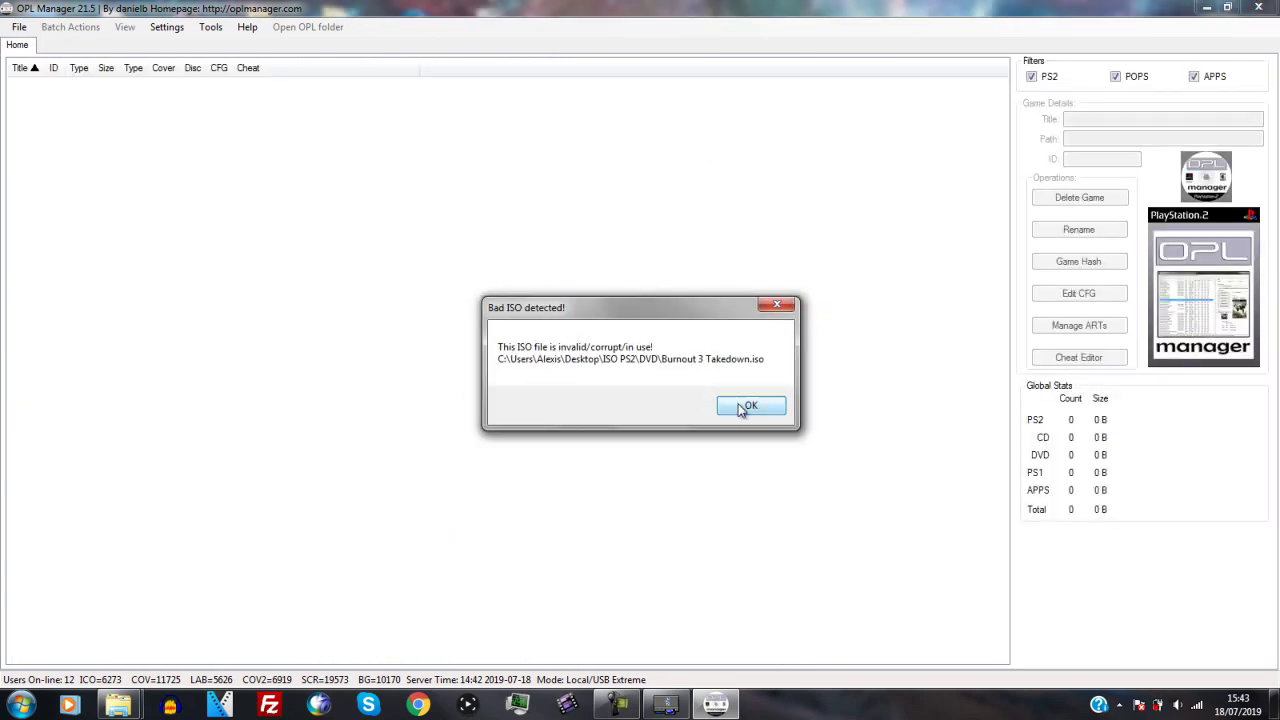
left_click(741, 409)
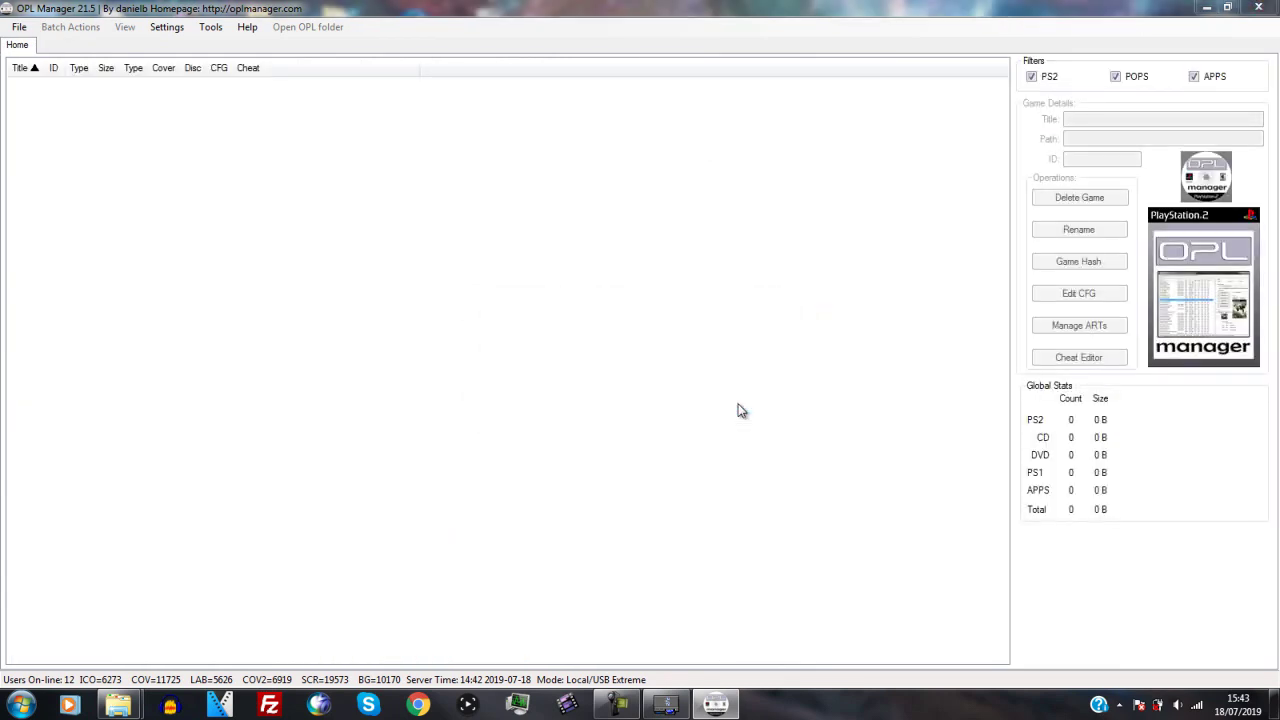
left_click(740, 407)
left_click(767, 408)
left_click(755, 408)
left_click(765, 425)
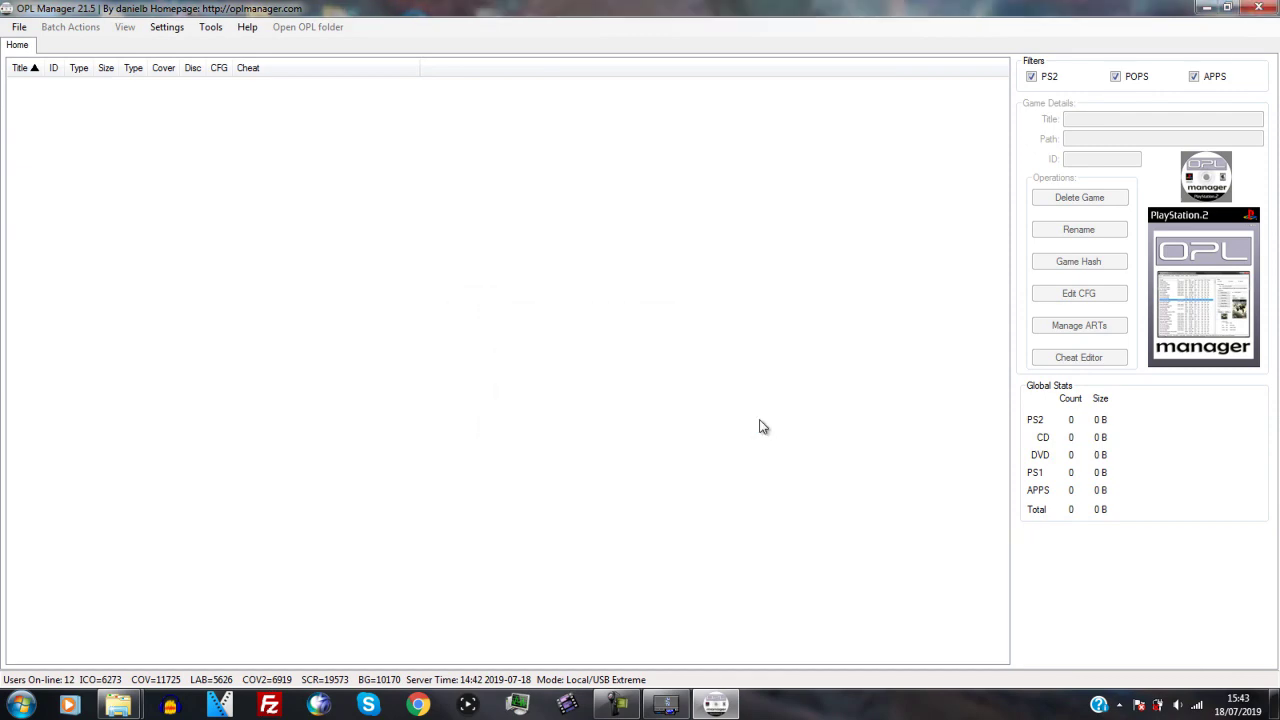
left_click(16, 47)
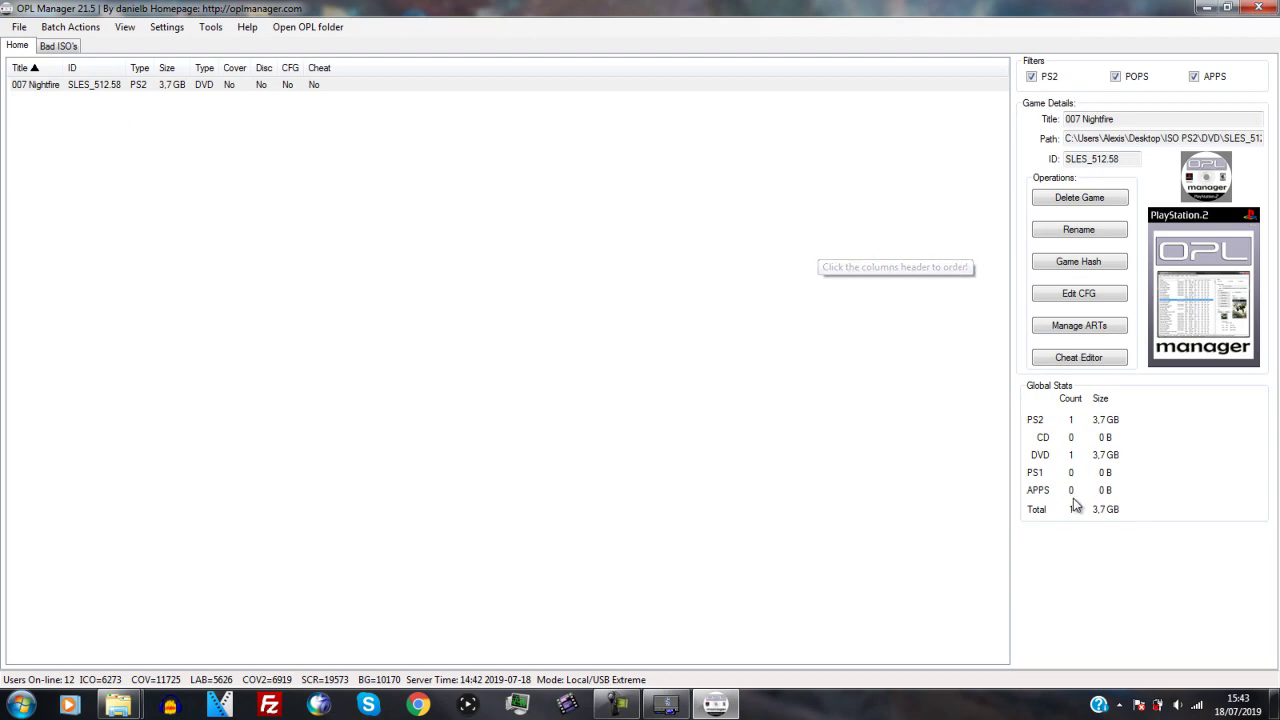
Step: Rename the 007 Quantum of Solace ISO to SLES_553.45.007 Quantum of Solace.iso using its database title, and check the Home game list
left_click(58, 46)
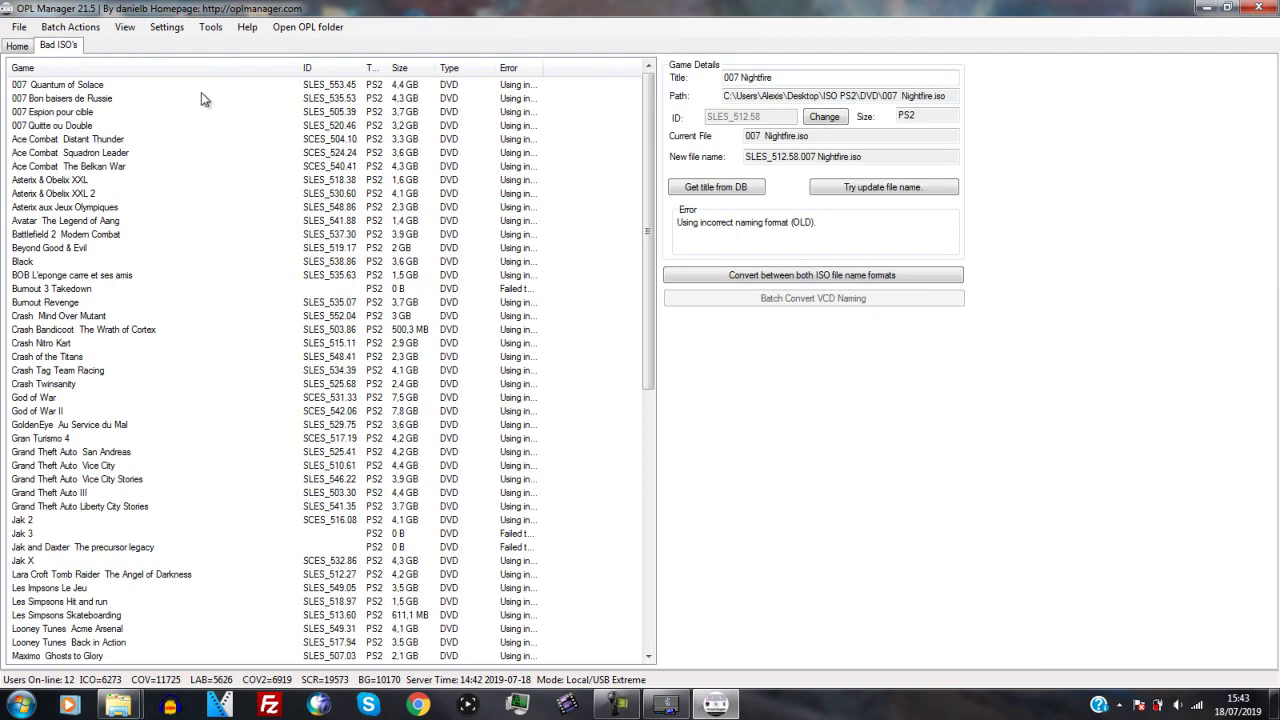
left_click(73, 86)
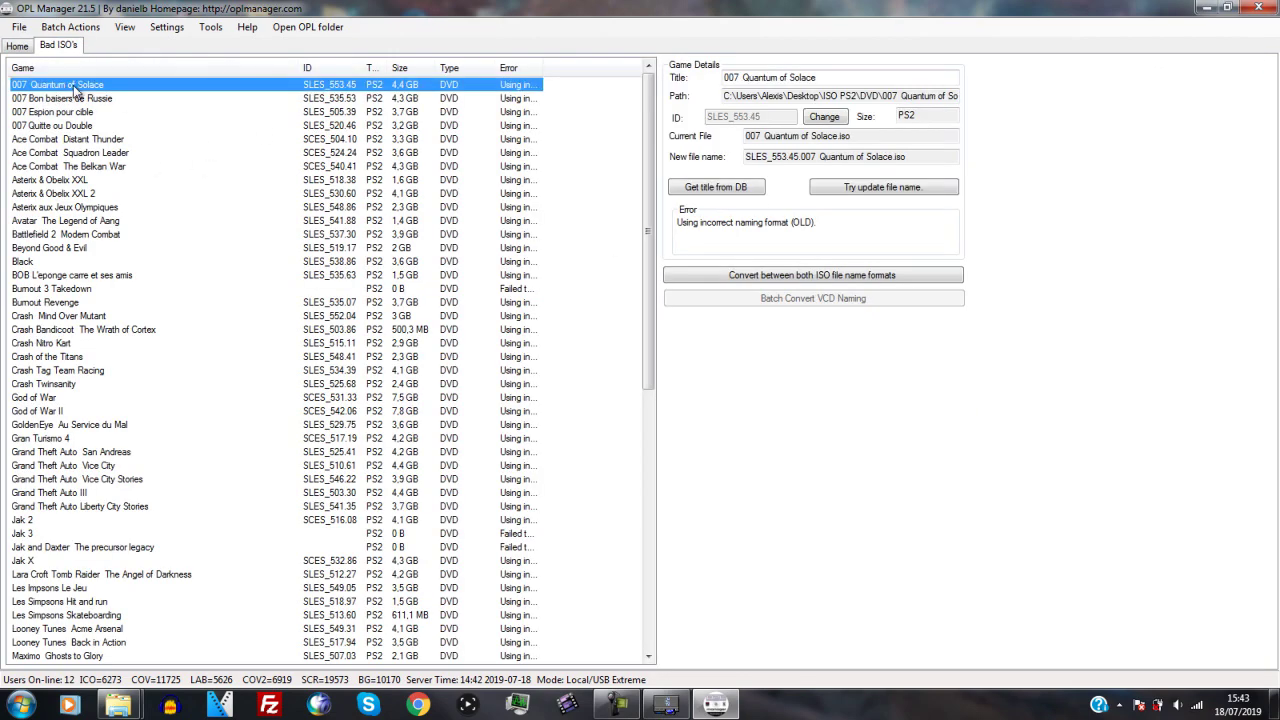
left_click(716, 189)
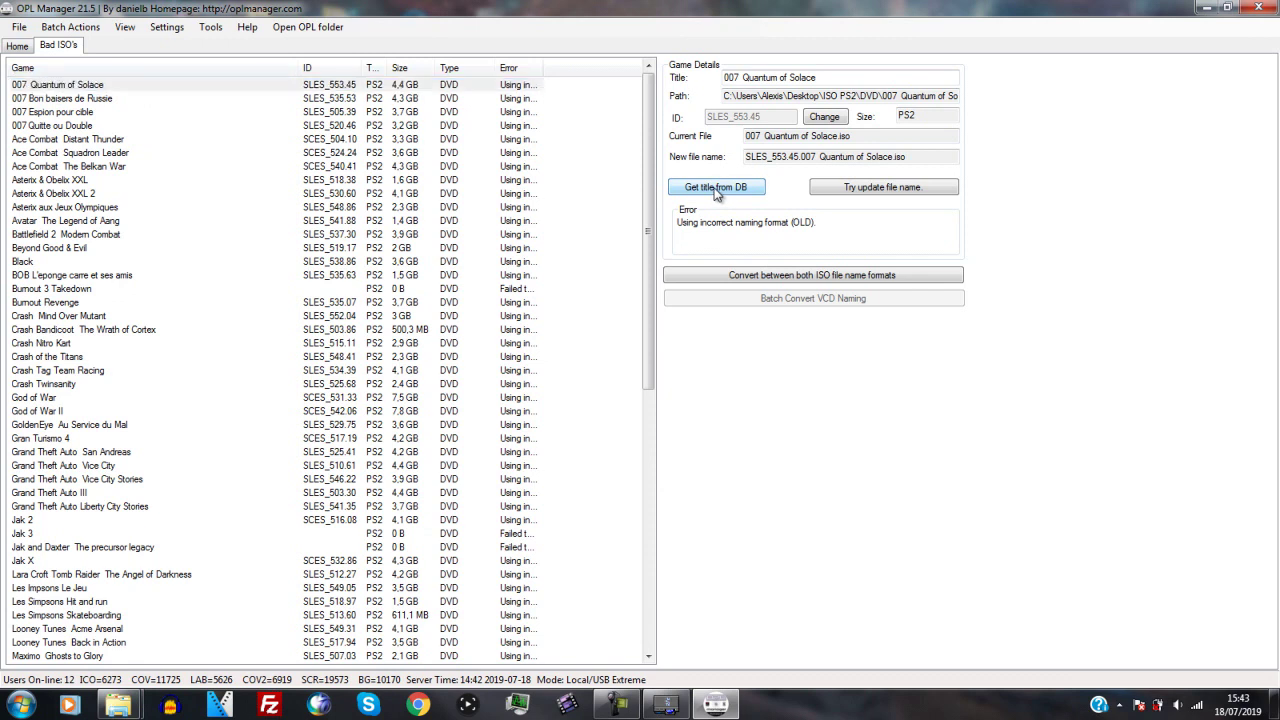
left_click(881, 190)
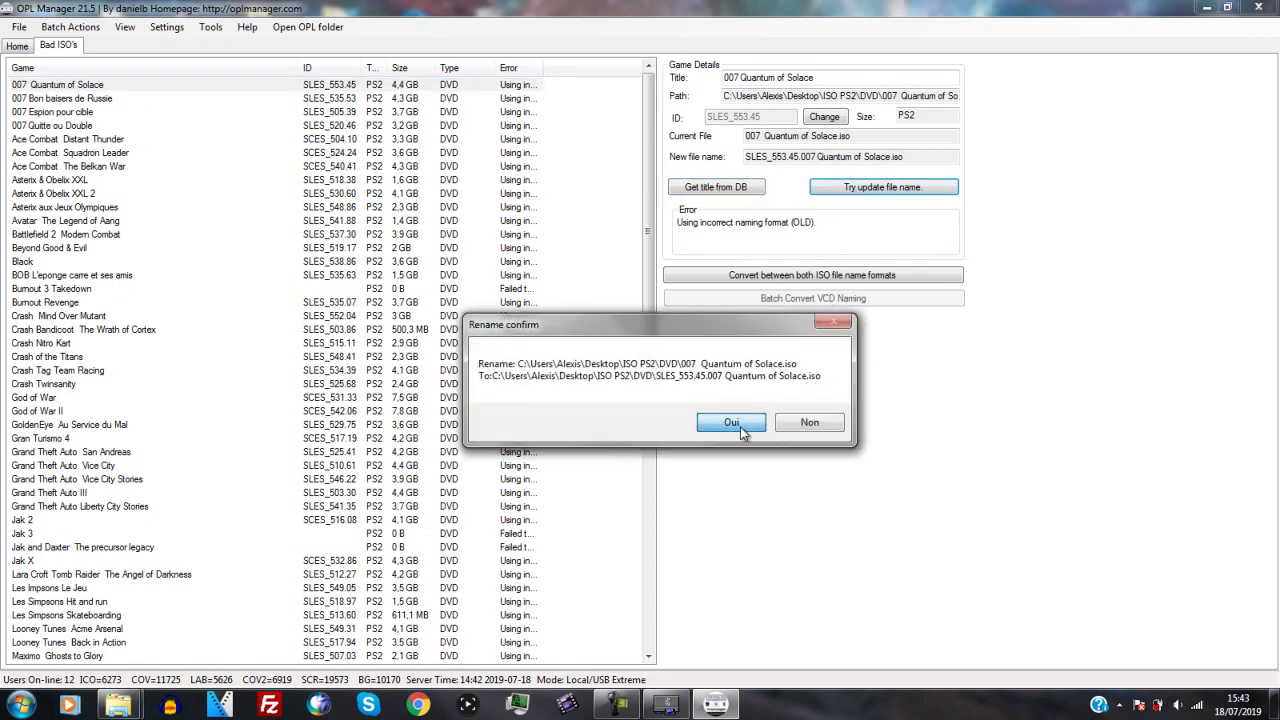
left_click(731, 422)
left_click(756, 423)
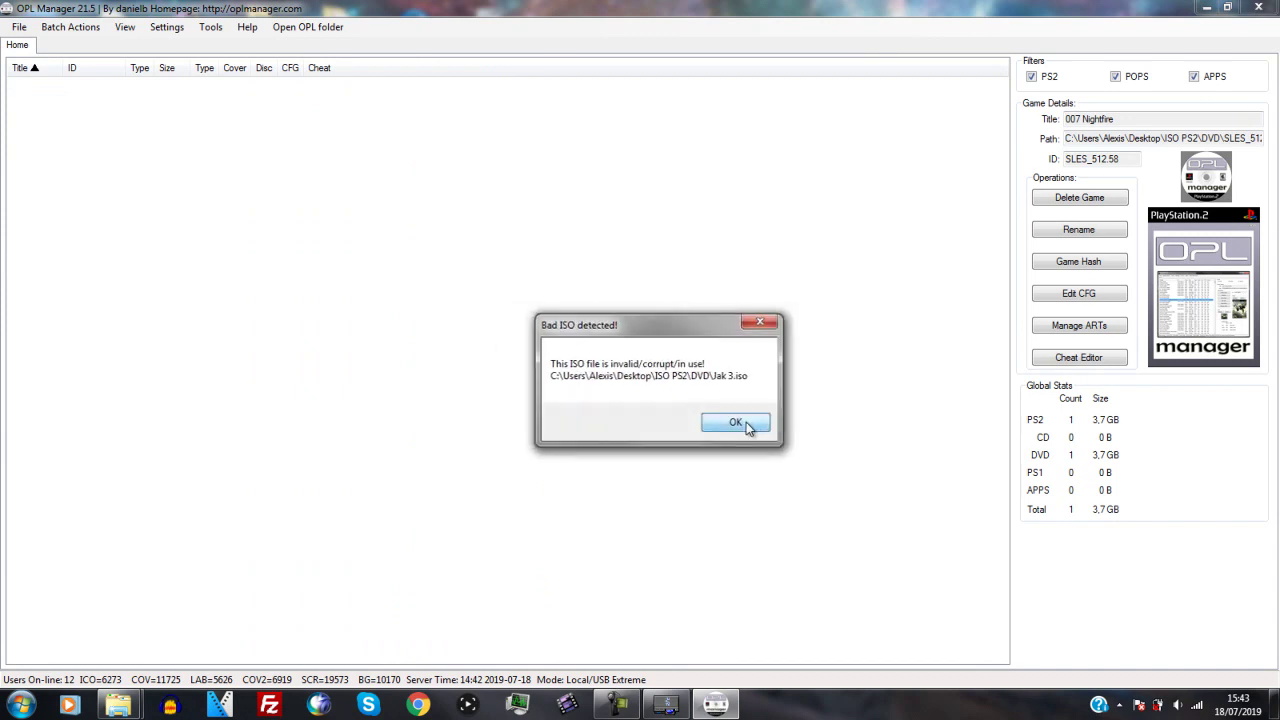
left_click(740, 423)
left_click(786, 425)
left_click(788, 422)
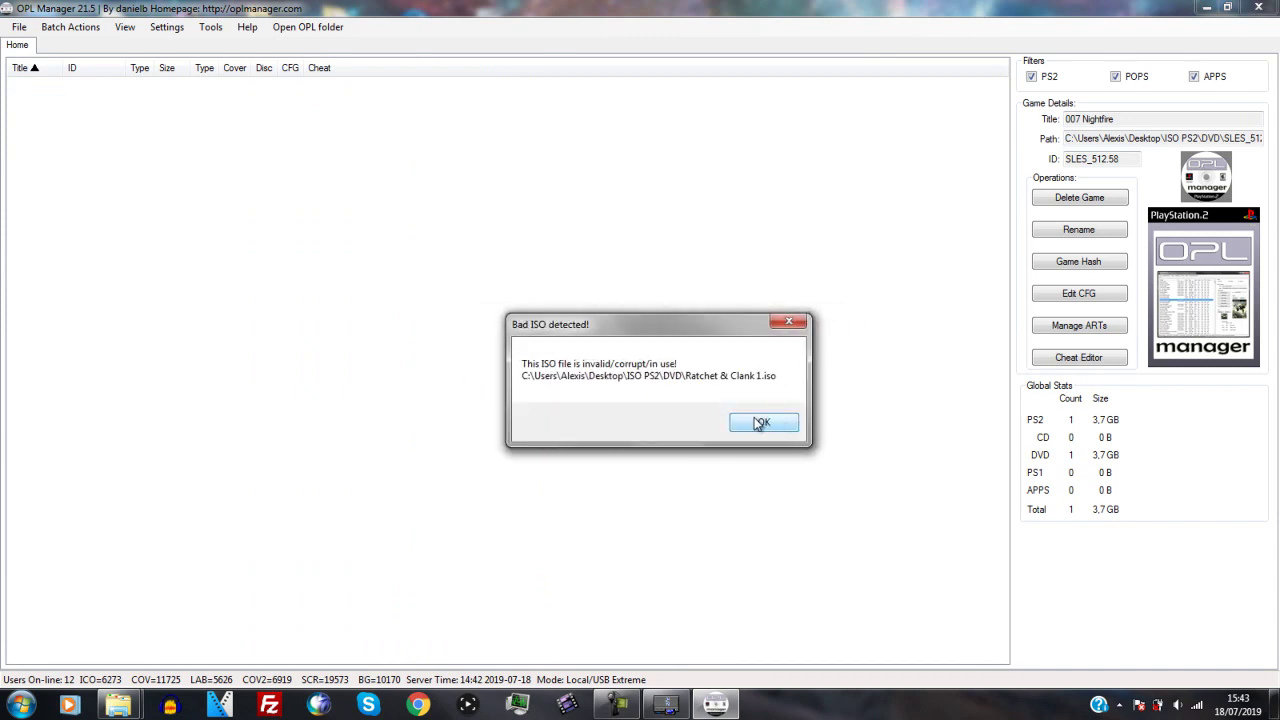
left_click(757, 423)
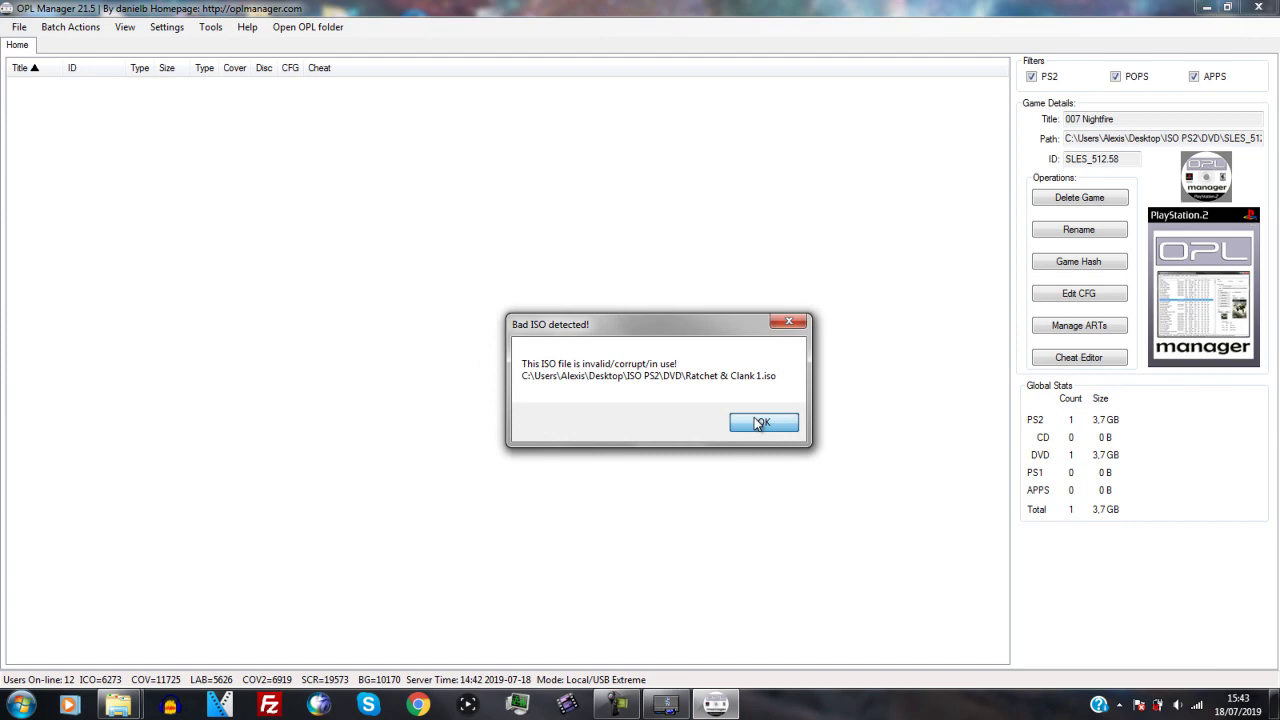
left_click(762, 424)
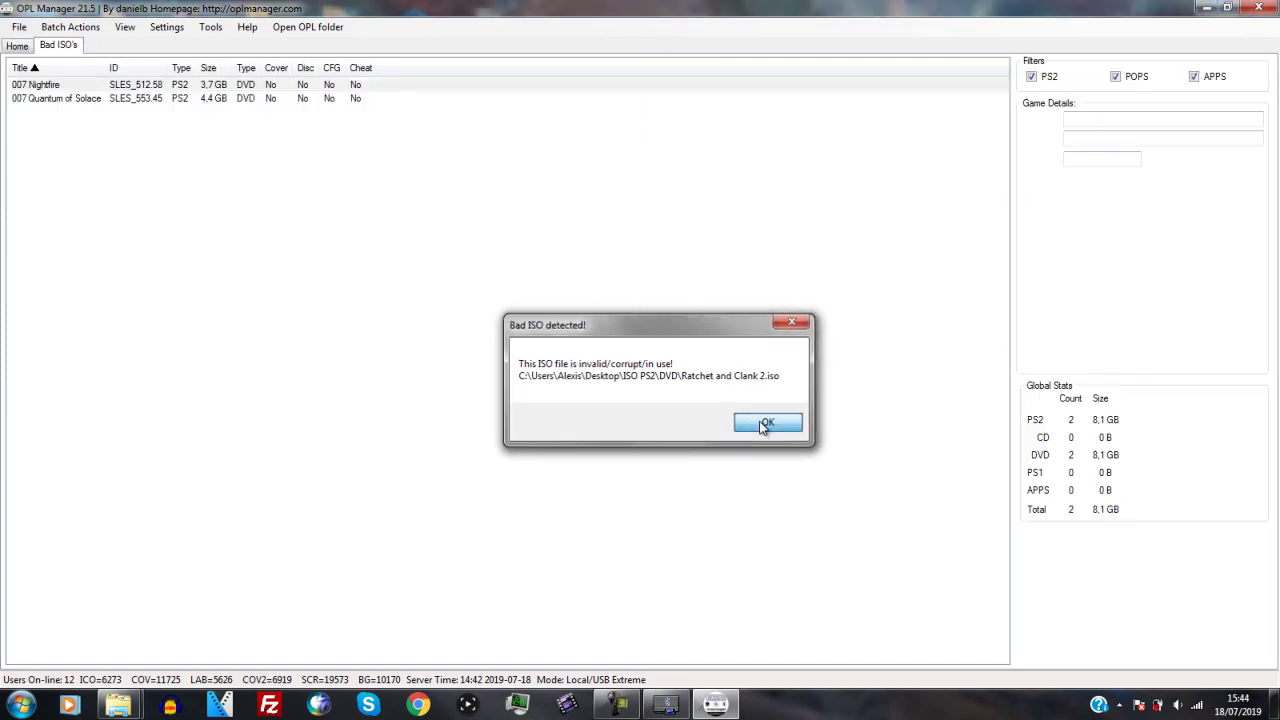
left_click(764, 424)
left_click(17, 46)
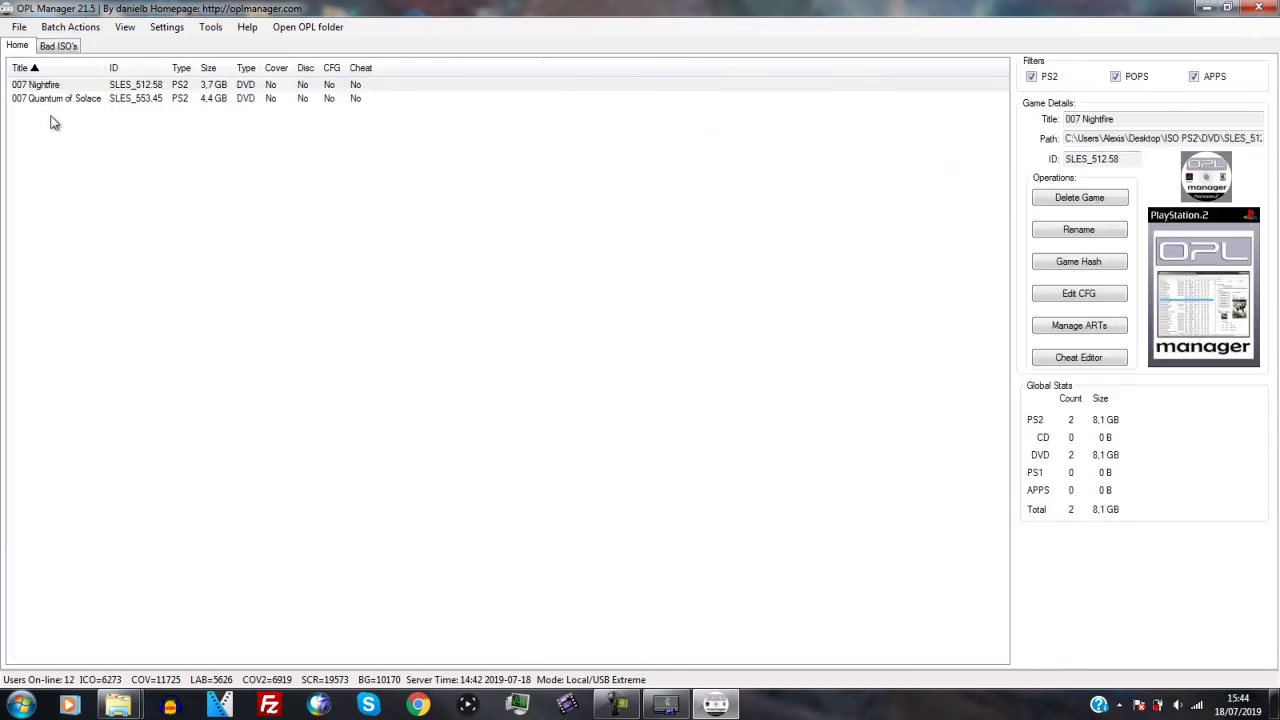
Step: Widen the Error column of the Bad ISO's list and inspect the errors for Burnout 3 Takedown, Jak and Daxter, and Jak 3
left_click(58, 45)
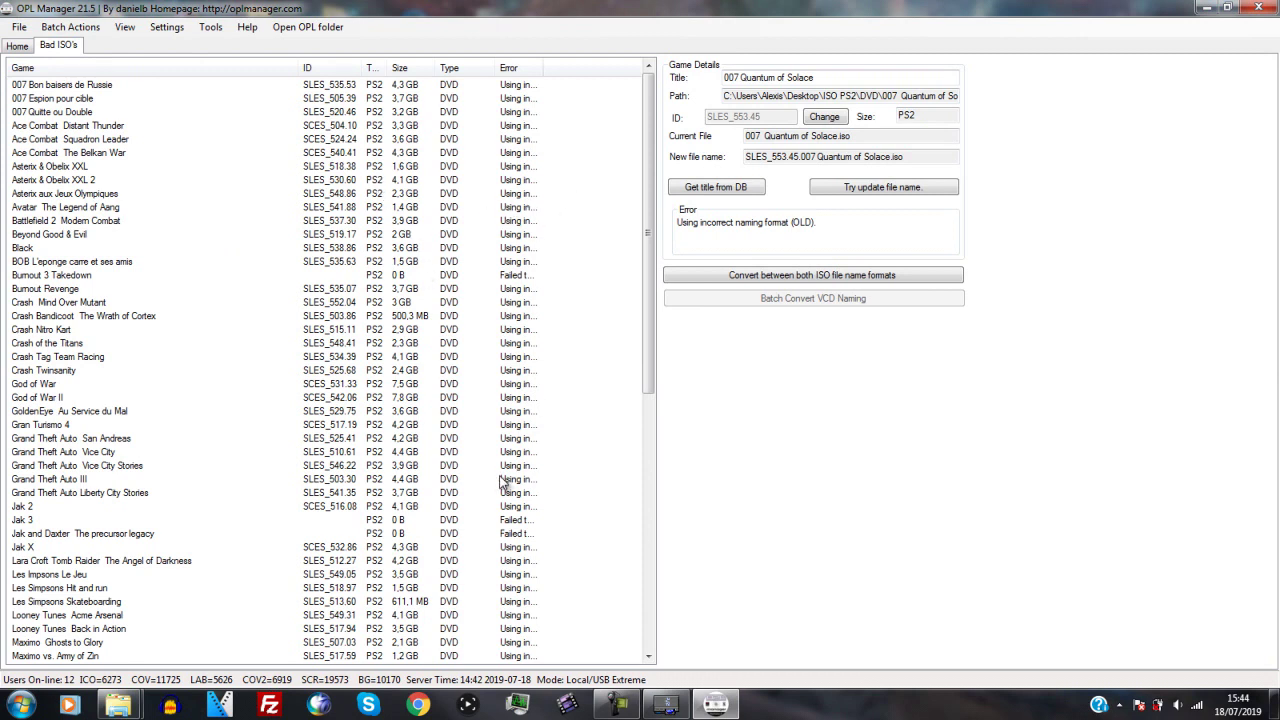
left_click_drag(543, 67, 616, 64)
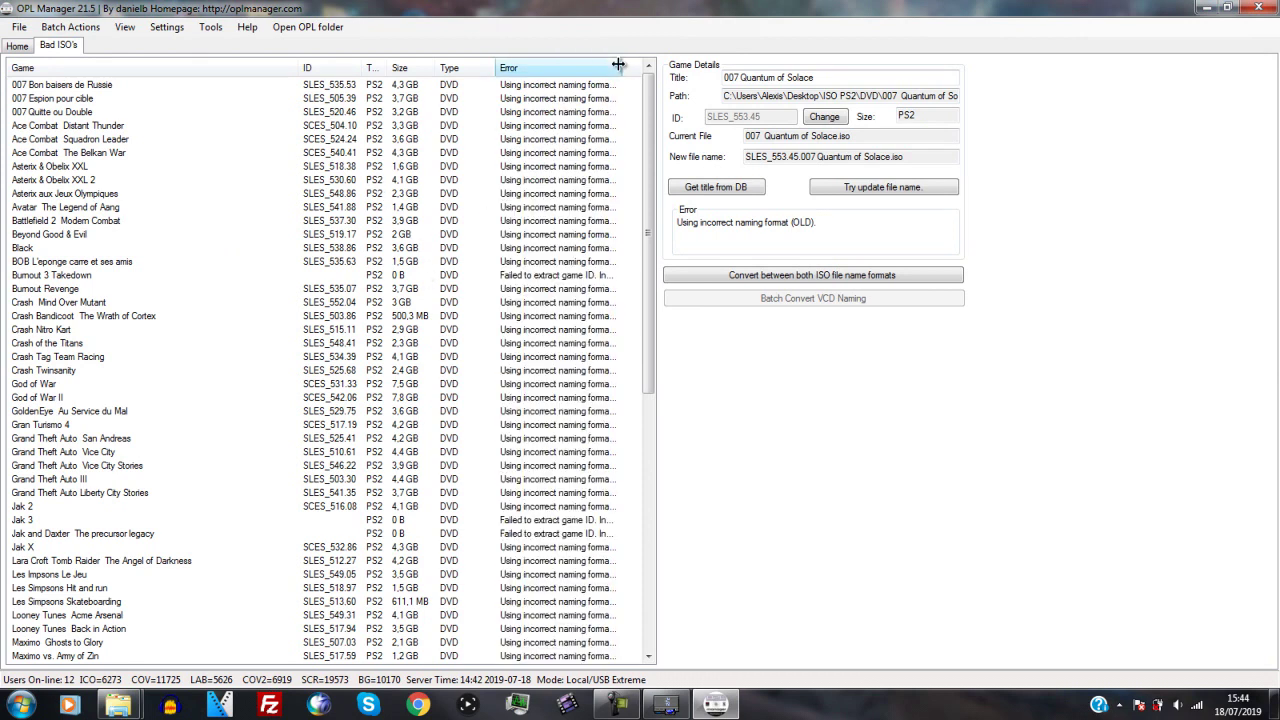
left_click(157, 279)
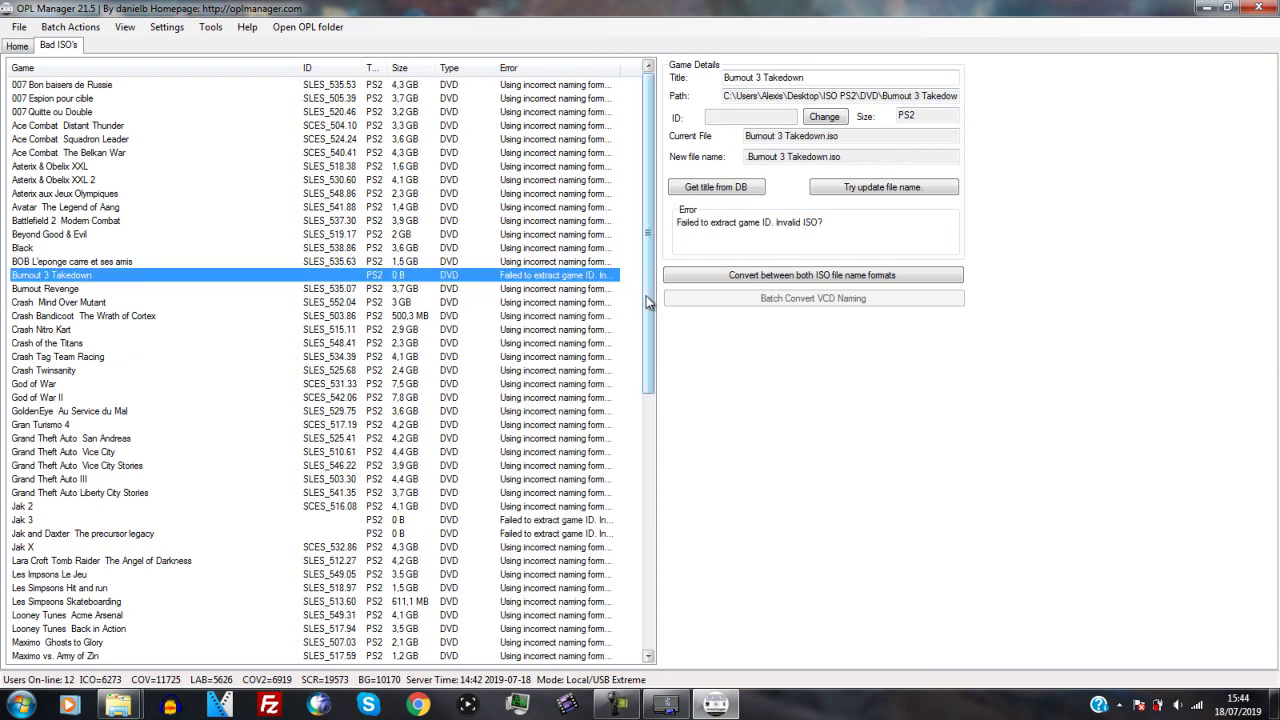
left_click_drag(659, 358, 610, 655)
scroll(605, 660, "up", 11)
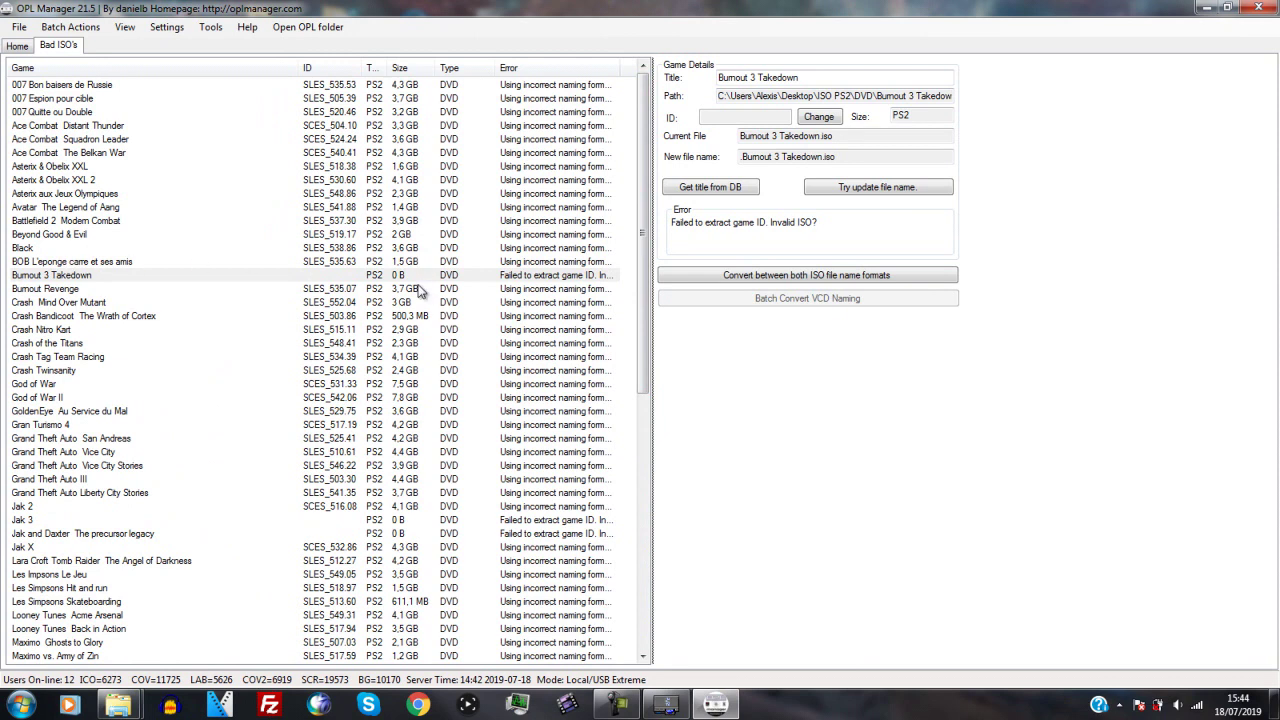
left_click(83, 276)
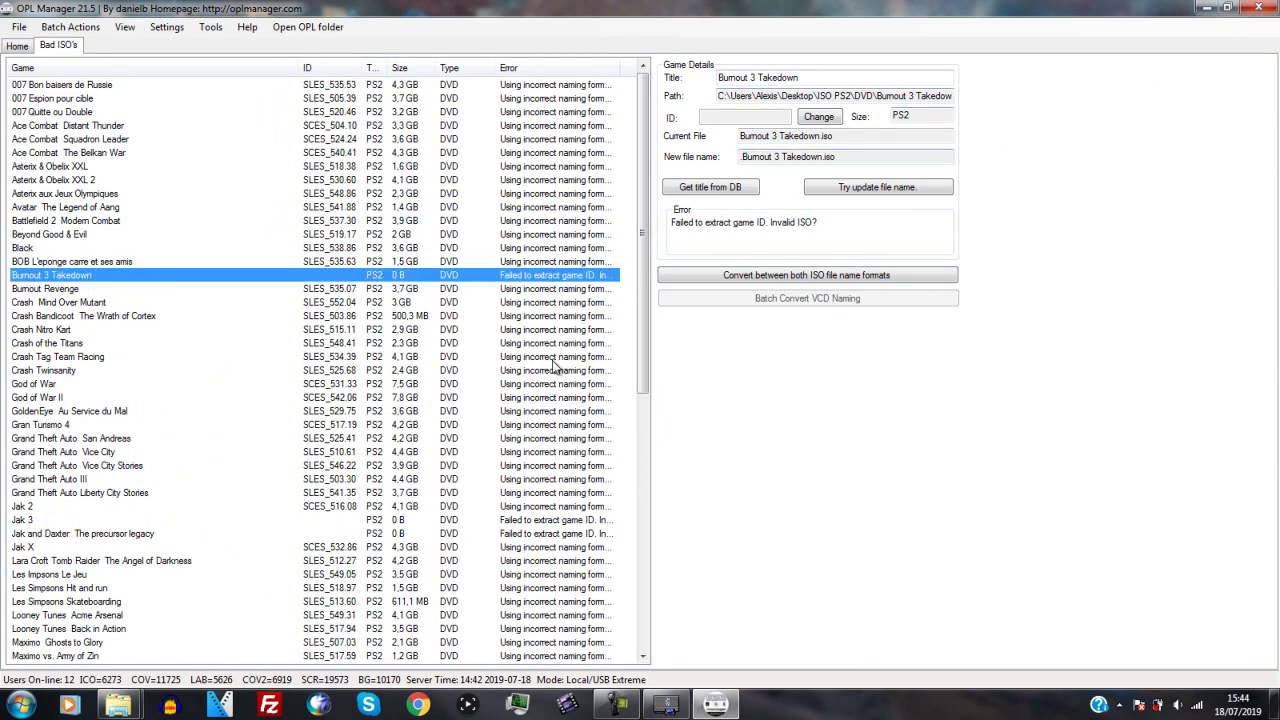
left_click(29, 535)
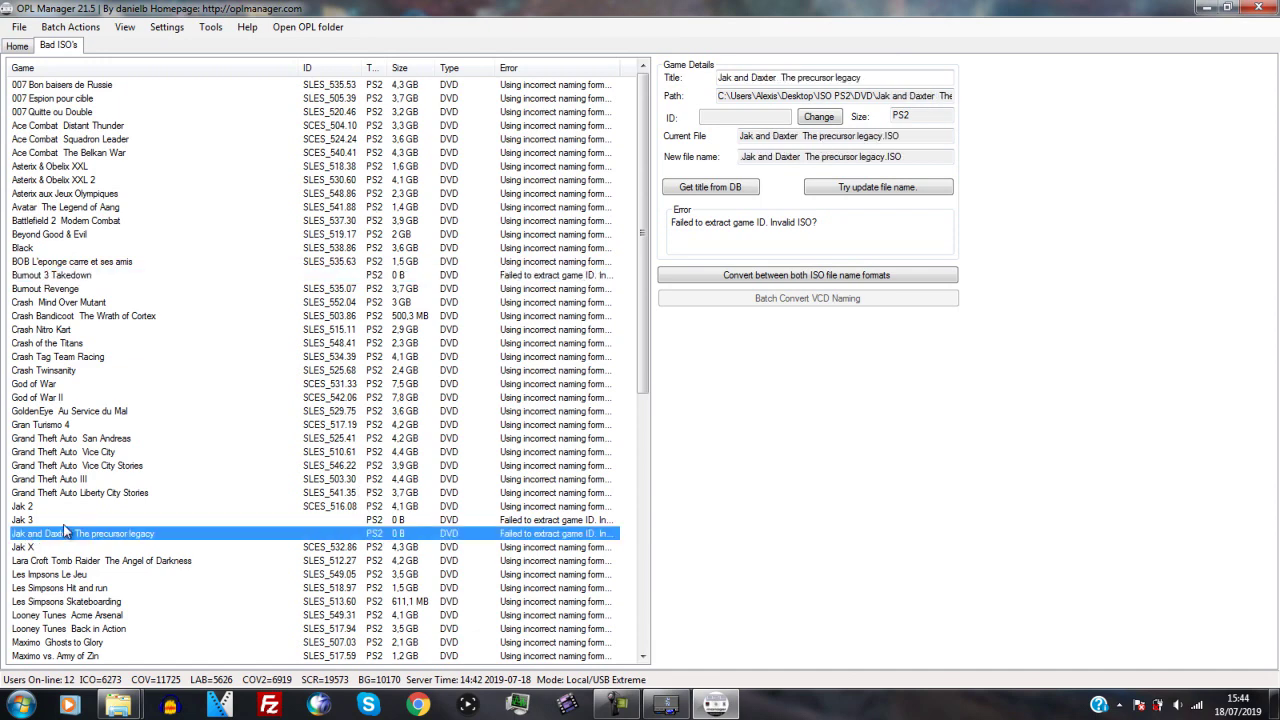
left_click(69, 521)
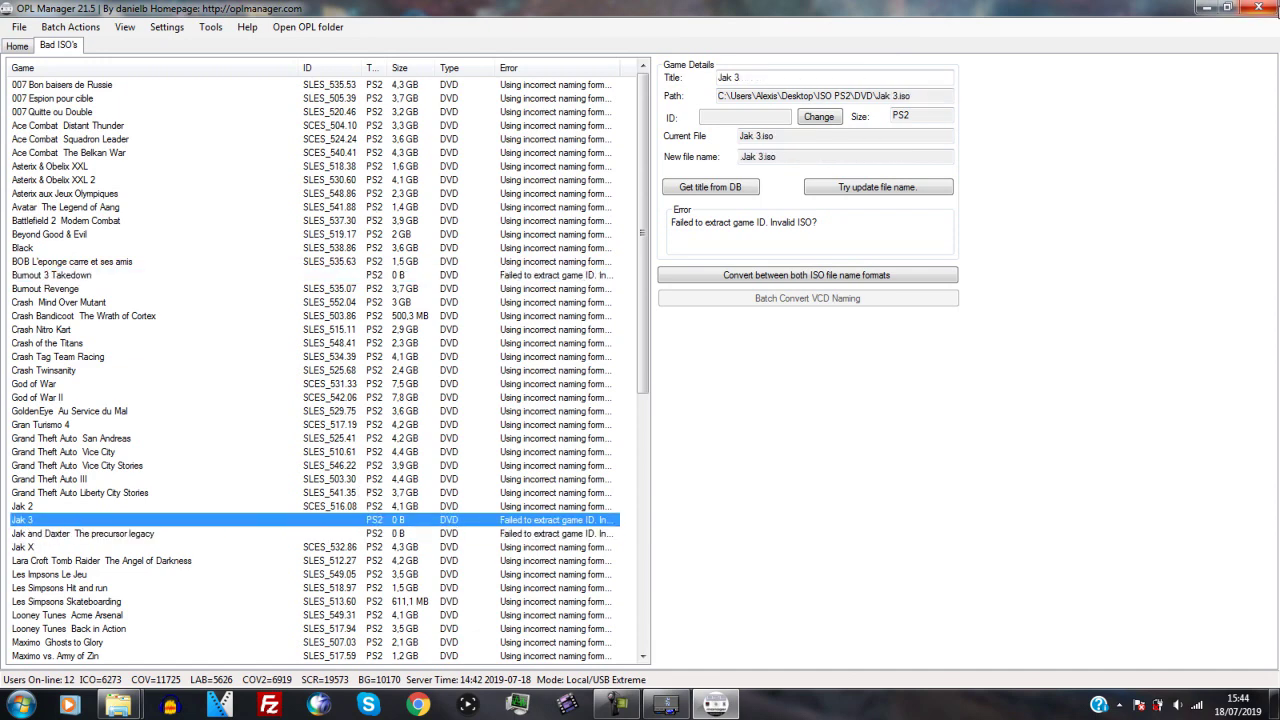
Step: Close OPL Manager and its folder window, and acknowledge WinHIIP's drive formatting messages
key("alt+F4")
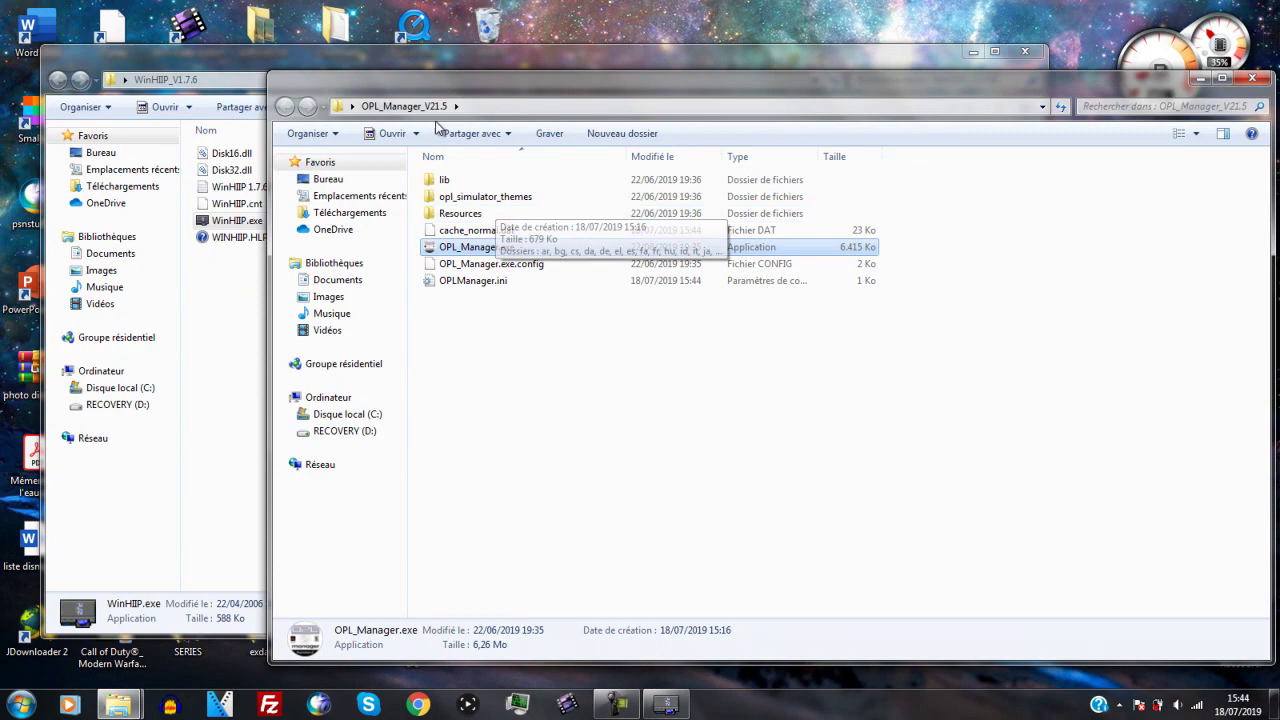
left_click(1251, 78)
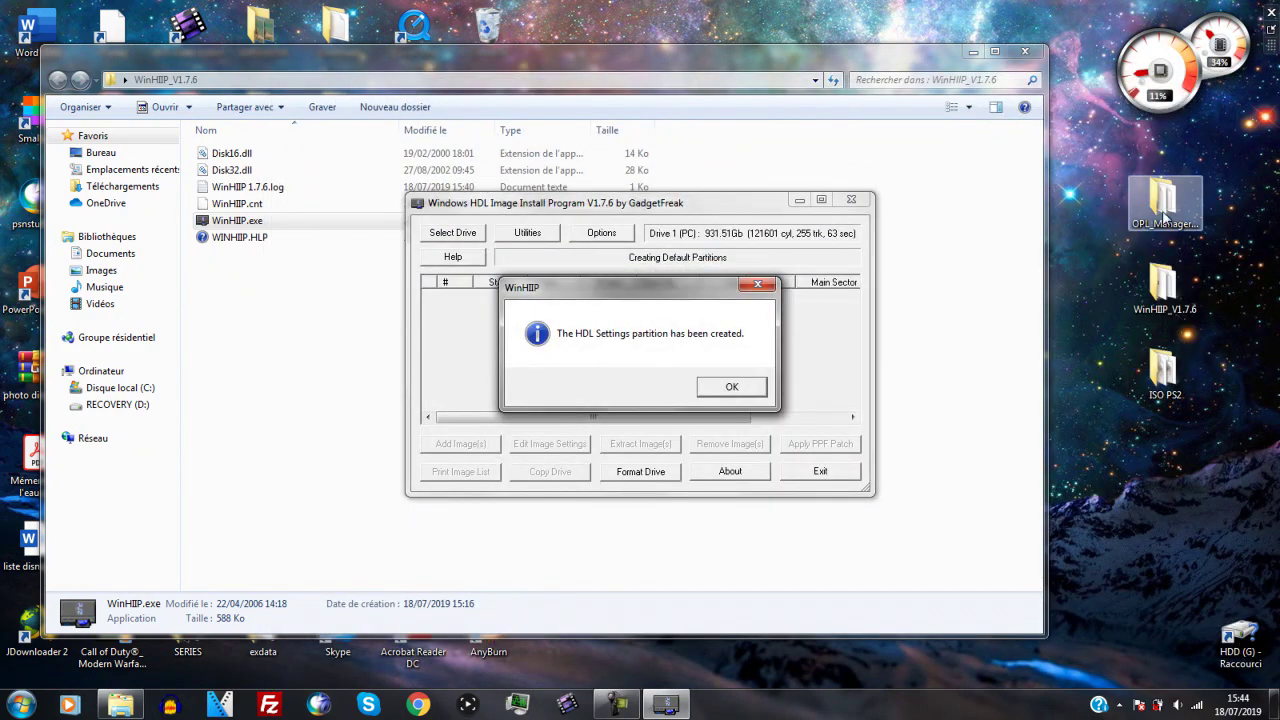
left_click(733, 388)
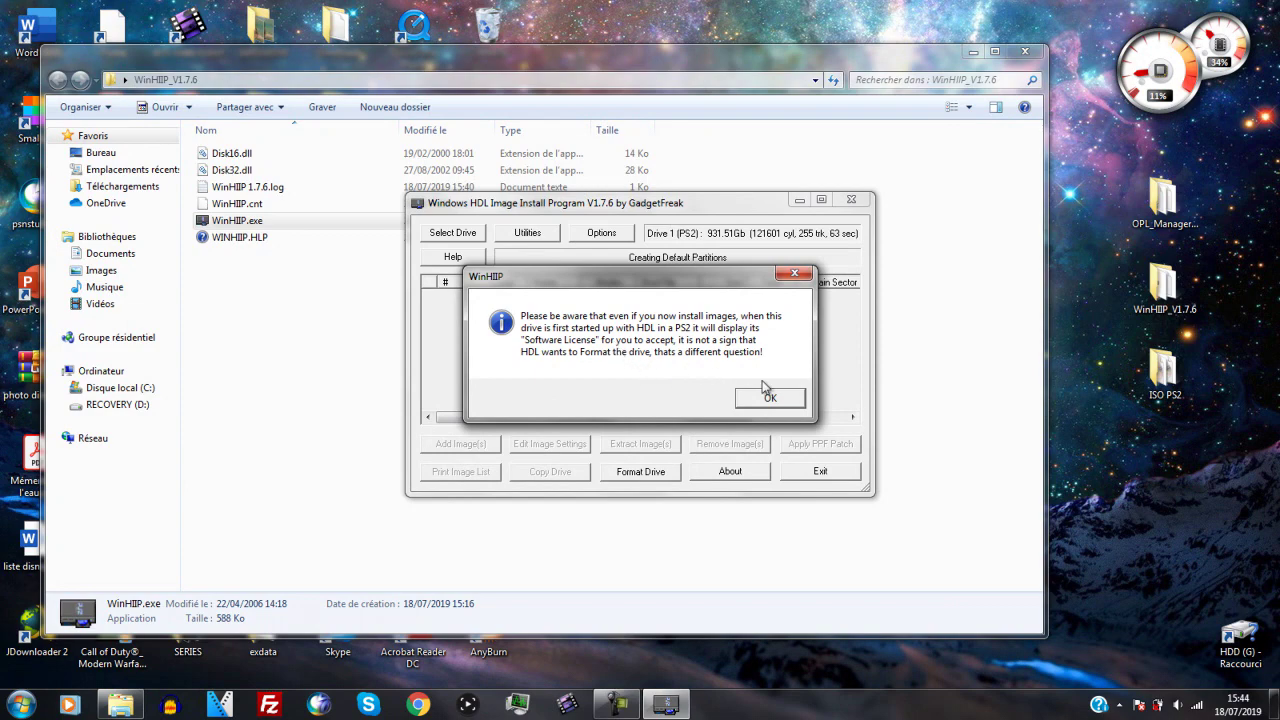
left_click(766, 400)
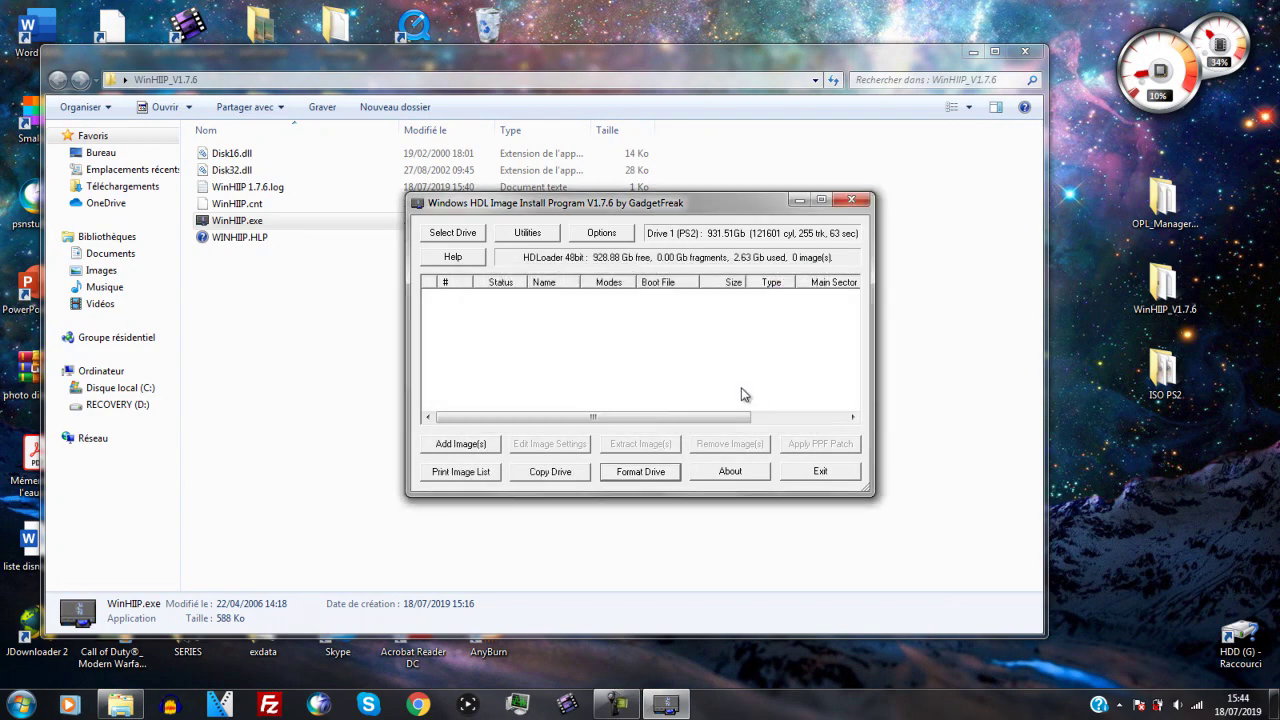
Step: Minimize WinHIIP and delete Burnout 3 Takedown.iso from the DVD folder inside ISO PS2
left_click(800, 201)
double_click(1162, 370)
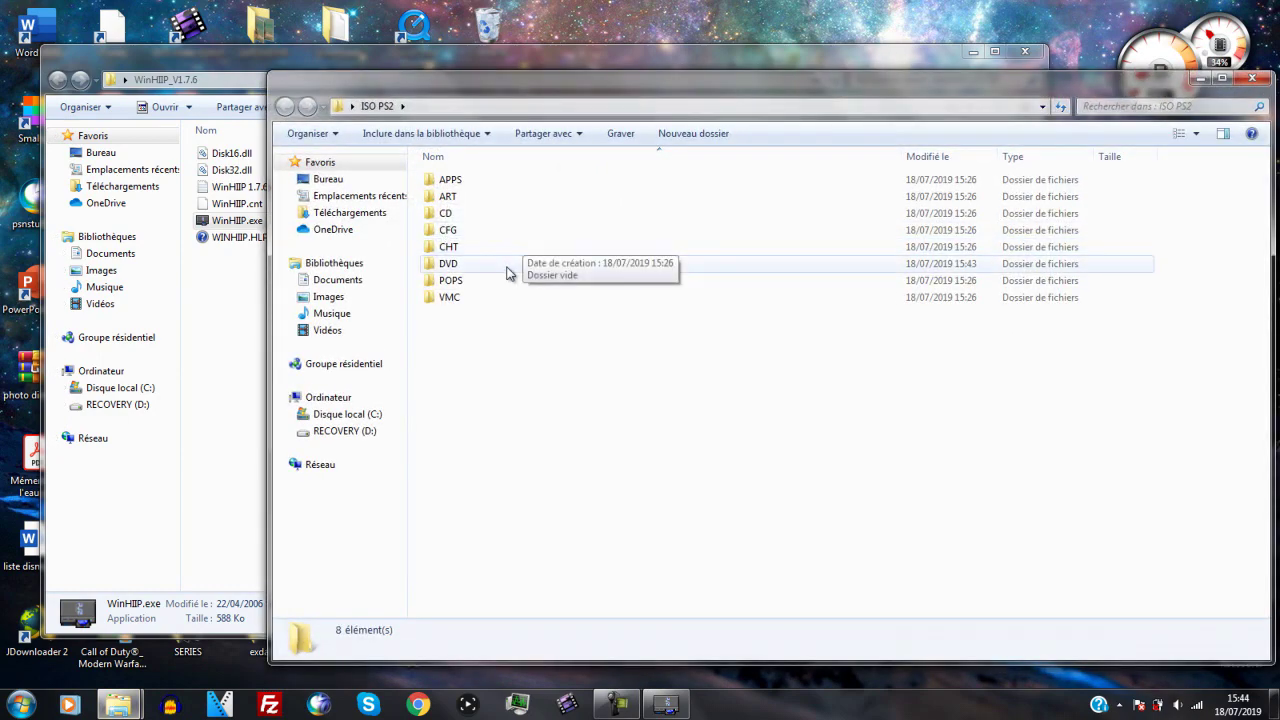
double_click(514, 271)
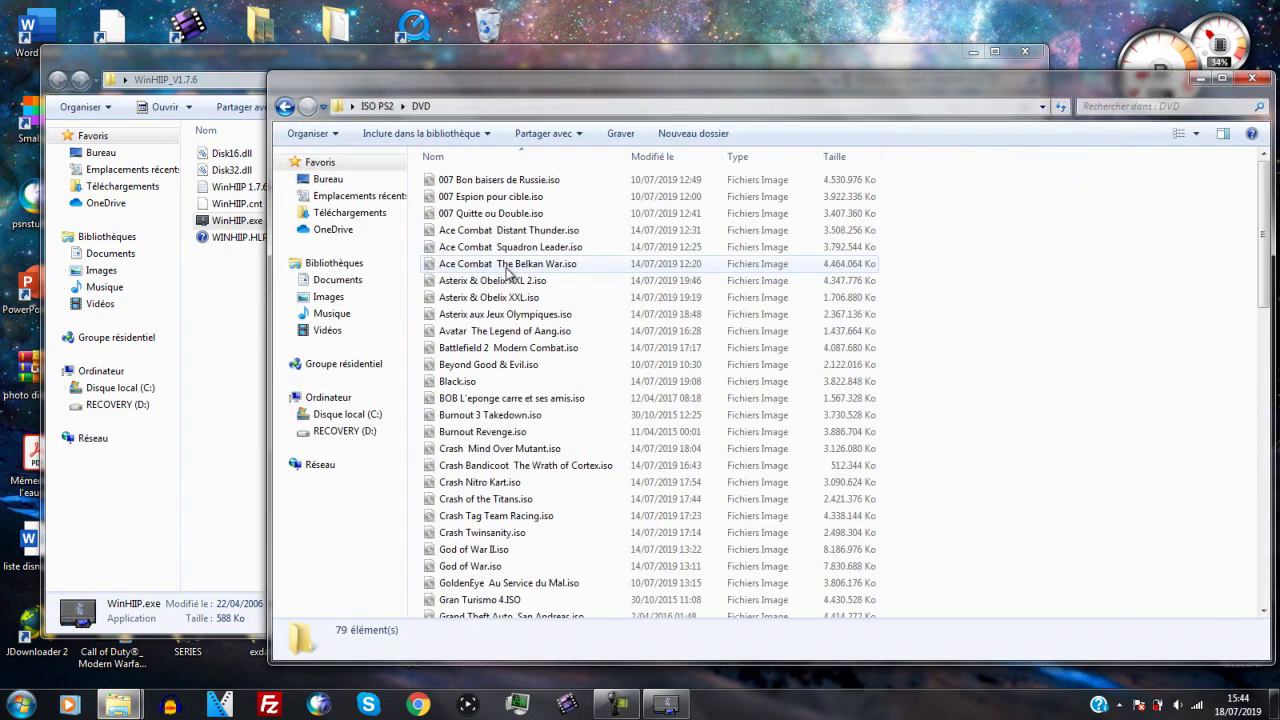
left_click(600, 414)
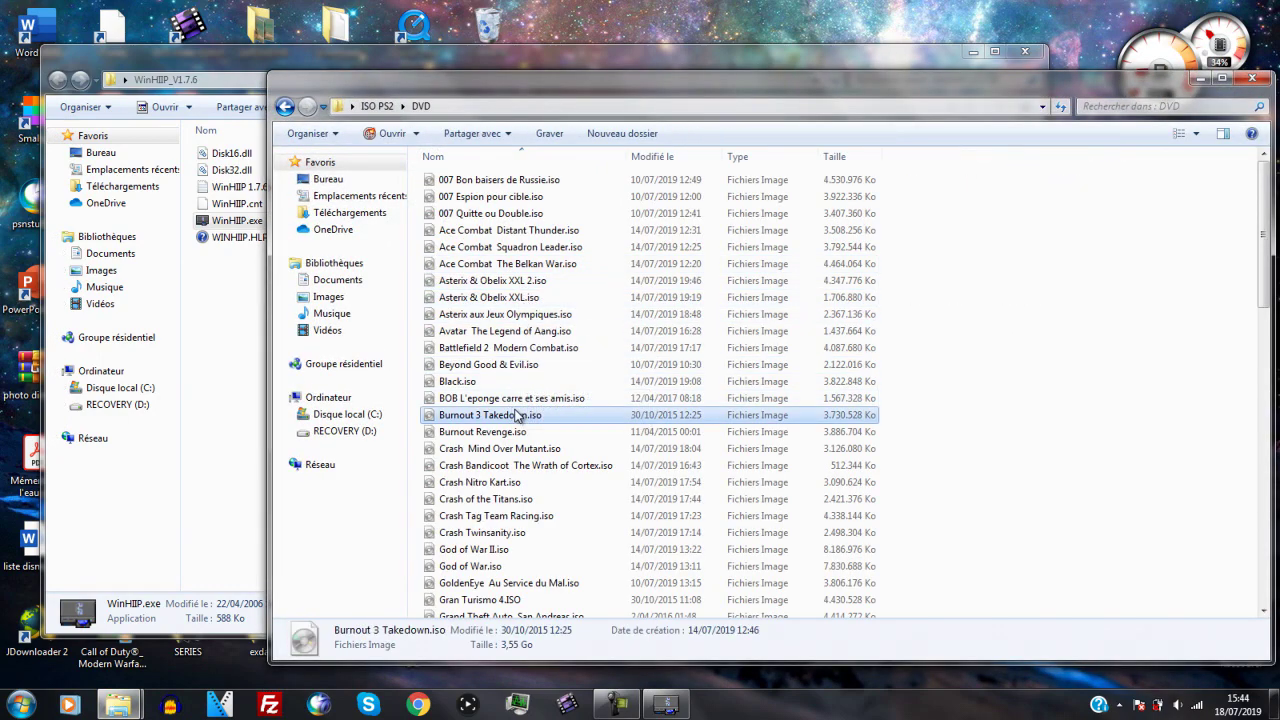
key("Delete")
left_click(700, 413)
Step: Delete Jak 3.iso and Jak and Daxter The precursor legacy.ISO from the DVD folder, and close the folder window
scroll(573, 407, "down", 7)
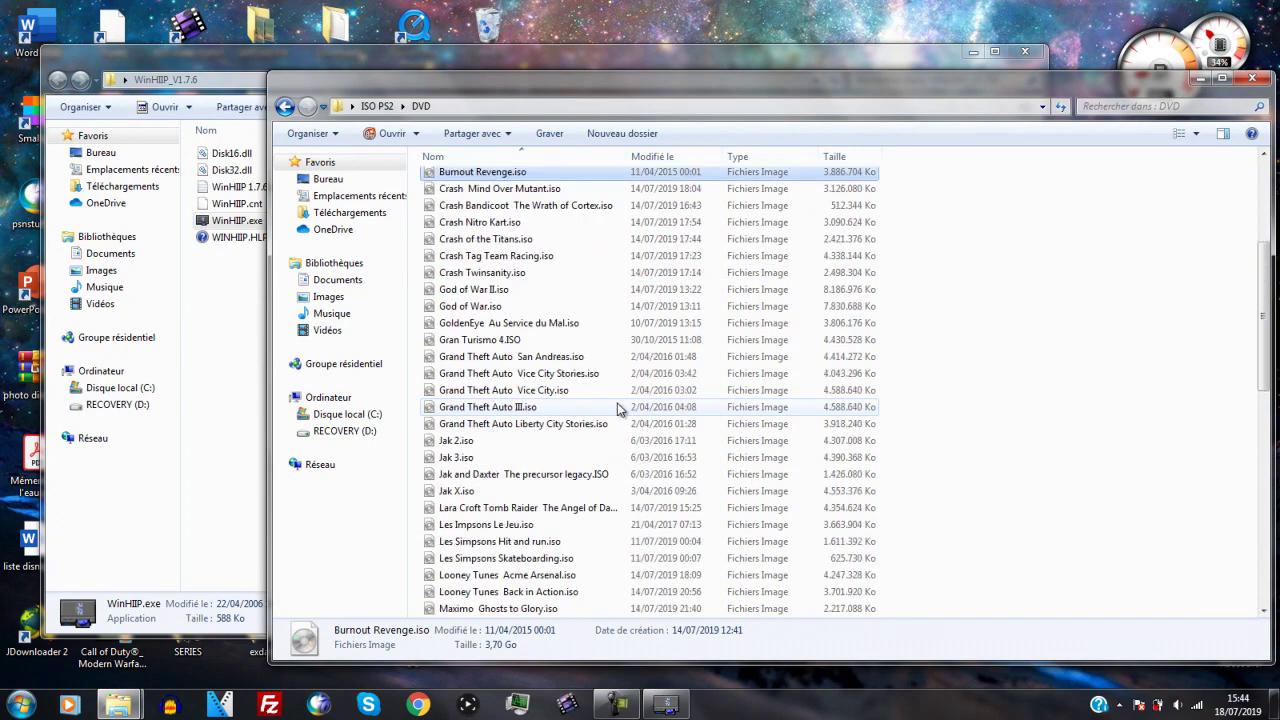
left_click(513, 357)
key("Delete")
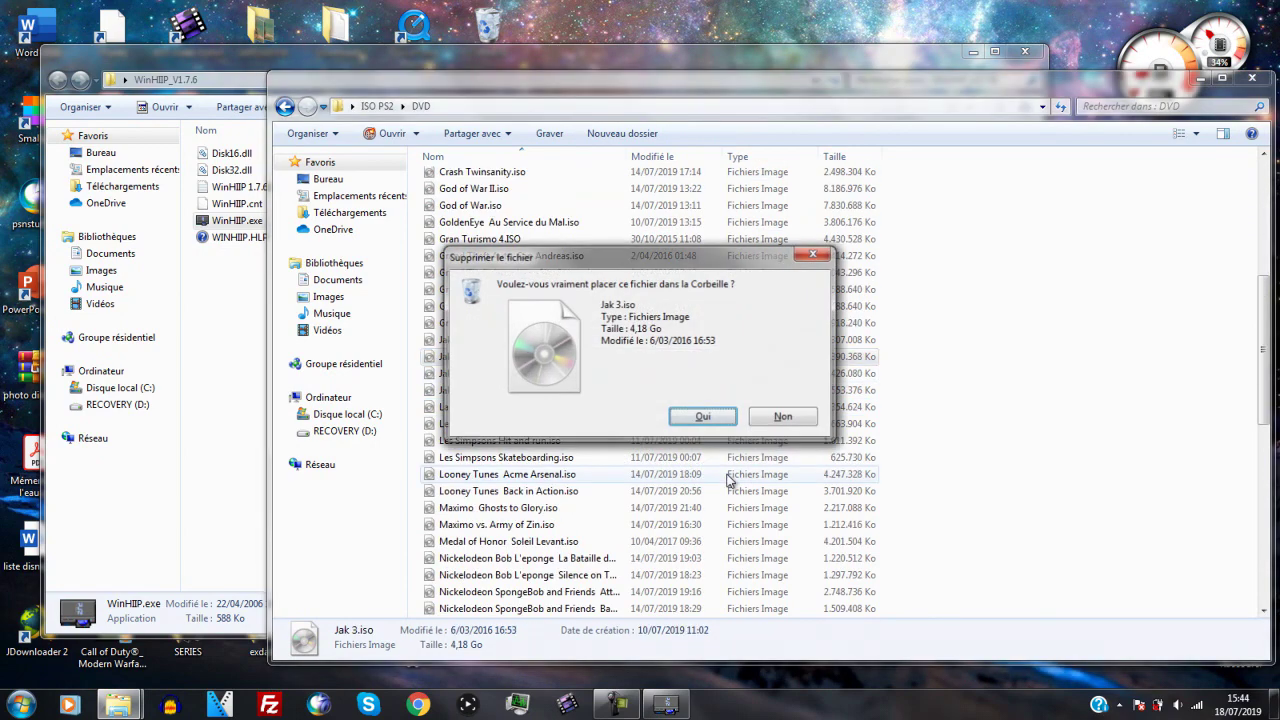
left_click(703, 417)
left_click(569, 362)
key("Delete")
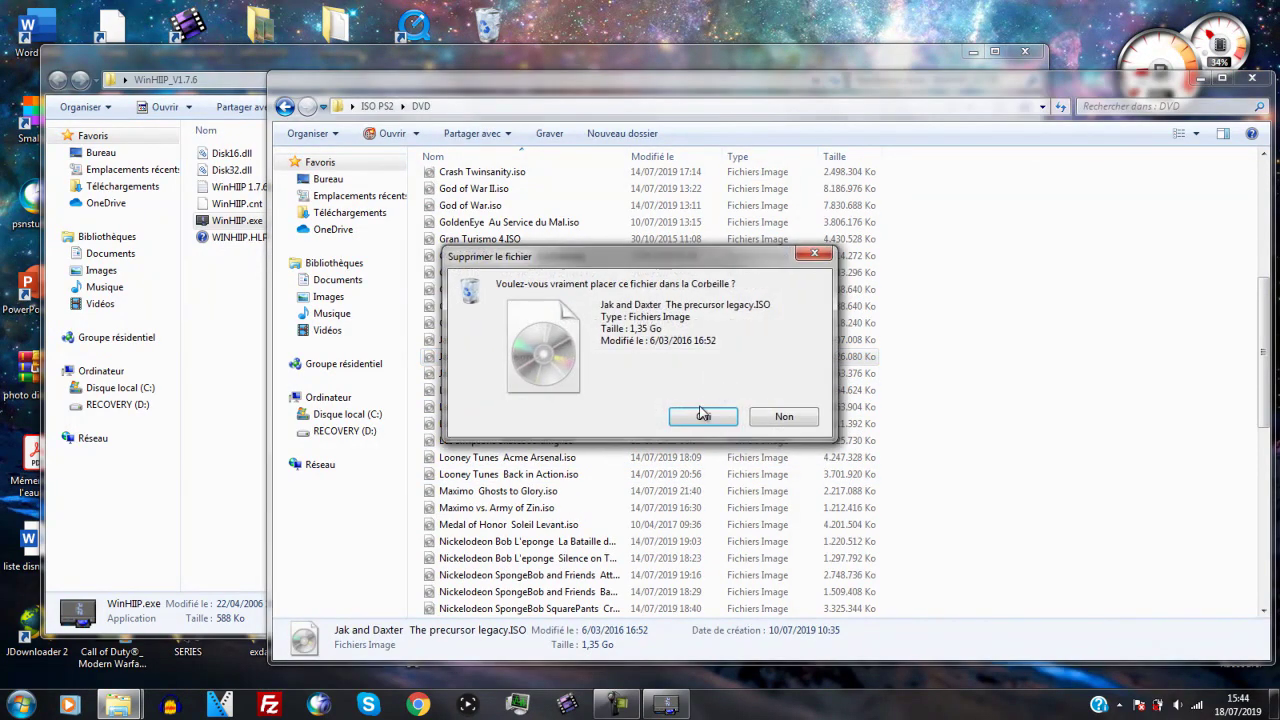
left_click(702, 417)
left_click(1252, 78)
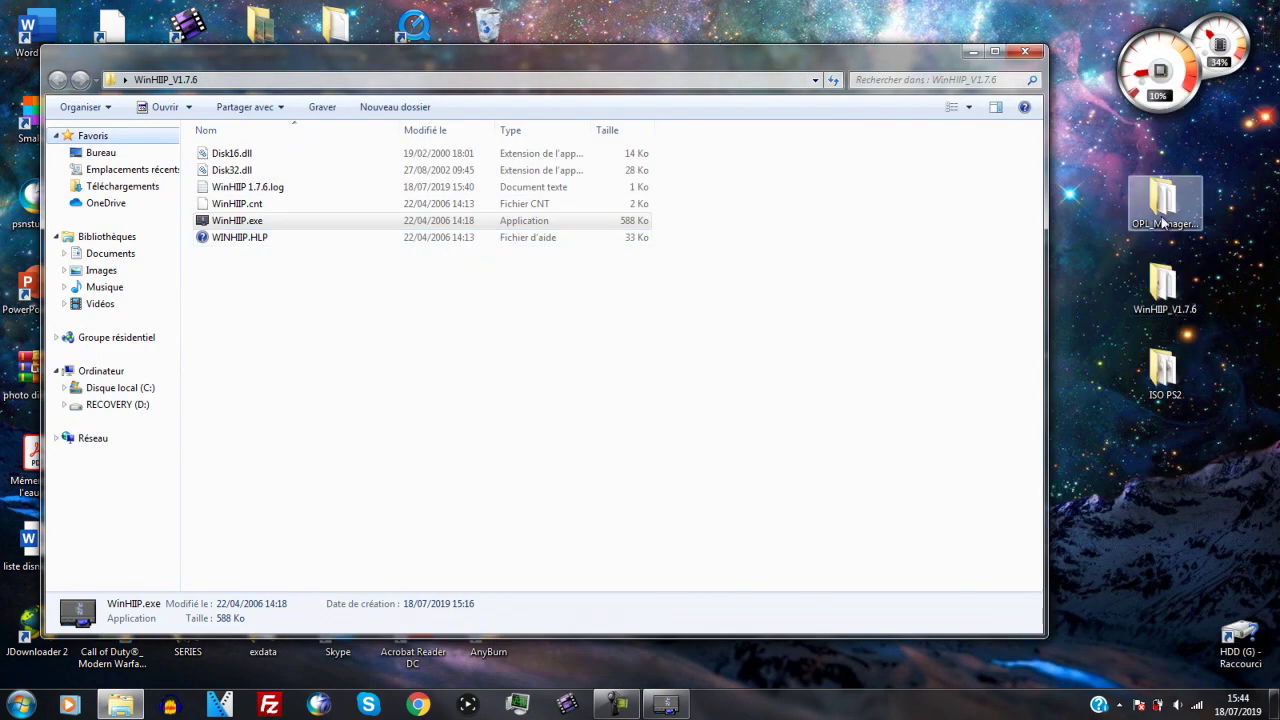
Step: Relaunch OPL Manager to check for remaining invalid ISOs, acknowledge its messages, and close it along with its folder window
double_click(1160, 210)
double_click(532, 252)
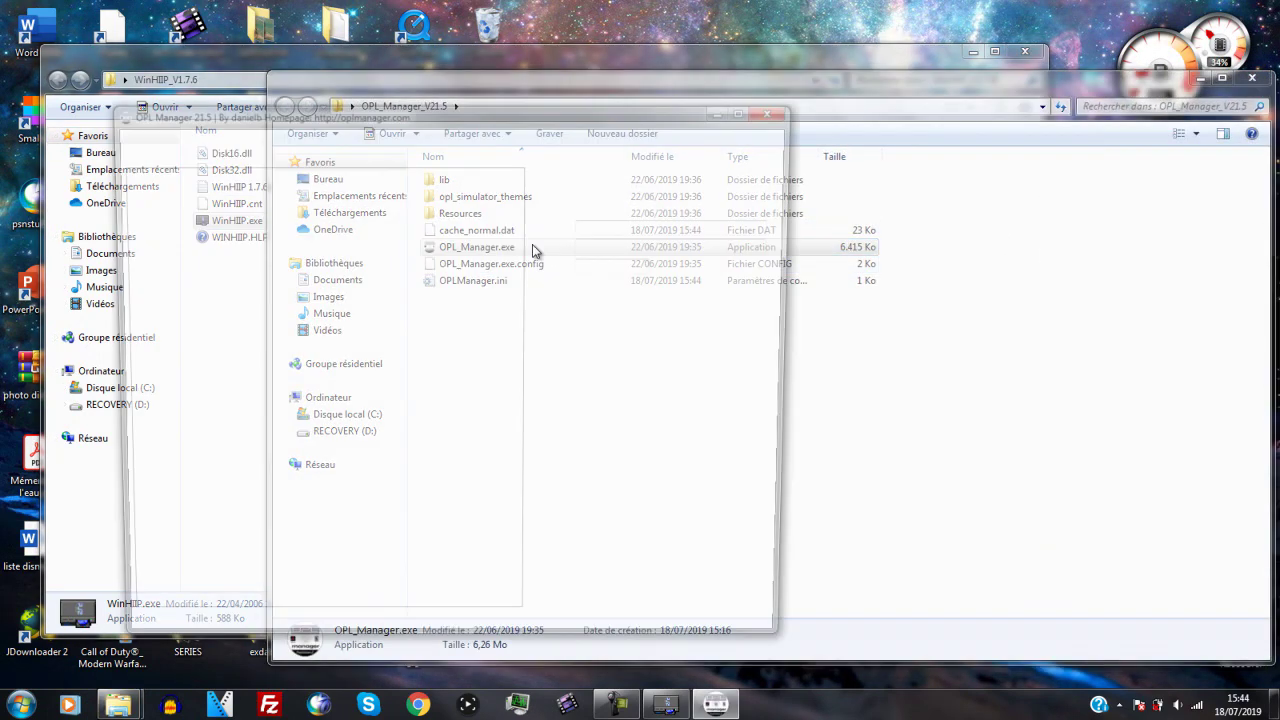
left_click(750, 409)
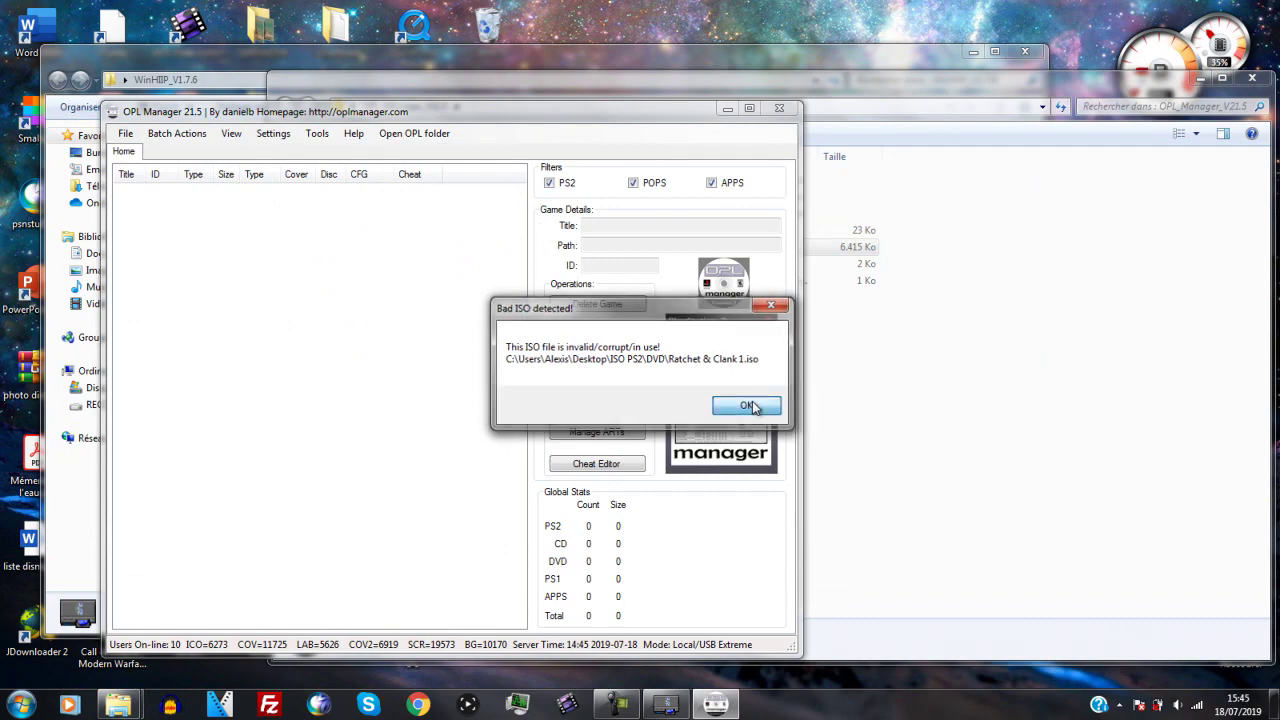
left_click(751, 407)
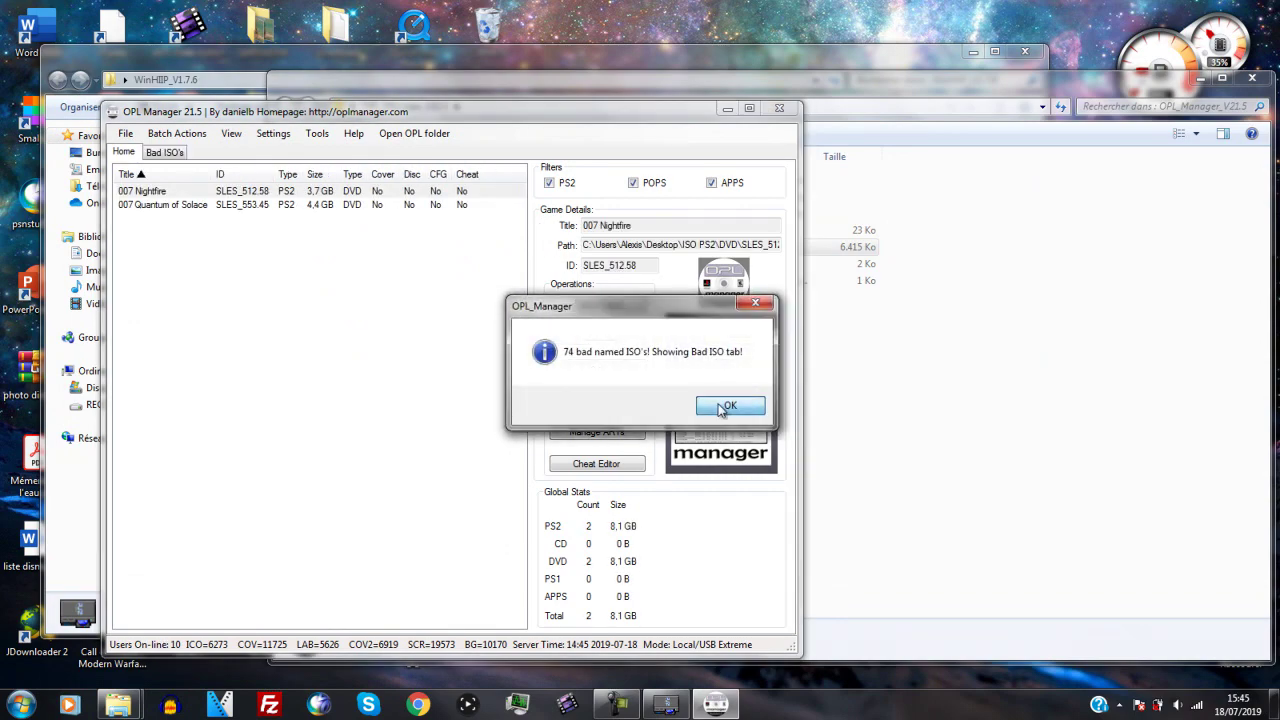
left_click(737, 406)
left_click(780, 109)
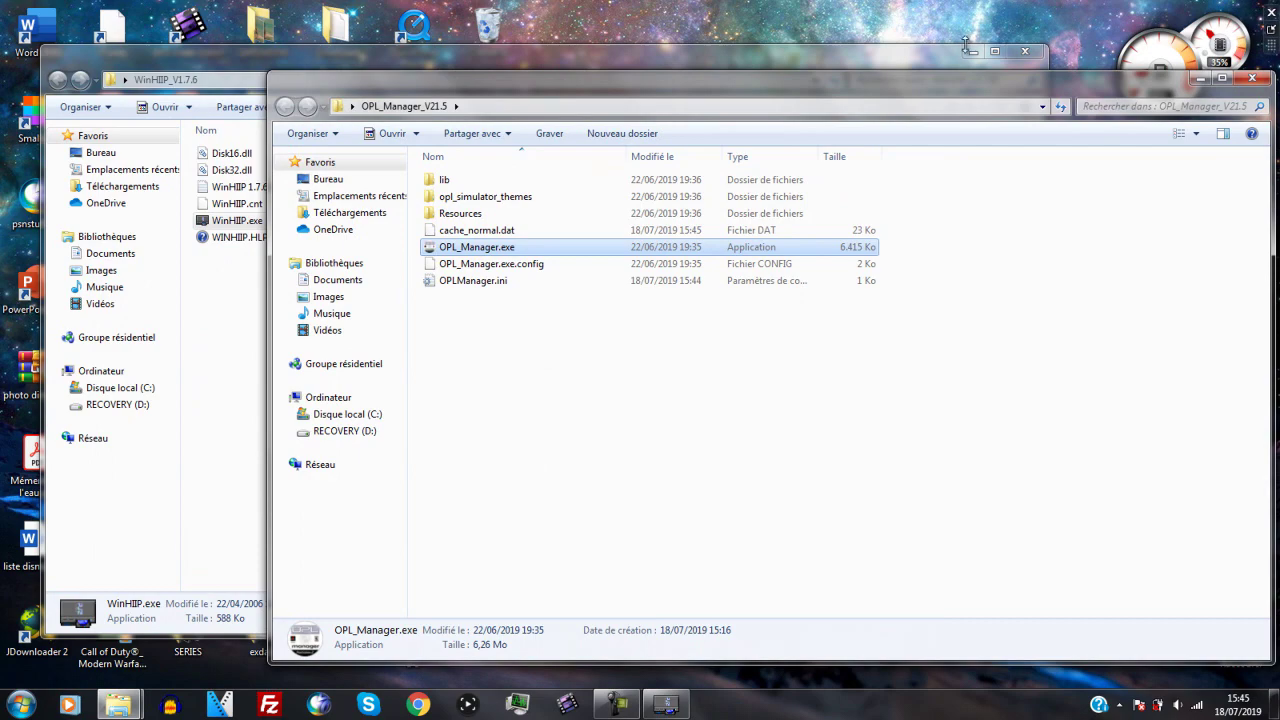
left_click(865, 60)
left_click(1112, 98)
left_click(1251, 78)
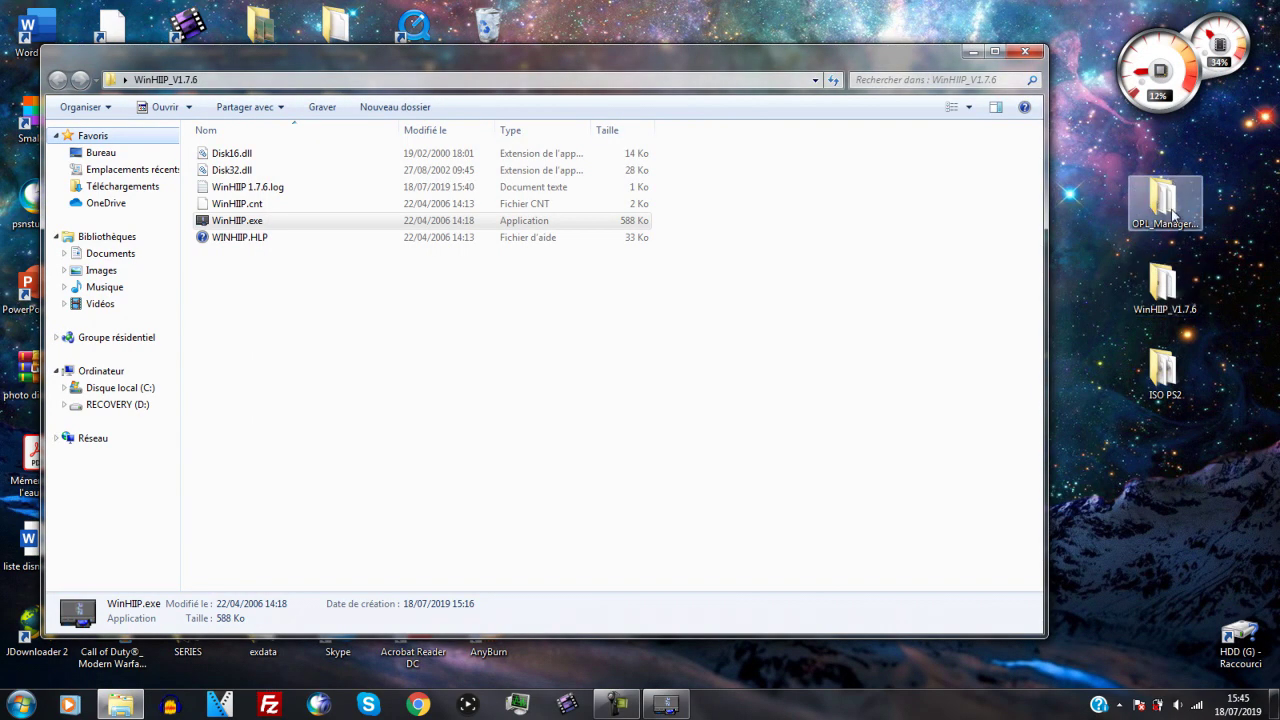
Step: Delete Ratchet & Clank 1.iso and Ratchet and Clank 2.iso from the DVD folder of ISO PS2, and close the folder window
double_click(1147, 377)
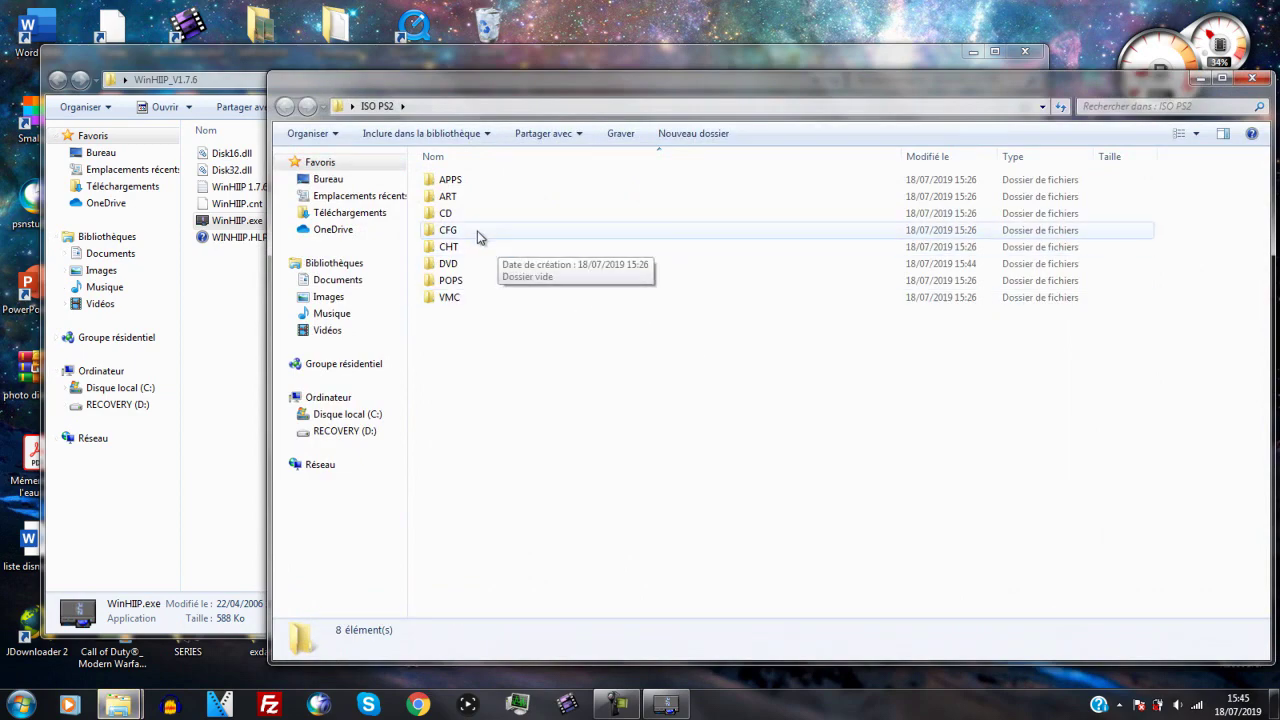
double_click(448, 264)
scroll(476, 440, "down", 15)
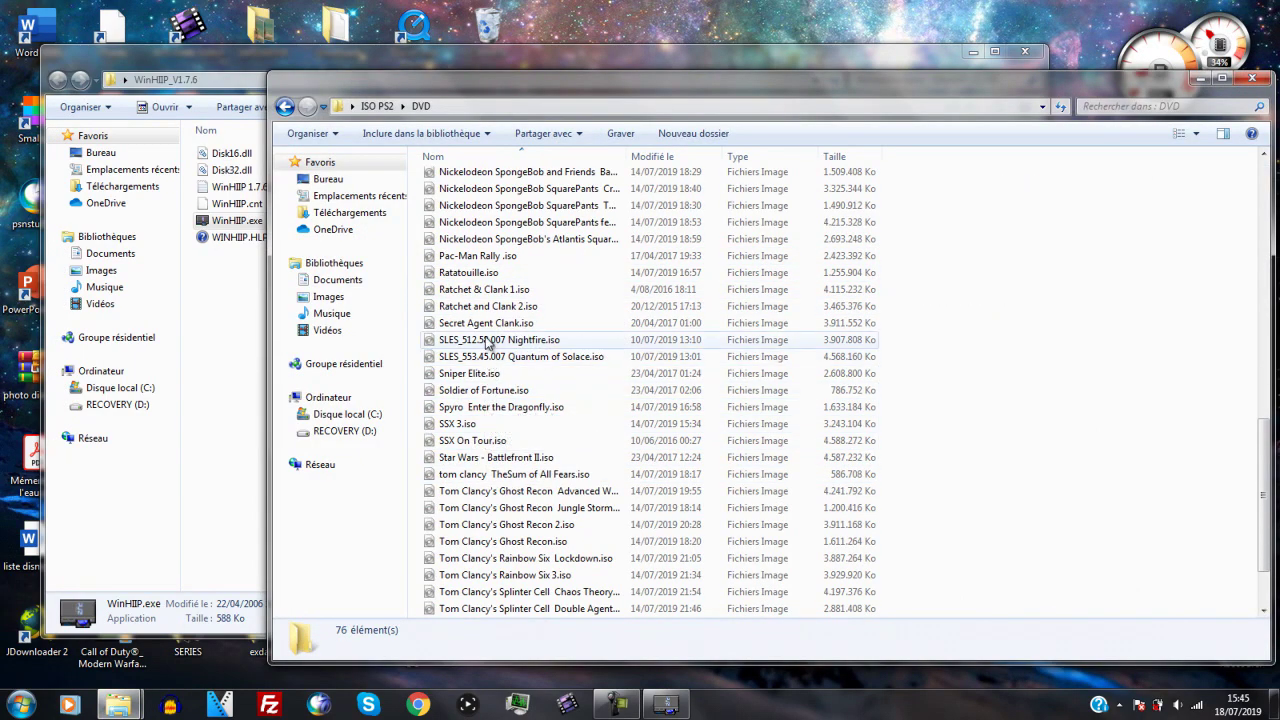
left_click(486, 310)
left_click(484, 290, "ctrl")
right_click(487, 297)
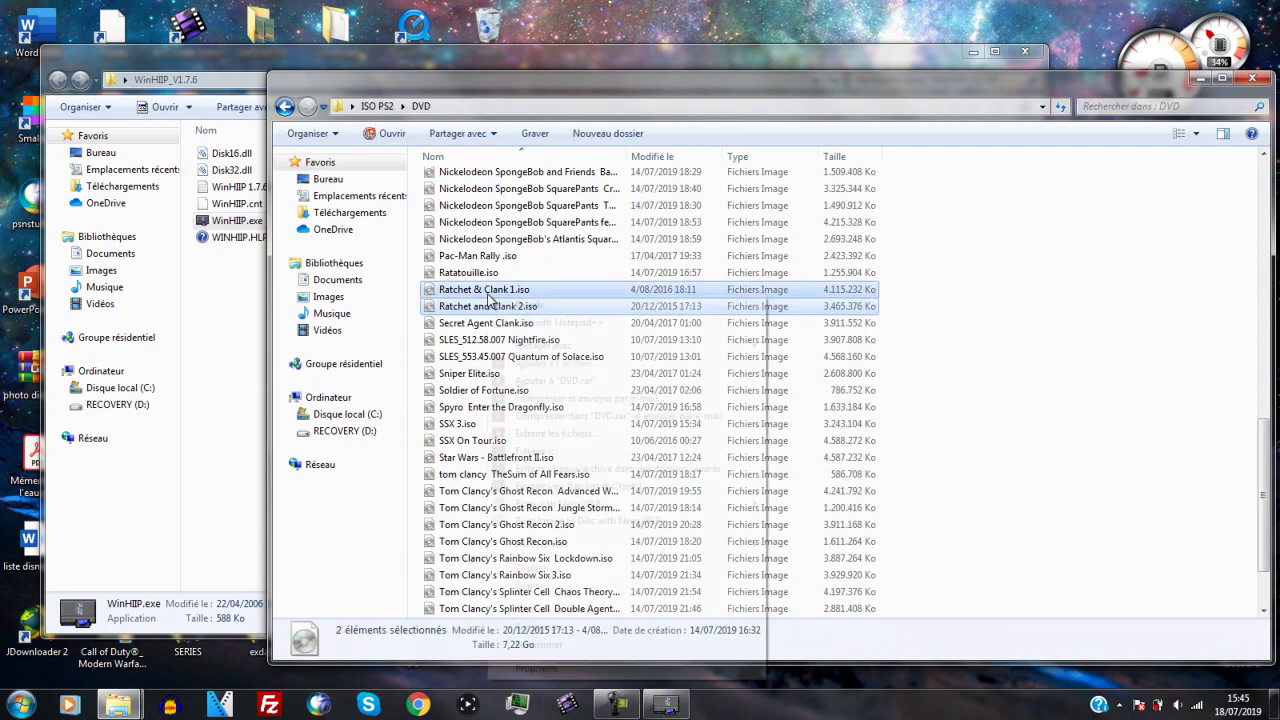
left_click(540, 630)
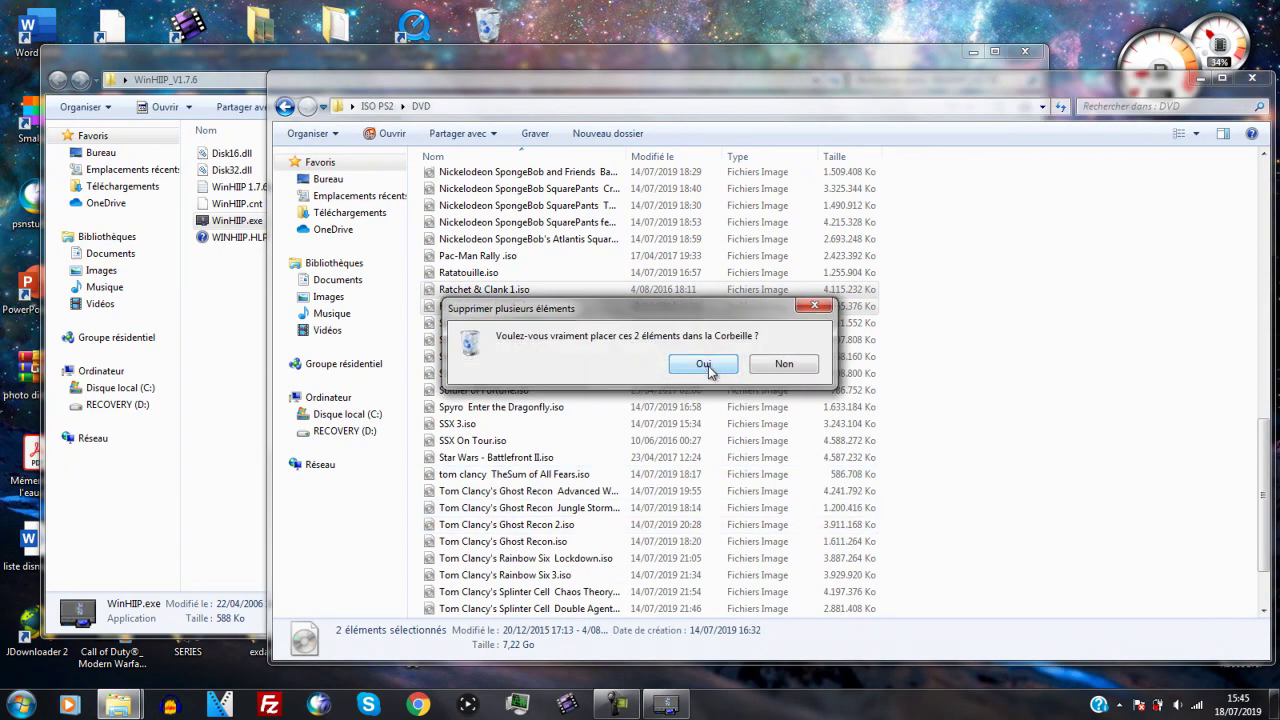
left_click(706, 445)
left_click(1252, 78)
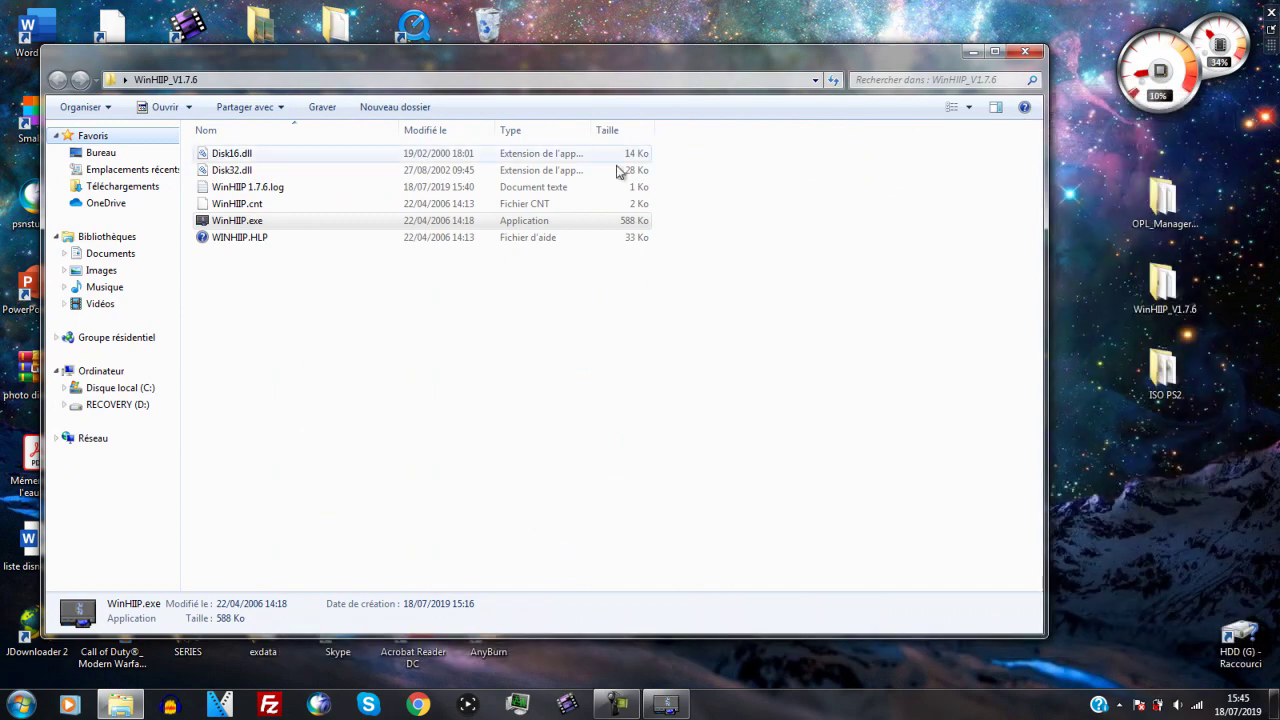
Step: Relaunch OPL Manager from its folder and acknowledge the badly named ISOs message
double_click(1178, 218)
double_click(470, 247)
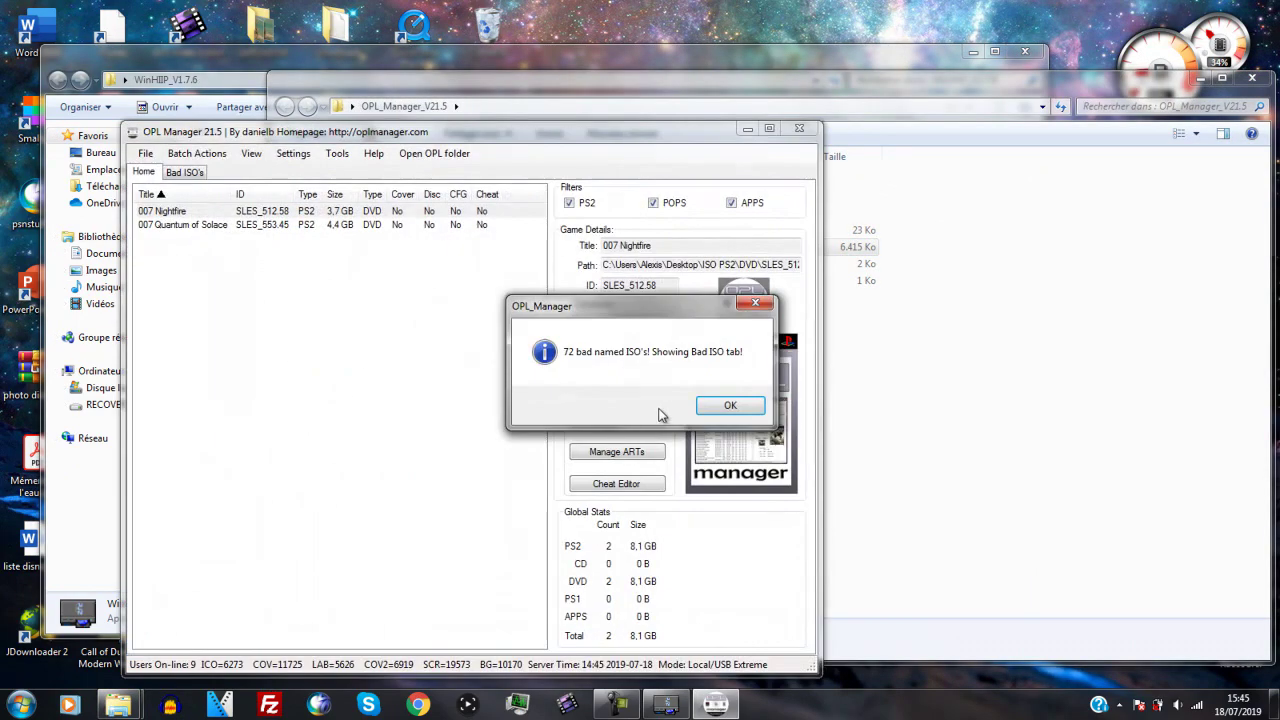
left_click(729, 406)
Step: Rename the 007 Bon baisers de Russie ISO using its database title
left_click(200, 211)
left_click(240, 225)
left_click(252, 212)
left_click(567, 313)
left_click(700, 314)
left_click(712, 414)
Step: Try to rename the 007 Espion pour cible ISO to SLES_505.39.James Bond 007 - Agent Under Fire.iso using its database title
left_click(233, 213)
left_click(572, 315)
left_click(740, 316)
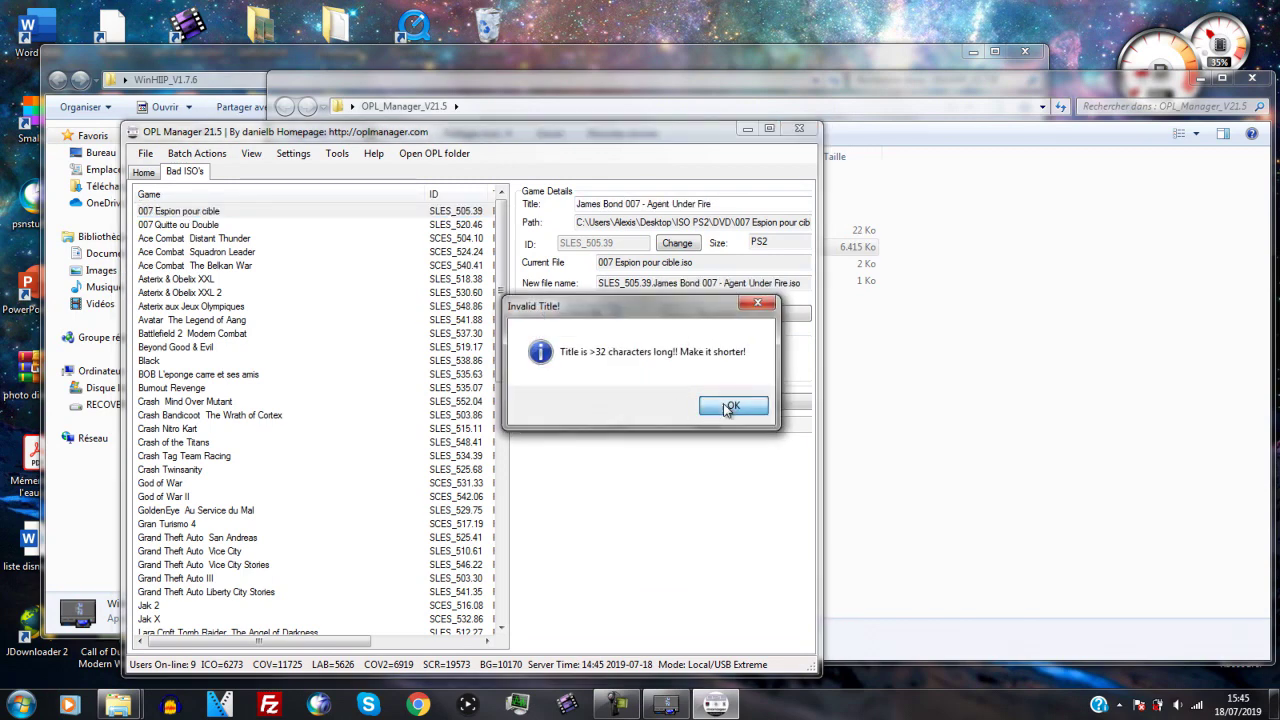
left_click(731, 407)
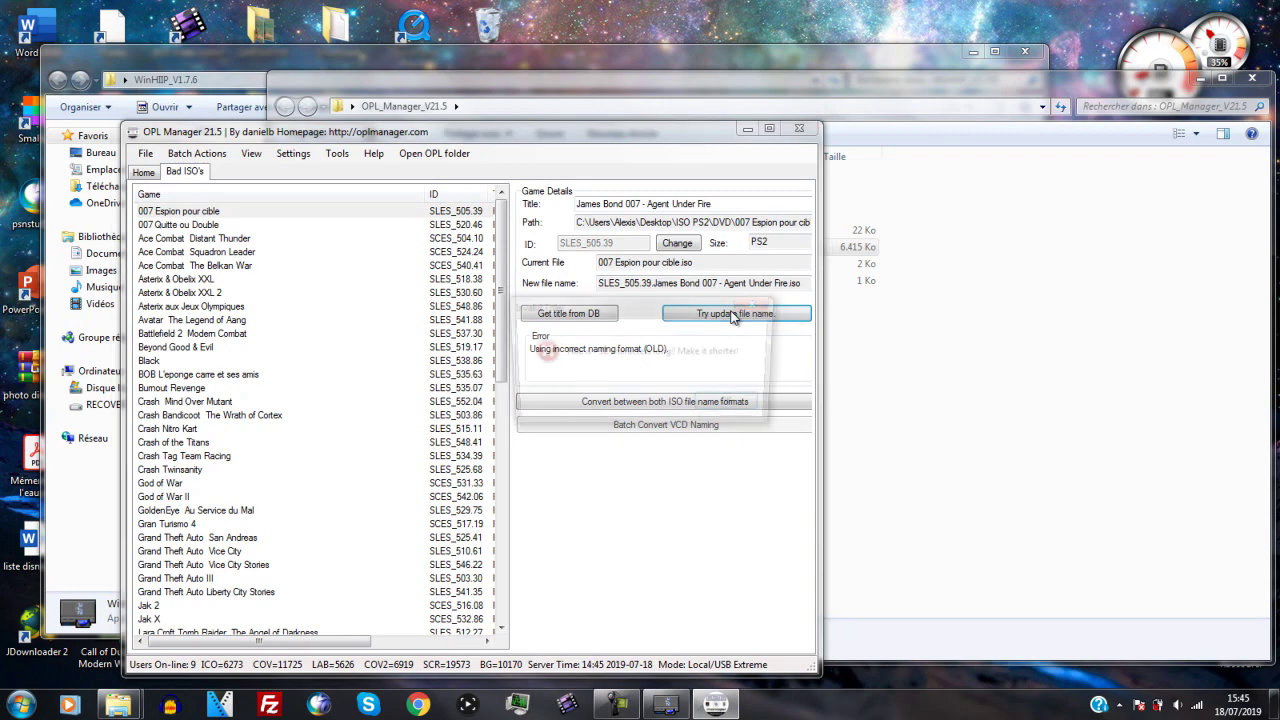
left_click(738, 315)
left_click(733, 408)
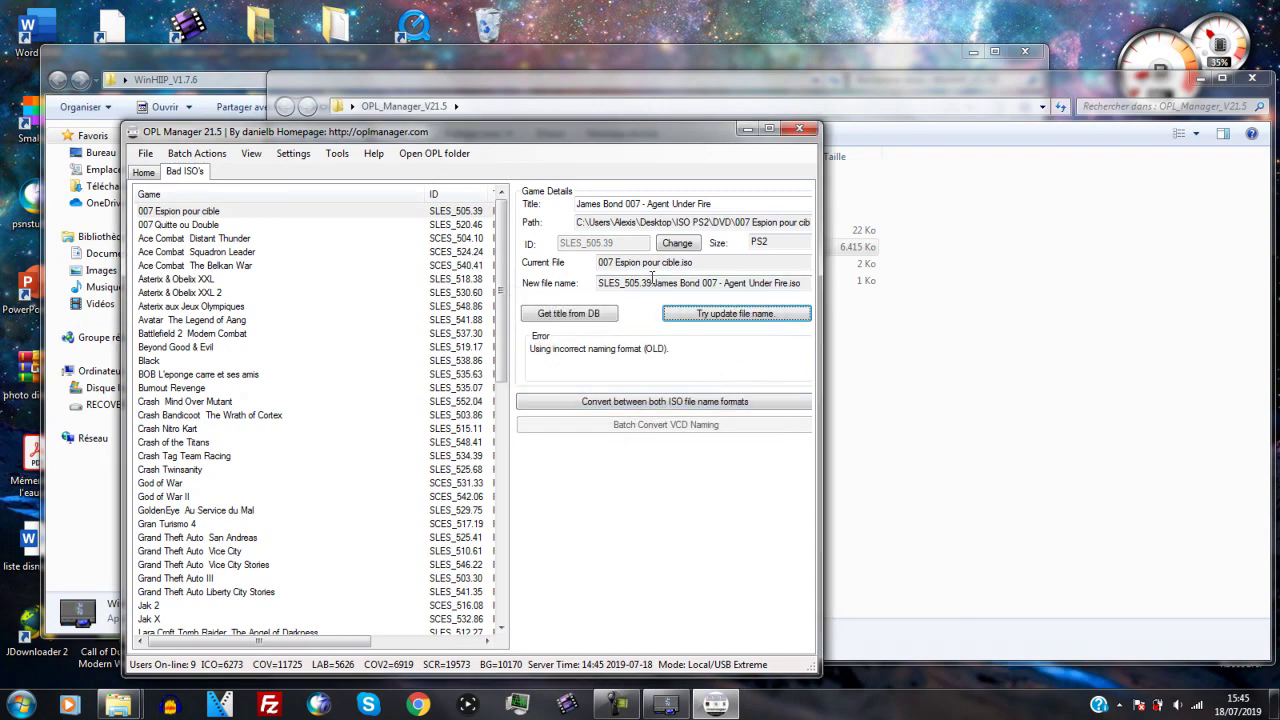
Step: Try to edit the new file name of 007 Espion pour cible, and retry the rename with its database title
left_click(721, 284)
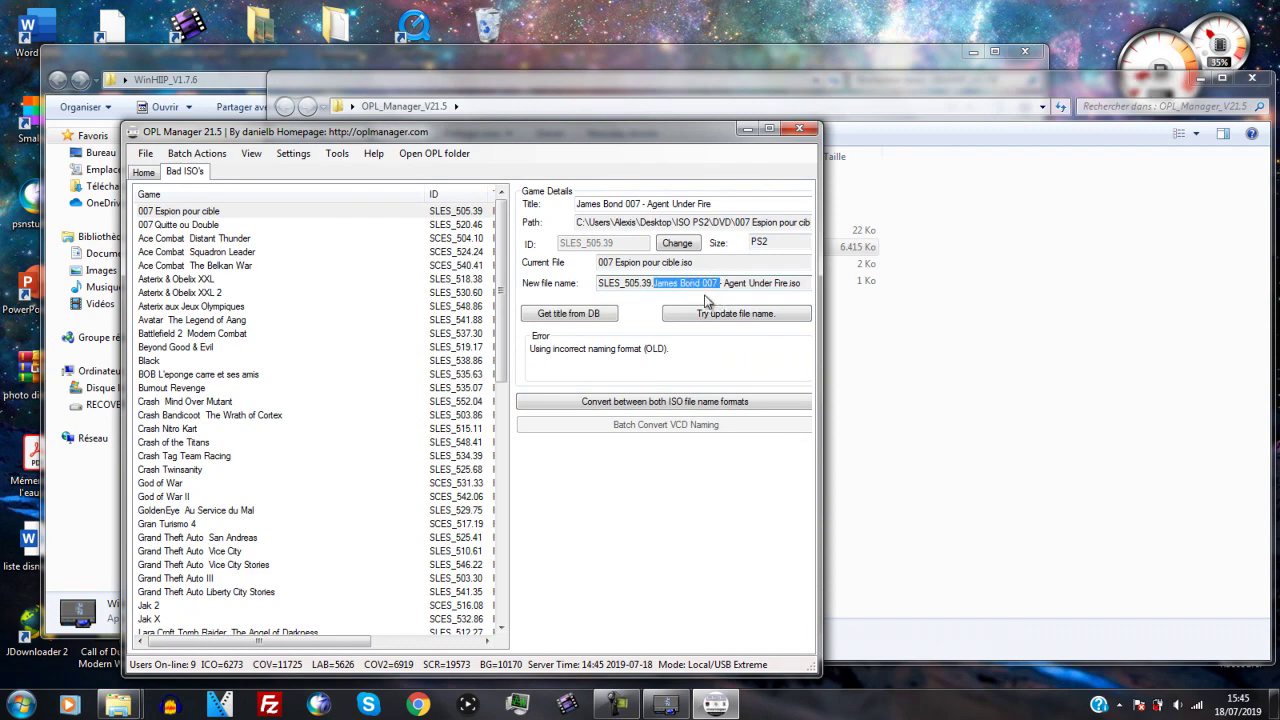
left_click(594, 316)
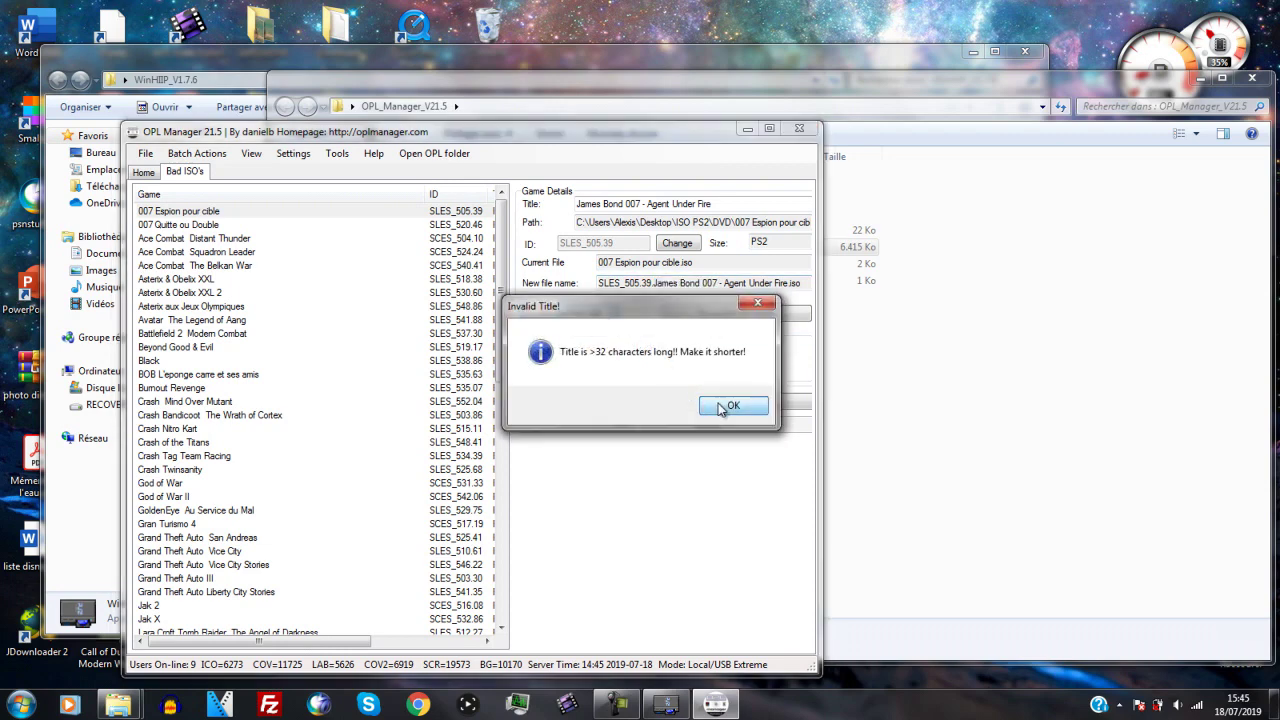
left_click(718, 405)
left_click(802, 283)
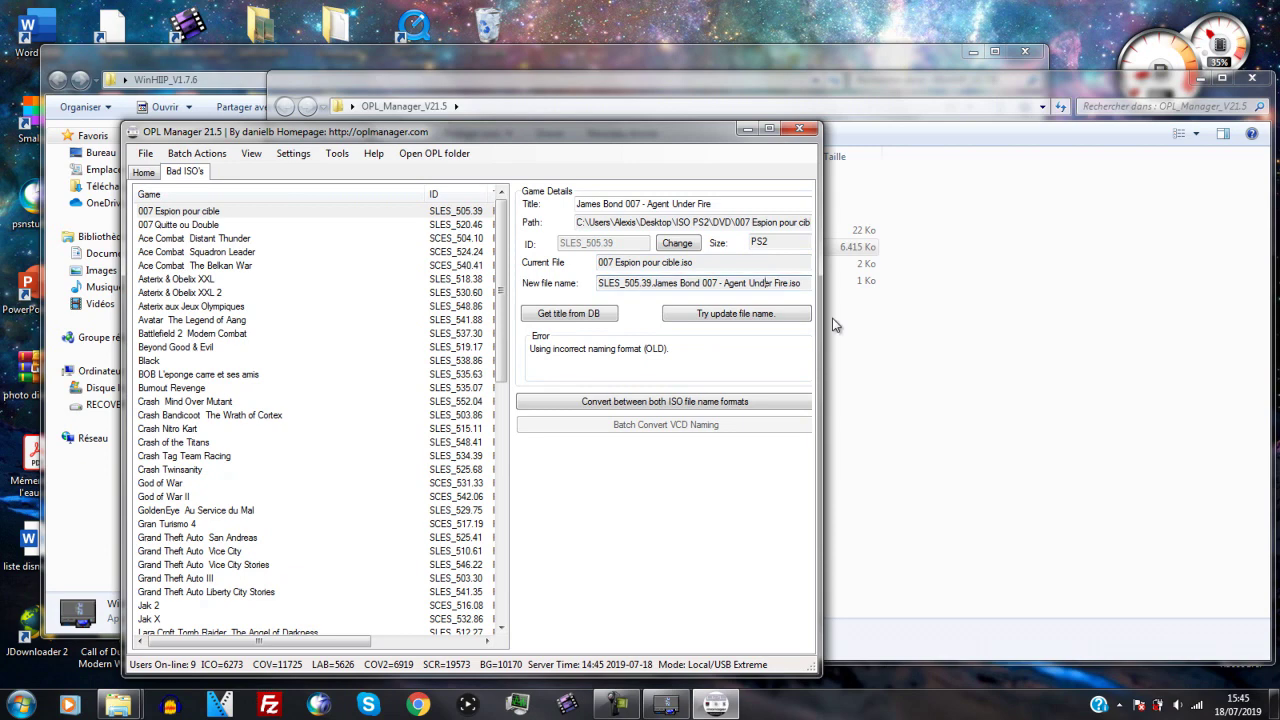
Step: Rename the 007 Quitte ou Double ISO to SLES_520.46.007 - EVERYTHING OR NOTHING.iso using its database title
left_click(206, 226)
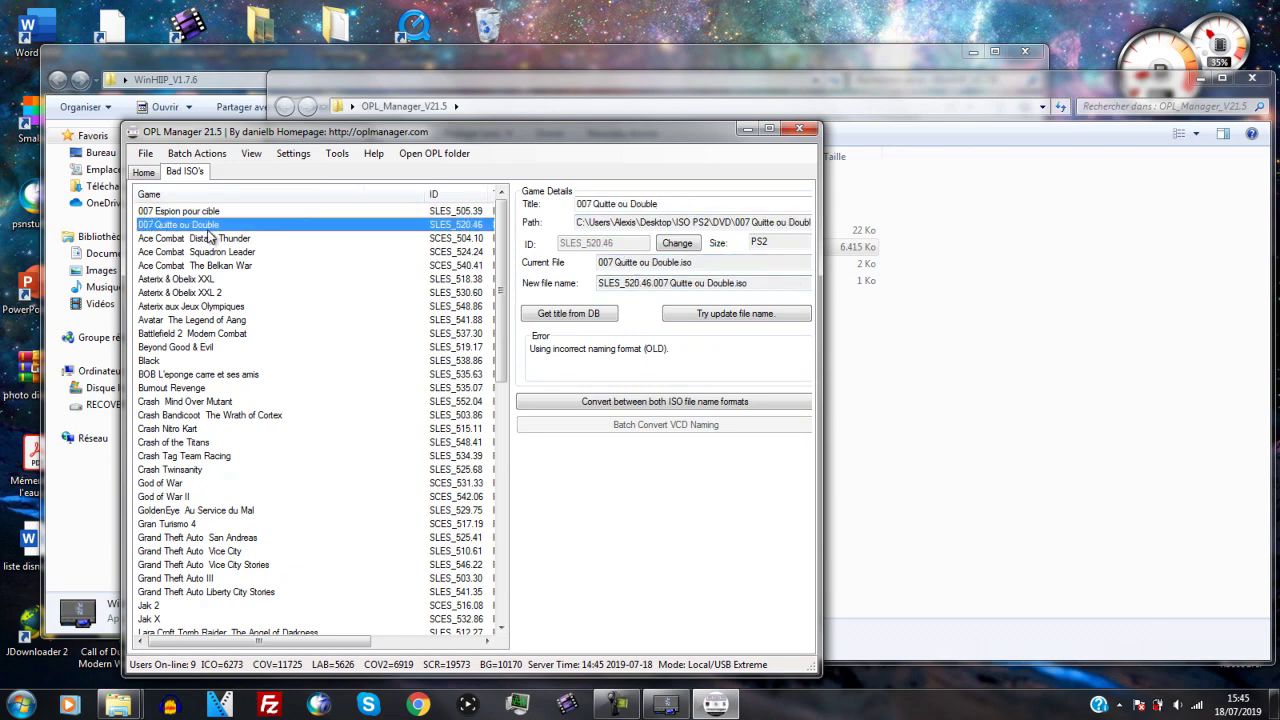
left_click(596, 315)
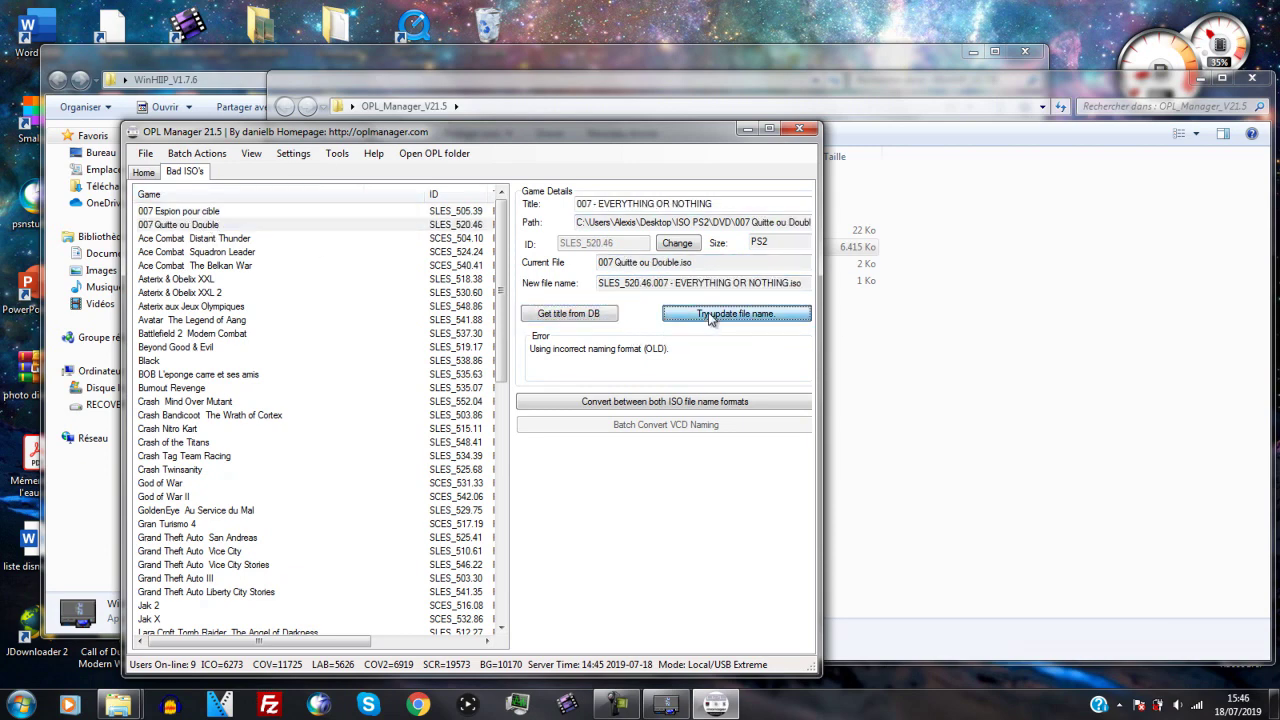
left_click(710, 316)
left_click(693, 414)
Step: Rename the Ace Combat Distant Thunder ISO to SCES_504.10.Ace Combat Distant Thunder.iso using its database title
left_click(226, 226)
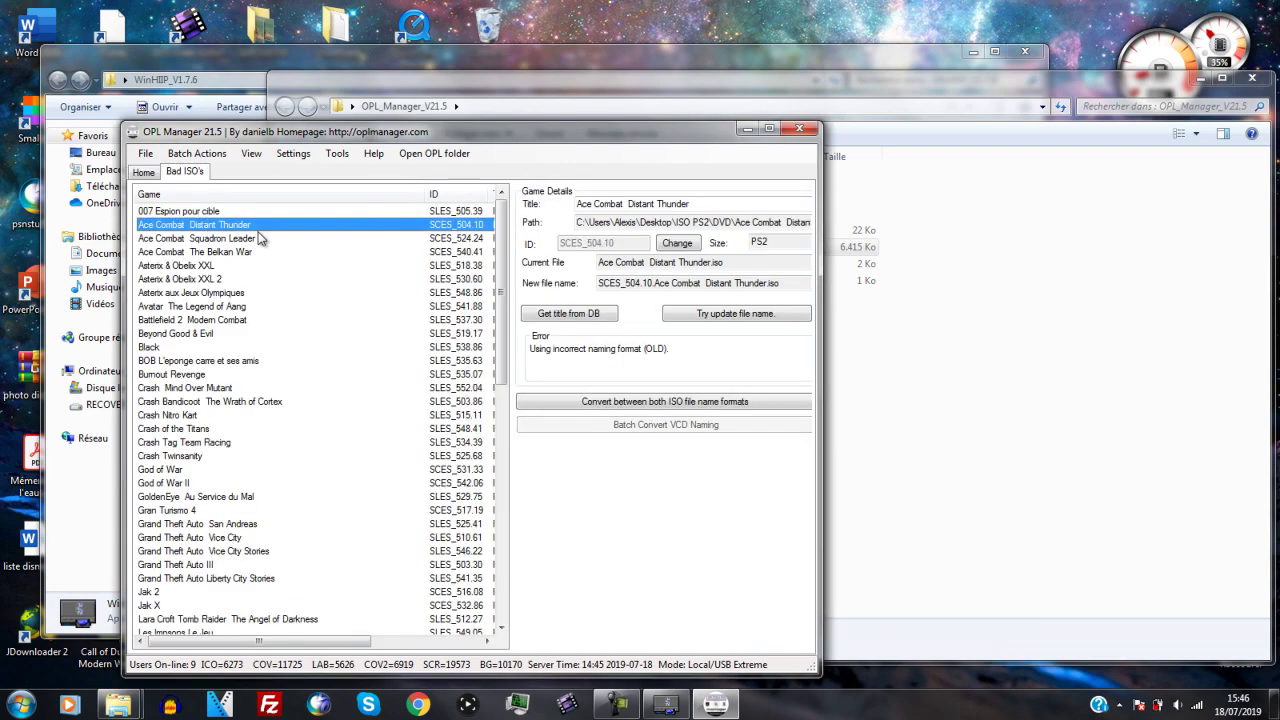
left_click(590, 314)
left_click(728, 314)
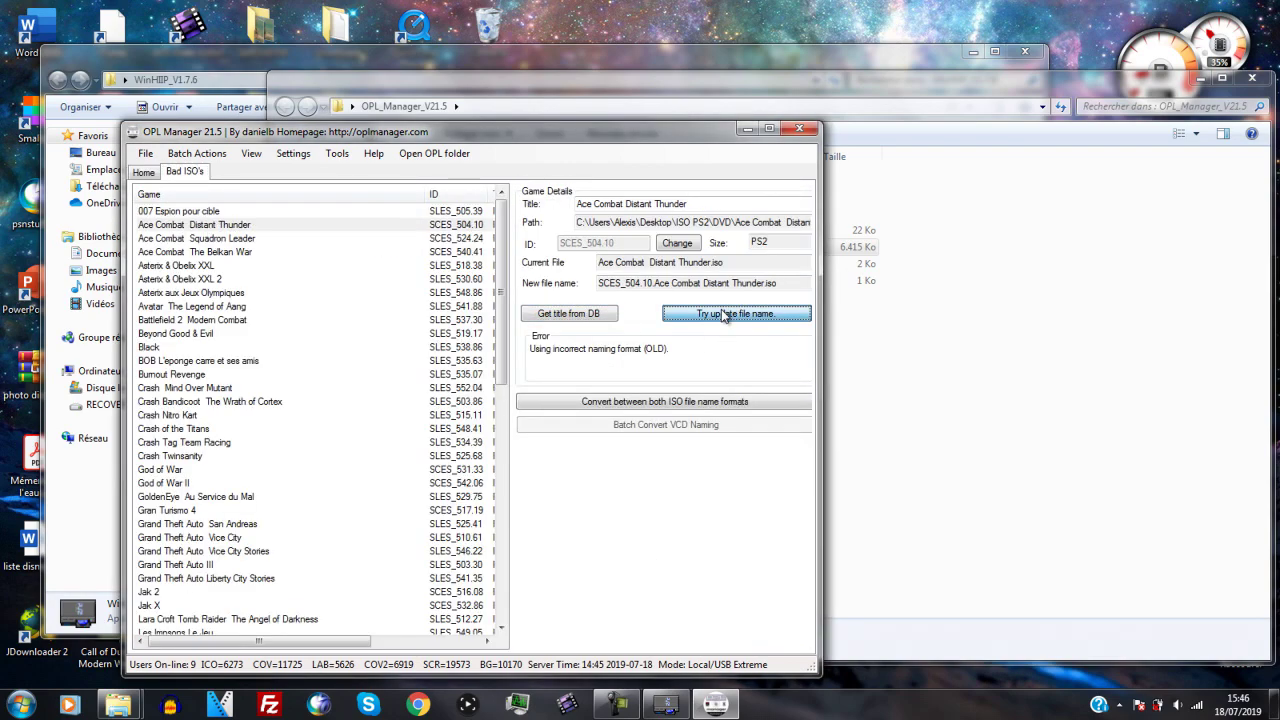
left_click(693, 416)
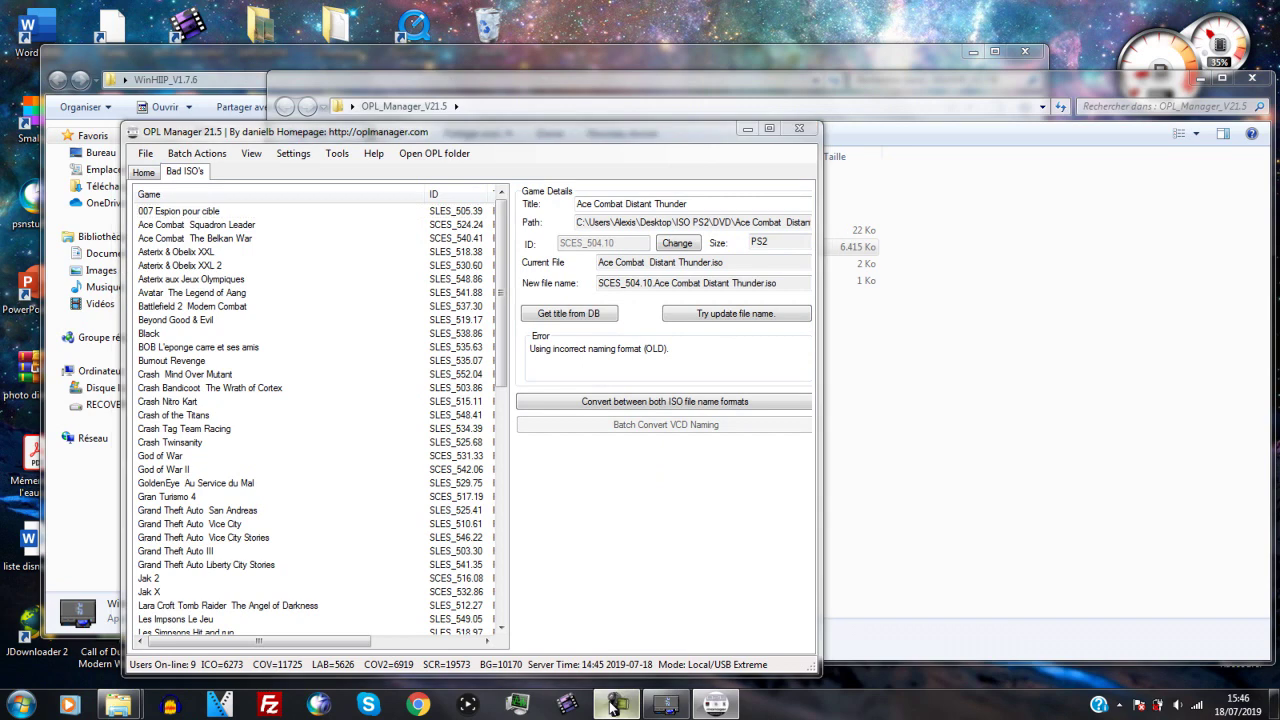
left_click(612, 704)
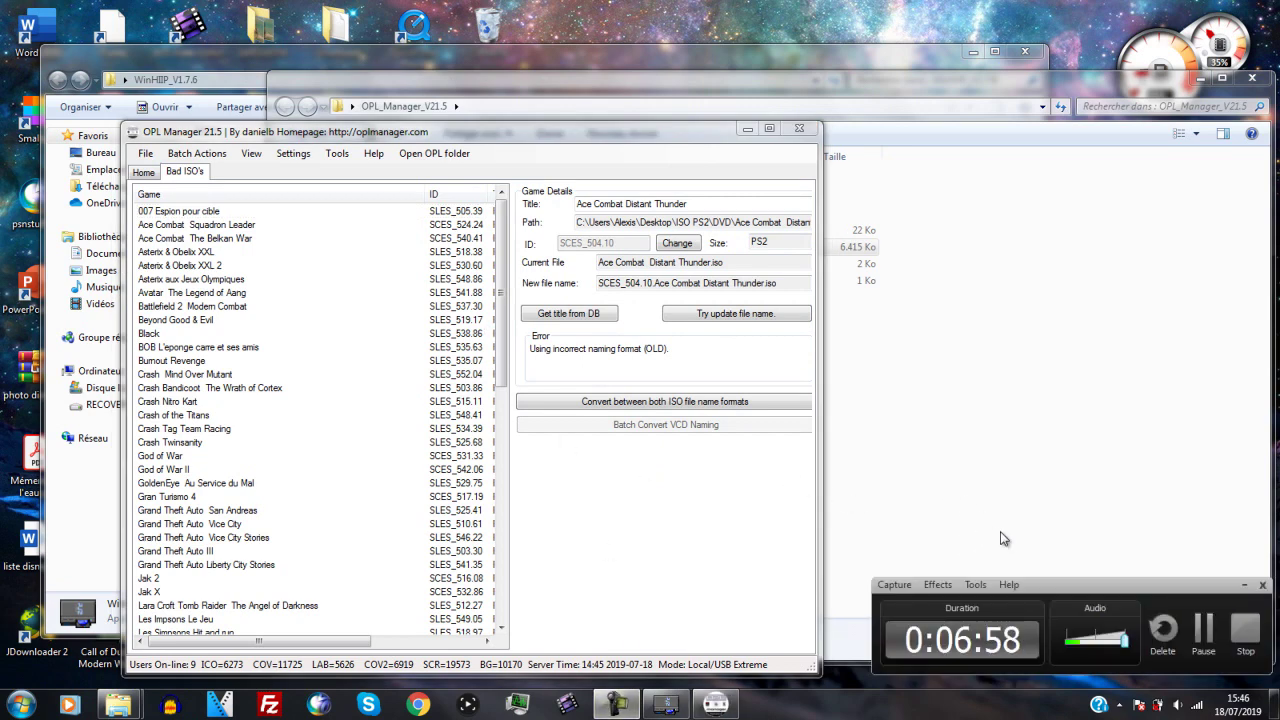
left_click(1204, 628)
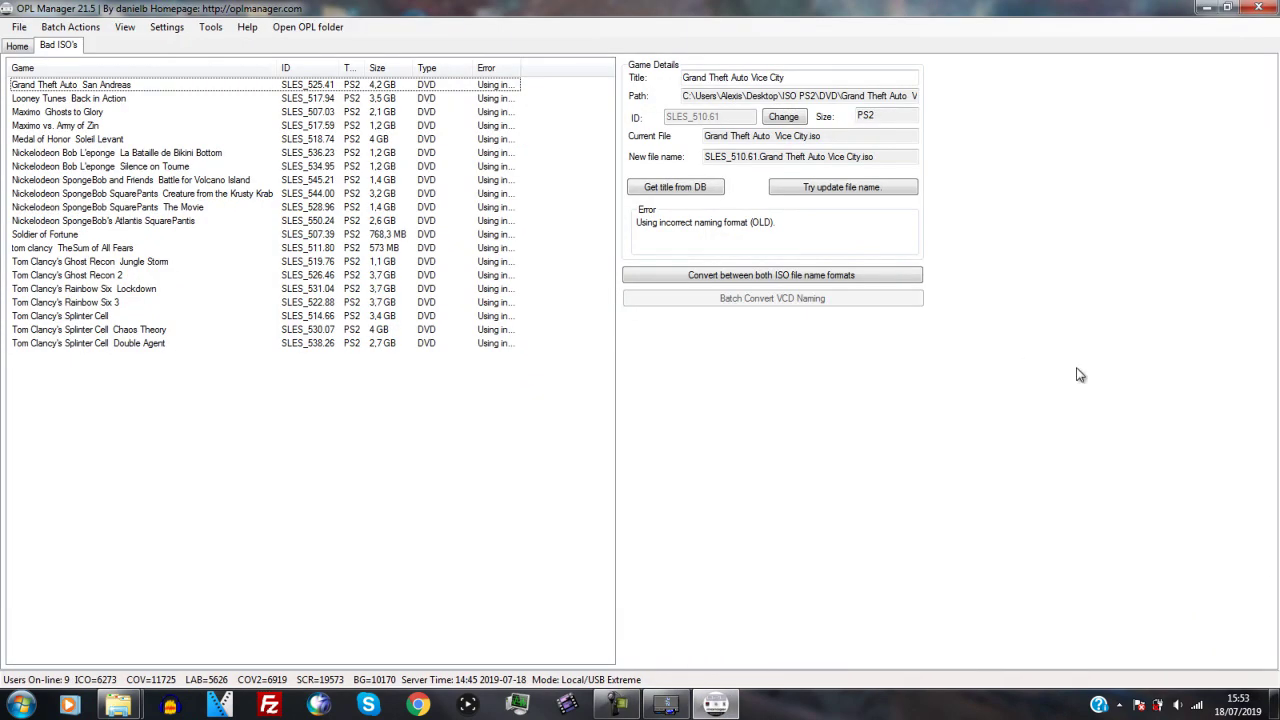
Step: Rename the Maximo Ghosts to Glory ISO to SLES_507.03.MAXIMO.iso using its database title
left_click(84, 112)
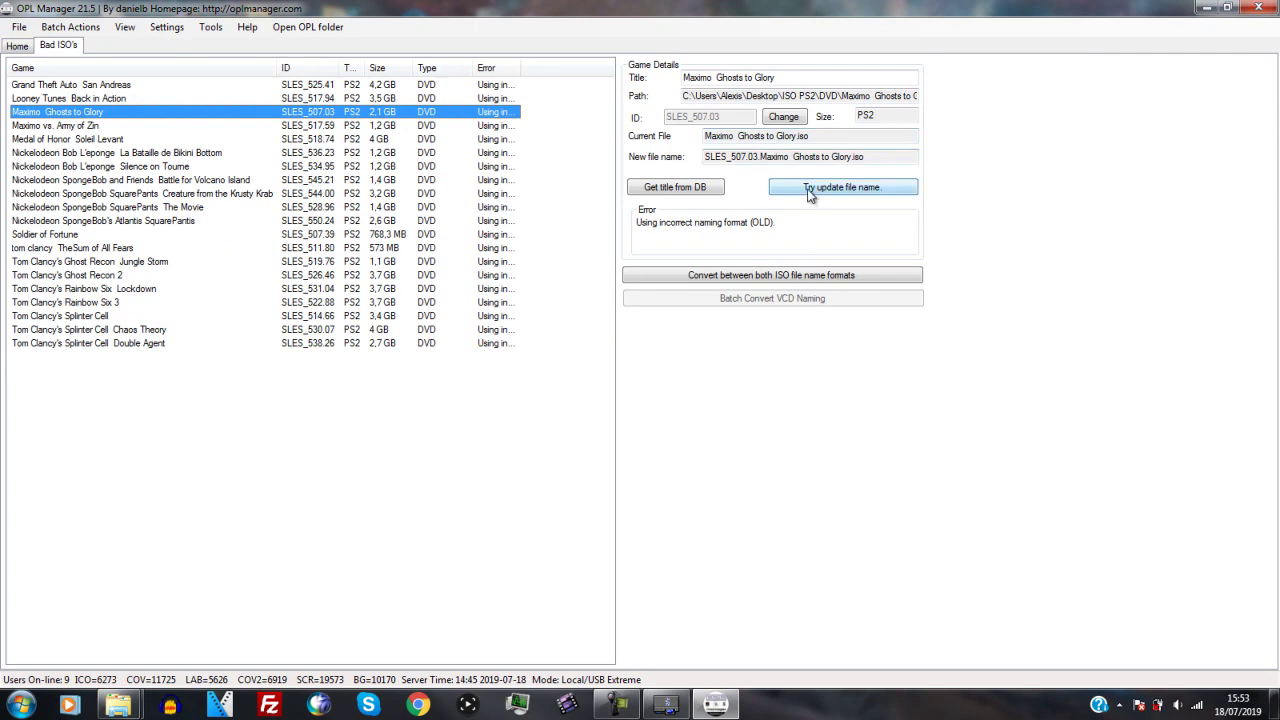
left_click(684, 189)
left_click(829, 191)
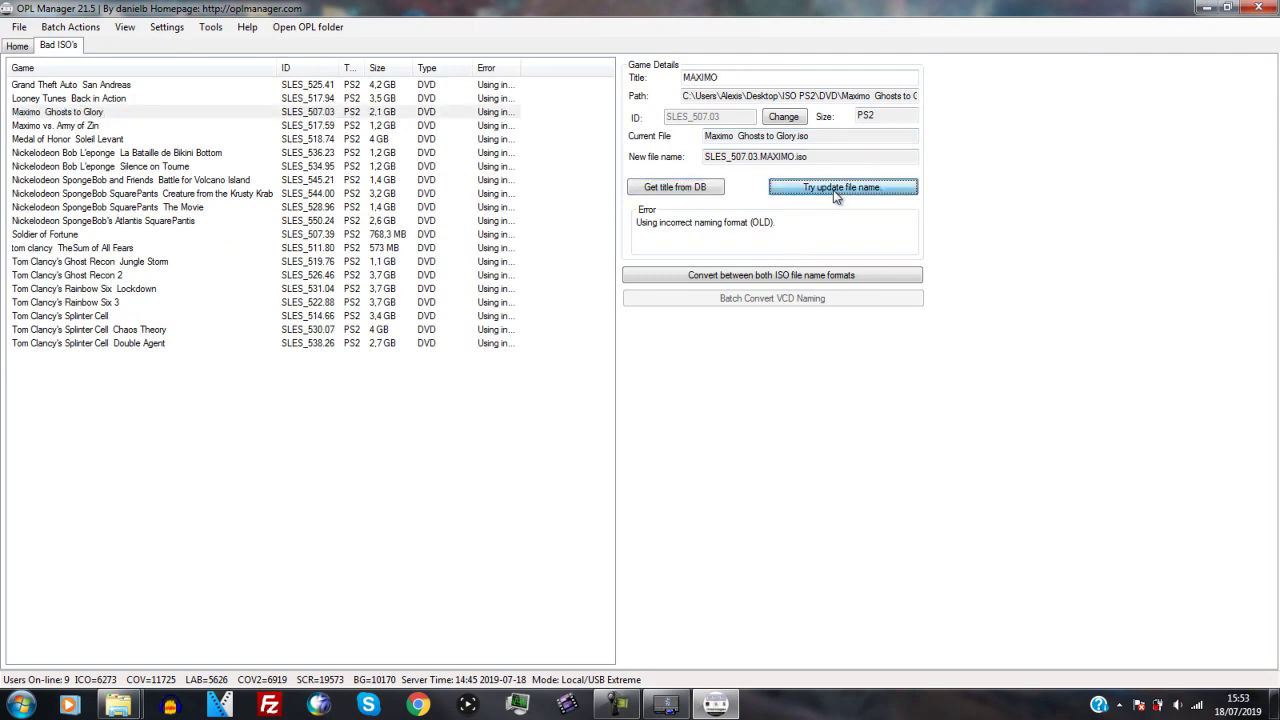
left_click(698, 410)
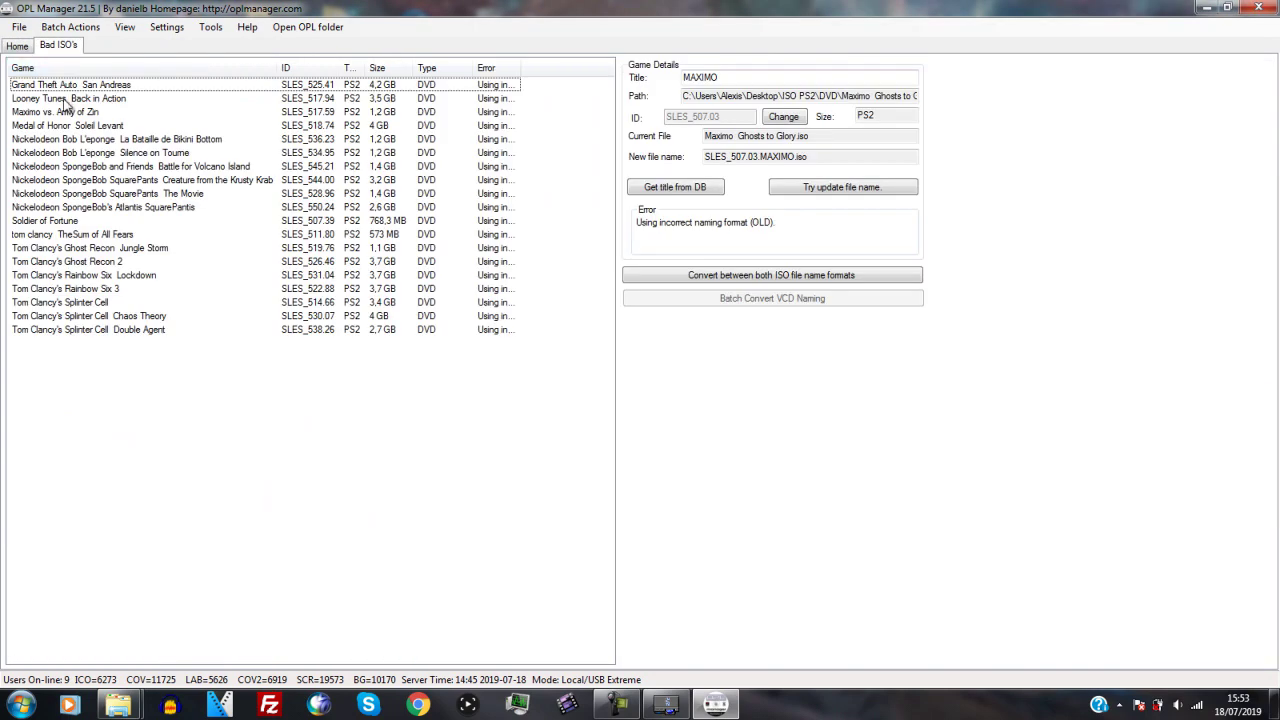
Step: Rename the Maximo vs. Army of Zin ISO to SLES_517.59.Maximo vs Army of Zin.iso using its database title
left_click(96, 112)
left_click(785, 191)
left_click(700, 187)
left_click(817, 188)
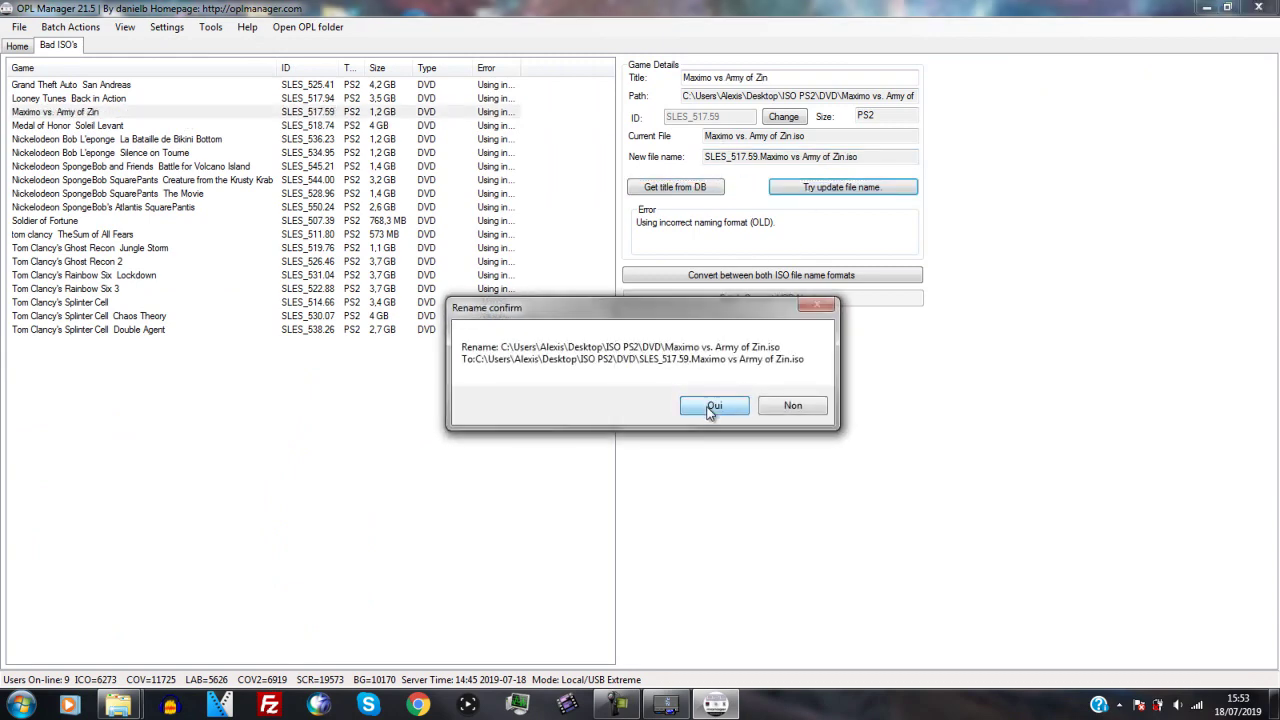
left_click(714, 405)
Step: Rename the Grand Theft Auto San Andreas ISO to SLES_525.41.Grand Theft Auto San Andreas.iso using its database title
left_click(65, 86)
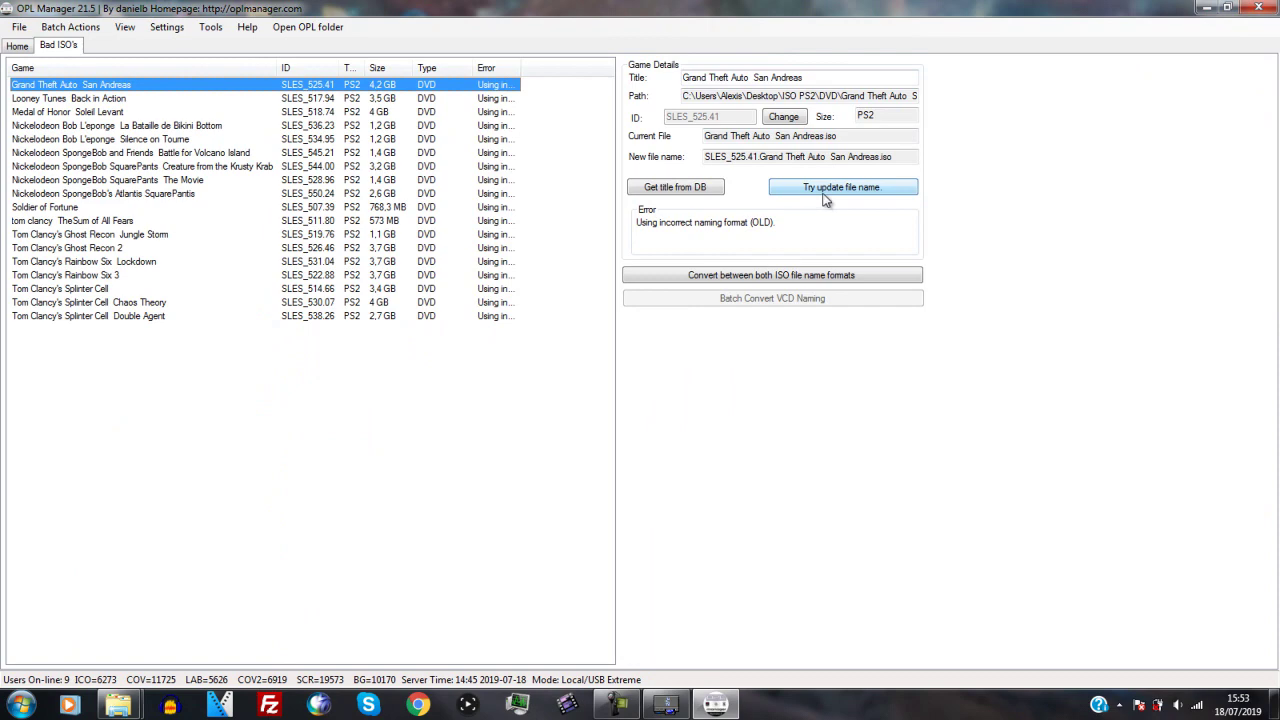
left_click(716, 189)
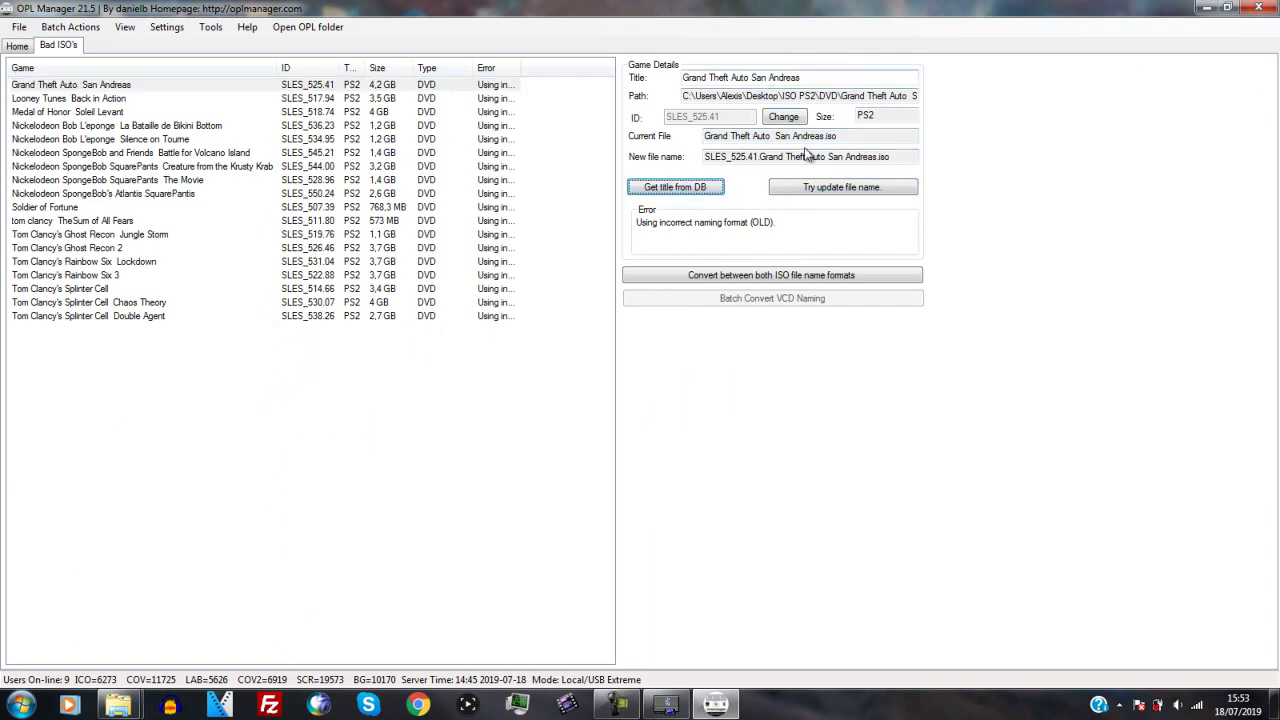
left_click(822, 190)
left_click(785, 419)
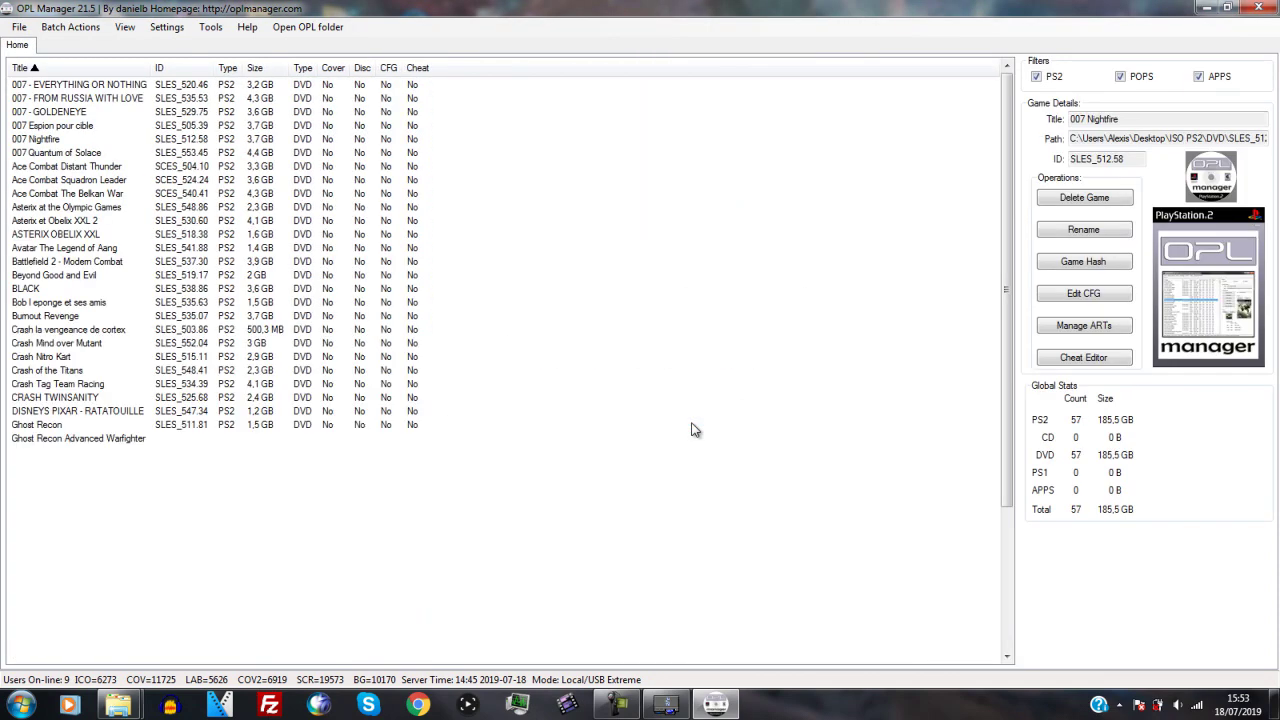
Step: Replace the title of Nickelodeon Bob L'eponge La Bataille de Bikini Bottom with bikini botom and rename its ISO to SLES_536.23.bikini botom.iso
left_click(177, 113)
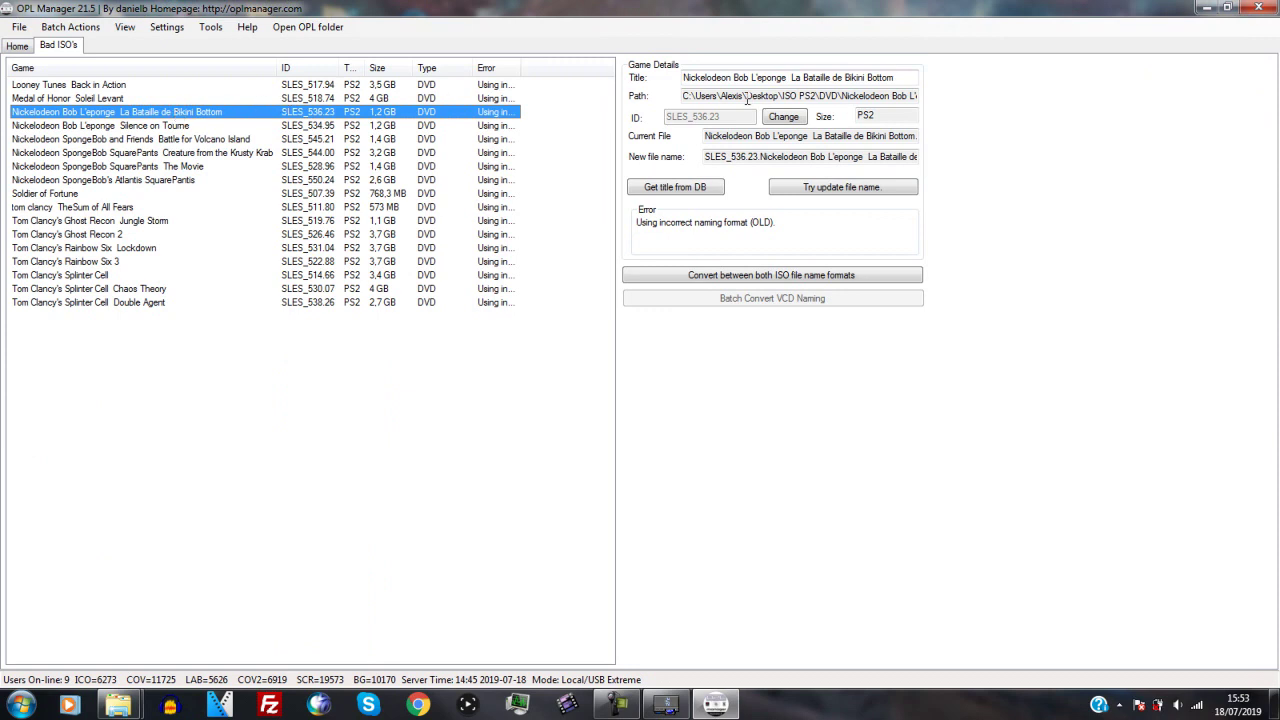
left_click(680, 189)
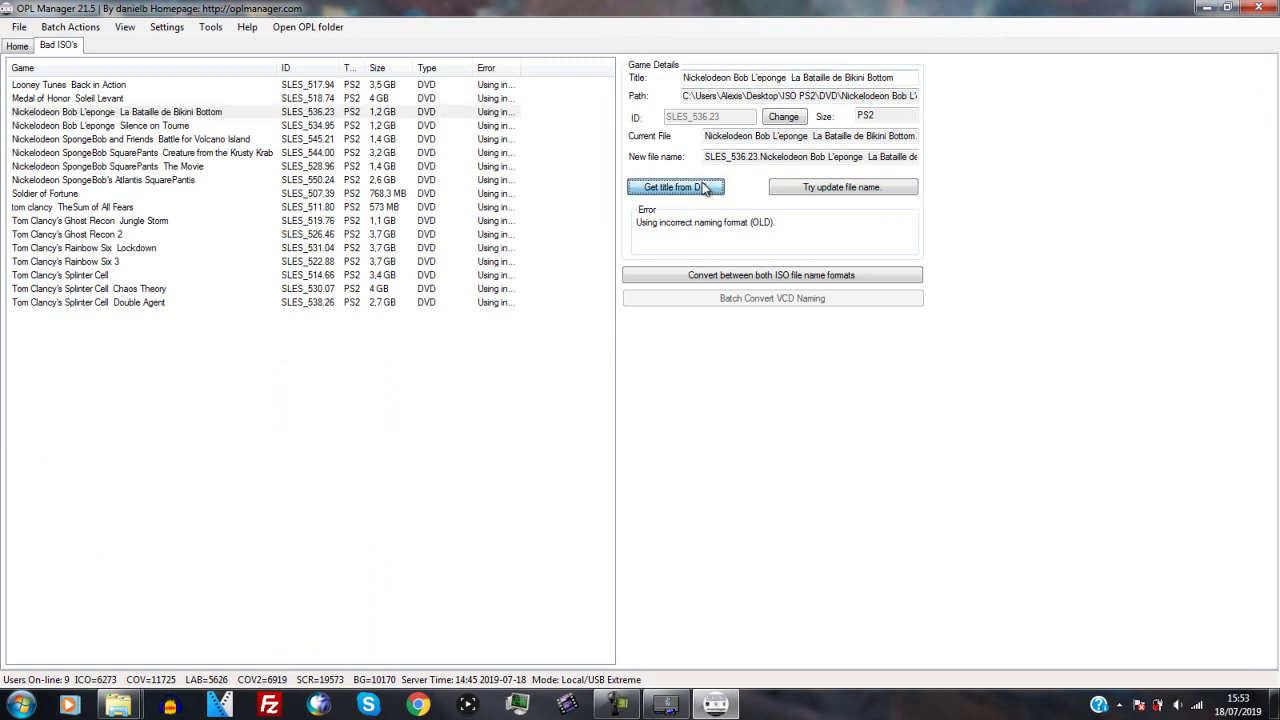
left_click(733, 407)
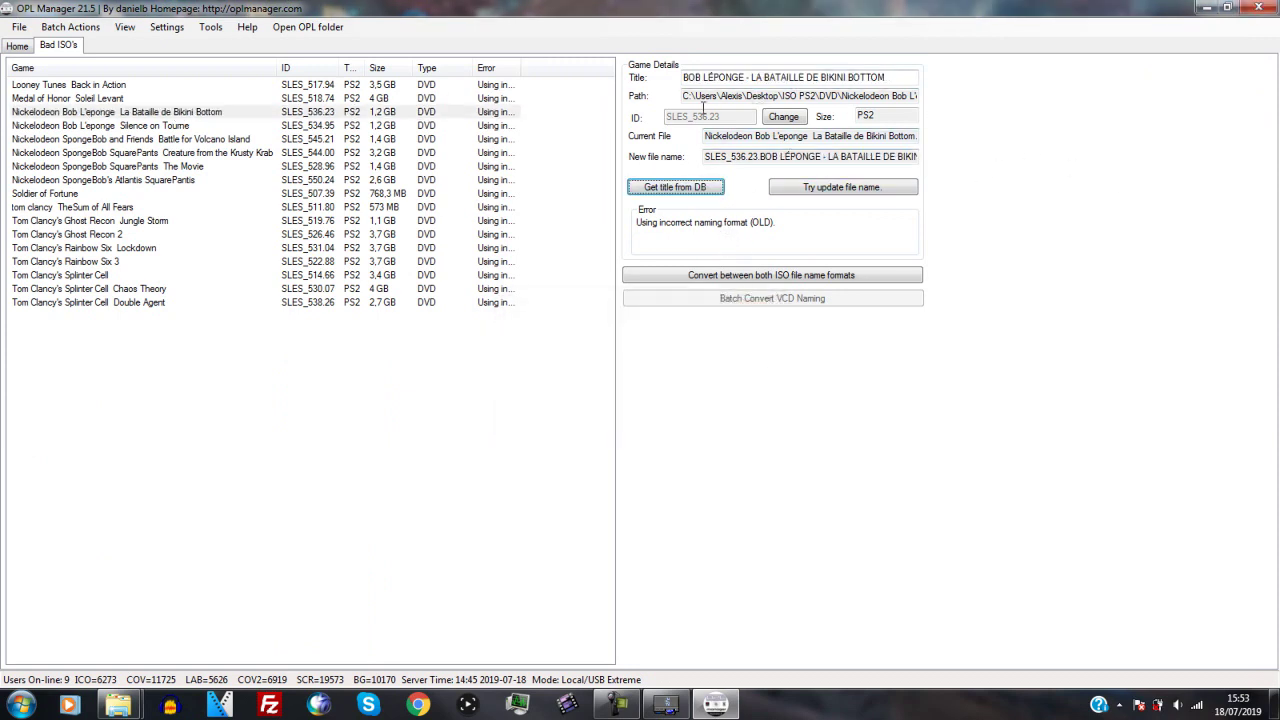
left_click(749, 79)
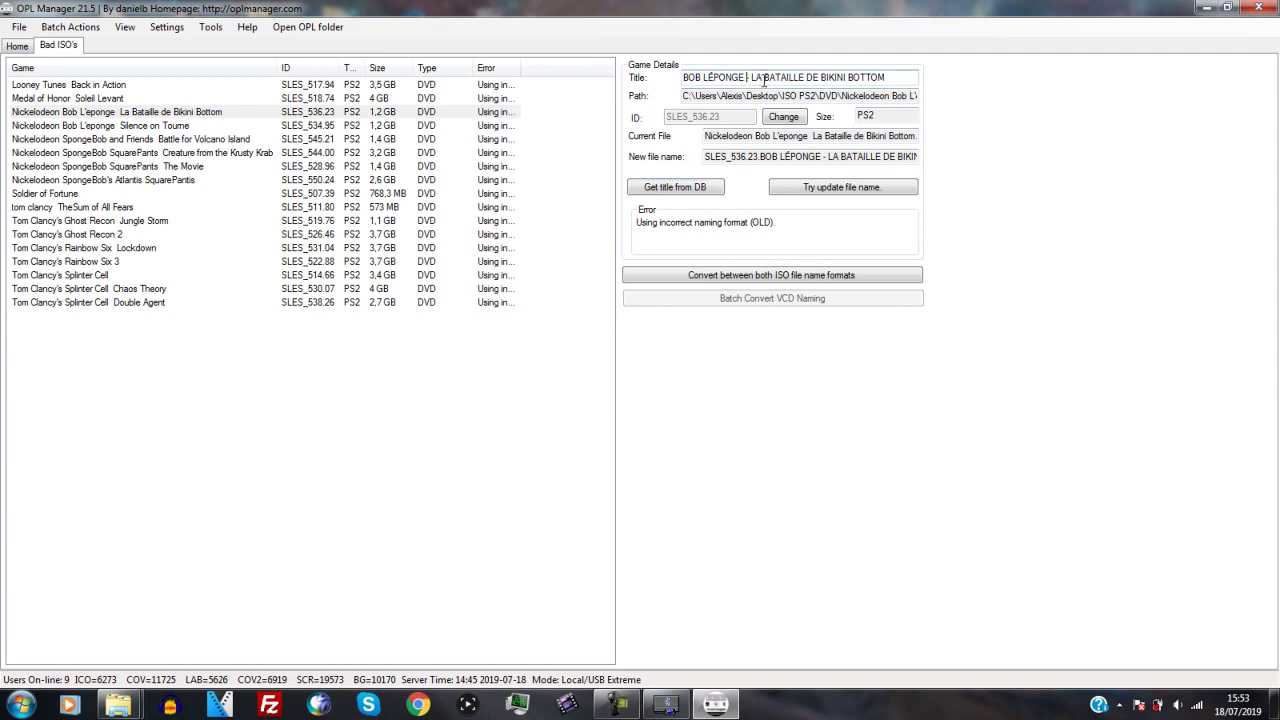
key("BackSpace")
left_click_drag(748, 79, 665, 69)
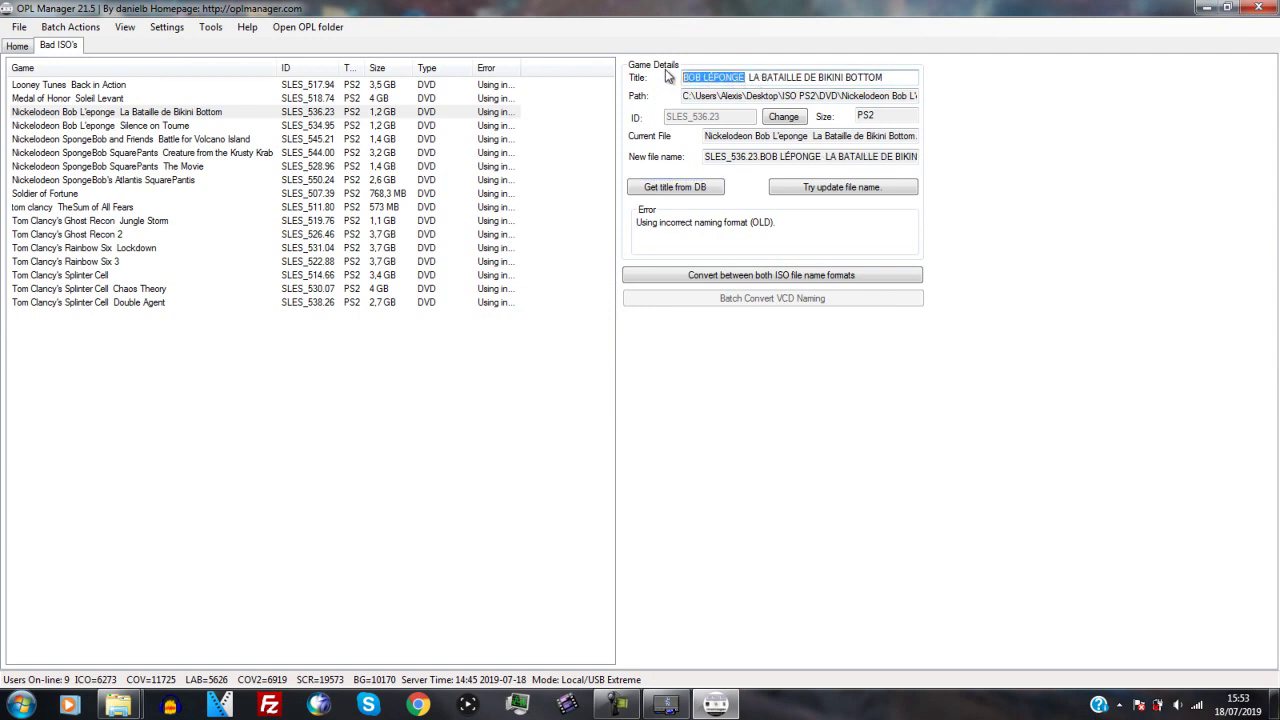
key("BackSpace")
type("Bo")
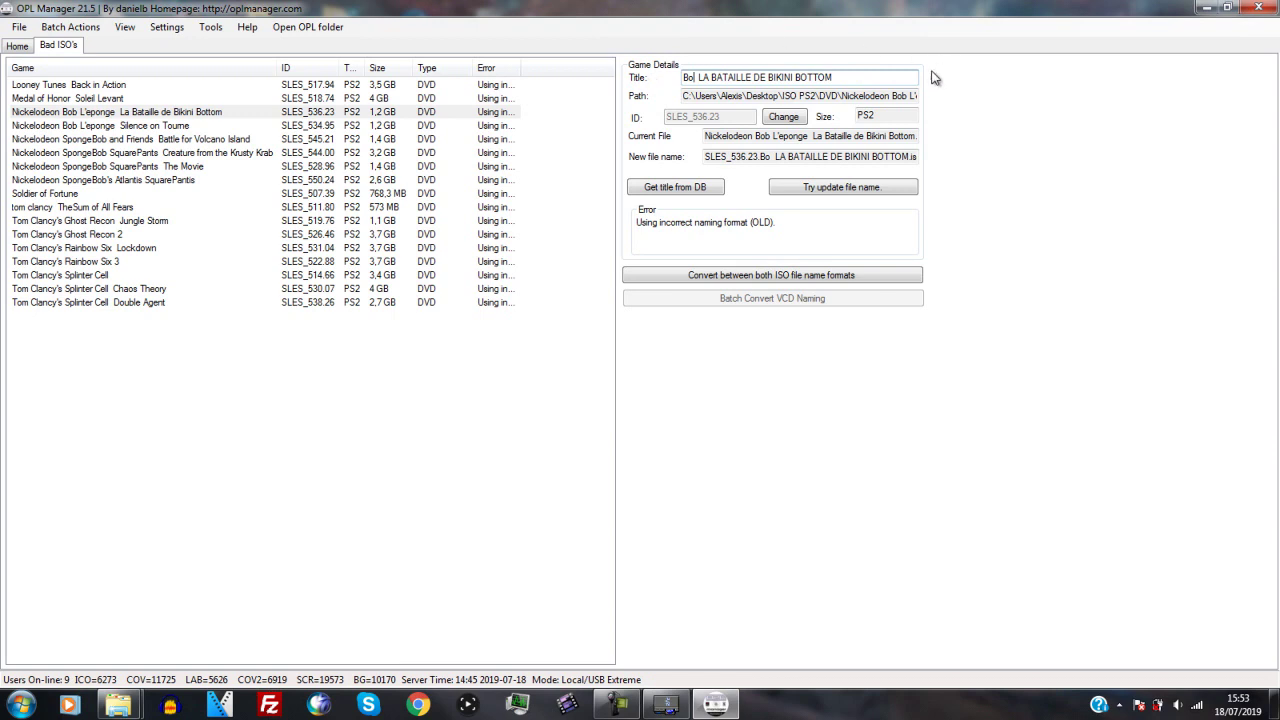
left_click_drag(839, 77, 605, 61)
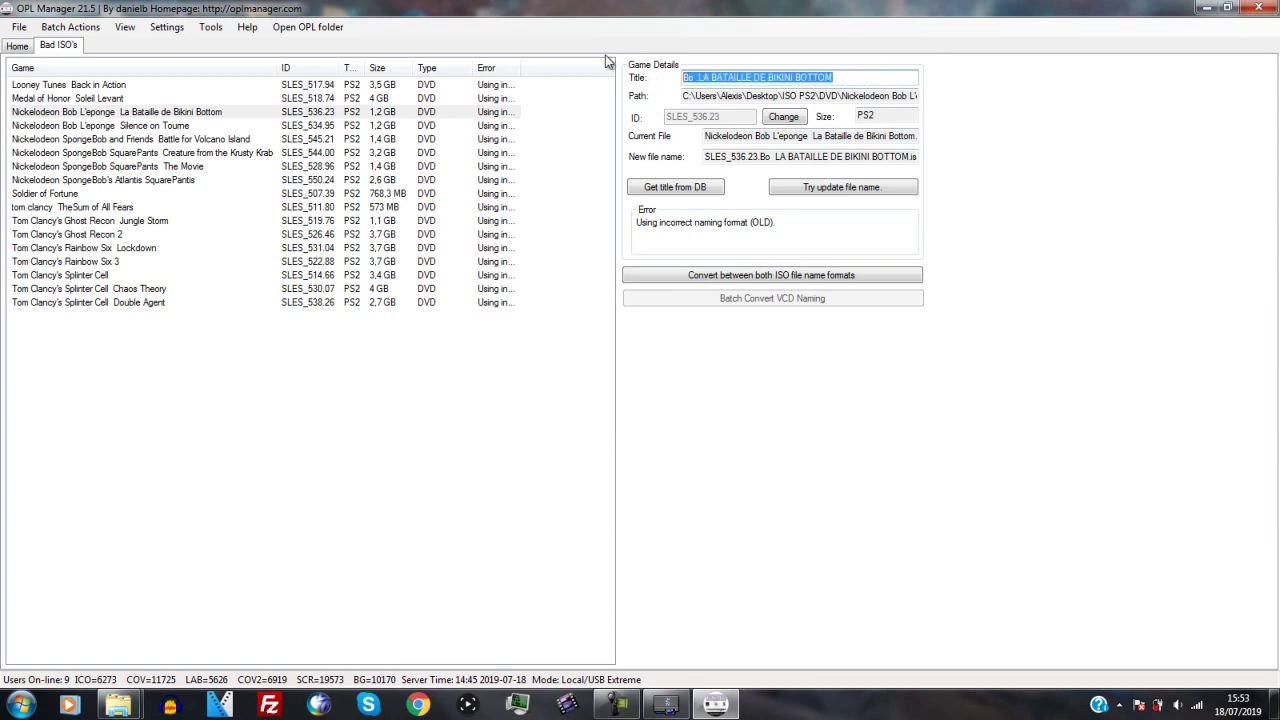
type("bikini botom")
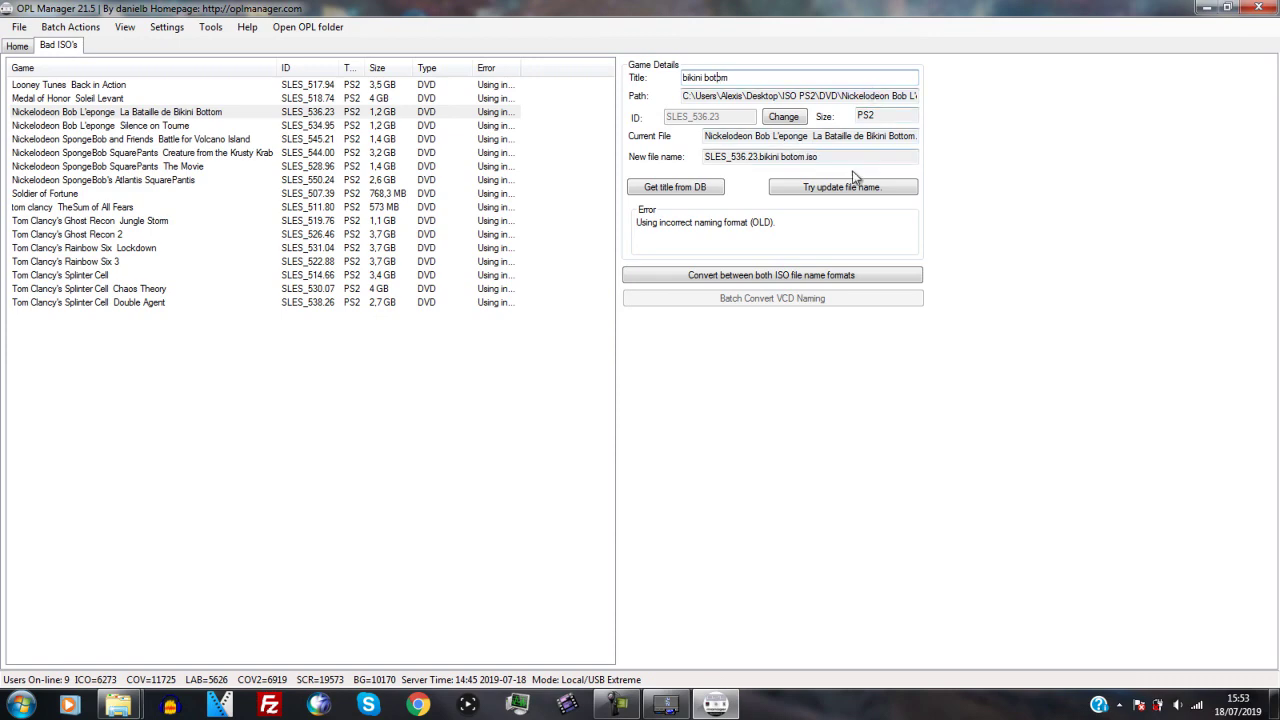
left_click(840, 187)
left_click(690, 410)
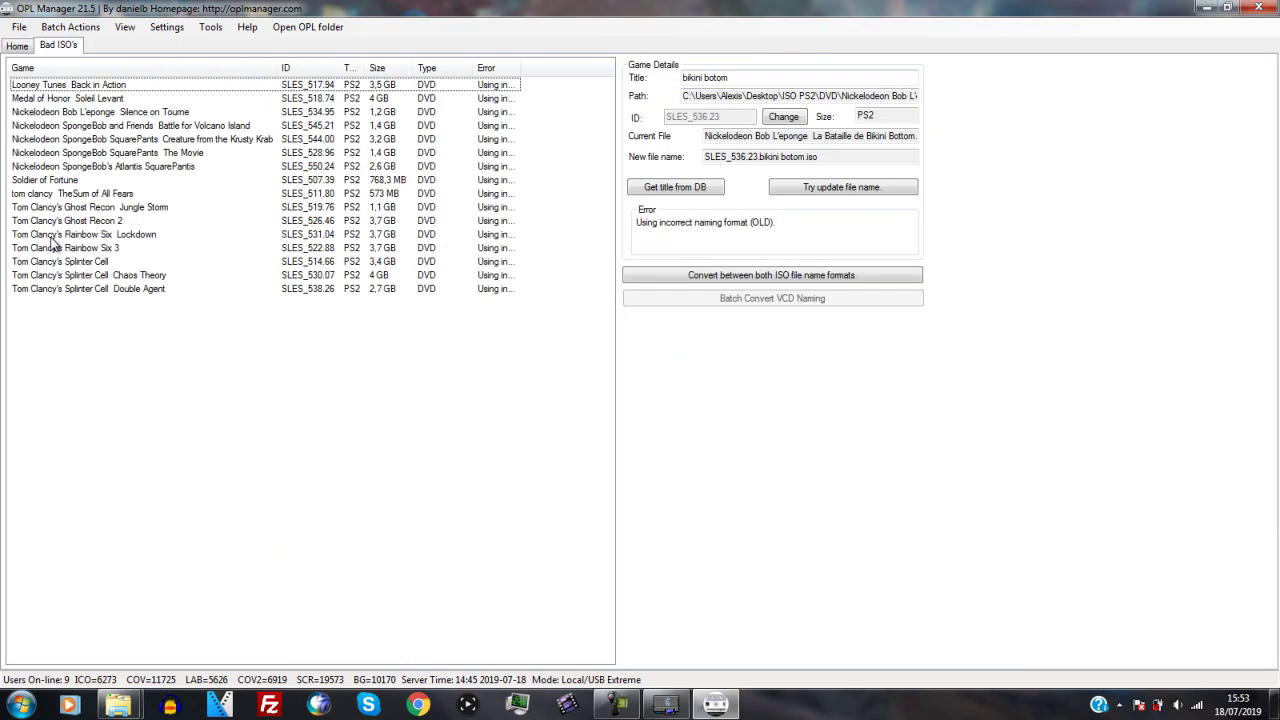
Step: Shorten the Tom Clancy's Rainbow Six Lockdown title and rename its ISO to SLES_531.04.Rainbow Six Lockdown.iso, with single spaces
left_click(62, 236)
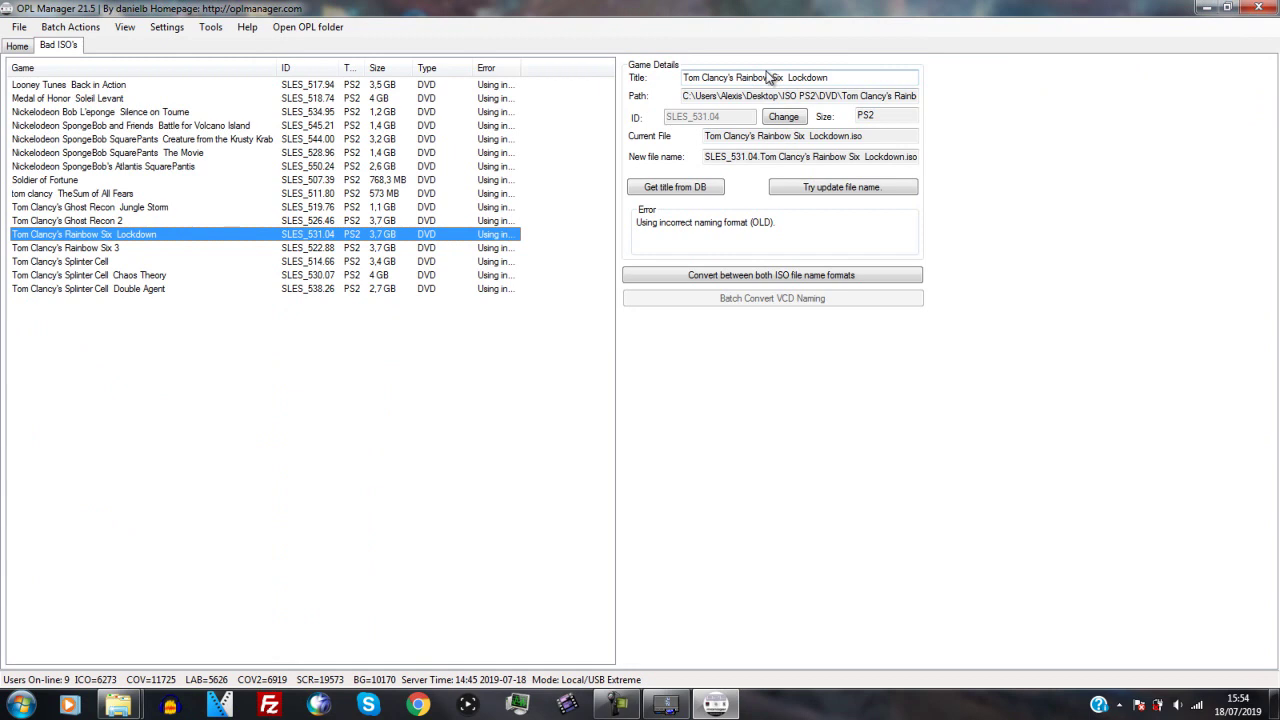
left_click_drag(737, 77, 575, 74)
key("BackSpace")
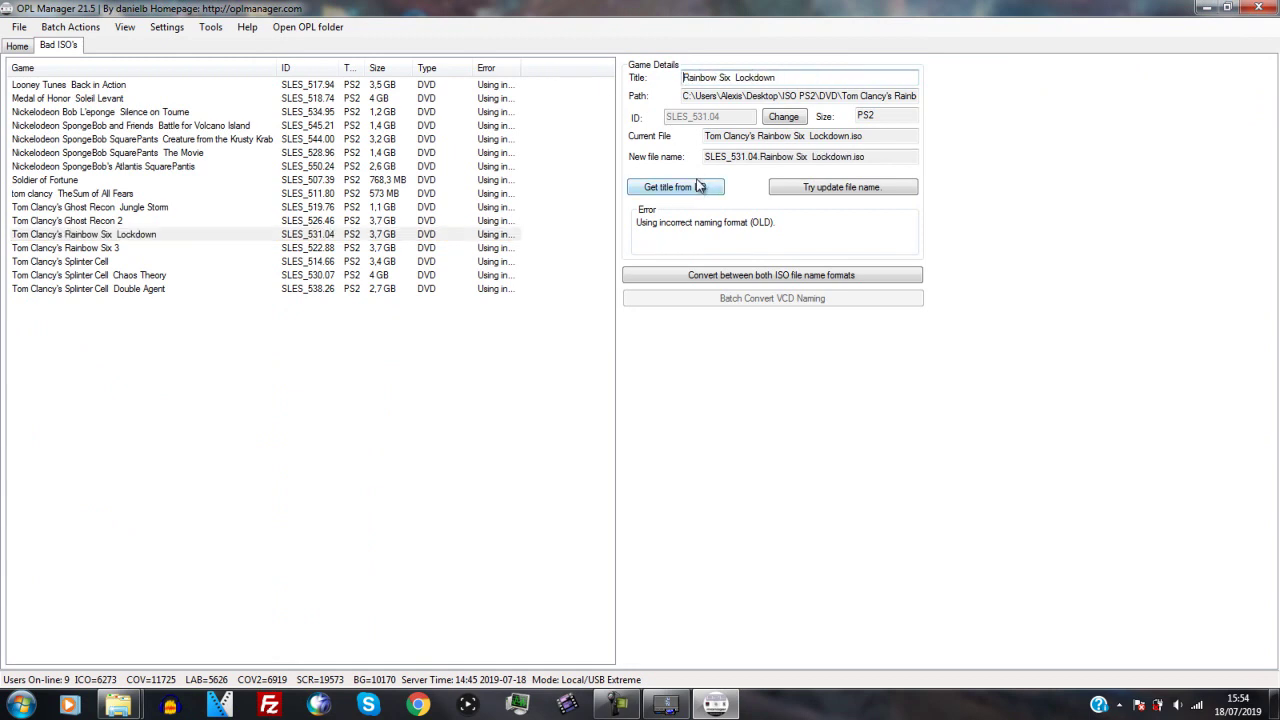
left_click(800, 190)
left_click(733, 78)
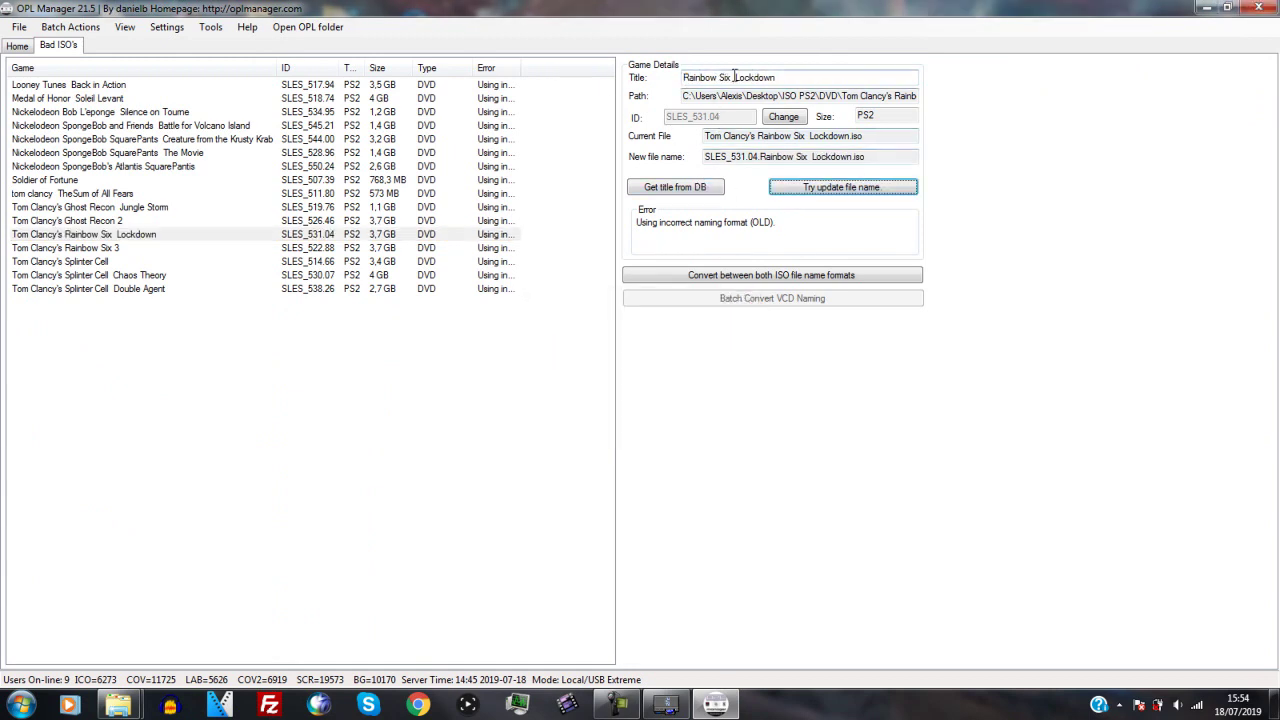
key("BackSpace")
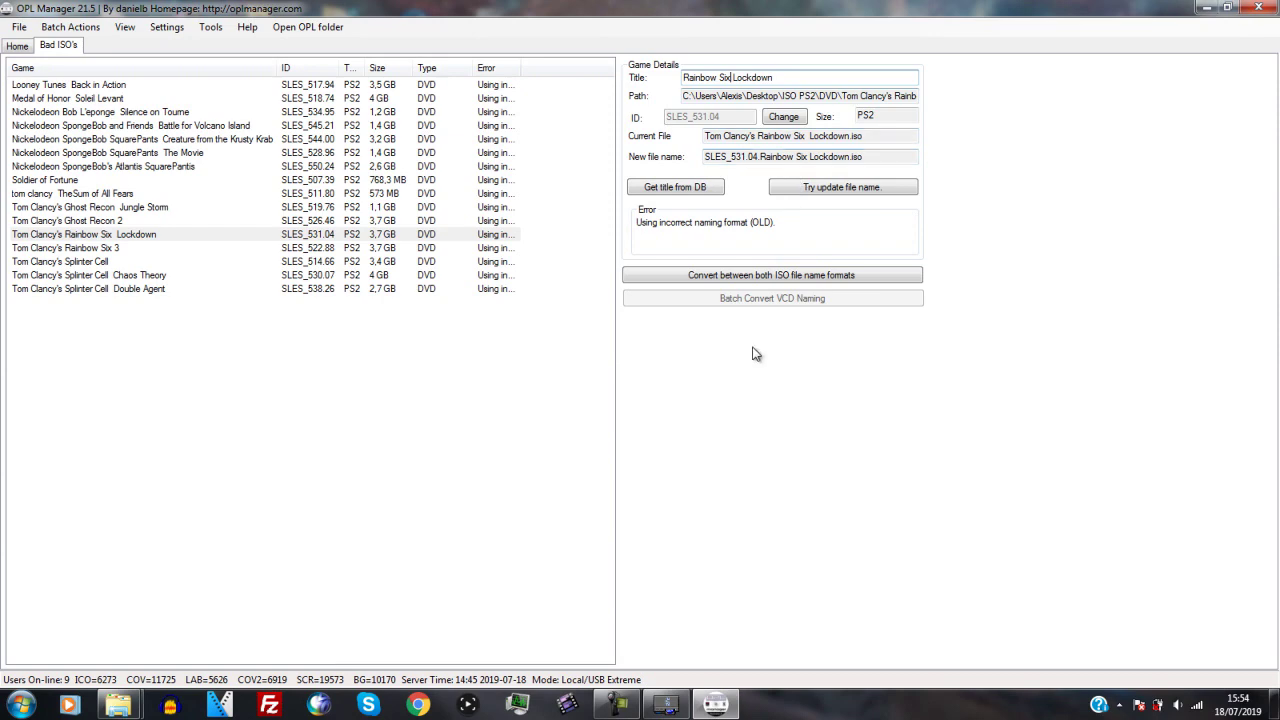
left_click(841, 187)
left_click(705, 410)
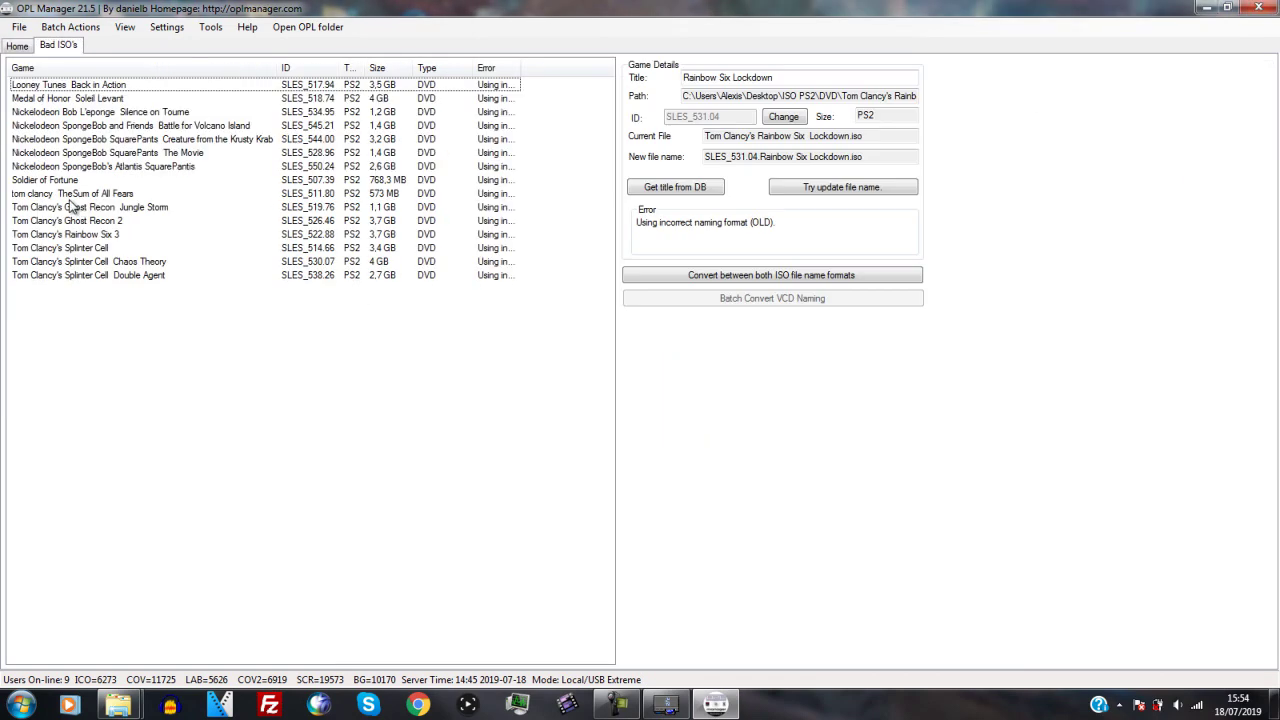
Step: Remove Tom Clancy's from the Rainbow Six 3 title and rename its ISO to SLES_522.88.Rainbow Six 3.iso
left_click(90, 234)
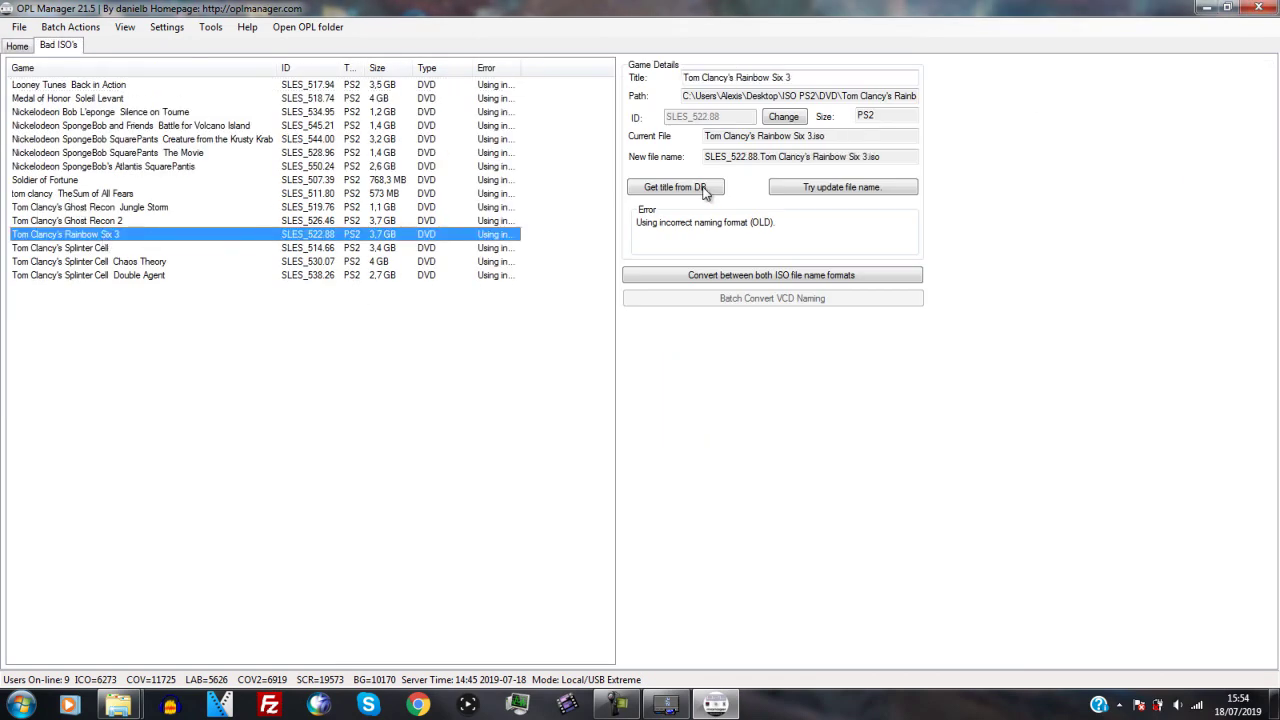
left_click(738, 78)
left_click_drag(738, 78, 609, 77)
key("BackSpace")
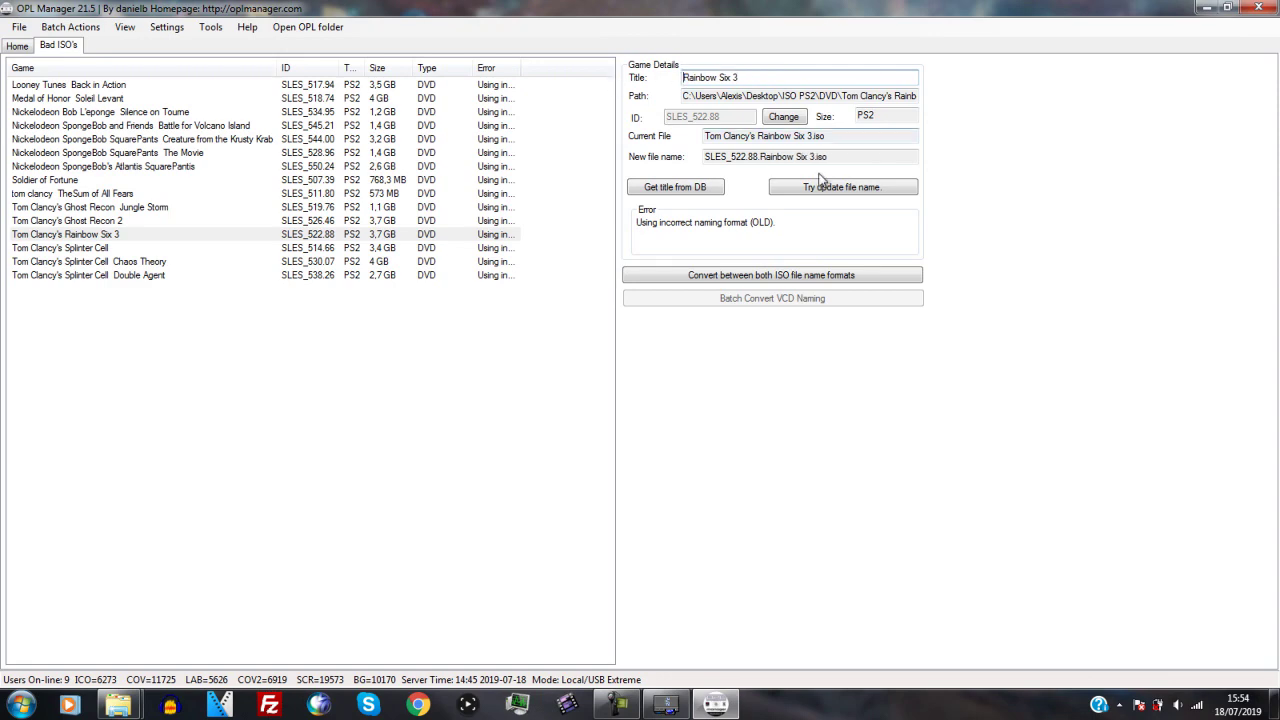
left_click(836, 190)
left_click(710, 405)
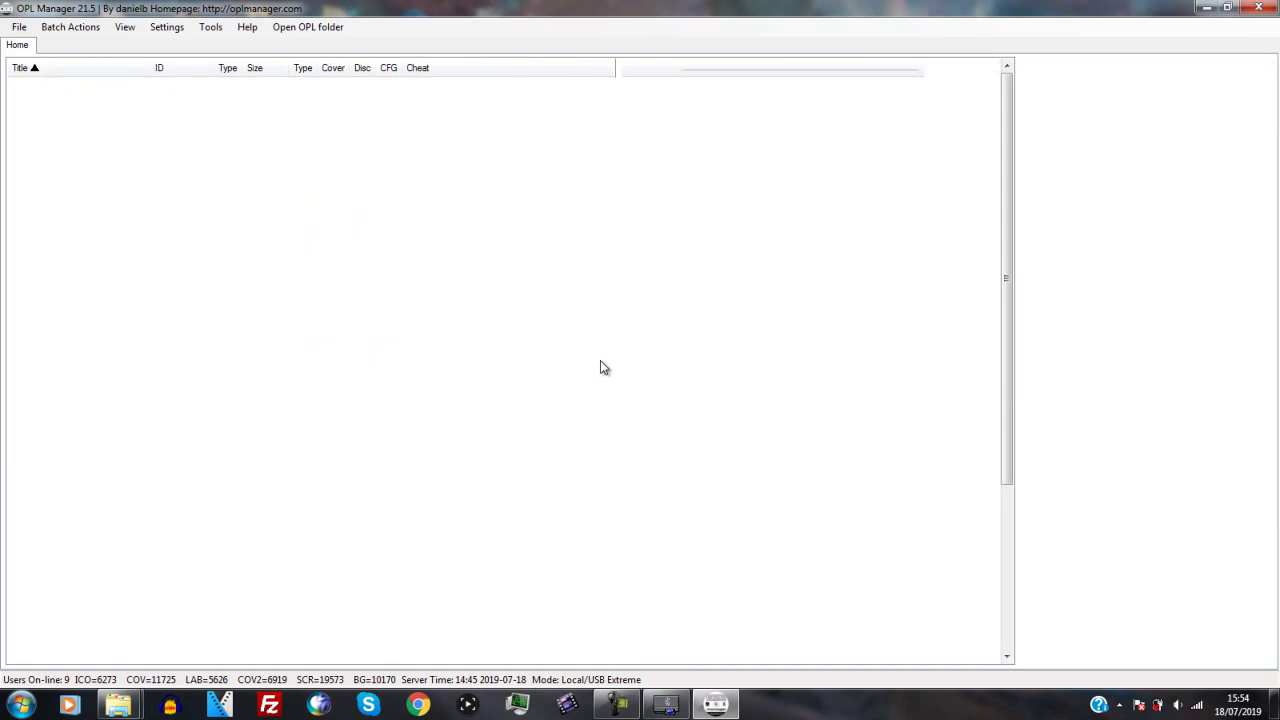
Step: Shorten the Tom Clancy's Splinter Cell Double Agent title and rename its ISO to SLES_538.26.Splinter Cell Double Agent.iso
left_click(155, 263)
left_click_drag(738, 78, 587, 80)
key("BackSpace")
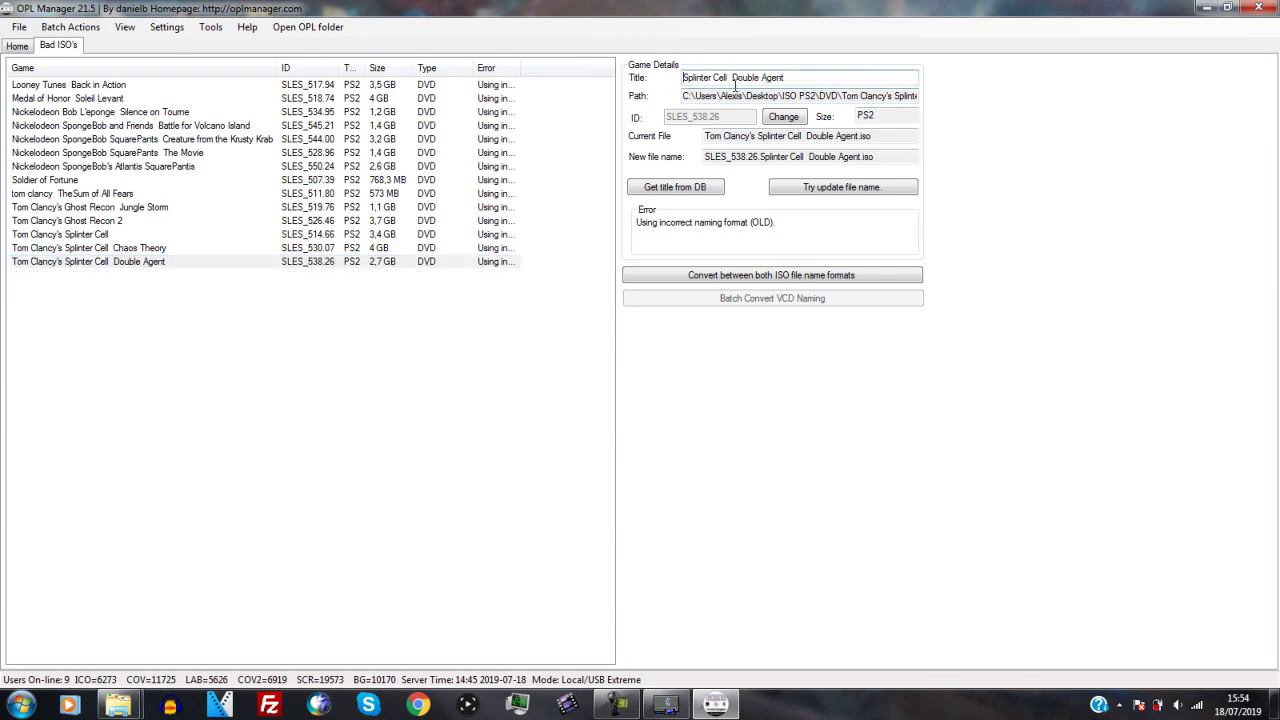
left_click(843, 187)
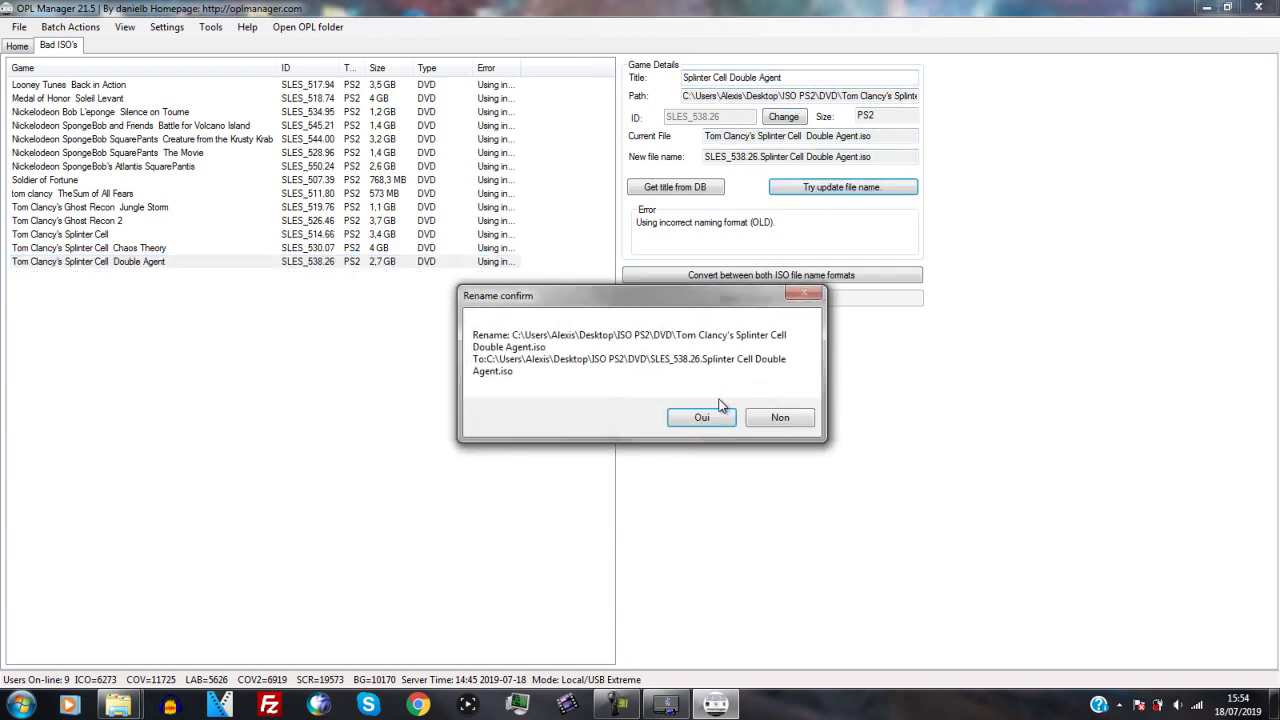
left_click(704, 418)
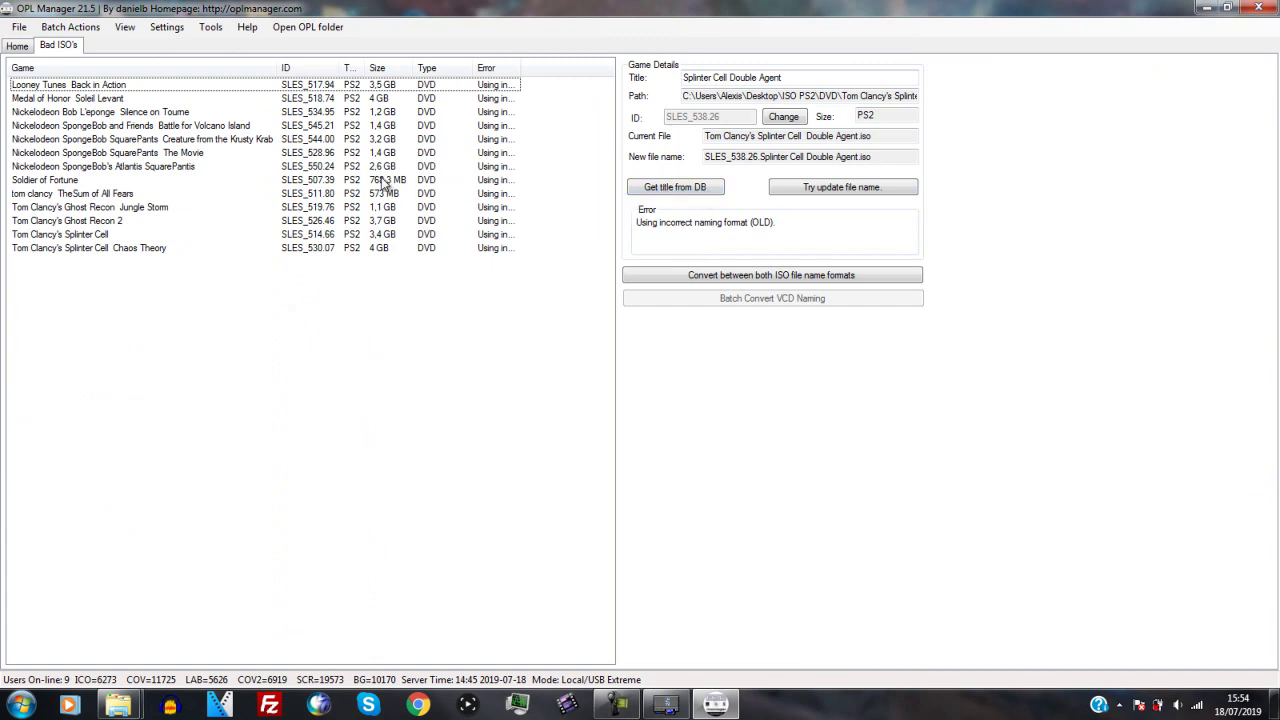
Step: Remove Tom Clancy's from the Splinter Cell Chaos Theory title and try to update its file name
left_click(288, 211)
left_click(140, 249)
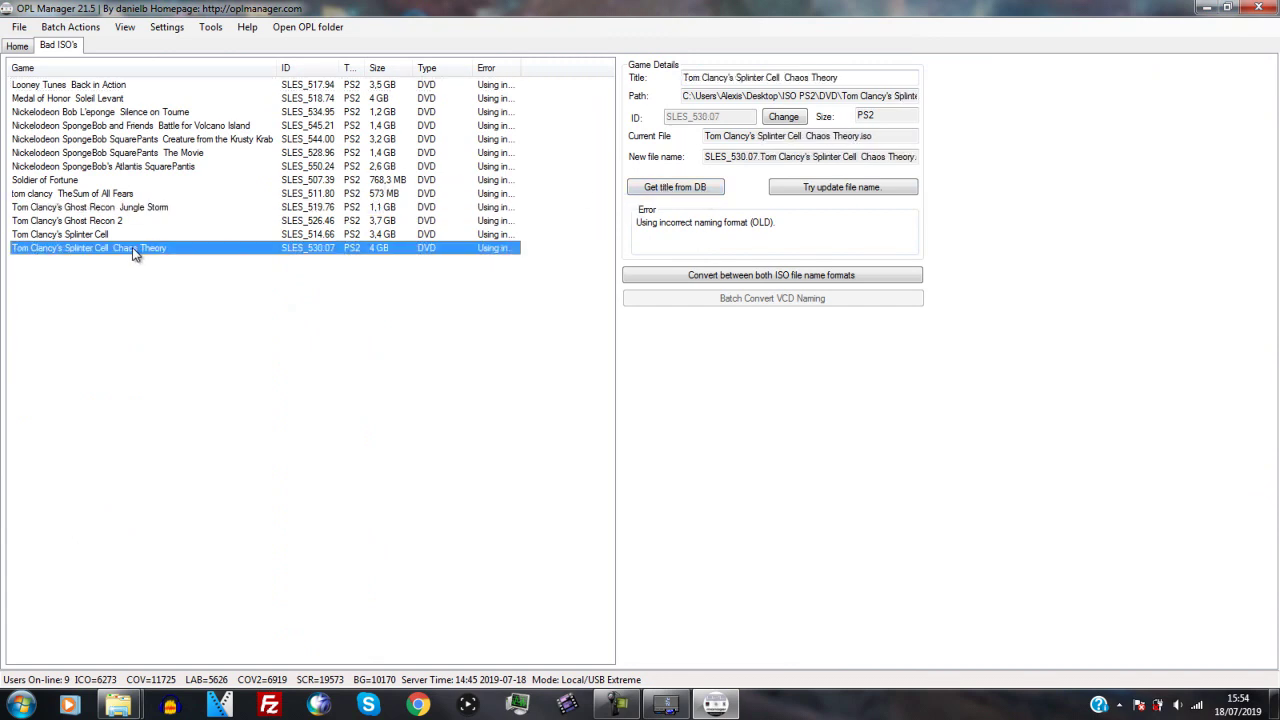
left_click_drag(737, 78, 605, 78)
key("BackSpace")
left_click(820, 192)
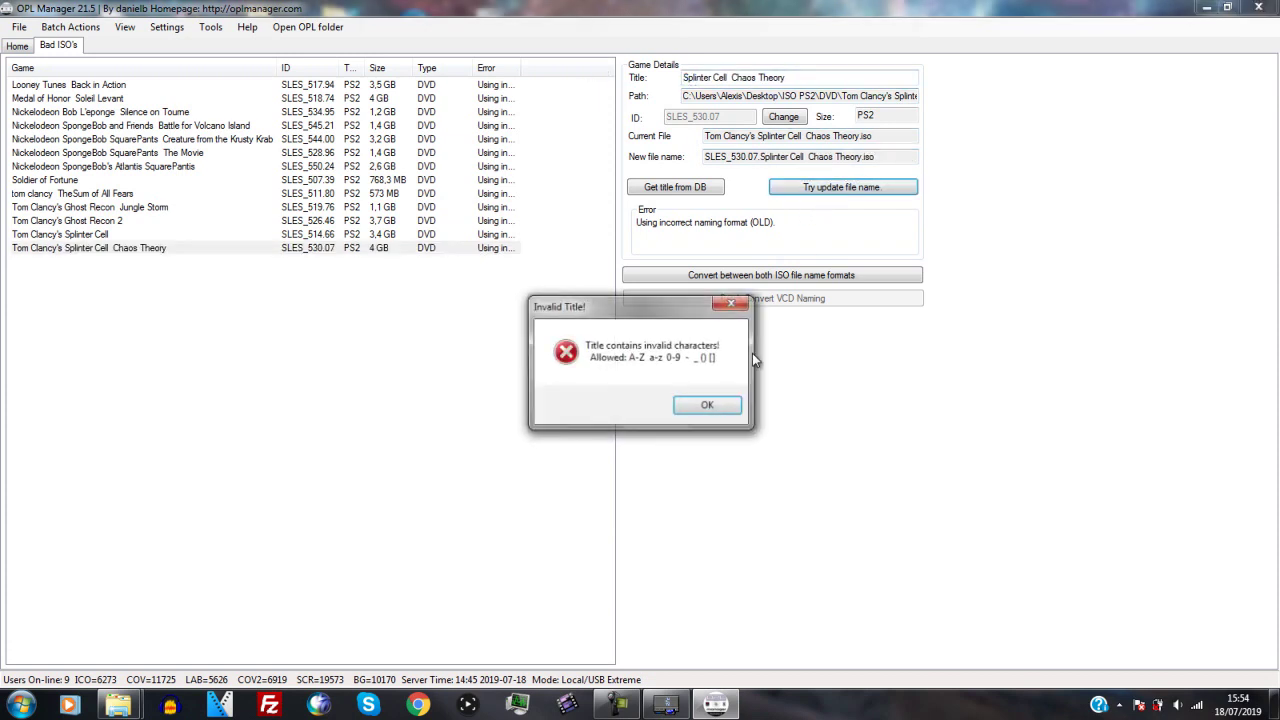
left_click(700, 406)
Step: Delete the extra spaces in the Chaos Theory title and rename its ISO to SLES_530.07.Splinter Cell ChaosTheory.iso
left_click(742, 77)
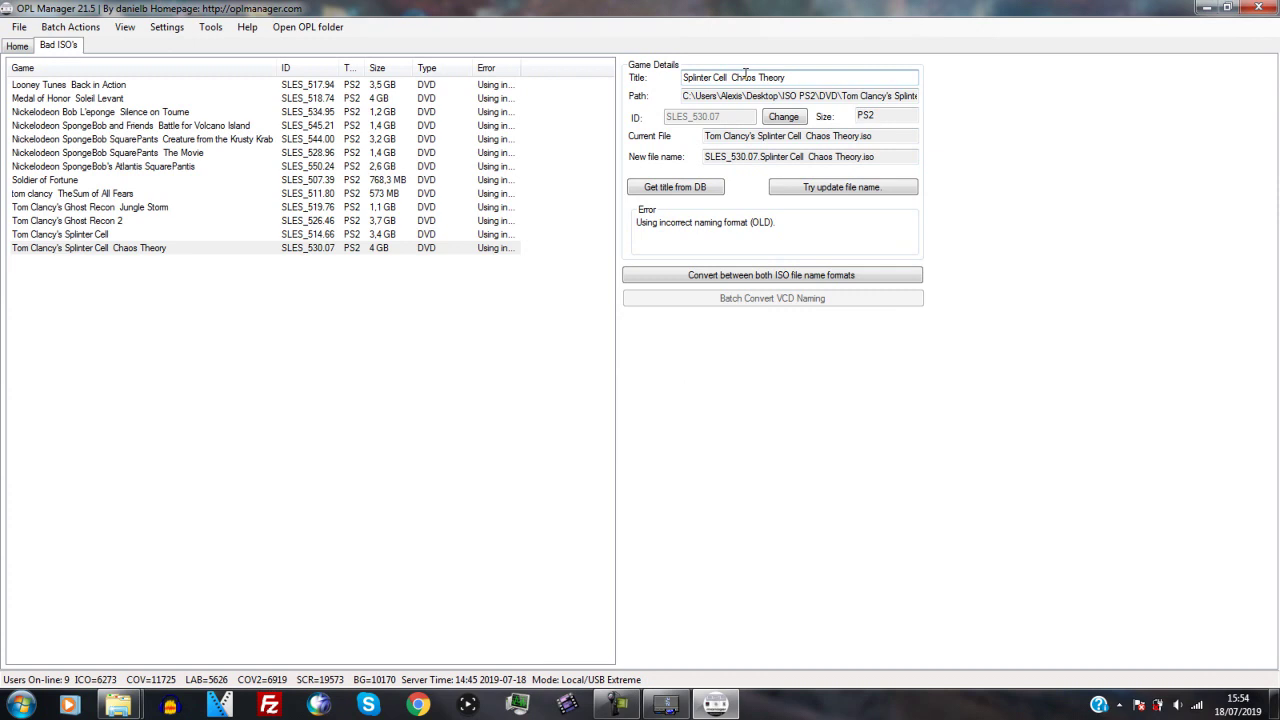
key("BackSpace")
left_click(757, 80)
key("BackSpace")
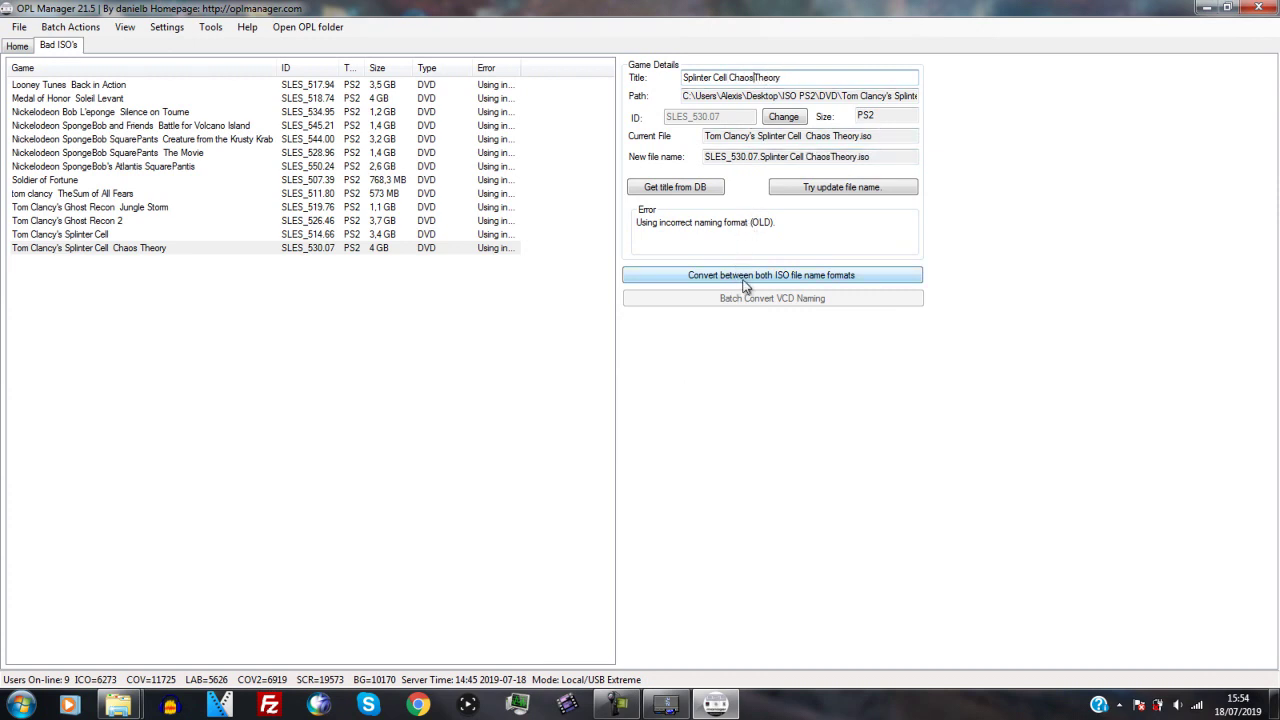
left_click(843, 187)
left_click(712, 418)
Step: Rename the Tom Clancy's Splinter Cell ISO to SLES_514.66.TOM CLANCYS SPLINTER CELL.iso using its database title
left_click(200, 235)
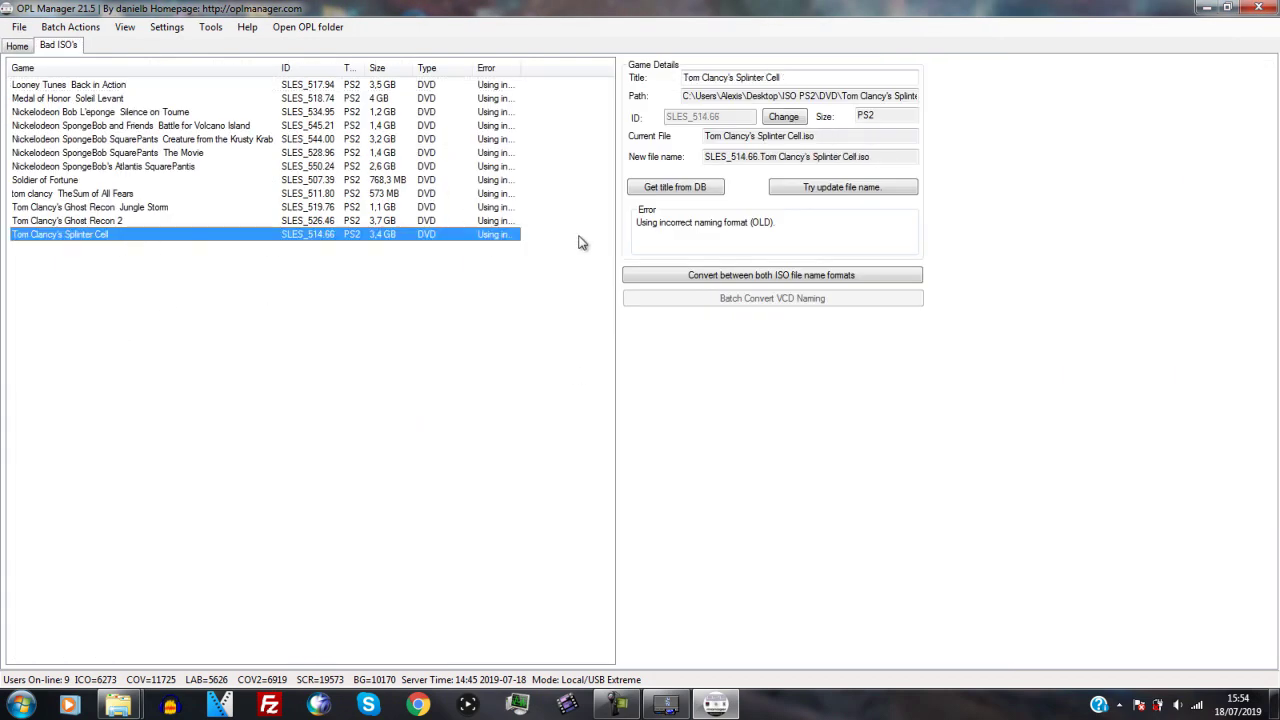
left_click(674, 189)
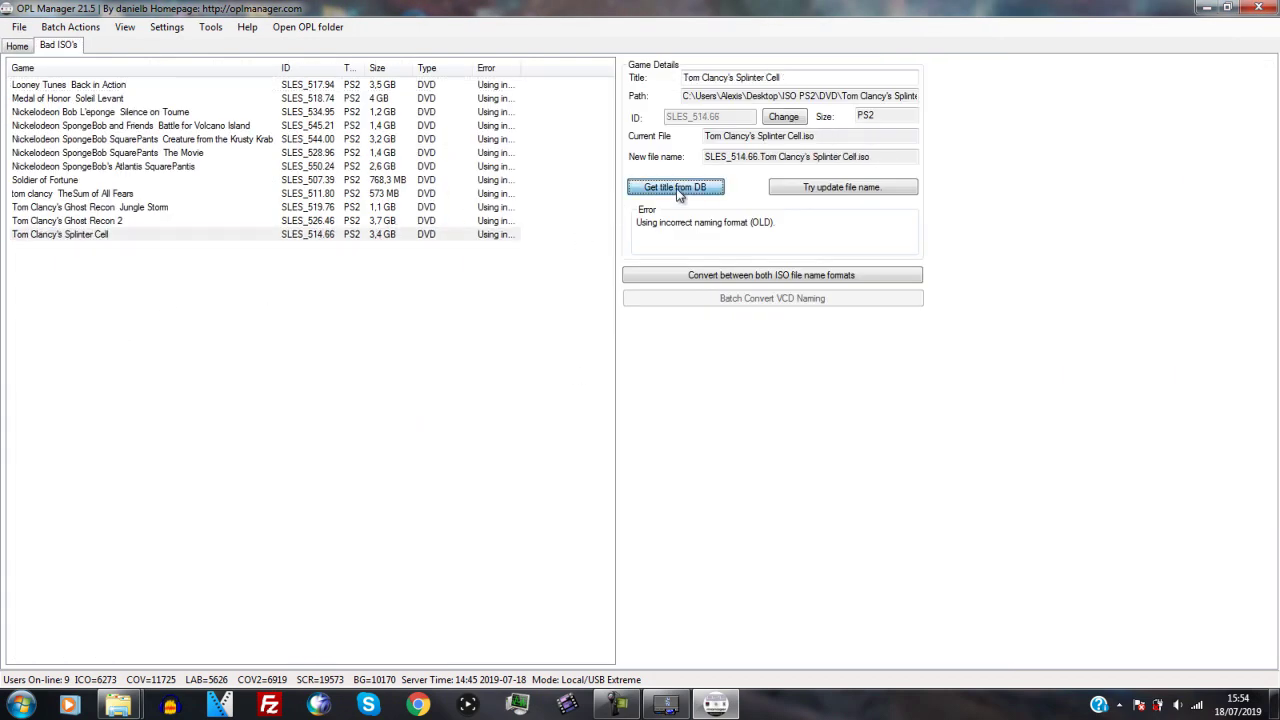
left_click(830, 186)
left_click(730, 408)
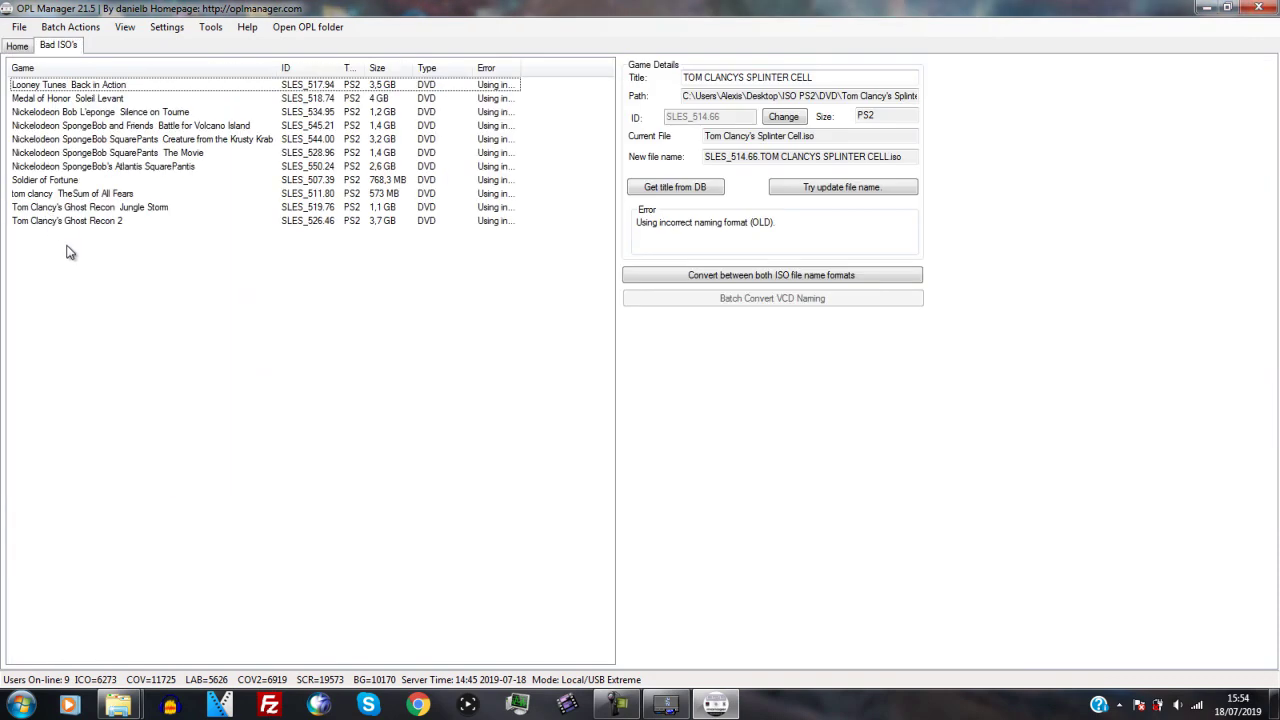
Step: Set the Ghost Recon Jungle Storm ISO's title to Tom Clancys Ghost Recon Jungle Storm and try to update its file name
left_click(127, 210)
left_click(675, 187)
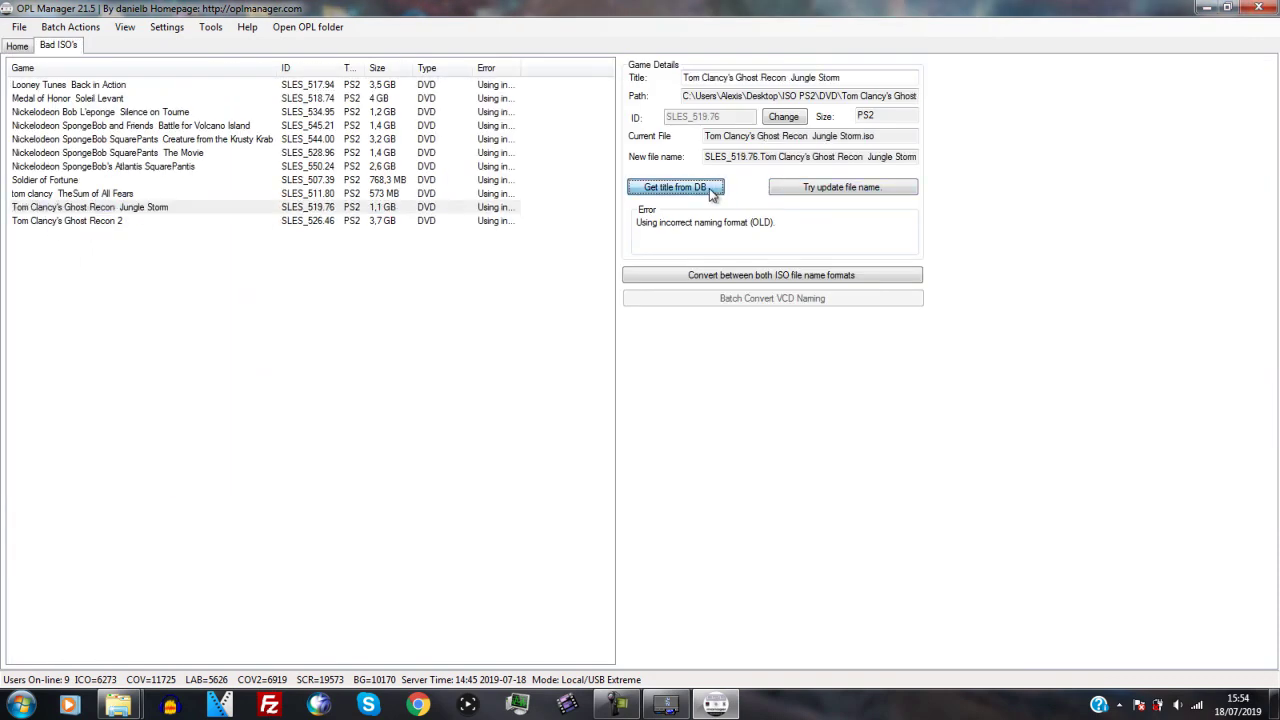
key("Return")
left_click(791, 77)
key("BackSpace")
key("BackSpace")
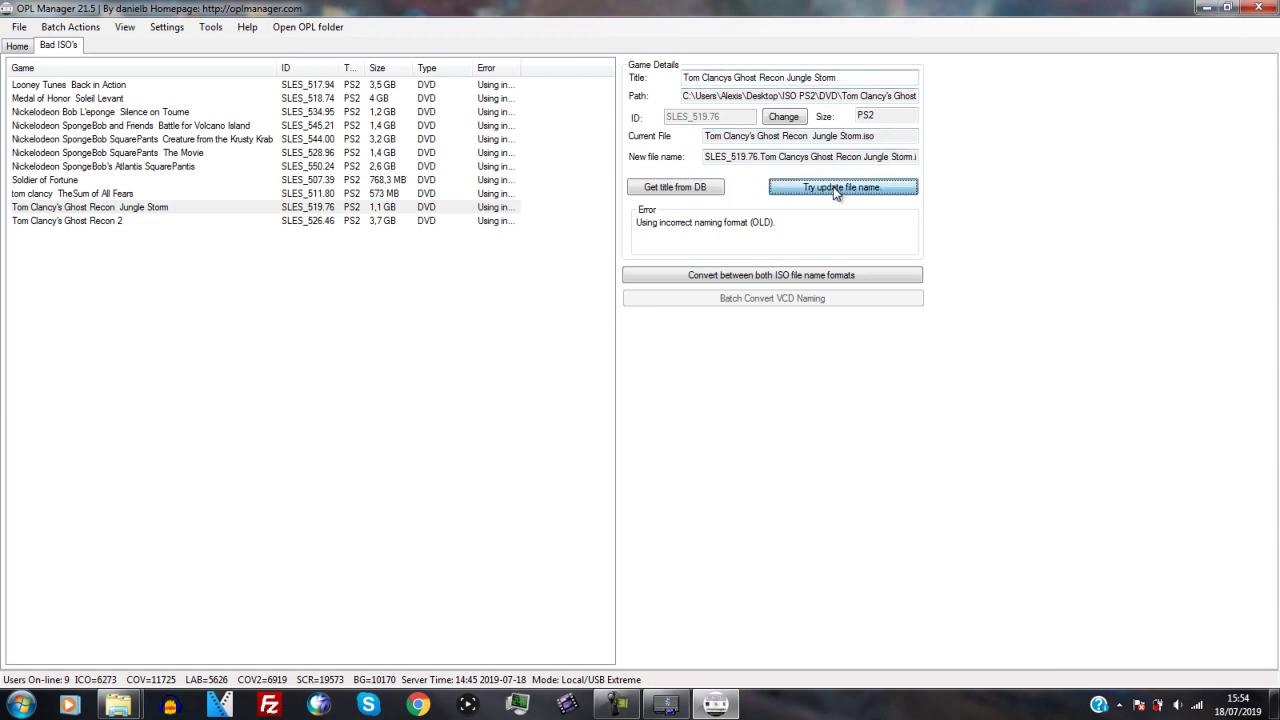
left_click(836, 190)
left_click(737, 405)
Step: Remove Tom Clancys from the Jungle Storm title and rename its ISO to SLES_519.76.Ghost Recon Jungle Storm.iso
left_click_drag(738, 77, 538, 69)
key("BackSpace")
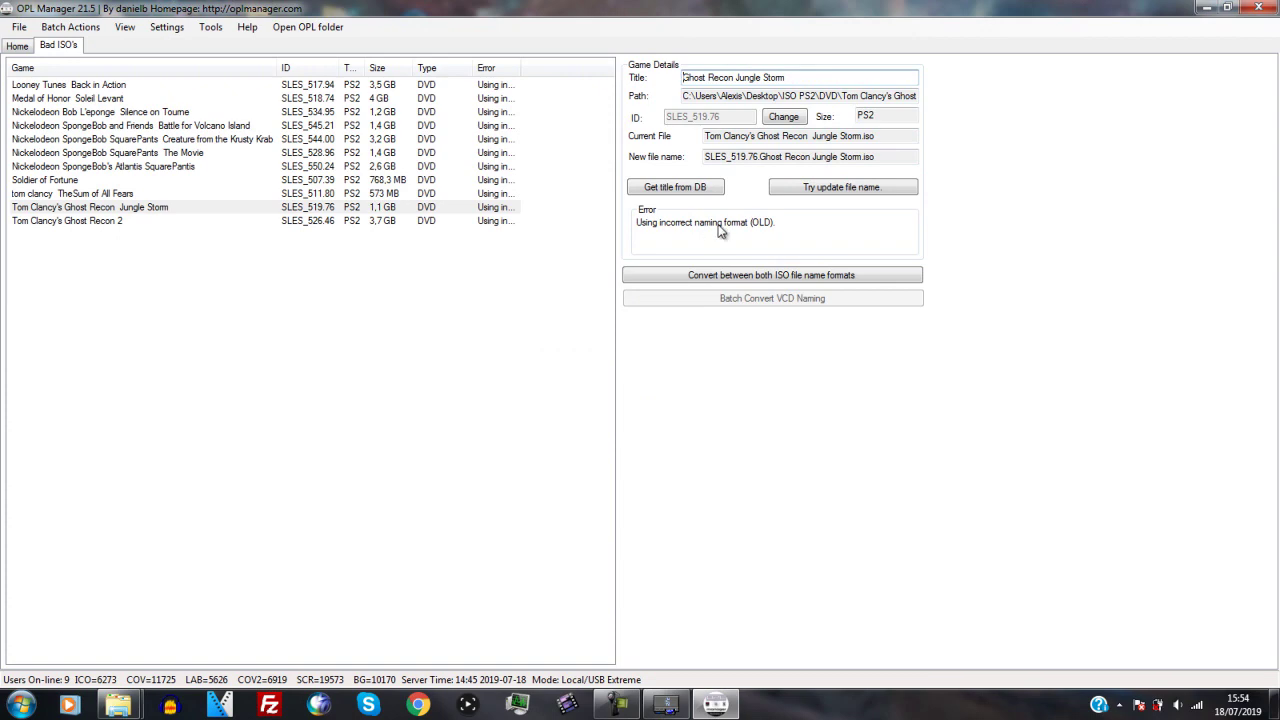
left_click(824, 190)
left_click(694, 420)
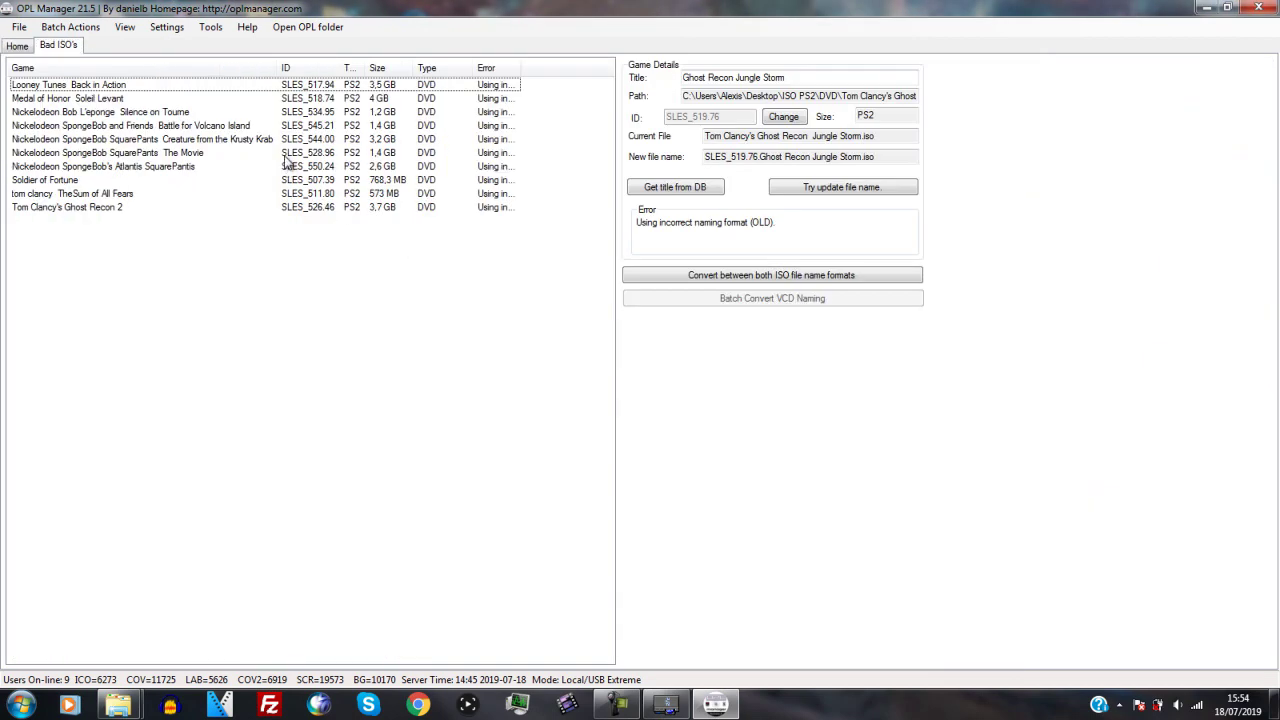
Step: Remove Tom Clancy's from the Ghost Recon 2 title and rename its ISO to SLES_526.46.Ghost Recon 2.iso
left_click(180, 208)
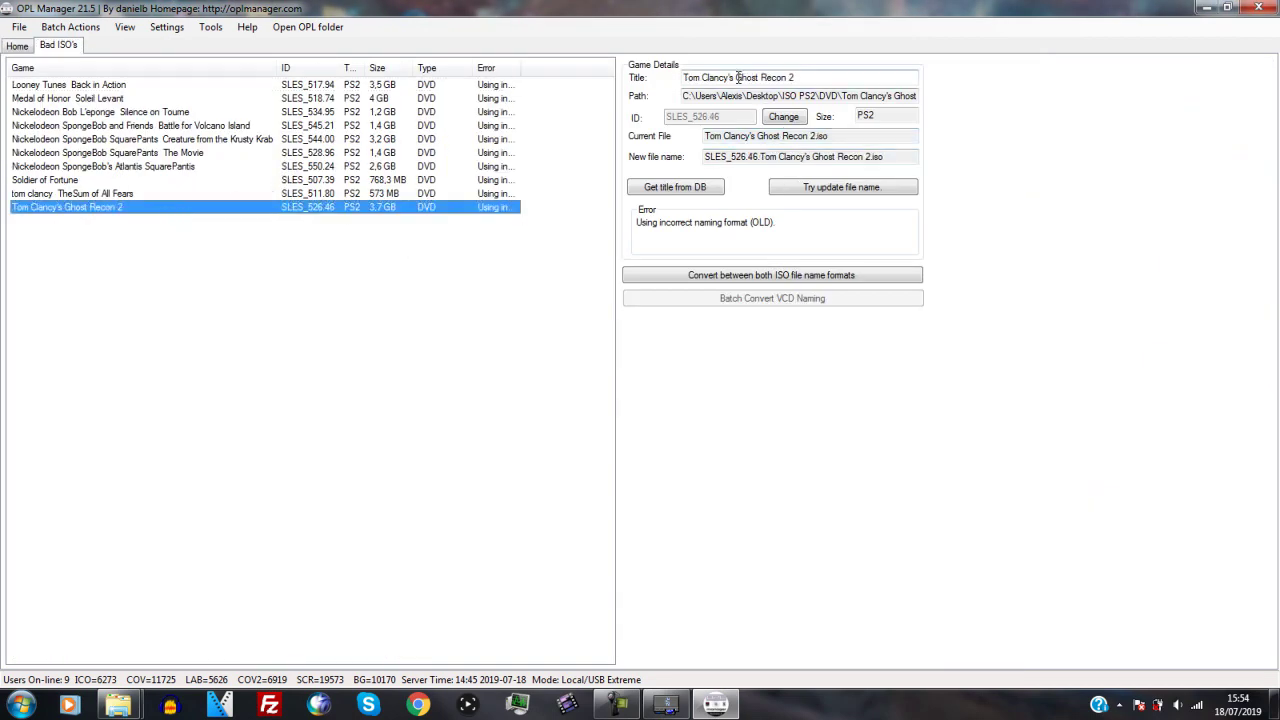
left_click_drag(738, 77, 508, 70)
key("BackSpace")
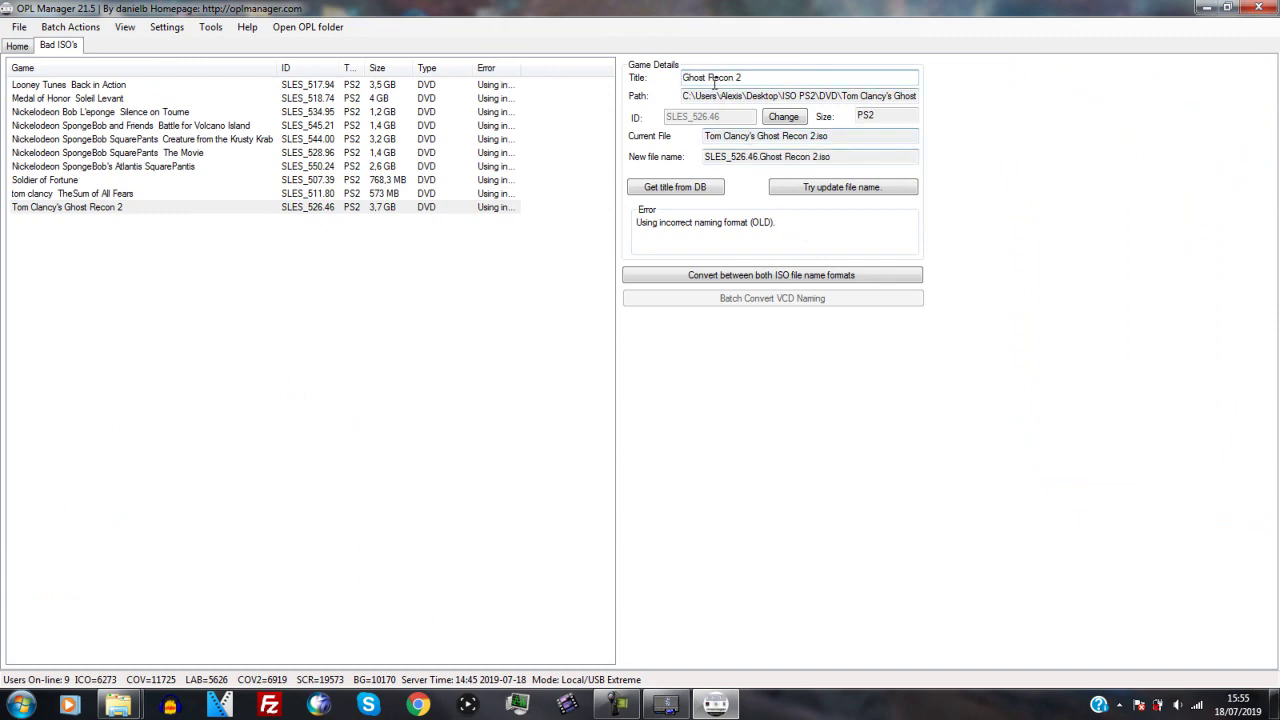
left_click(813, 190)
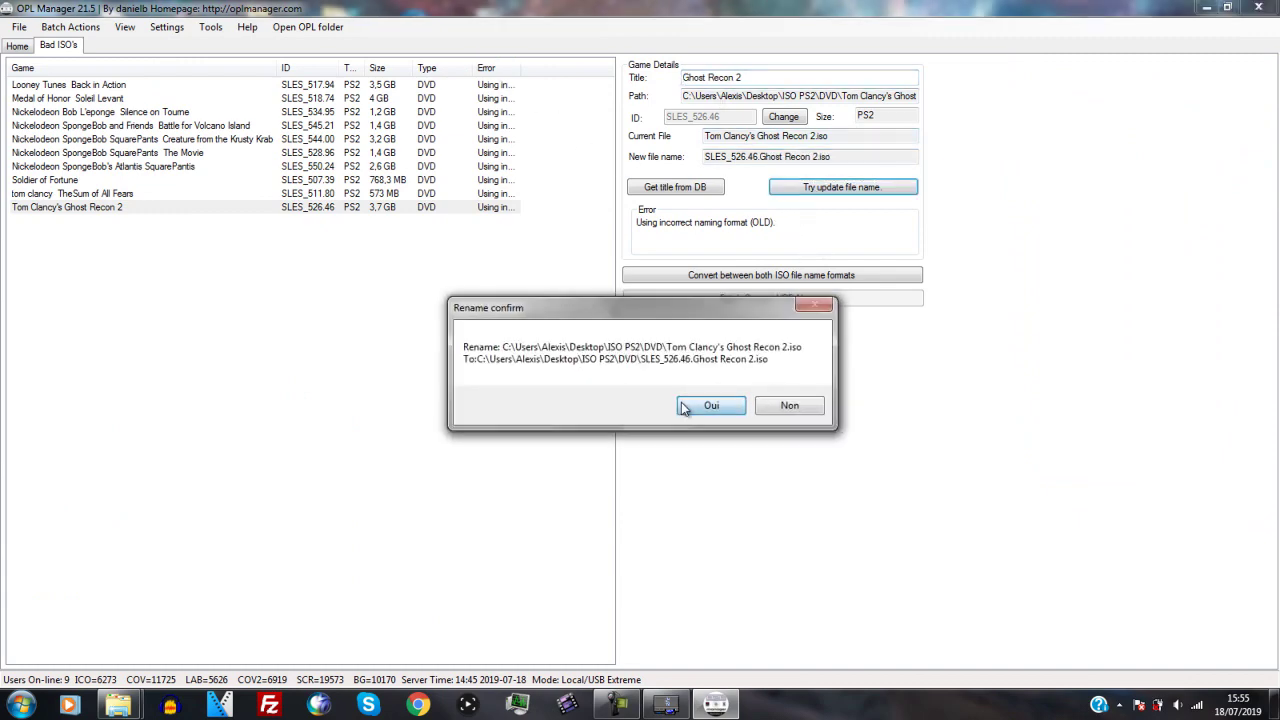
left_click(700, 414)
Step: Rename the Soldier of Fortune ISO to SLES_507.39.Soldier of Fortune.iso
left_click(62, 166)
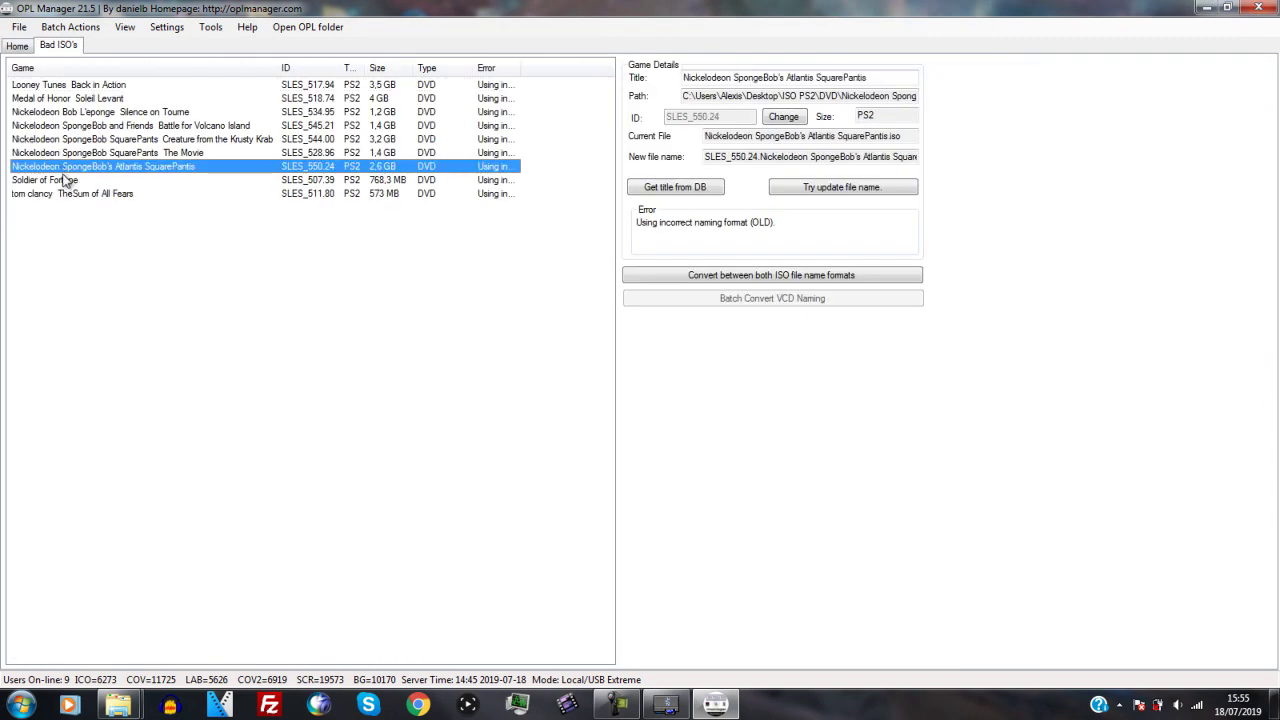
left_click(80, 180)
left_click(795, 190)
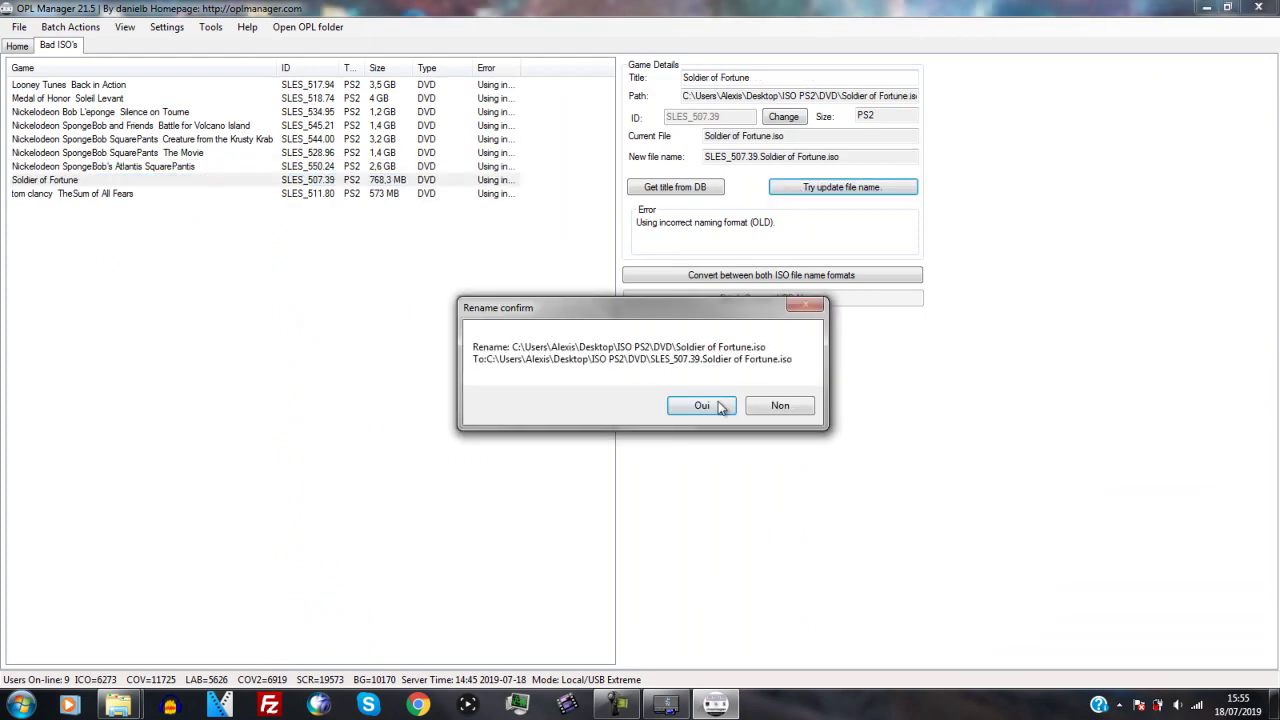
left_click(674, 408)
Step: Fetch the Looney Tunes game's database title and rename its ISO to SLES_517.94.Looney Toons - Back in Action.iso
left_click(72, 86)
left_click(838, 190)
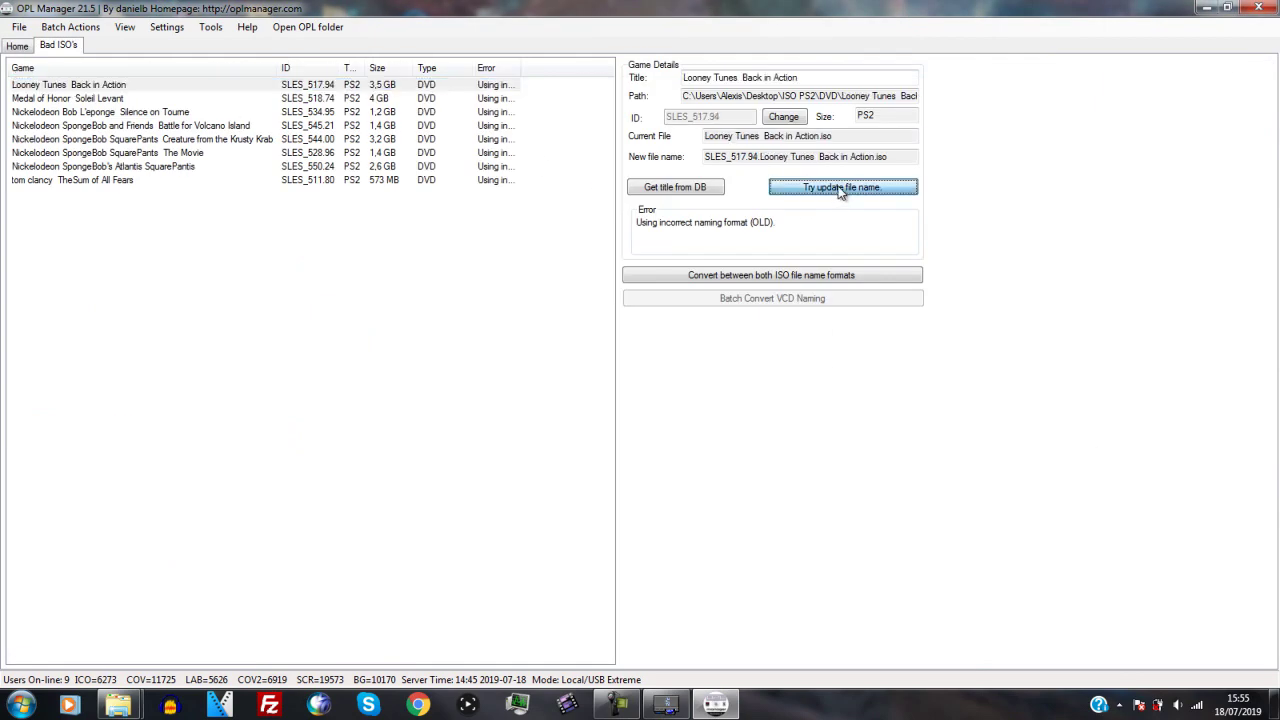
key("Return")
left_click(675, 188)
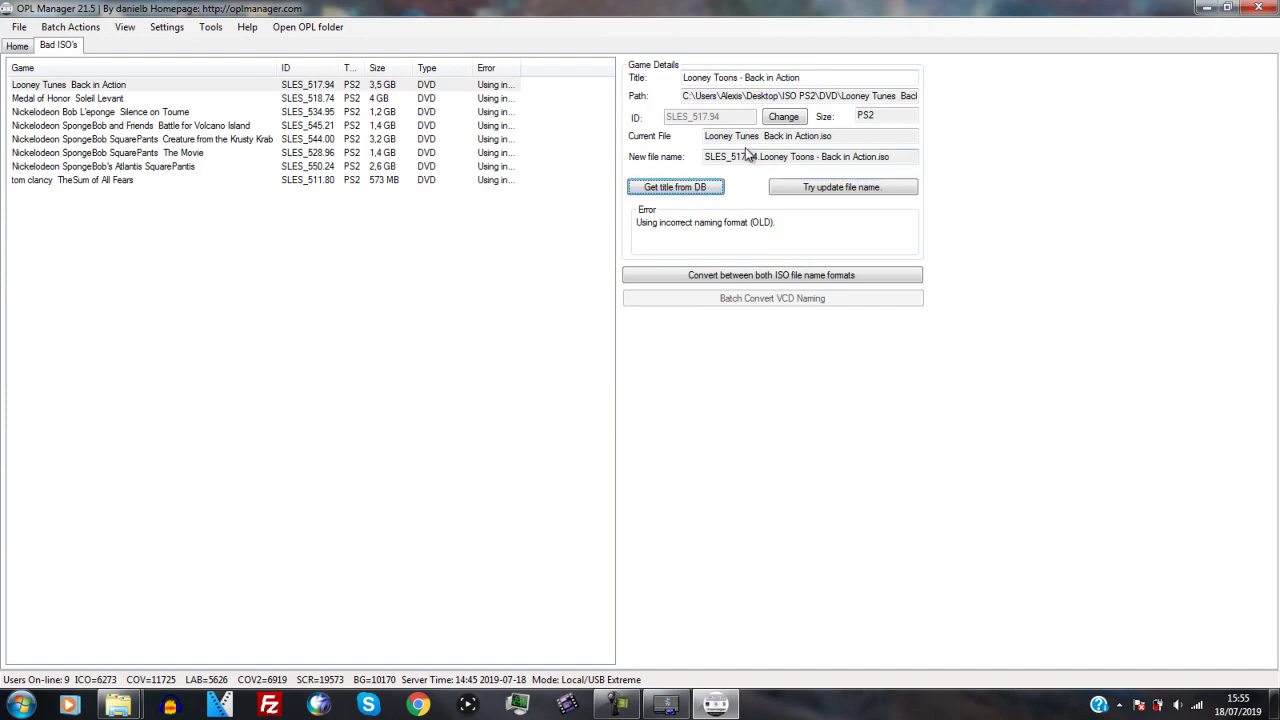
left_click(812, 188)
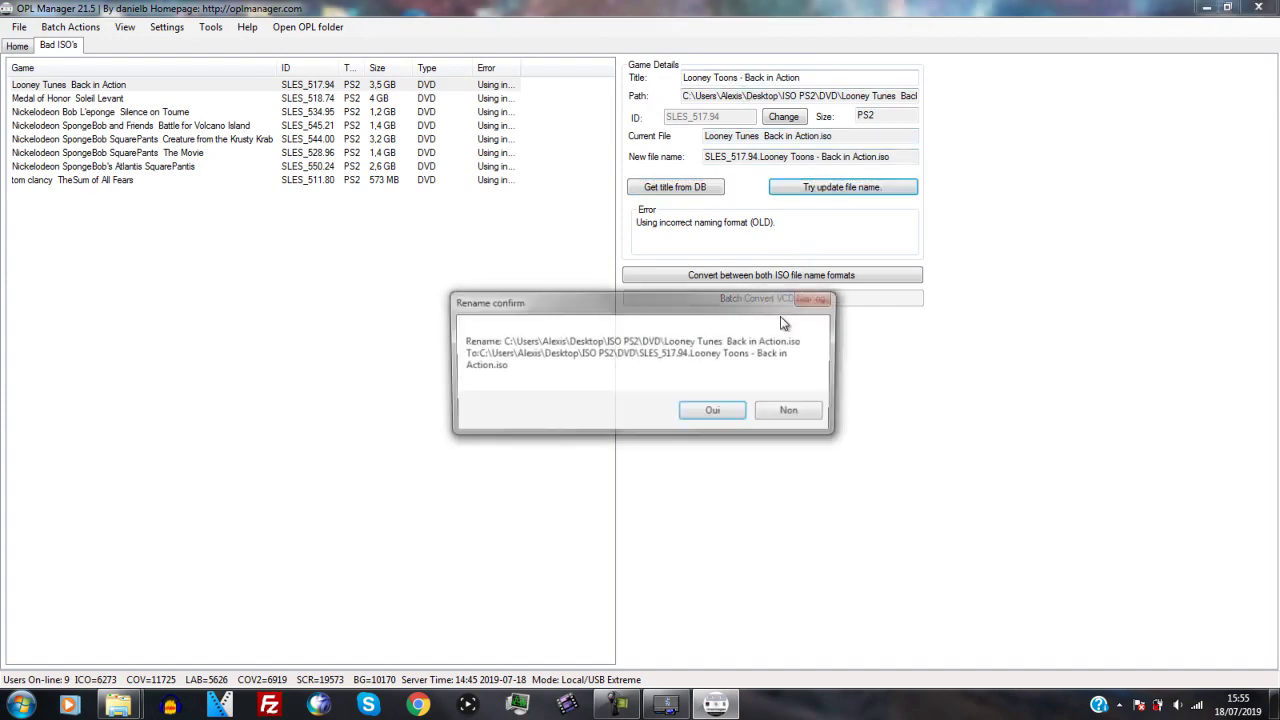
left_click(655, 411)
Step: Fetch the database title for Medal of Honor Soleil Levant and update its ISO file name
left_click(95, 86)
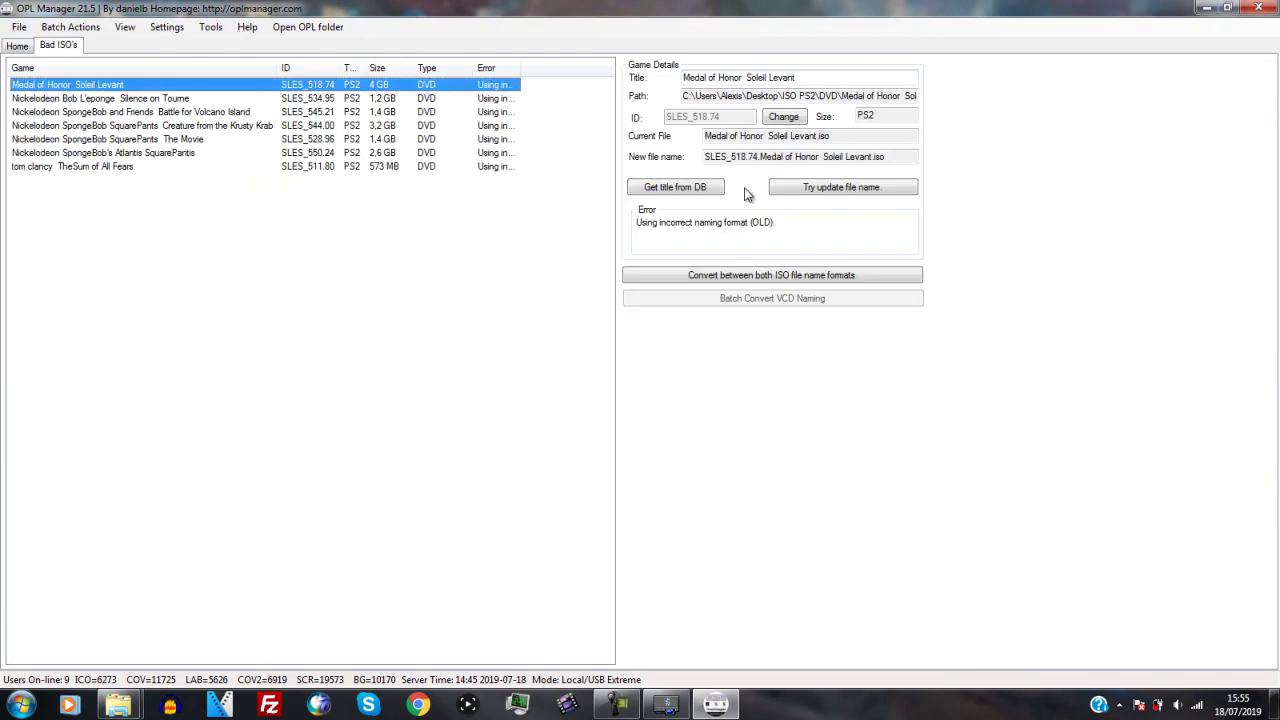
left_click(713, 188)
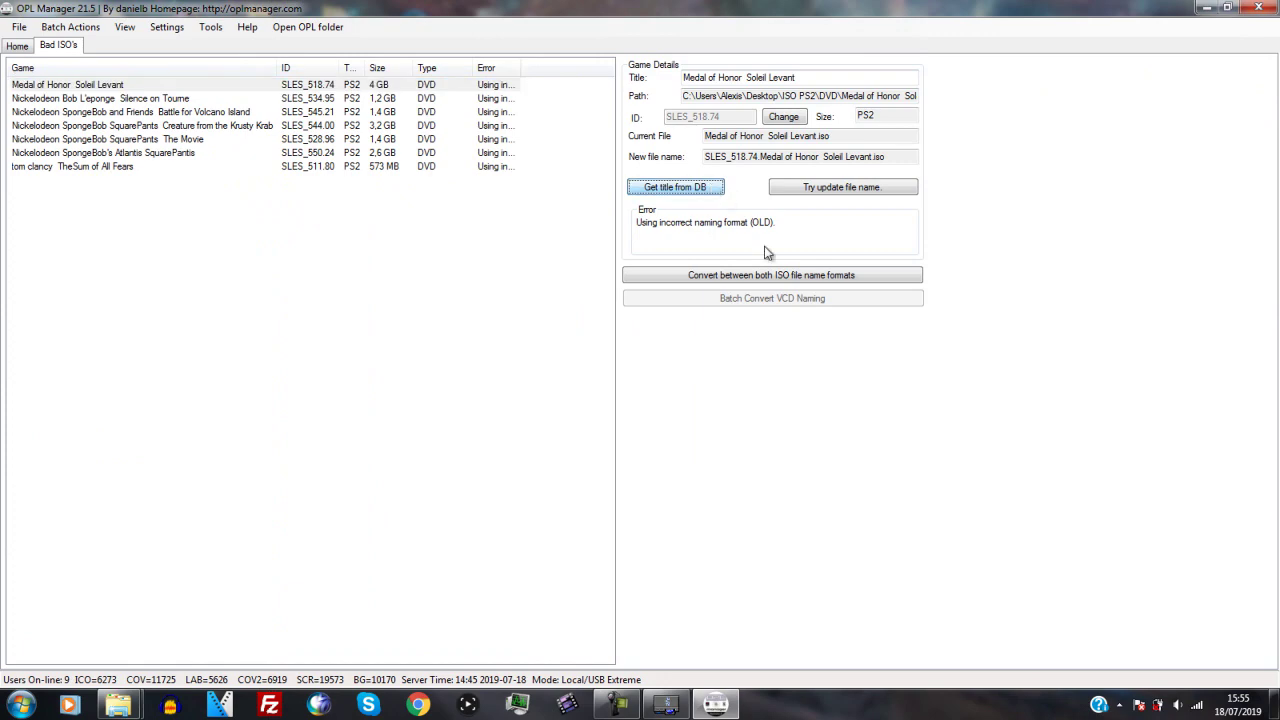
left_click(816, 188)
left_click(717, 411)
Step: Rename the Nickelodeon Bob L'eponge ISO to SLES_534.95.Bob Léponge - Silence on Tourne.iso using its database title
left_click(72, 88)
left_click(704, 190)
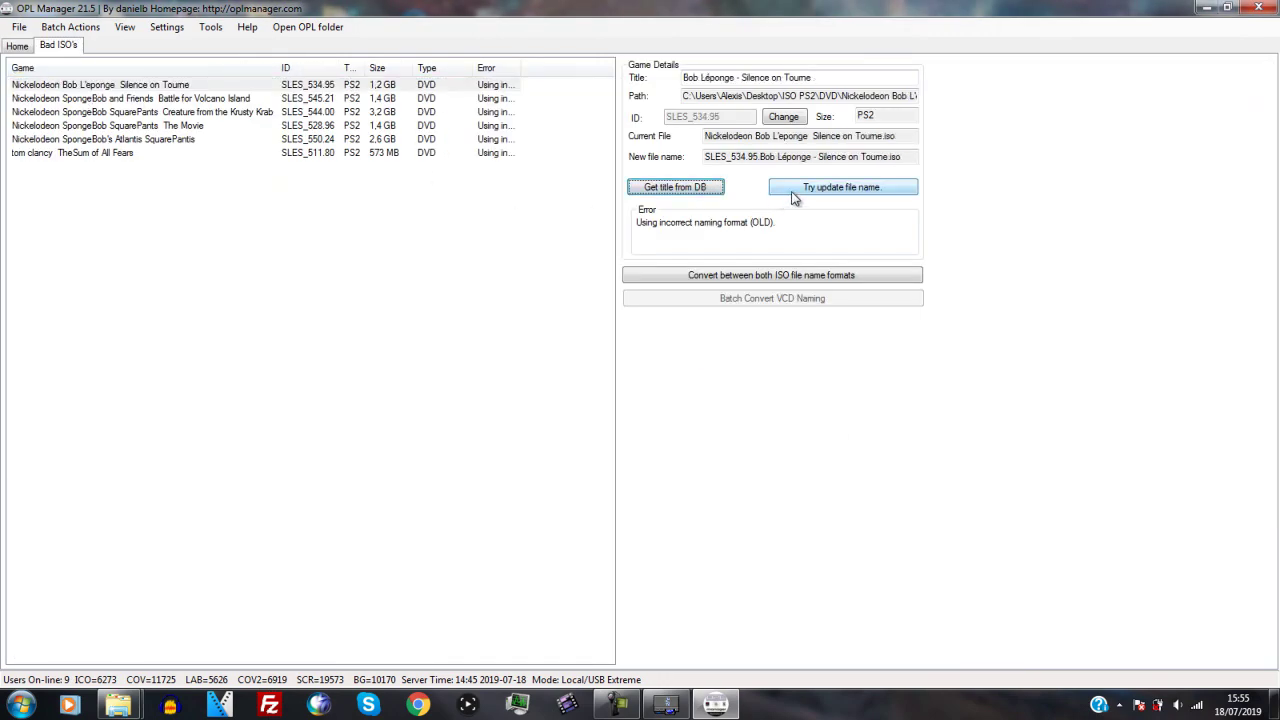
left_click(810, 188)
left_click(705, 418)
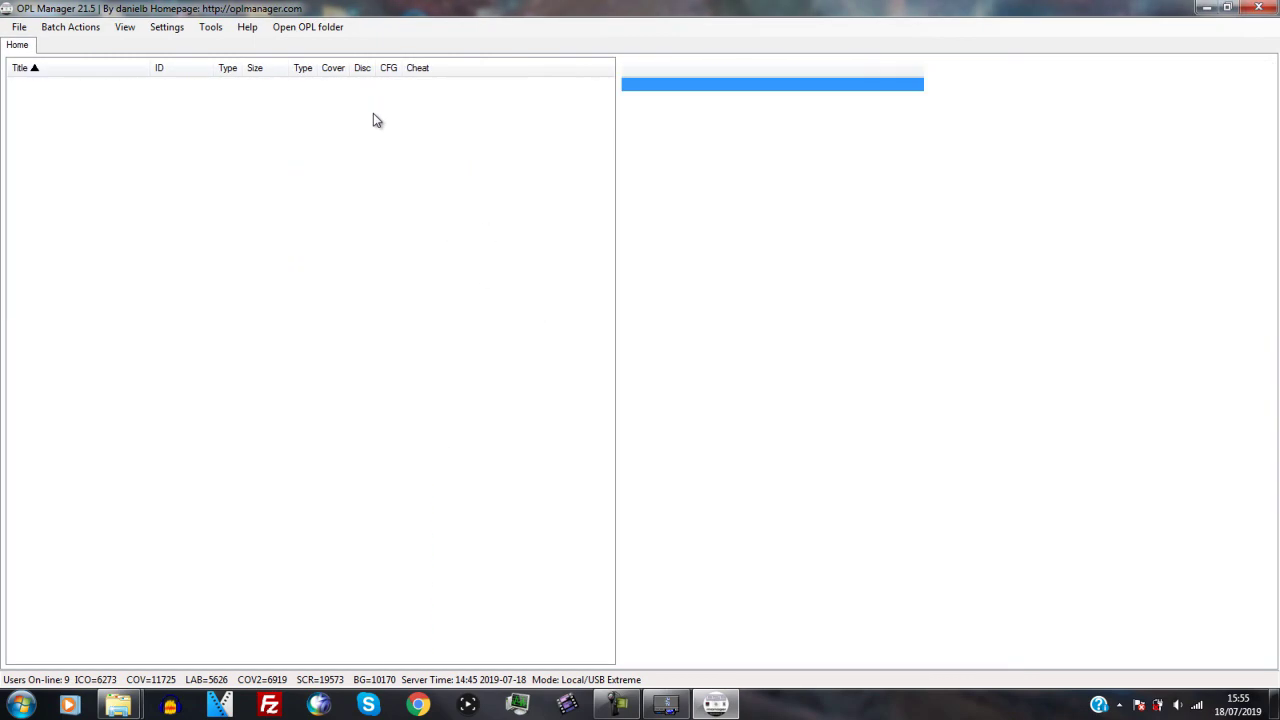
Step: Fetch the Battle for Volcano Island database title, shorten it to SpongeBob and Friends, and rename the ISO to SLES_545.21.SpongeBob and Friends.iso
left_click(120, 86)
left_click(682, 187)
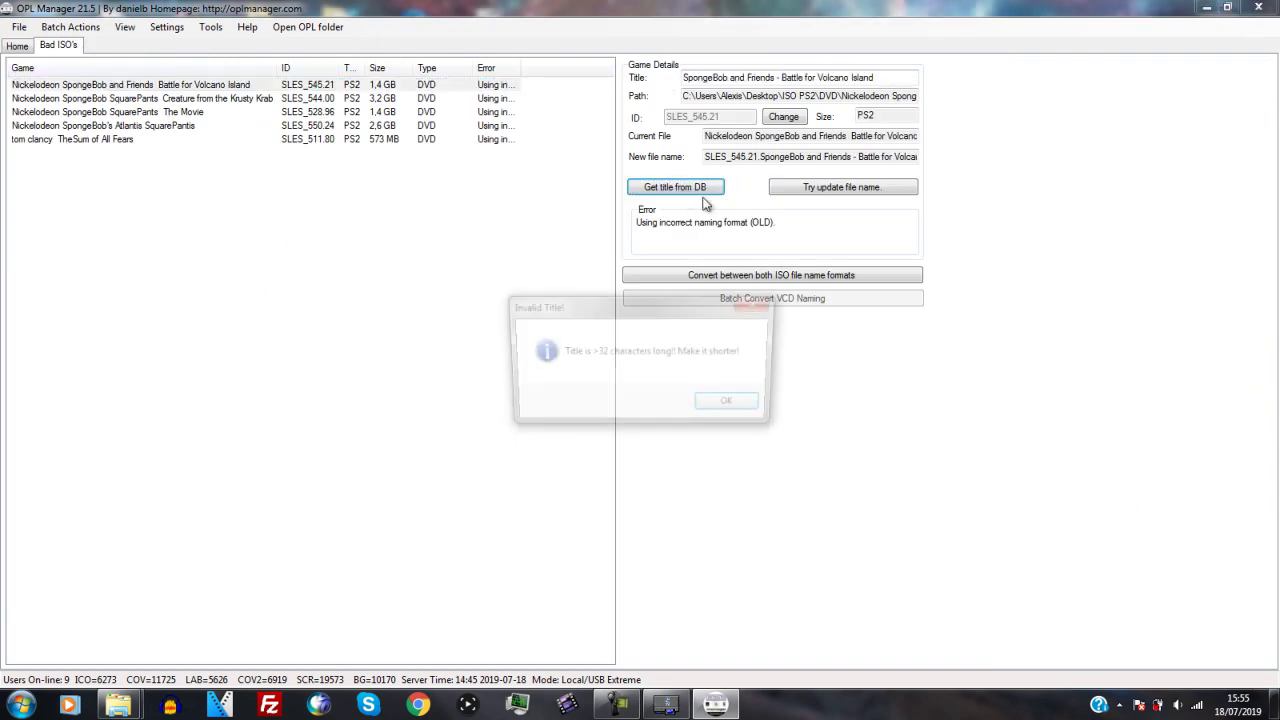
left_click(732, 405)
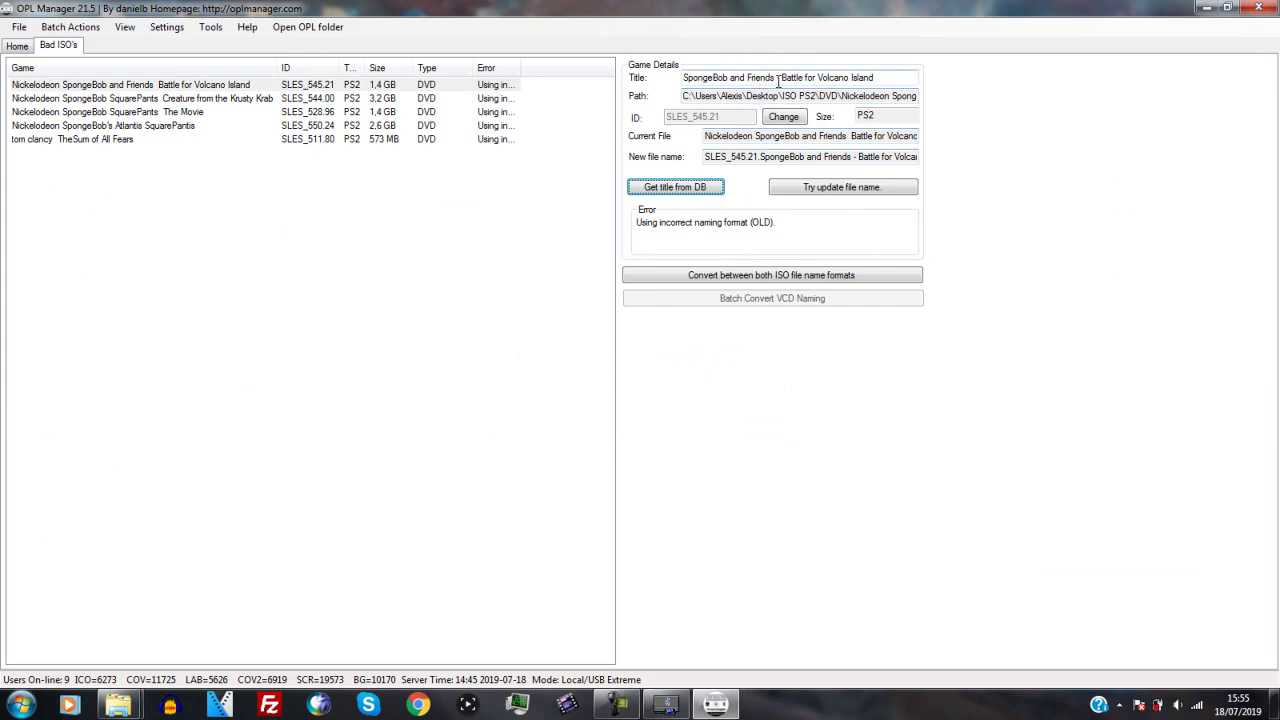
left_click_drag(777, 77, 880, 77)
key("BackSpace")
key("BackSpace")
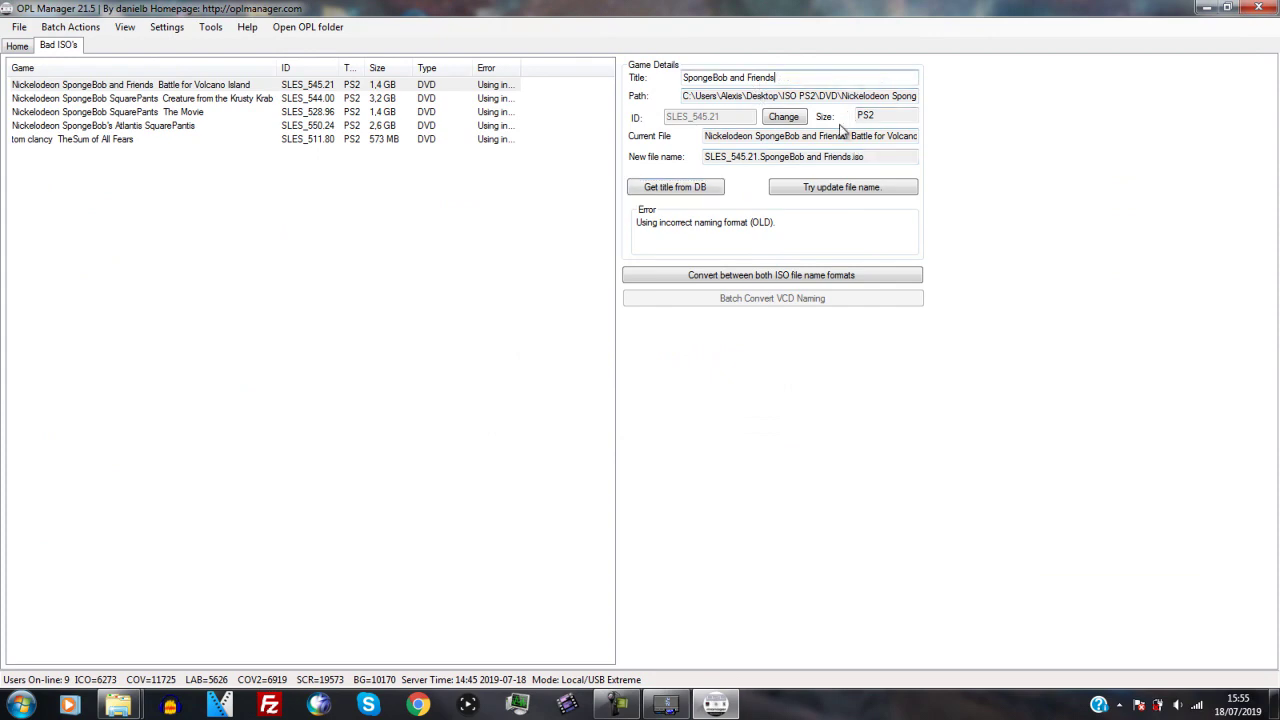
left_click(836, 190)
left_click(713, 412)
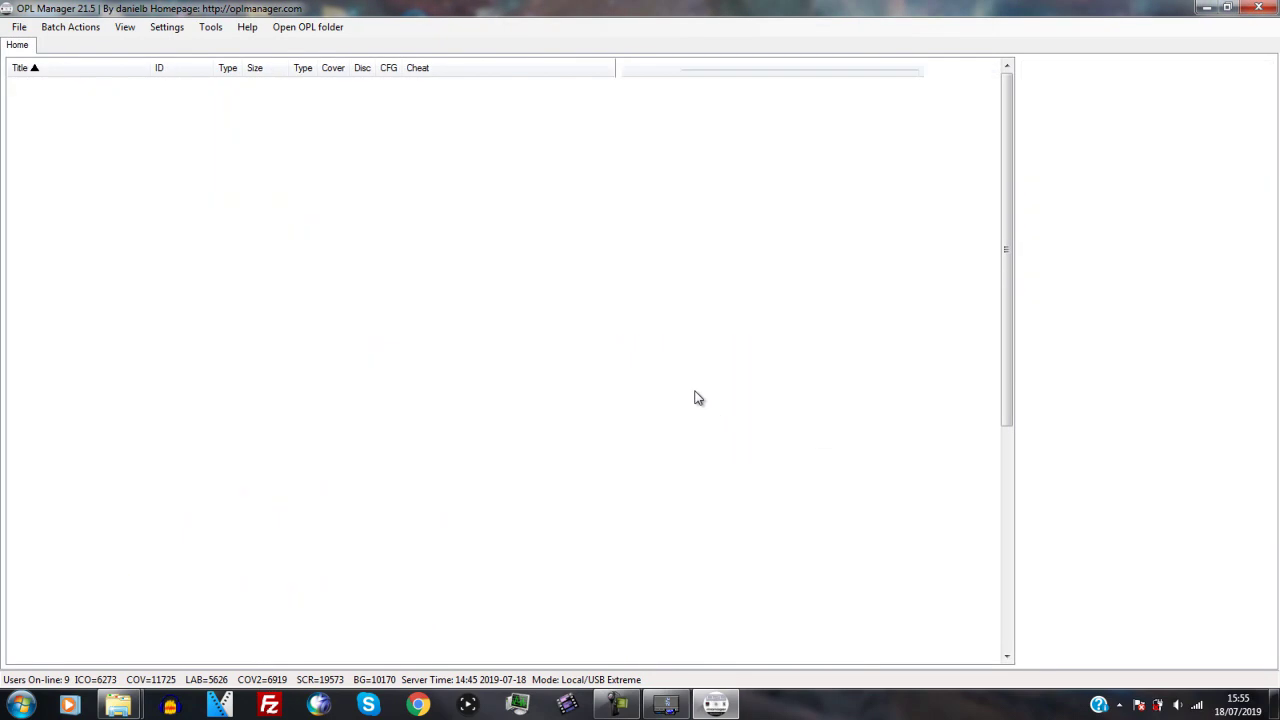
Step: Fetch the Krusty Krab game's database title, shorten it to SpongeBob Creature from the Krusty Krab, and try to update its file name
left_click(157, 86)
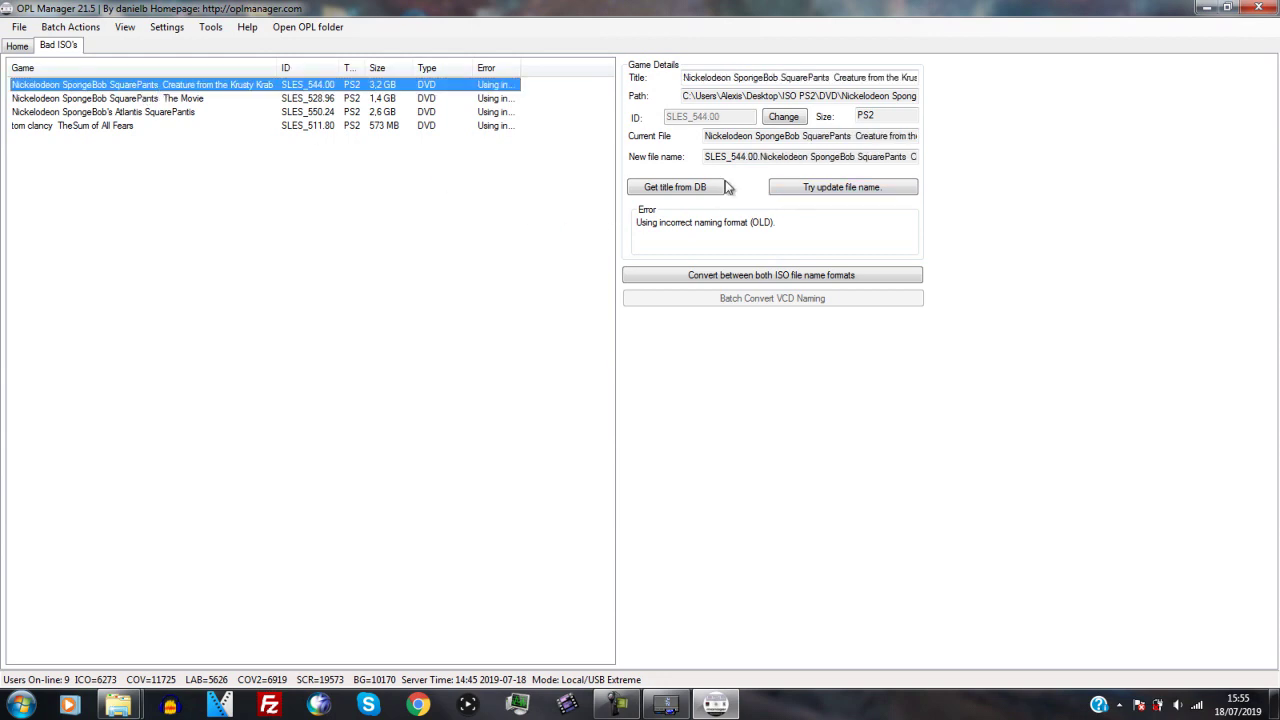
left_click(712, 190)
left_click(732, 407)
left_click(781, 78)
key("BackSpace")
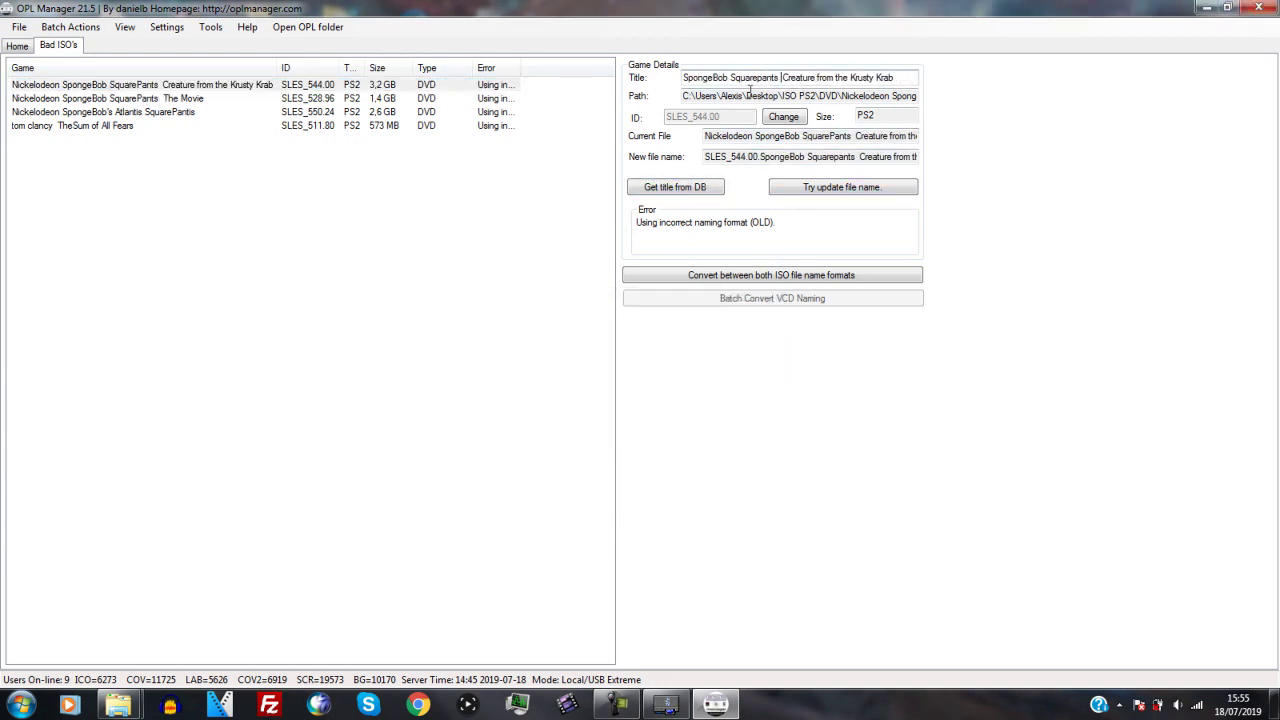
key("BackSpace")
key("BackSpace")
key("BackSpace")
key("BackSpace")
key("BackSpace")
key("BackSpace")
key("BackSpace")
key("BackSpace")
key("BackSpace")
key("BackSpace")
key("BackSpace")
key("BackSpace")
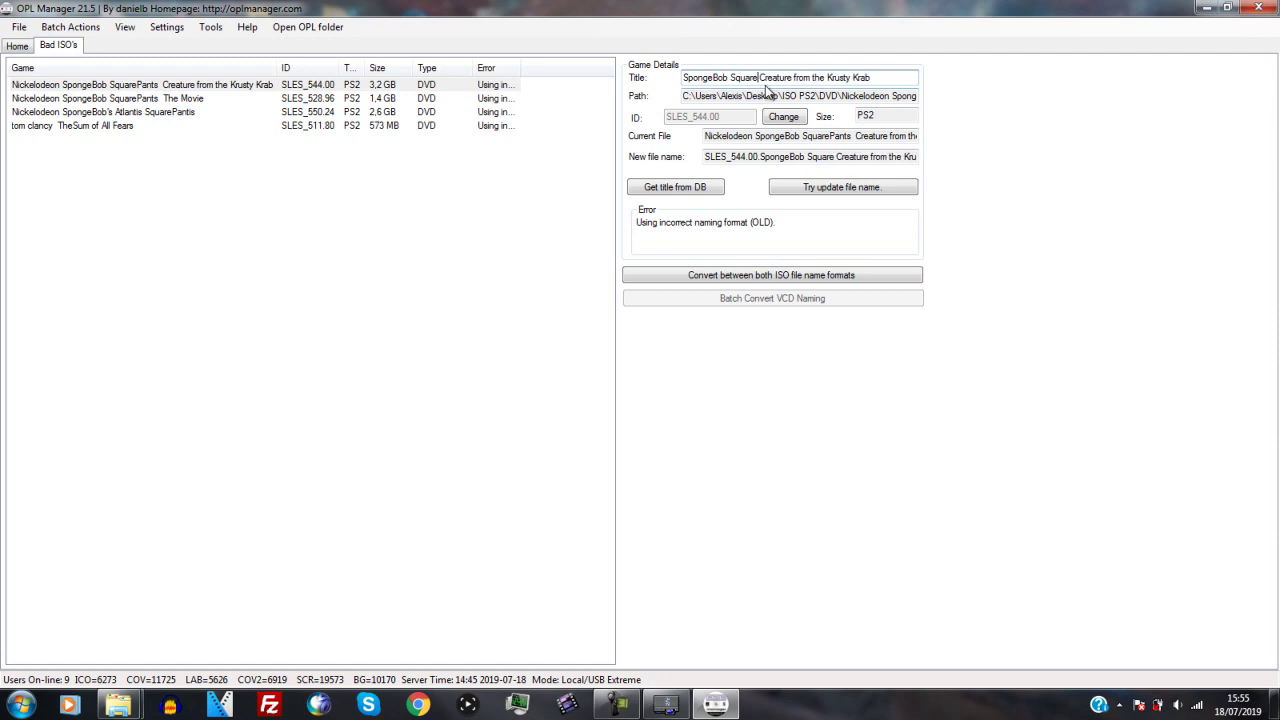
left_click(820, 188)
left_click(737, 404)
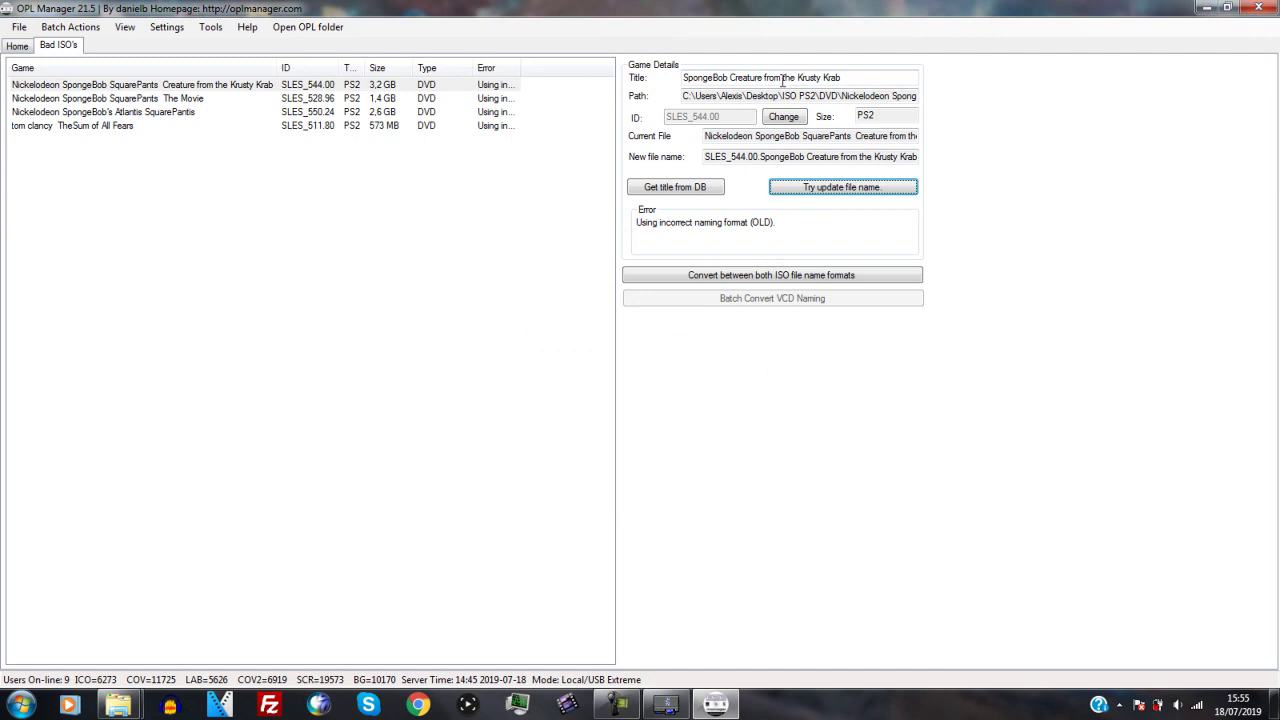
Step: Remove Creature from and the extra space from the Krusty Krab title and rename its ISO to SLES_544.00.SpongeBob the Krusty Krab.iso
left_click_drag(782, 80, 768, 80)
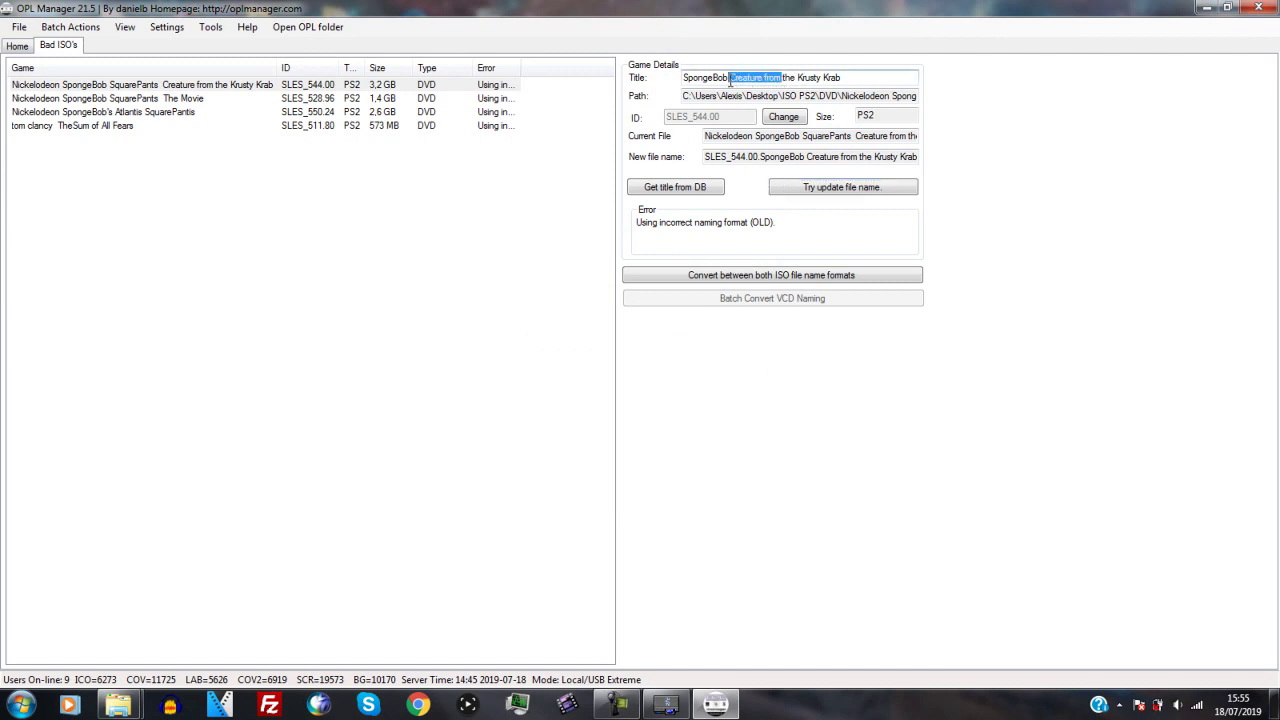
key("BackSpace")
left_click(779, 200)
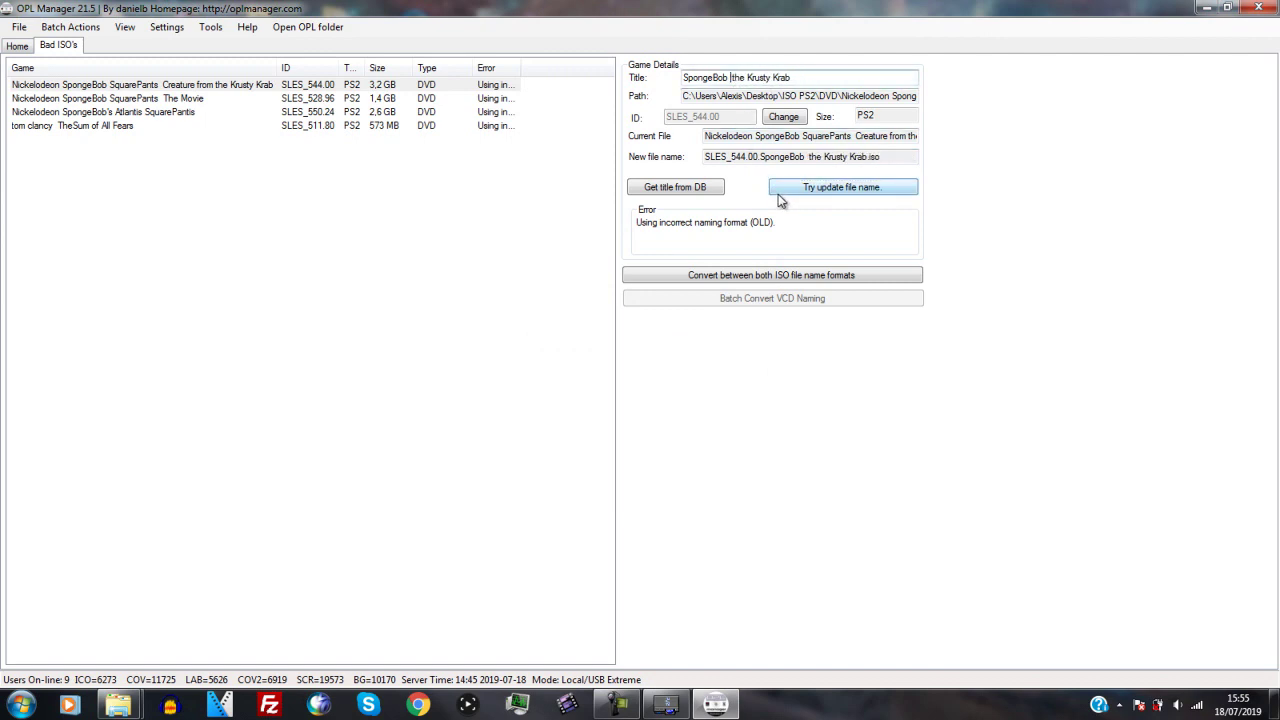
left_click(838, 188)
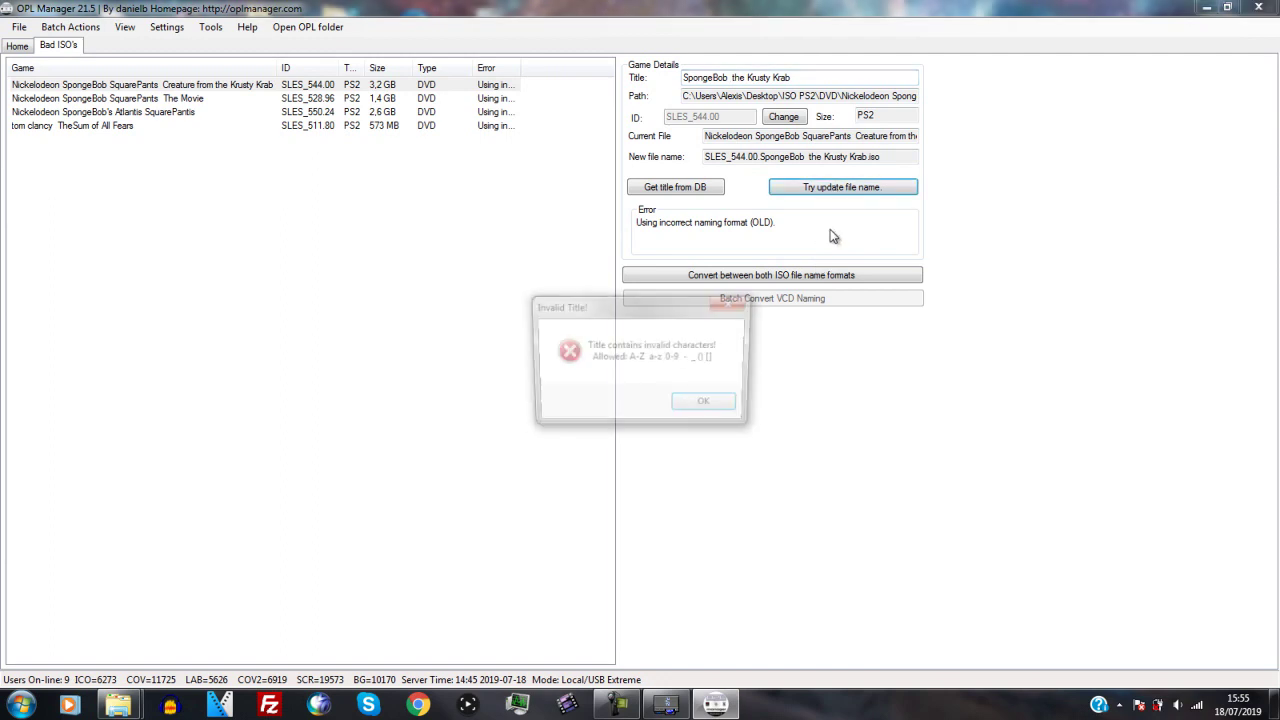
left_click(705, 408)
left_click(733, 77)
key("BackSpace")
left_click(800, 188)
left_click(697, 414)
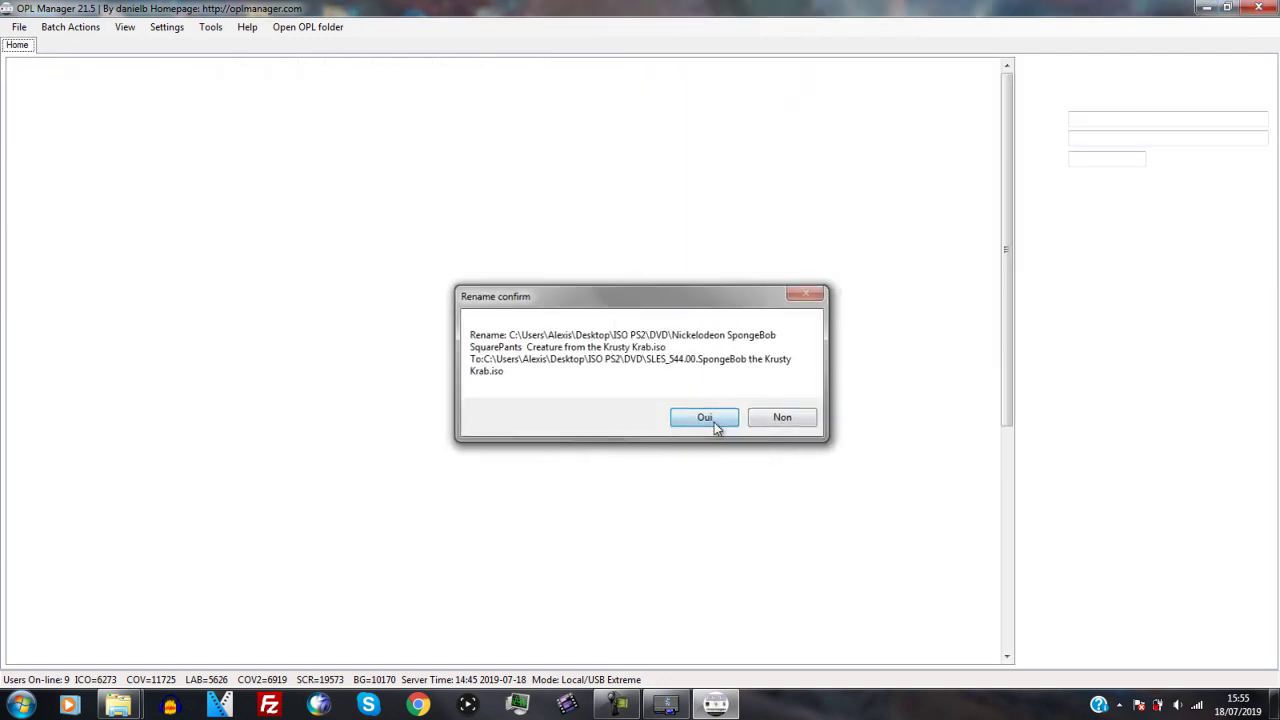
Step: Remove tom clancy from the TheSum of All Fears title and rename its ISO to SLES_511.80.TheSum of All Fears.iso
left_click(12, 113)
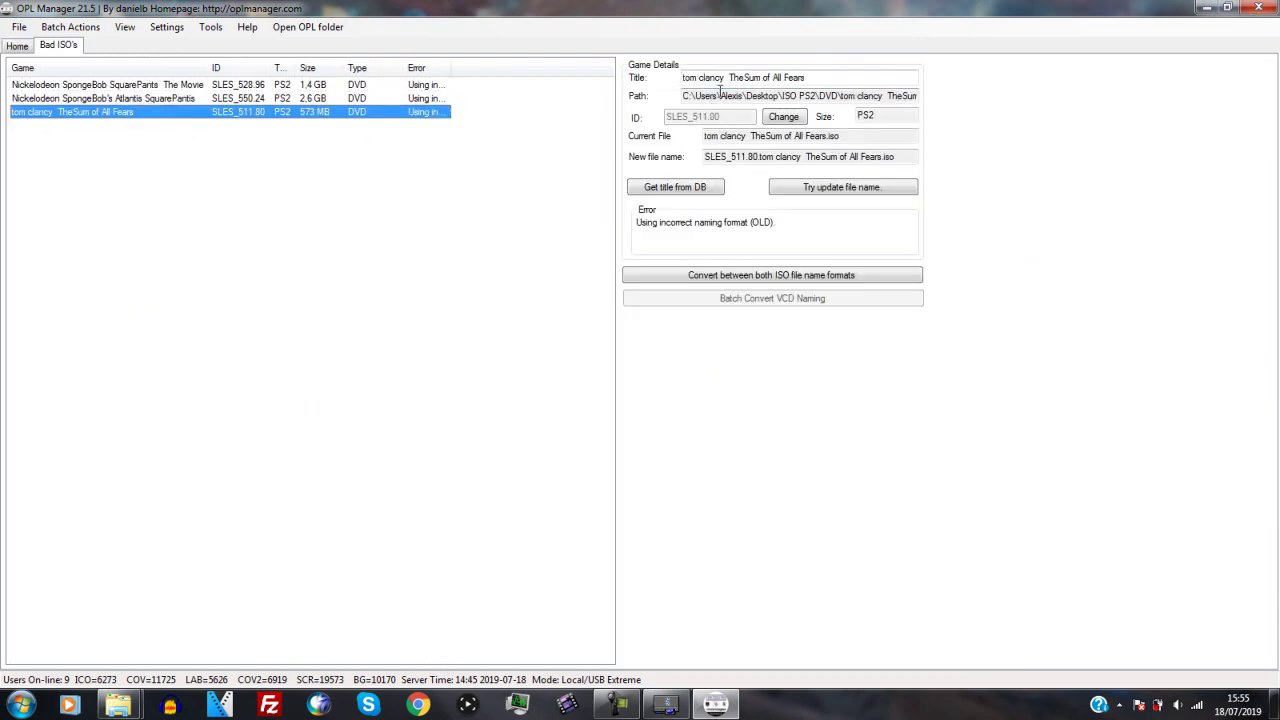
left_click_drag(729, 80, 624, 72)
key("BackSpace")
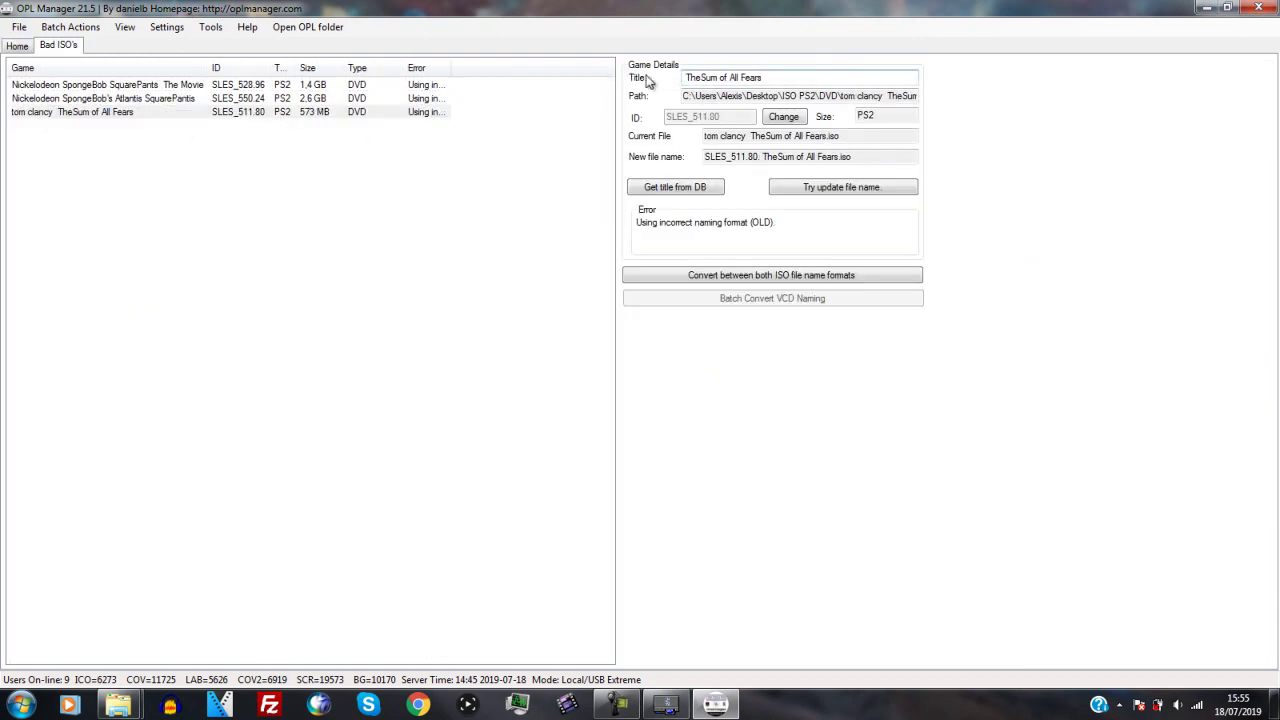
left_click(822, 188)
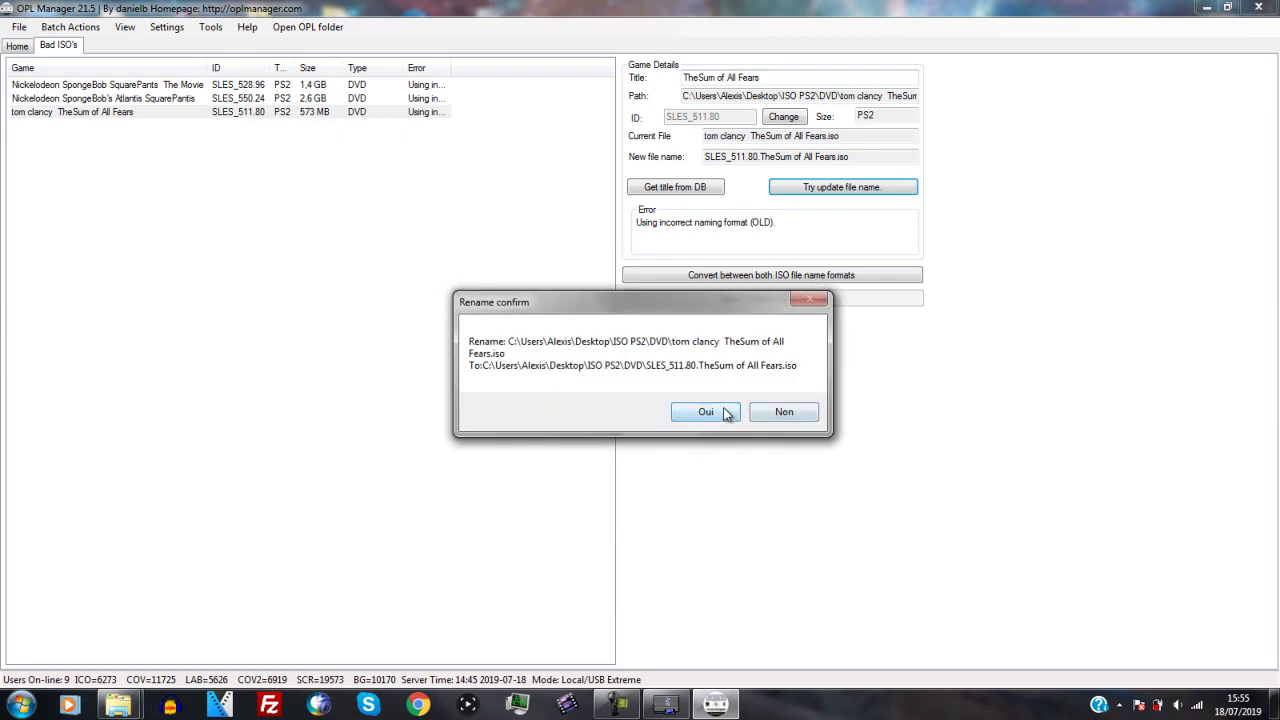
left_click(722, 414)
Step: Rename the SpongeBob's Atlantis SquarePantis ISO to SLES_550.24.SpongeBobs Atlantis Squarepants.iso using its database title
left_click(54, 99)
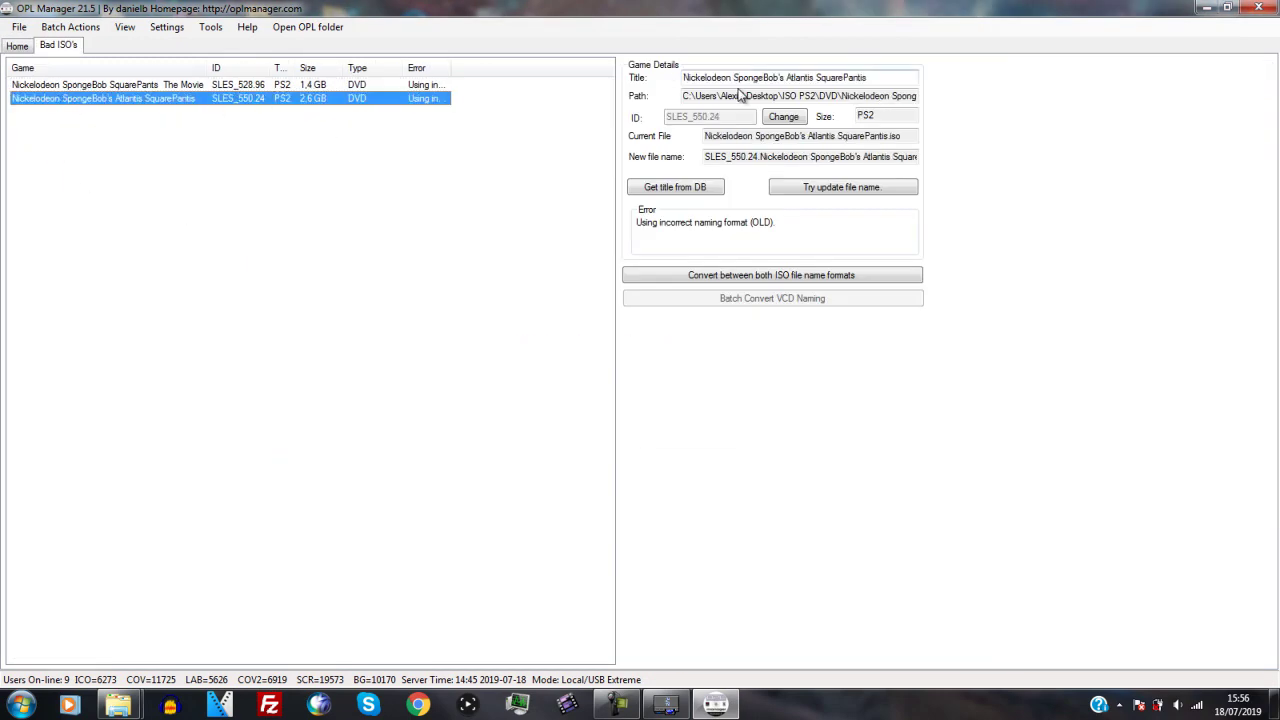
left_click(676, 188)
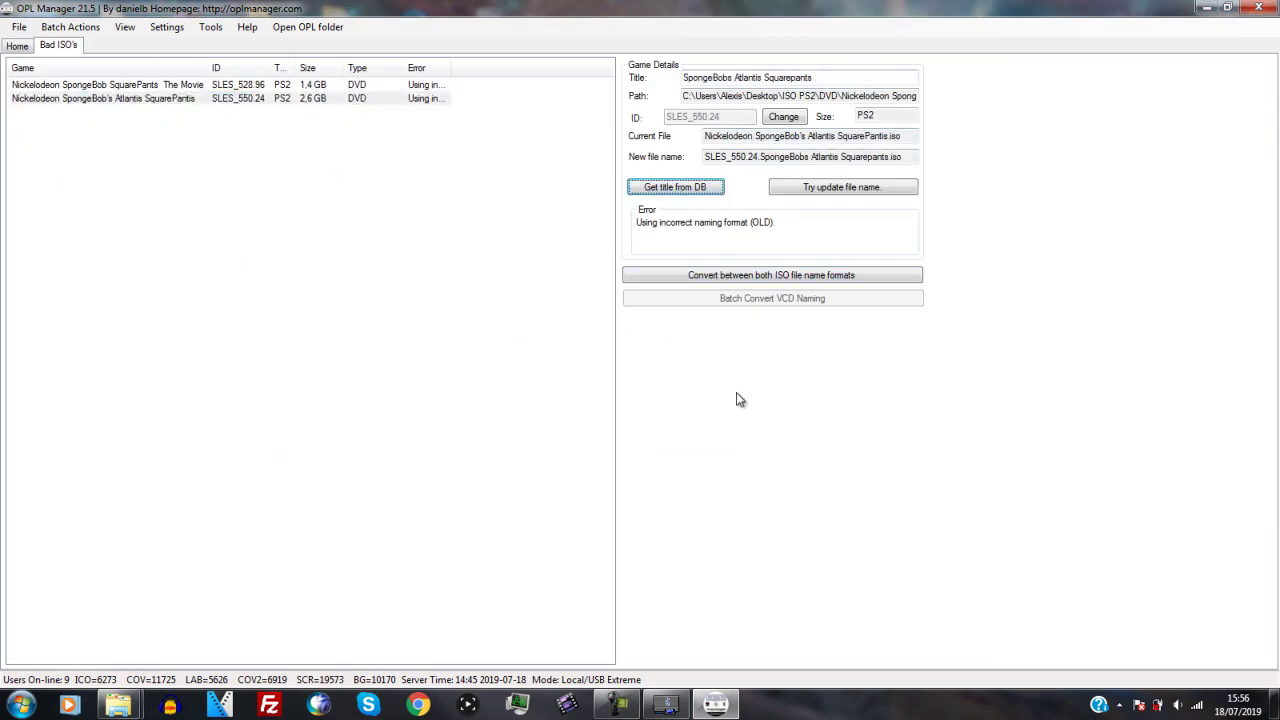
left_click(836, 194)
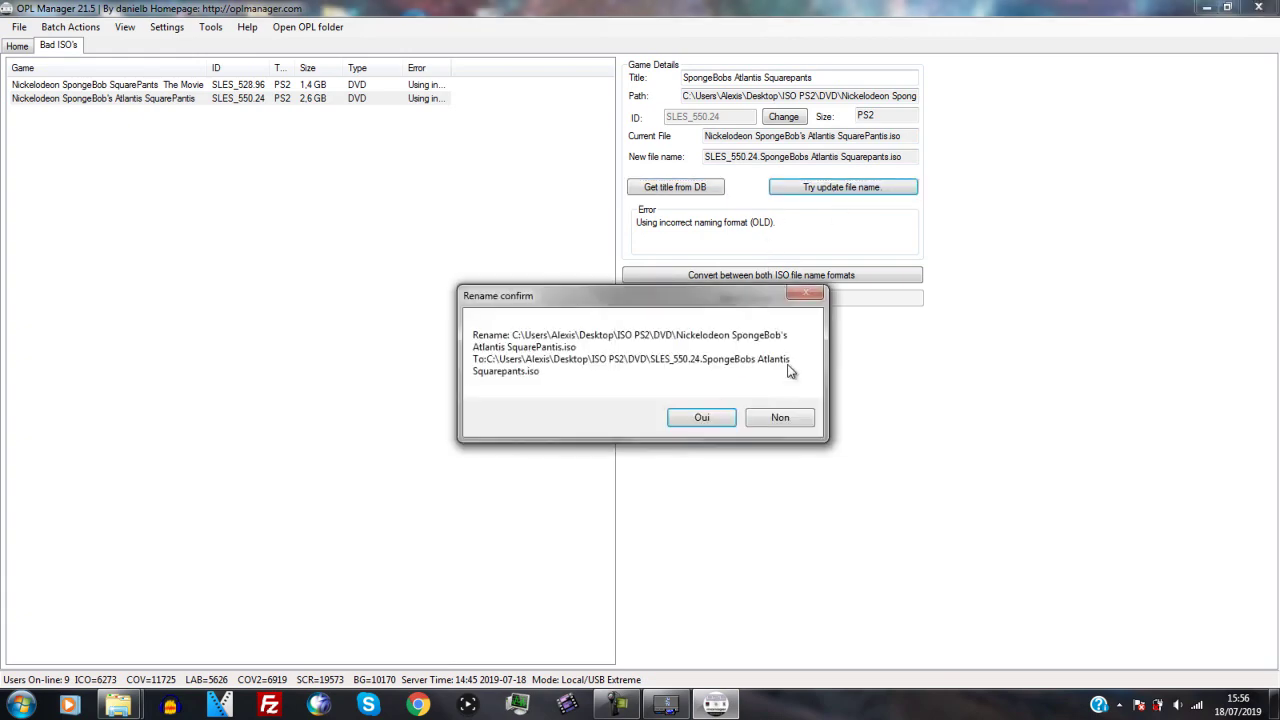
left_click(701, 418)
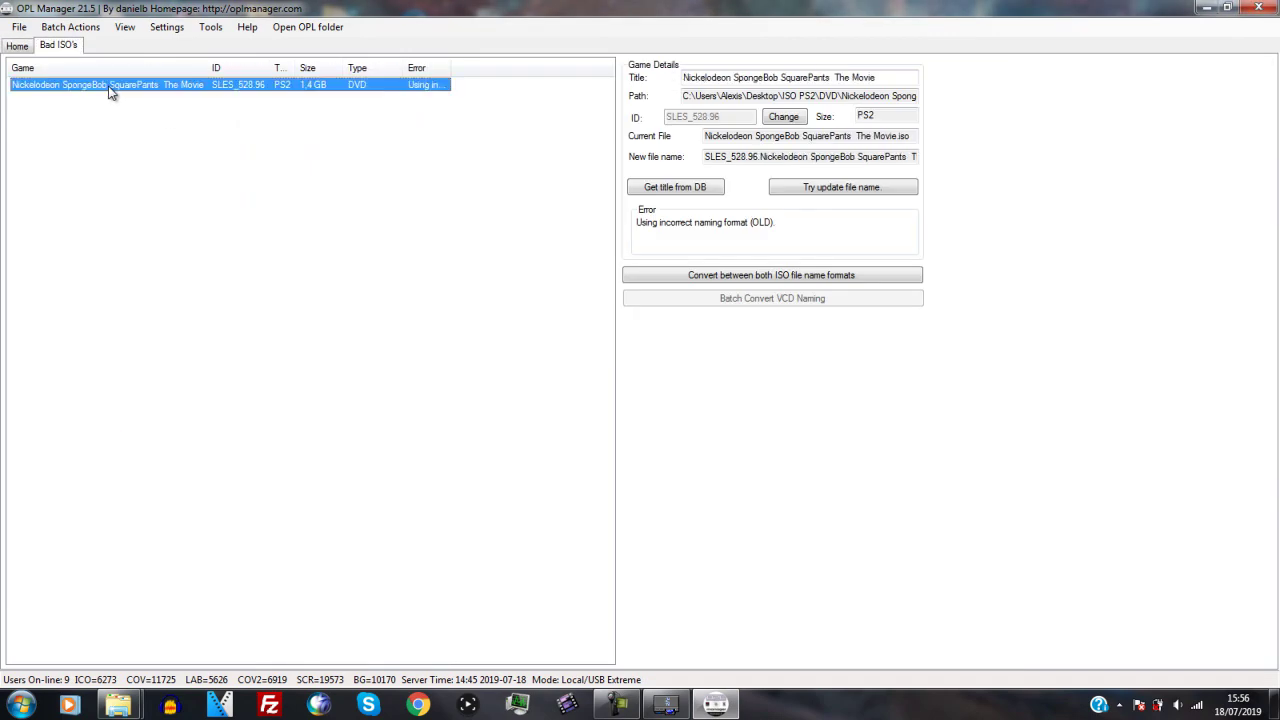
Step: Fetch the SpongeBob movie game's database title, shorten it to SpongeBob SquarepantsThe Movie, and rename its ISO to SLES_528.96.SpongeBob SquarepantsThe Movie.iso
left_click(676, 187)
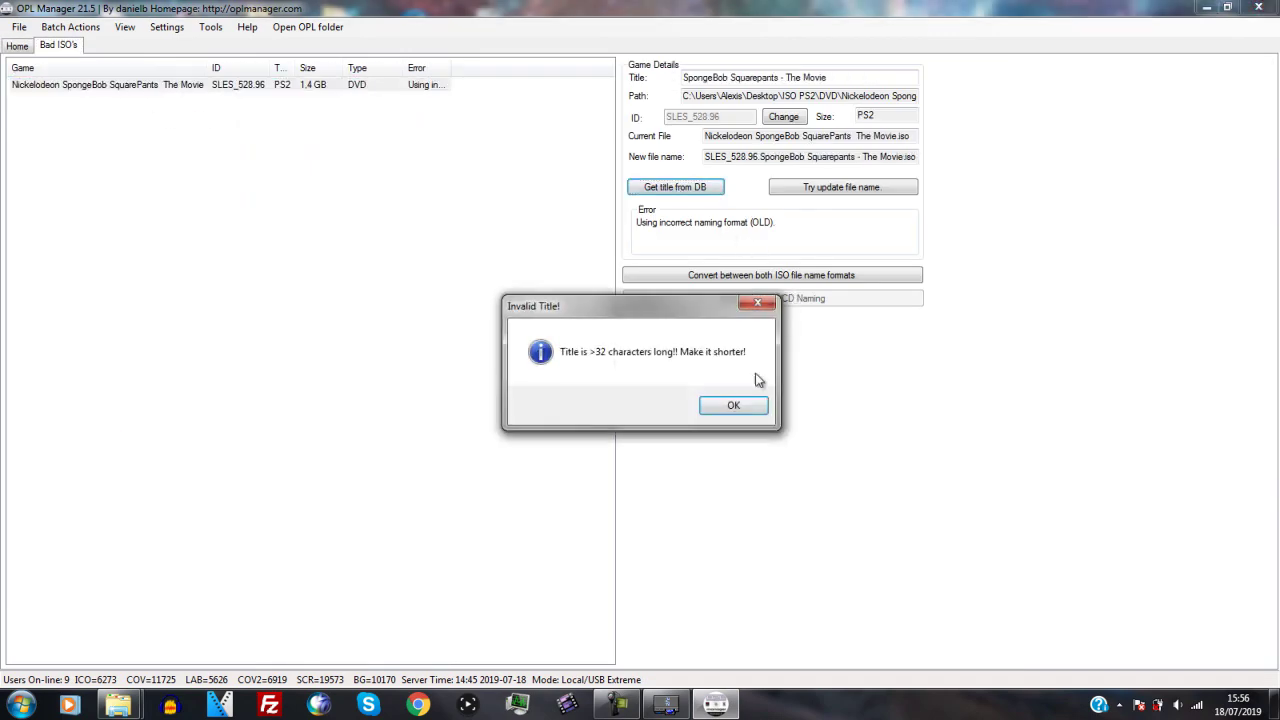
left_click(737, 406)
left_click(782, 79)
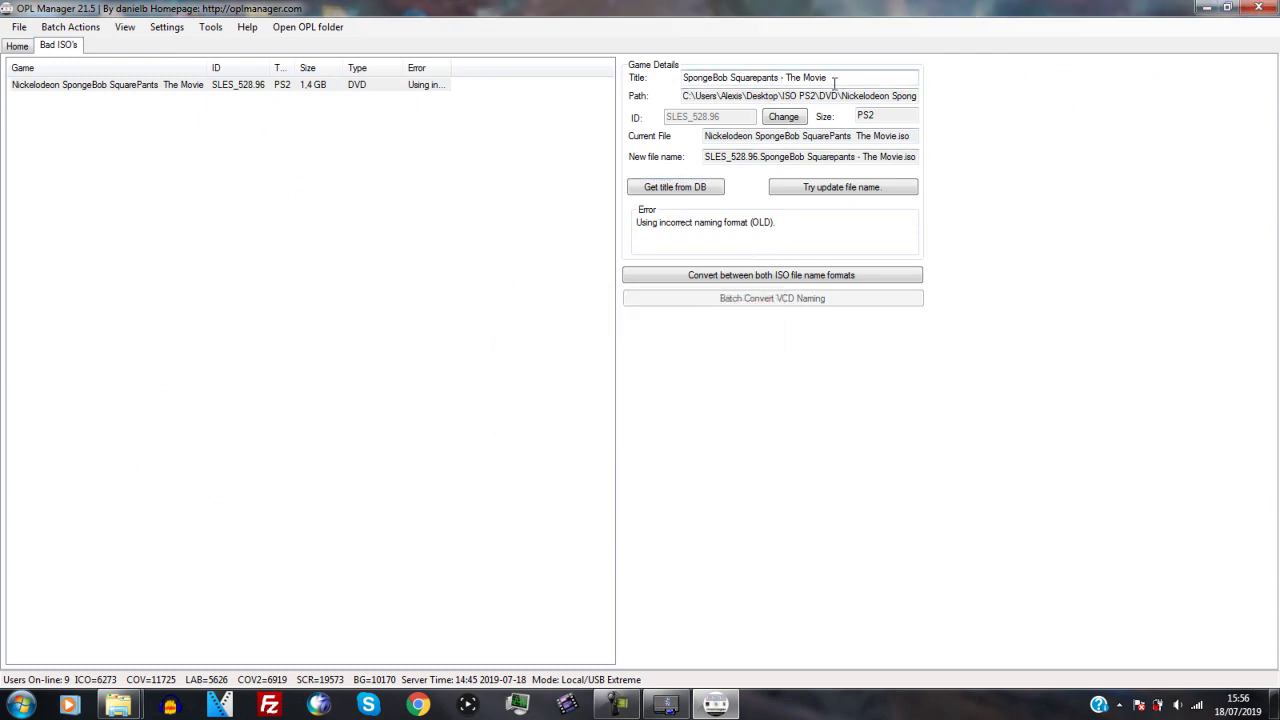
key("Delete")
key("Delete")
key("Delete")
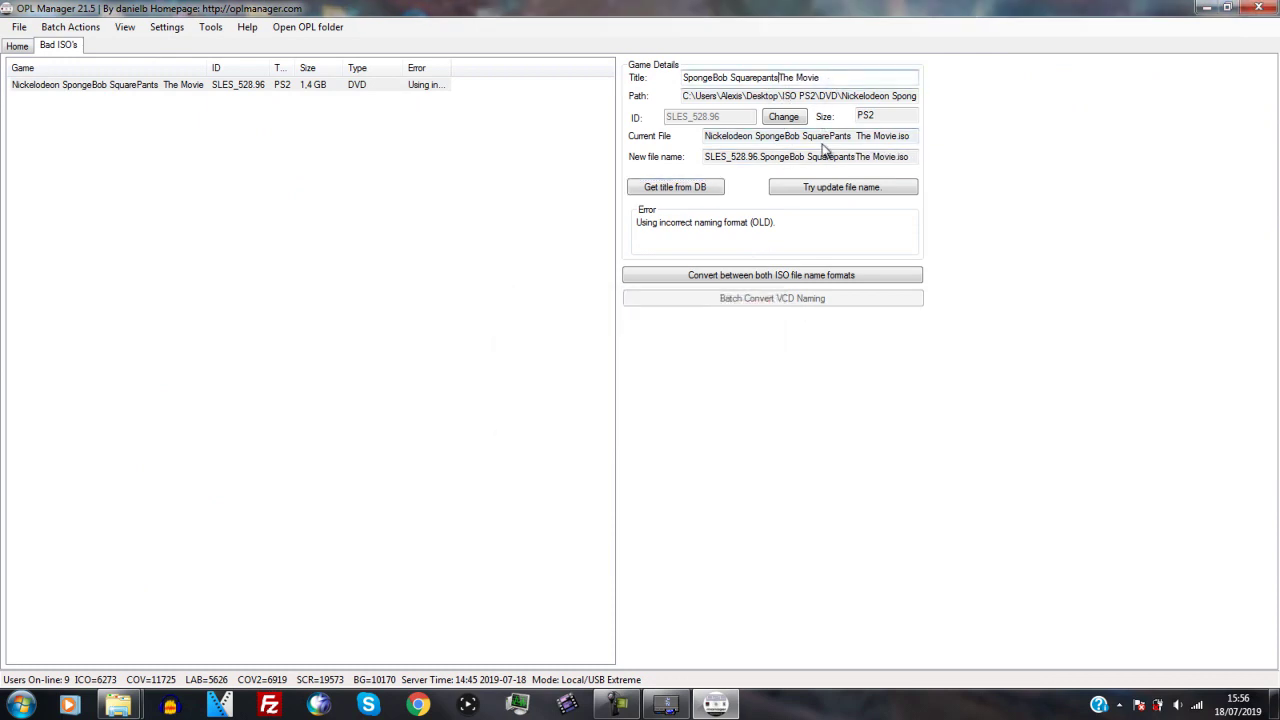
left_click(828, 196)
left_click(727, 424)
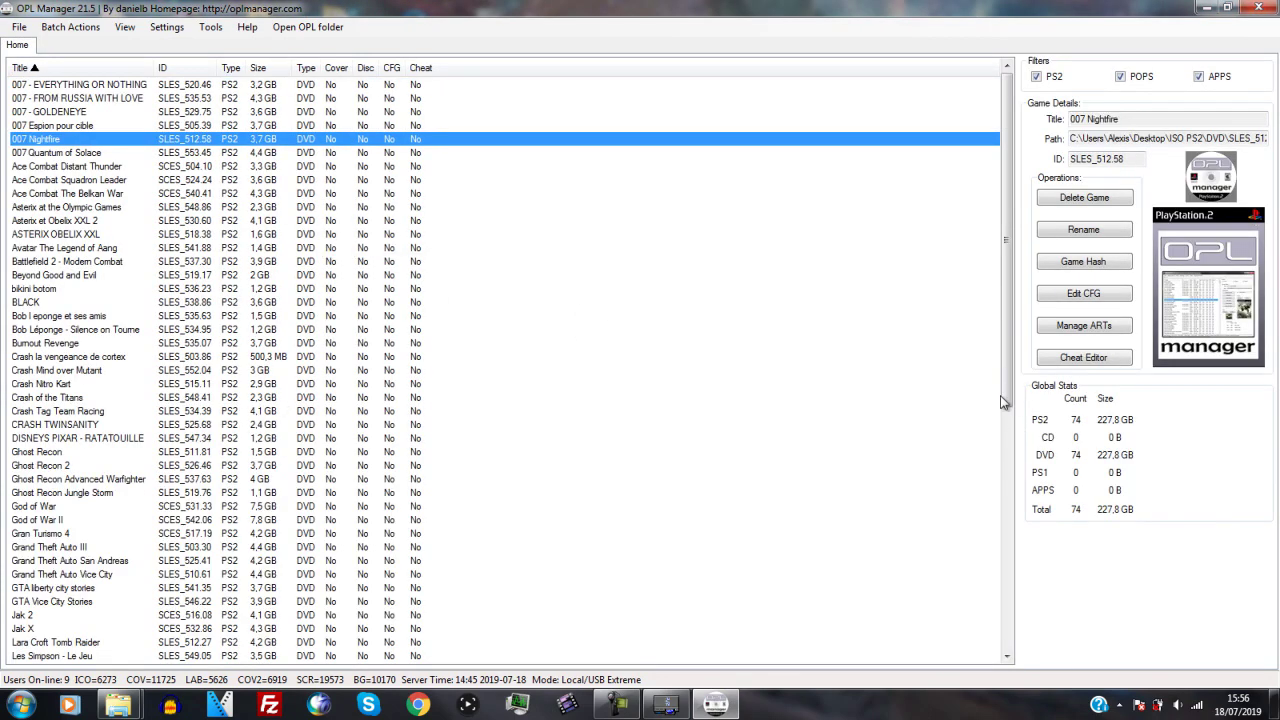
left_click(162, 27)
mouse_move(210, 28)
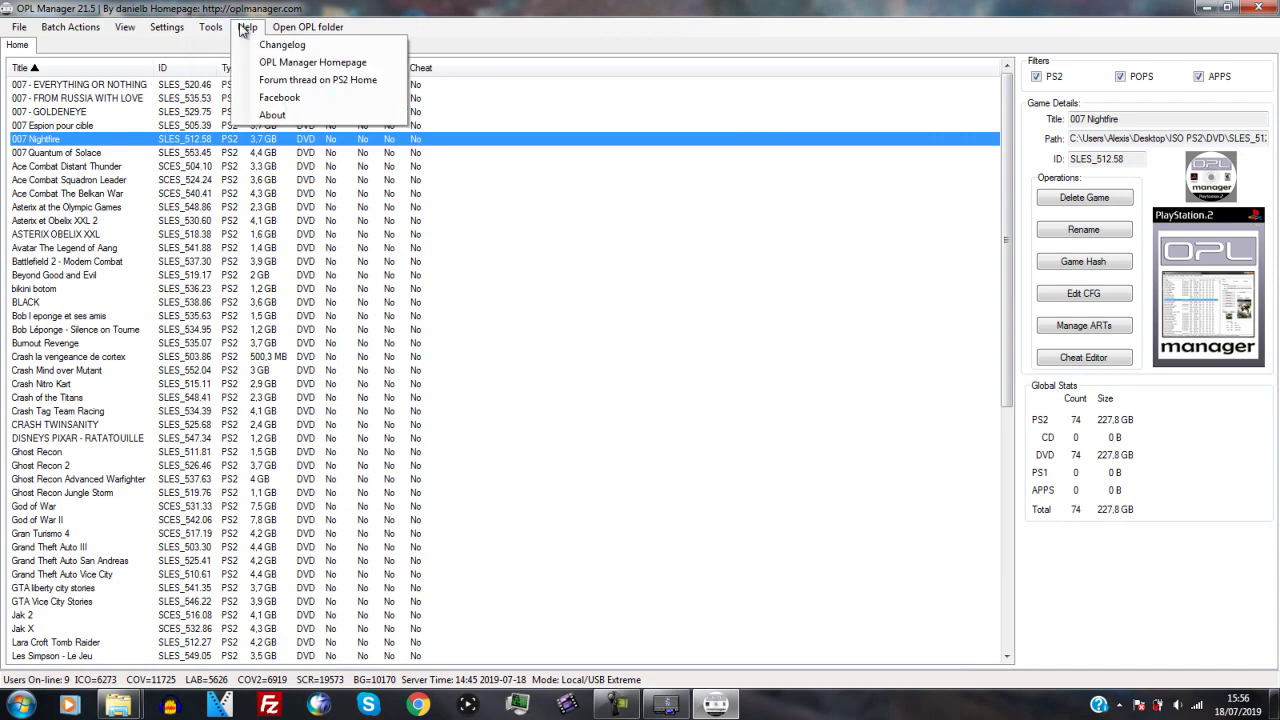
left_click(63, 31)
left_click(63, 31)
left_click(63, 31)
left_click(200, 233)
scroll(200, 230, "down", 10)
scroll(240, 390, "up", 10)
left_click(332, 86)
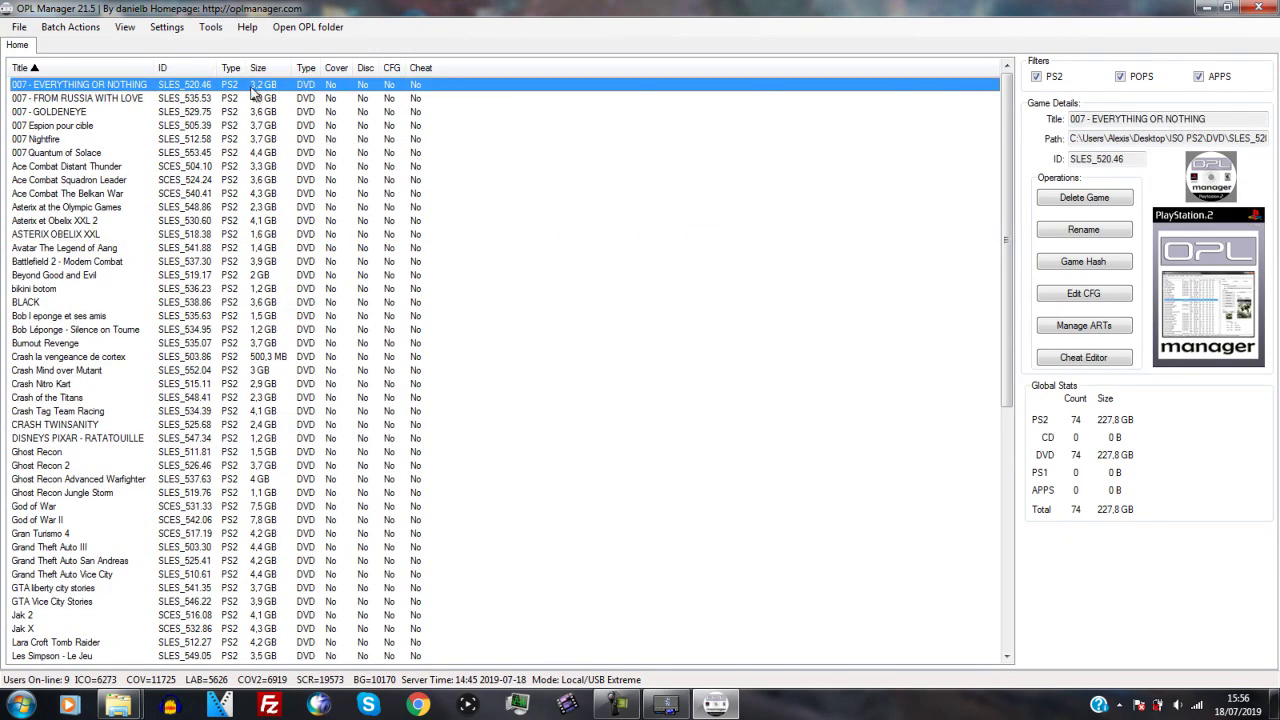
Step: Batch-download artwork for all games, adding logos, random backgrounds and random screenshots to the selected art types, and close the finished download
left_click(68, 29)
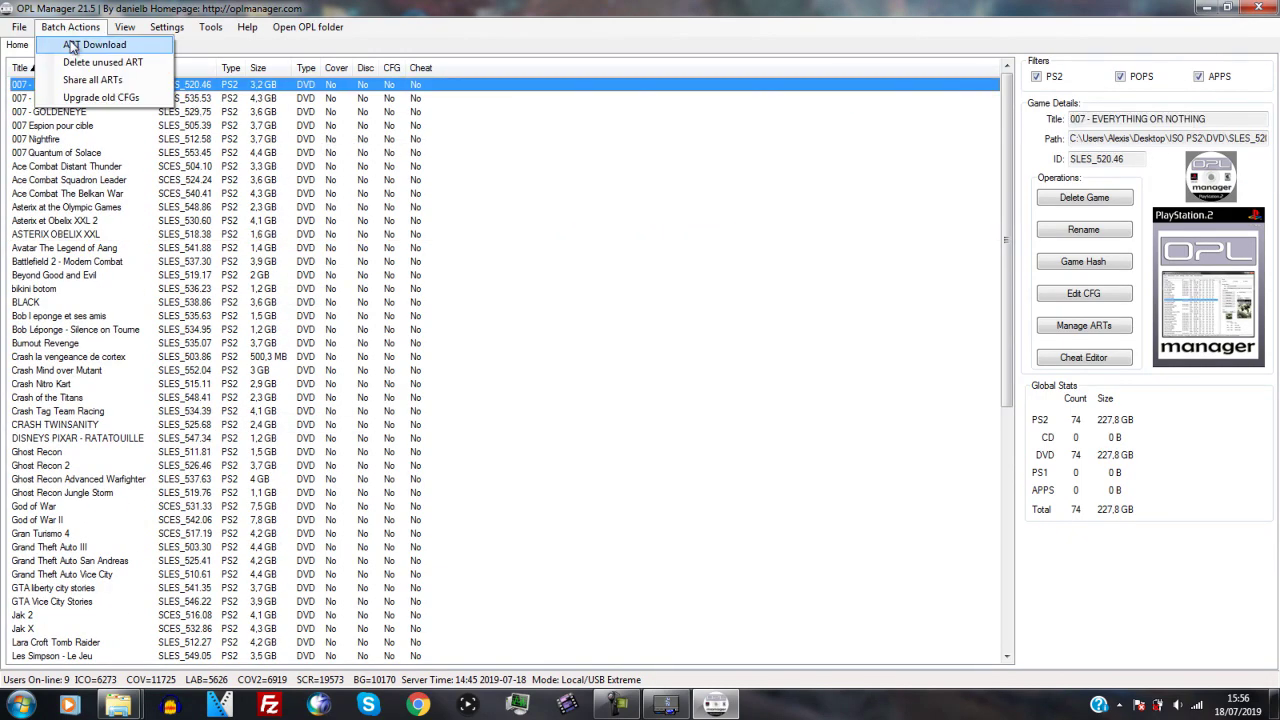
left_click(72, 44)
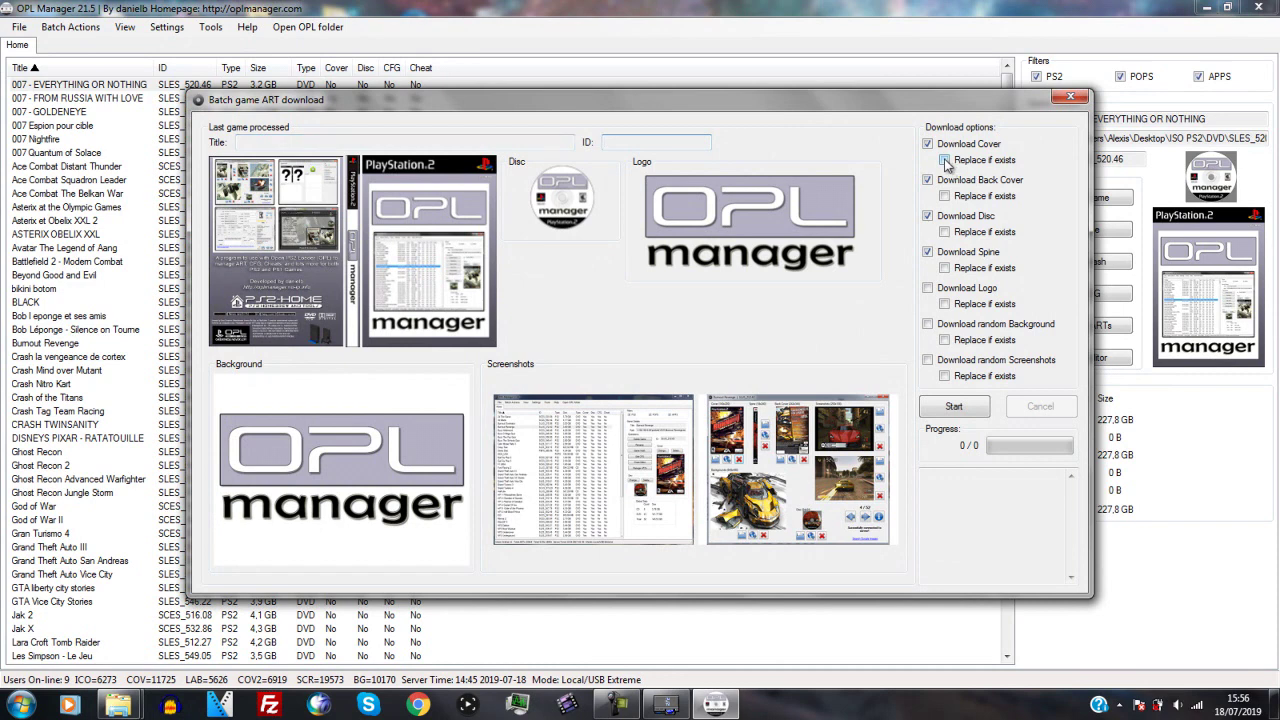
left_click(928, 288)
left_click(928, 324)
left_click(929, 360)
left_click(955, 407)
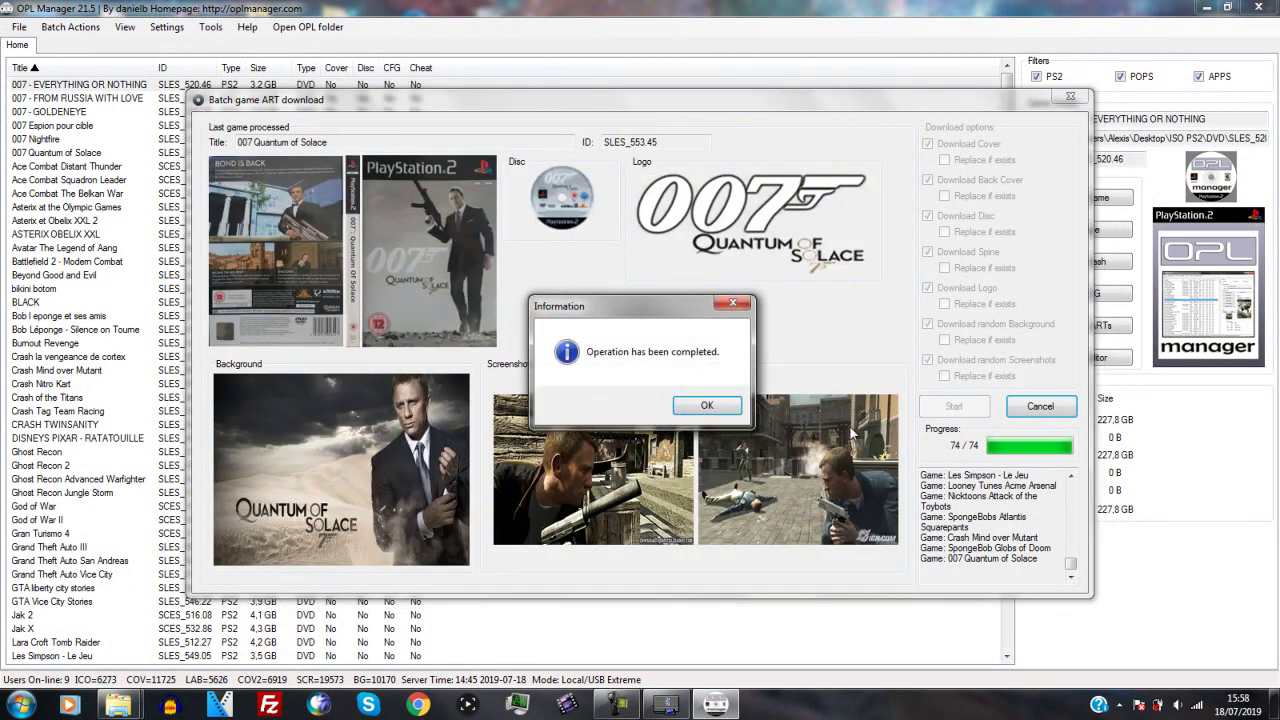
left_click(788, 560)
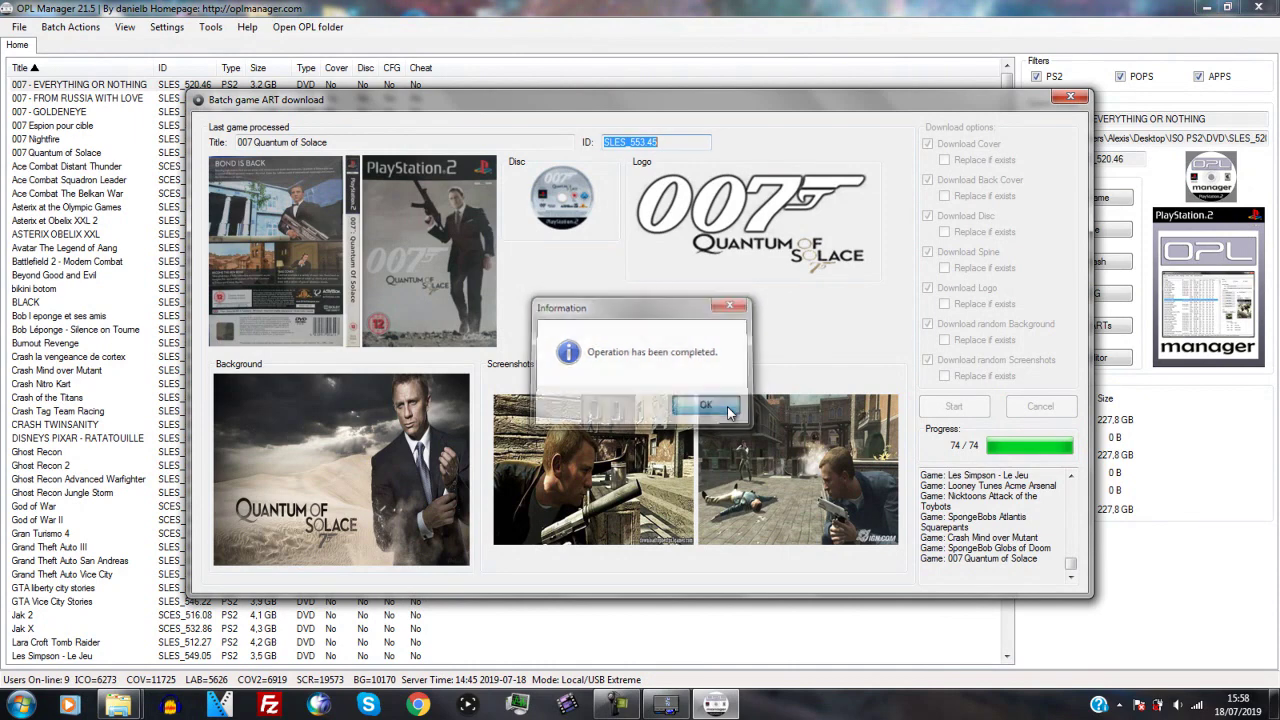
left_click(1070, 96)
Step: Check the downloaded artwork of several games, such as Asterix at the Olympic Games and Gran Turismo 4, across the game list
left_click(310, 208)
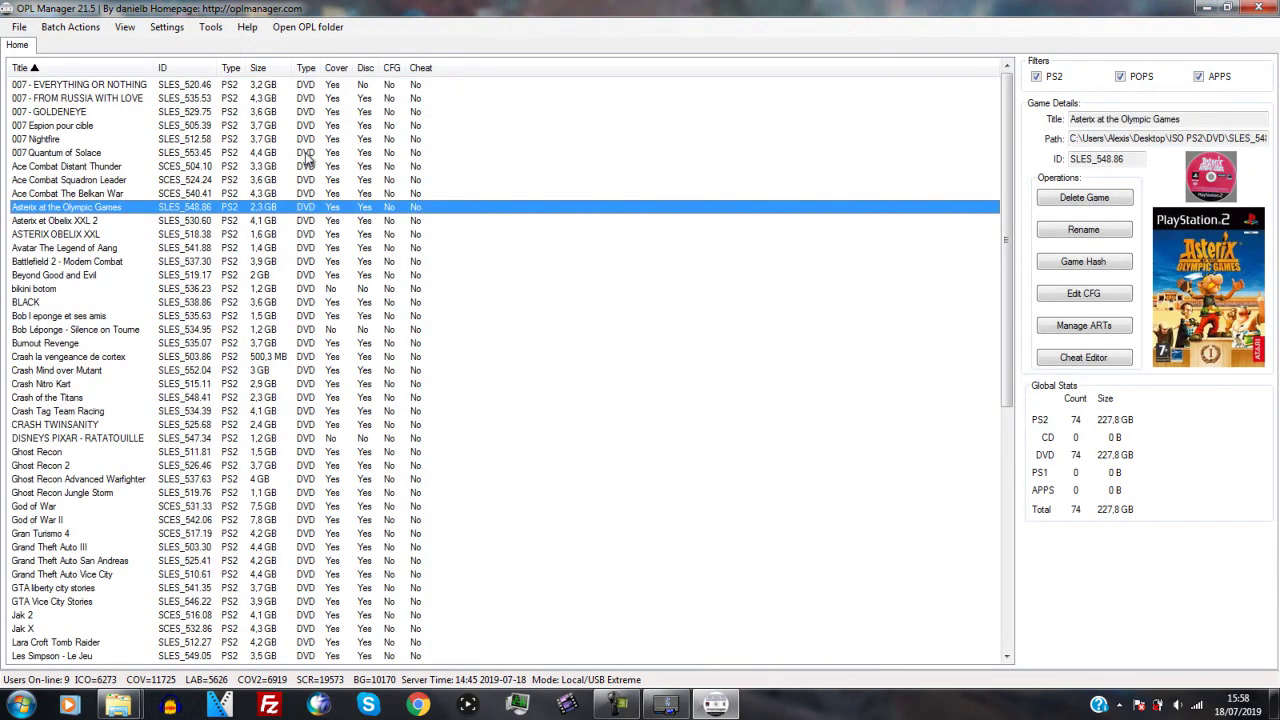
left_click(310, 153)
left_click(390, 383)
left_click(282, 533)
scroll(310, 480, "down", 9)
scroll(300, 425, "down", 2)
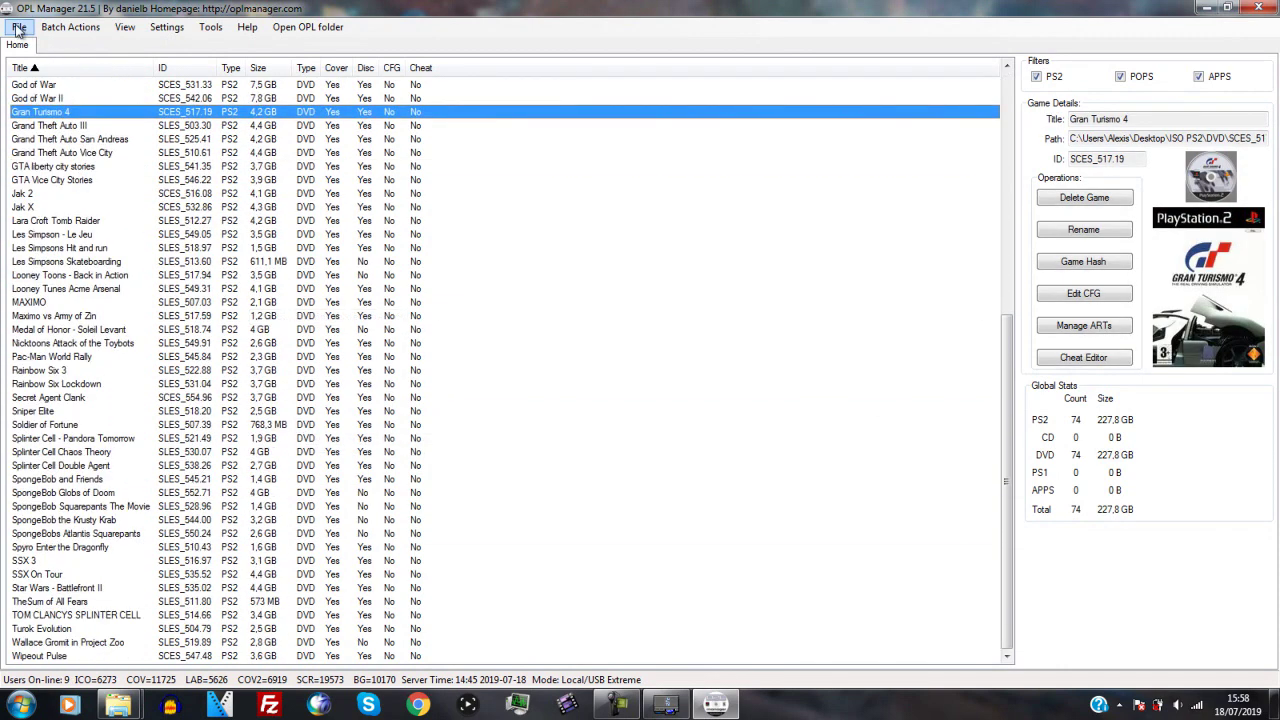
Step: Open the OPL folder and inspect the contents of its ART and DVD subfolders
left_click(19, 27)
mouse_move(50, 36)
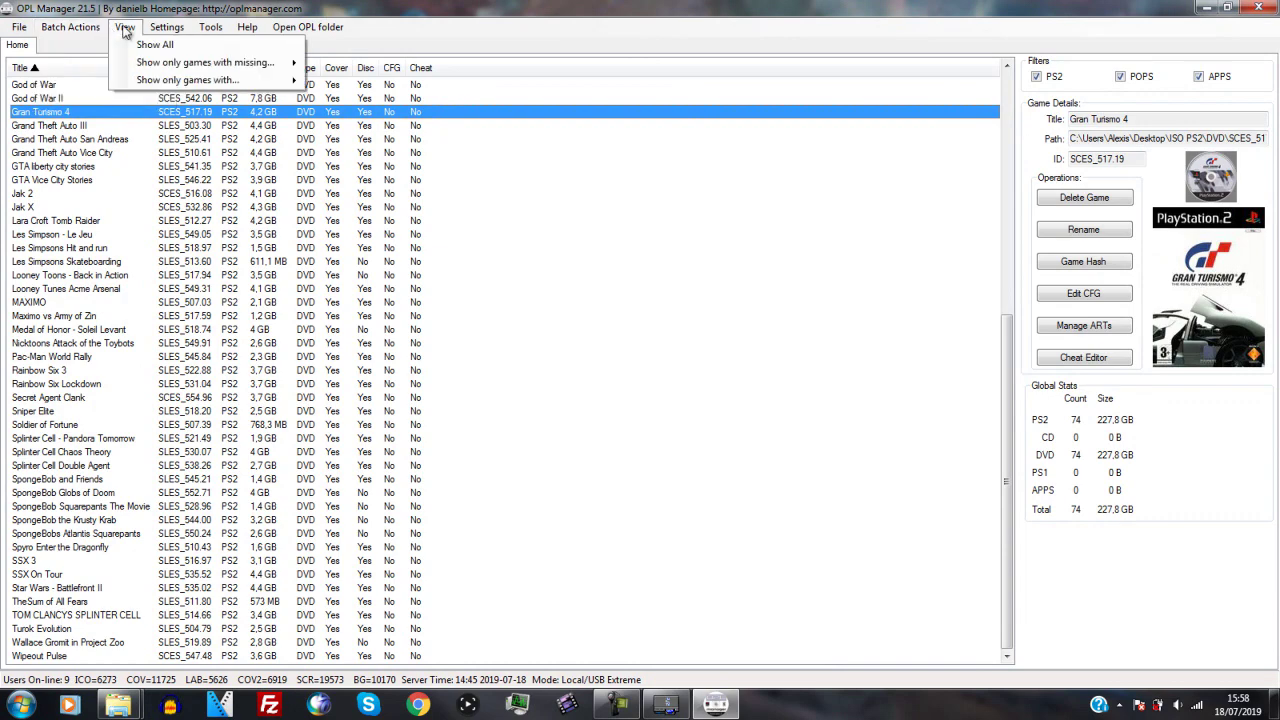
mouse_move(258, 28)
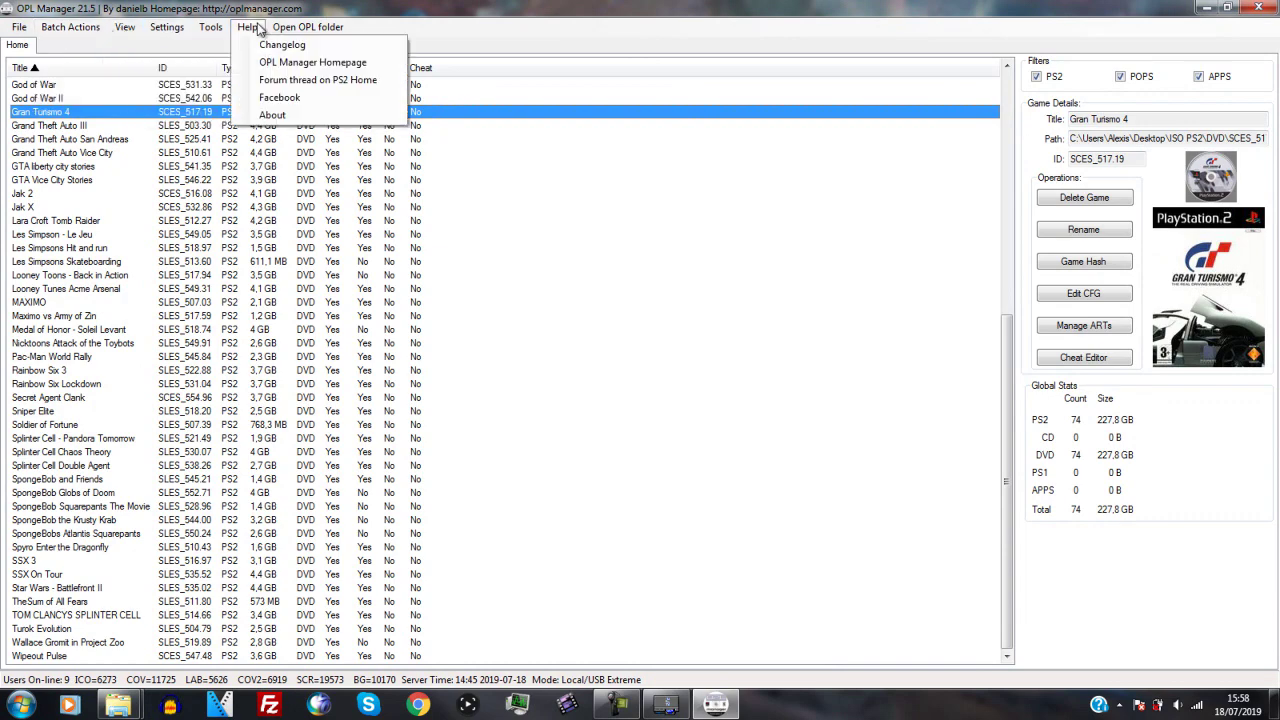
left_click(322, 27)
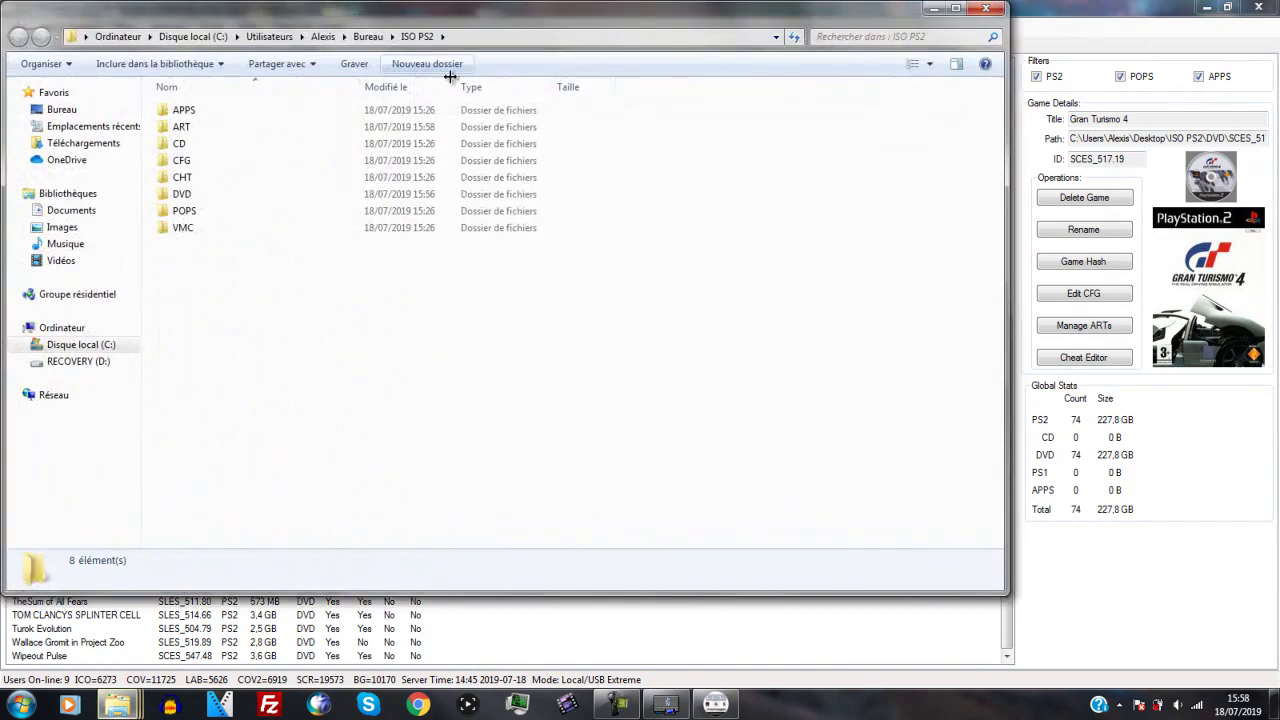
double_click(249, 126)
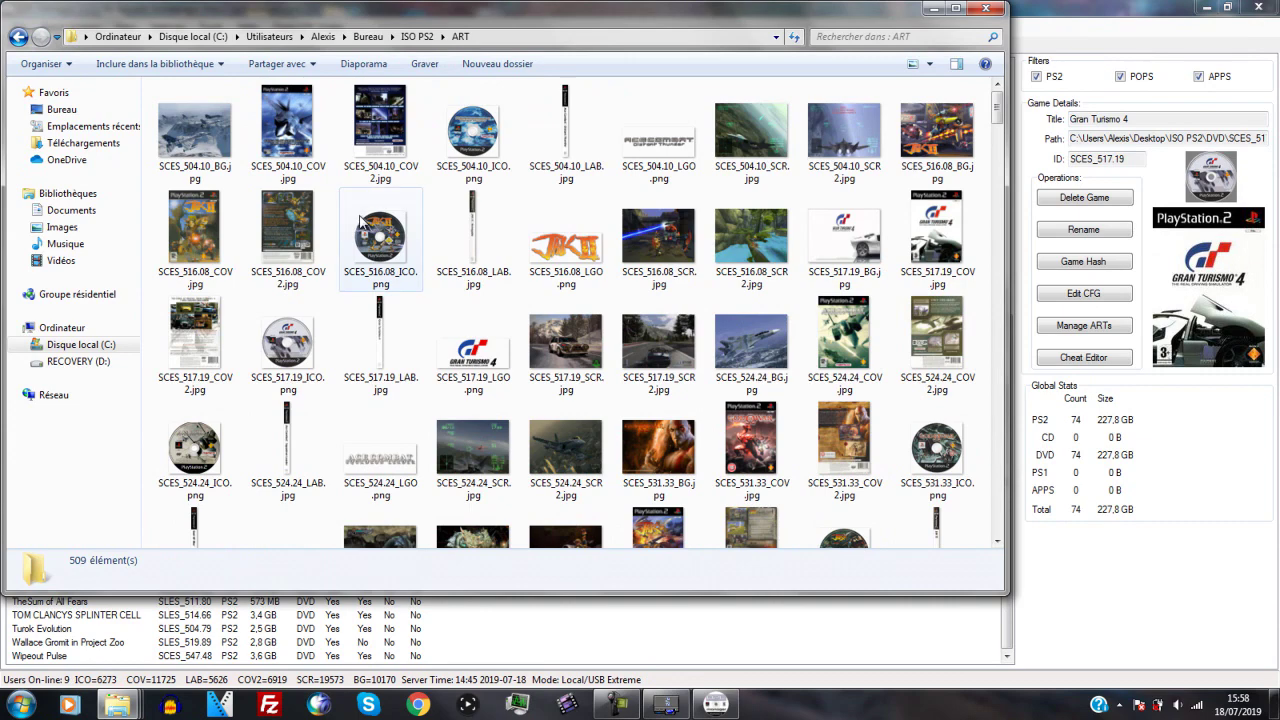
left_click(417, 36)
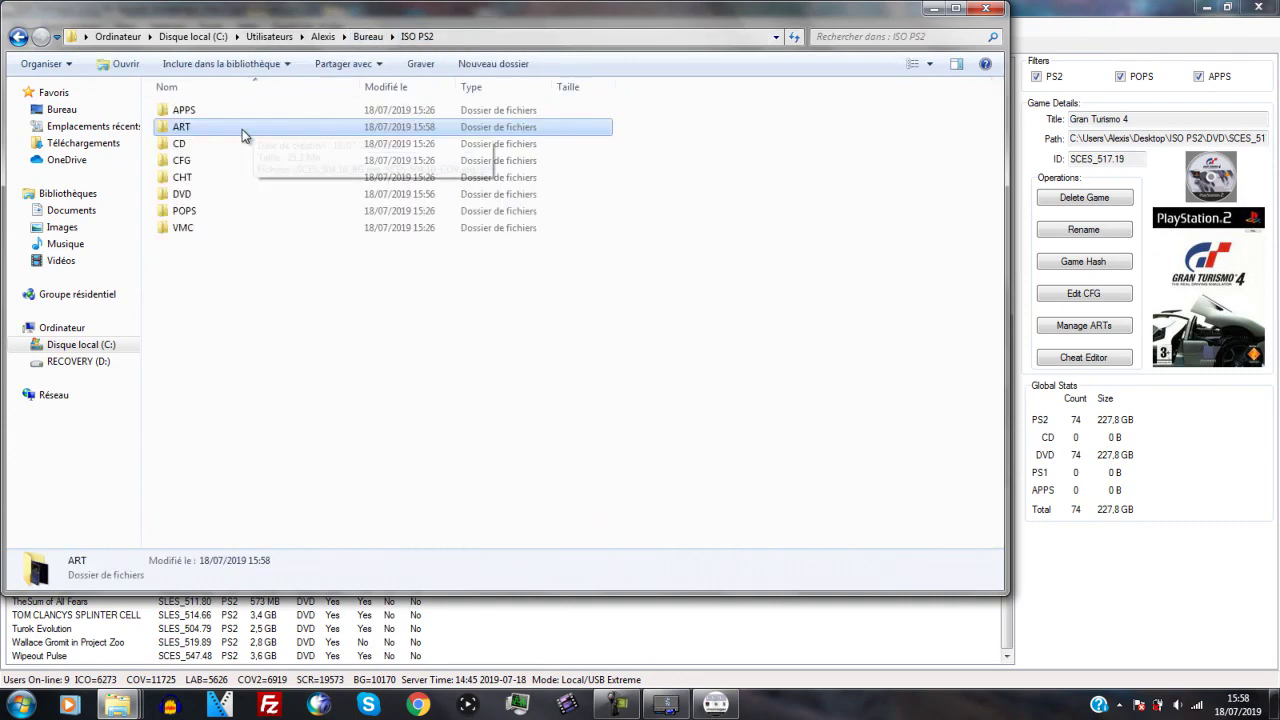
double_click(222, 196)
left_click(312, 178)
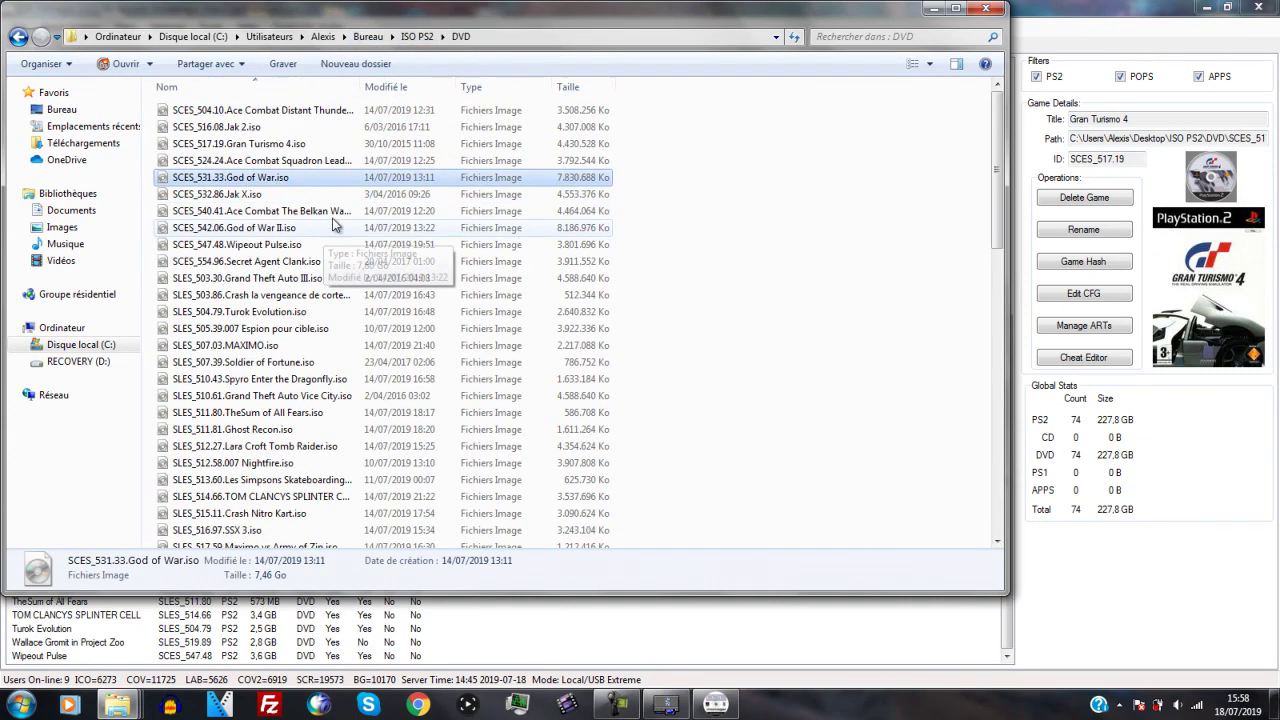
left_click(986, 8)
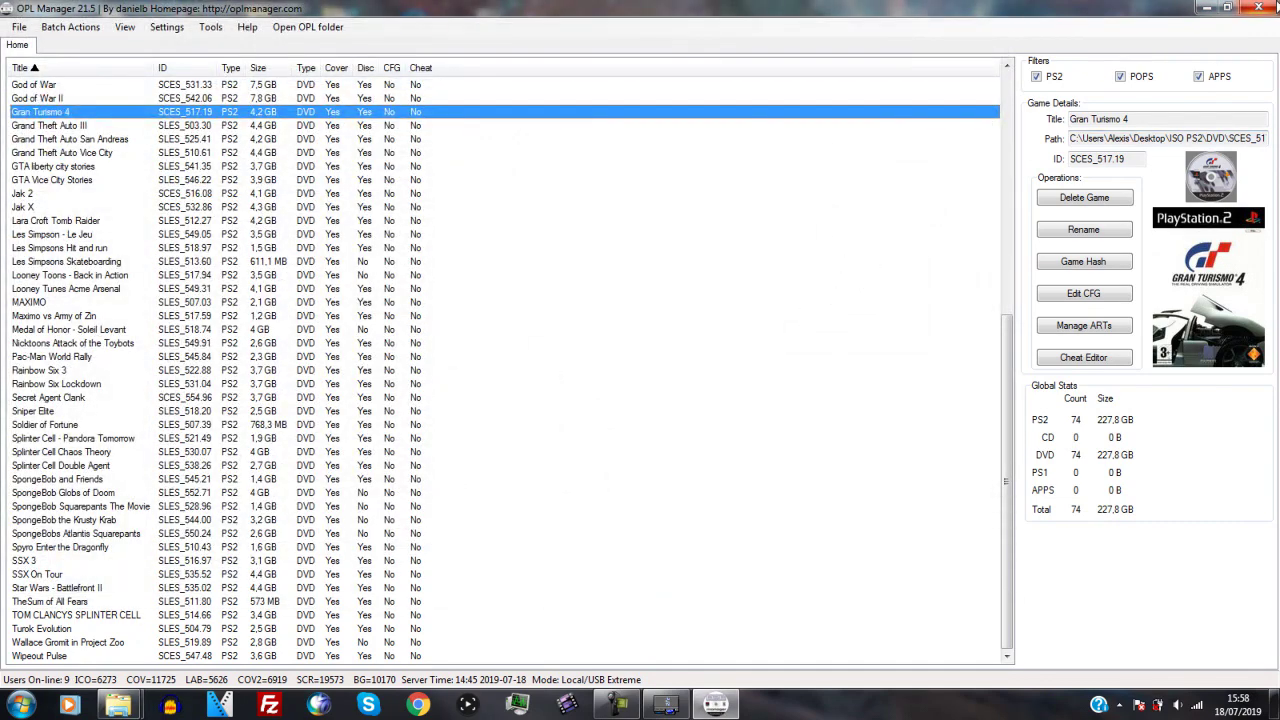
Step: Close OPL Manager and the leftover OPL_Manager_V21.5 and WinHIIP_V1.7.6 folder windows
left_click(1258, 7)
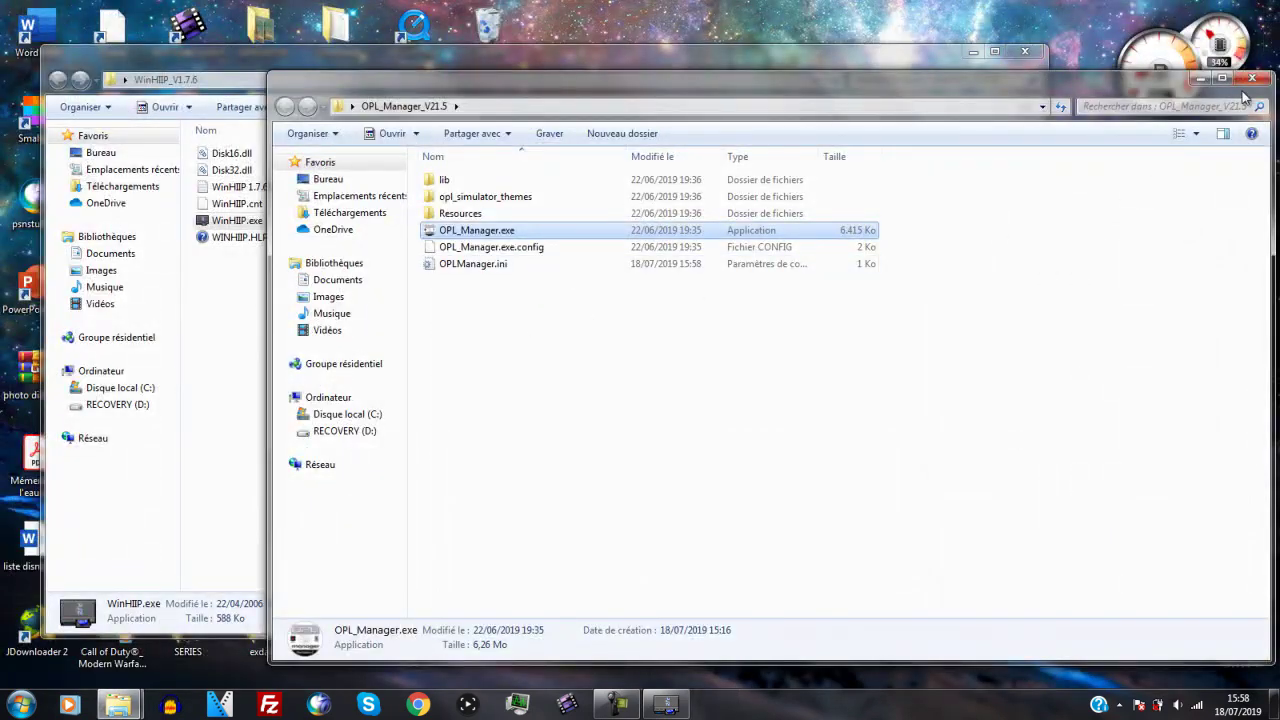
left_click(1252, 78)
left_click(1025, 51)
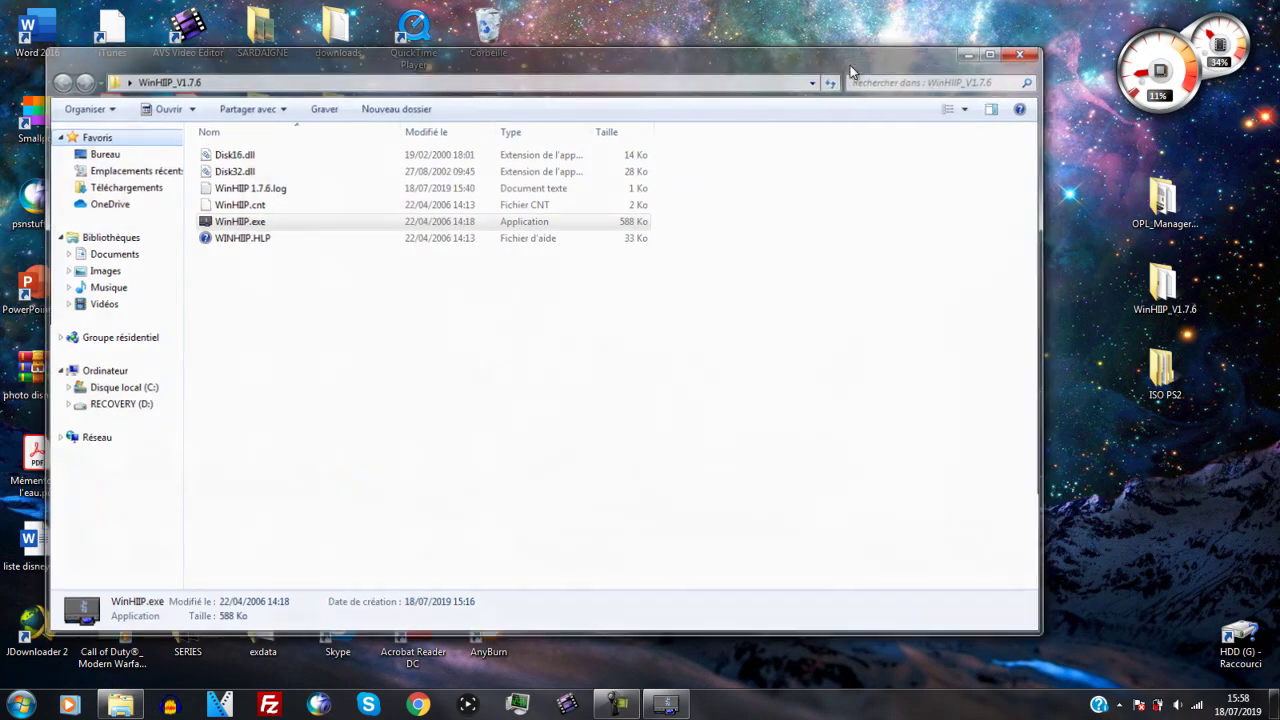
Step: Switch to WinHIIP and open the file chooser for adding image files to the PS2 drive
left_click(668, 708)
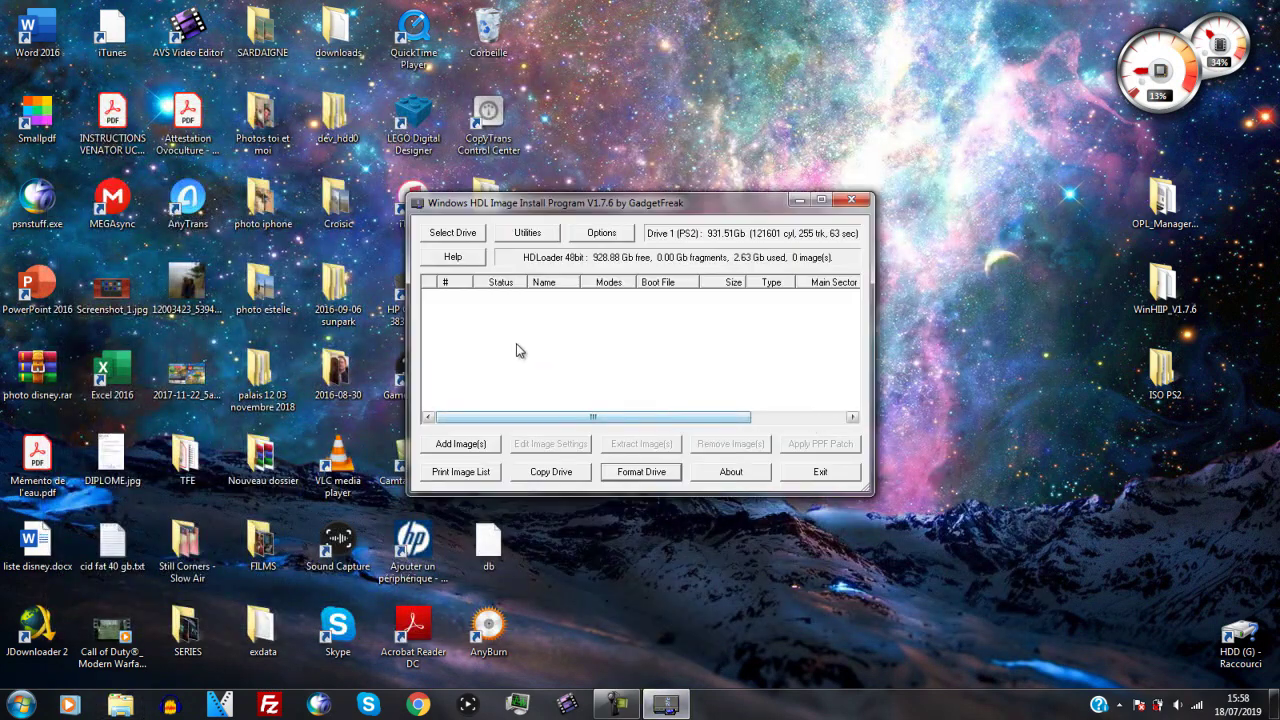
left_click(470, 446)
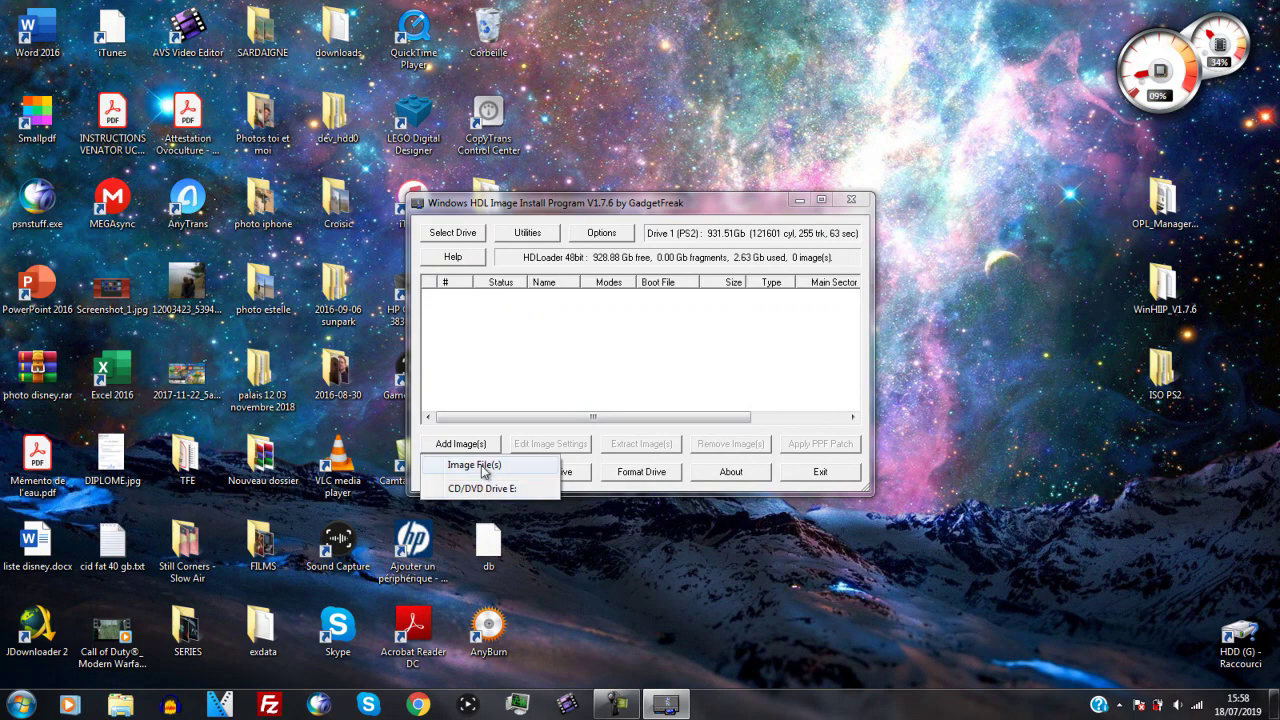
left_click(480, 467)
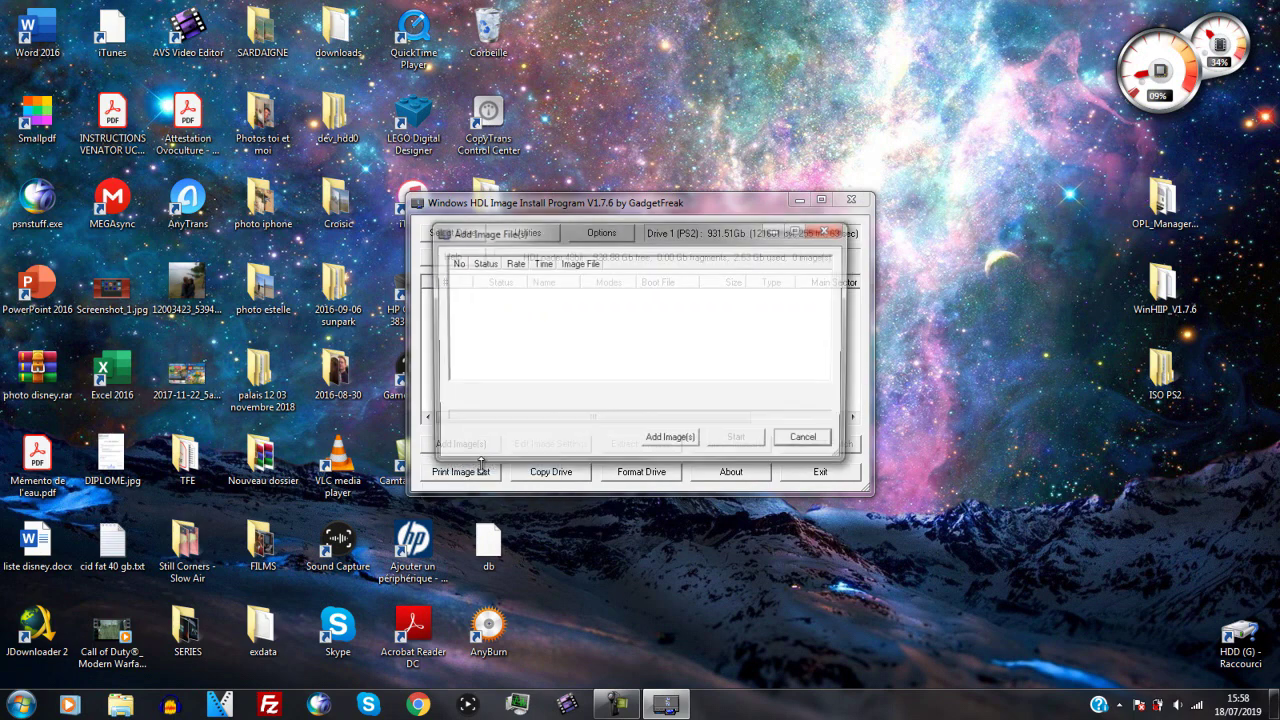
left_click(641, 443)
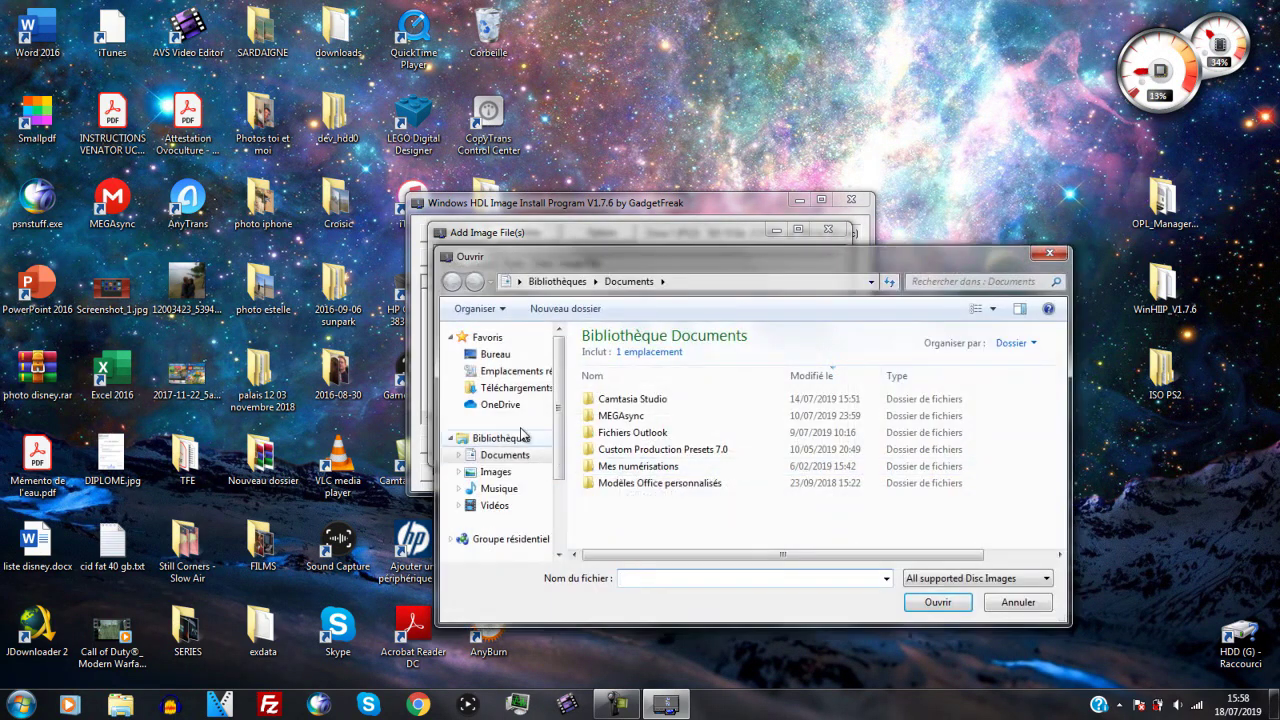
Step: Browse to the DVD folder inside the desktop's ISO PS2 folder
left_click(525, 356)
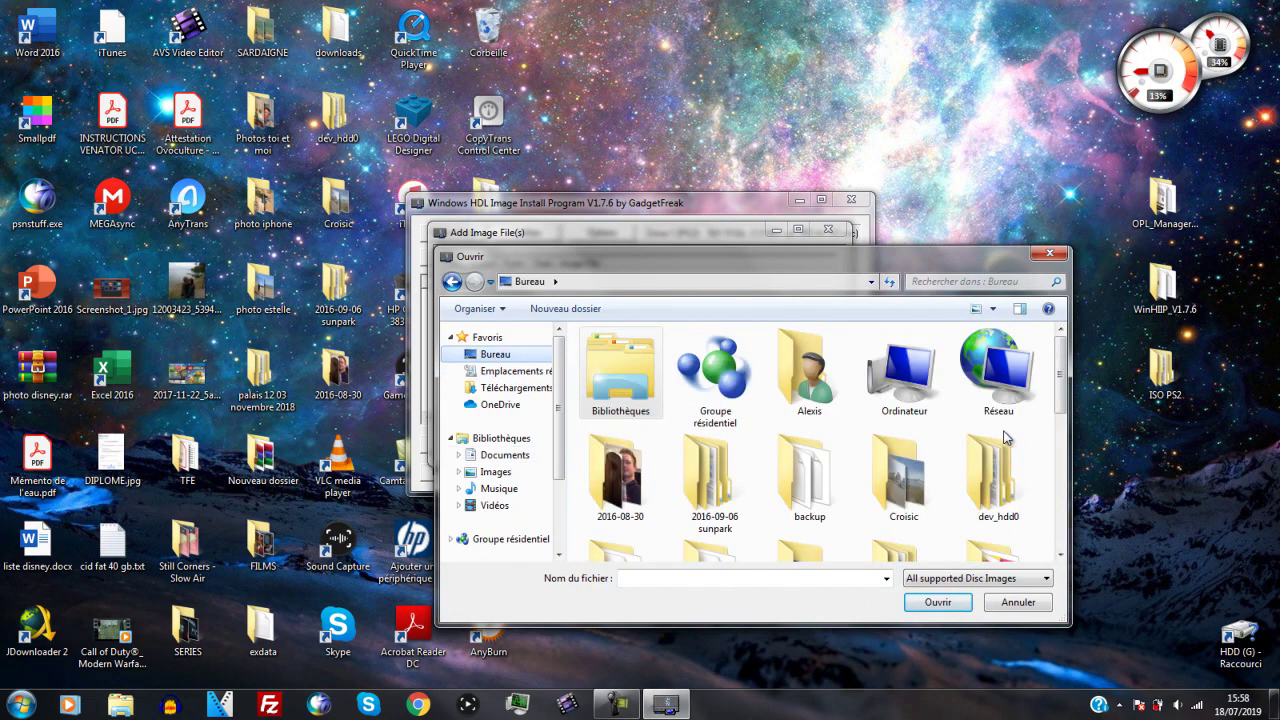
scroll(1058, 422, "down", 2)
scroll(1058, 422, "down", 2)
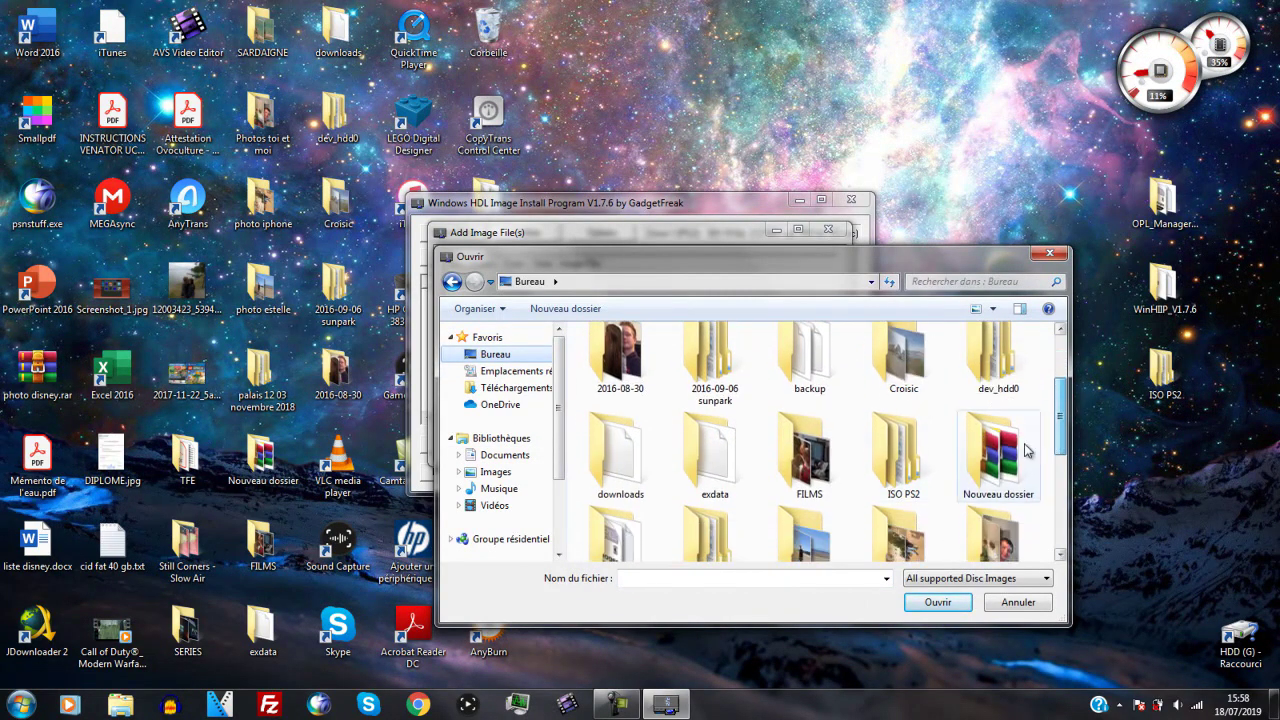
double_click(903, 455)
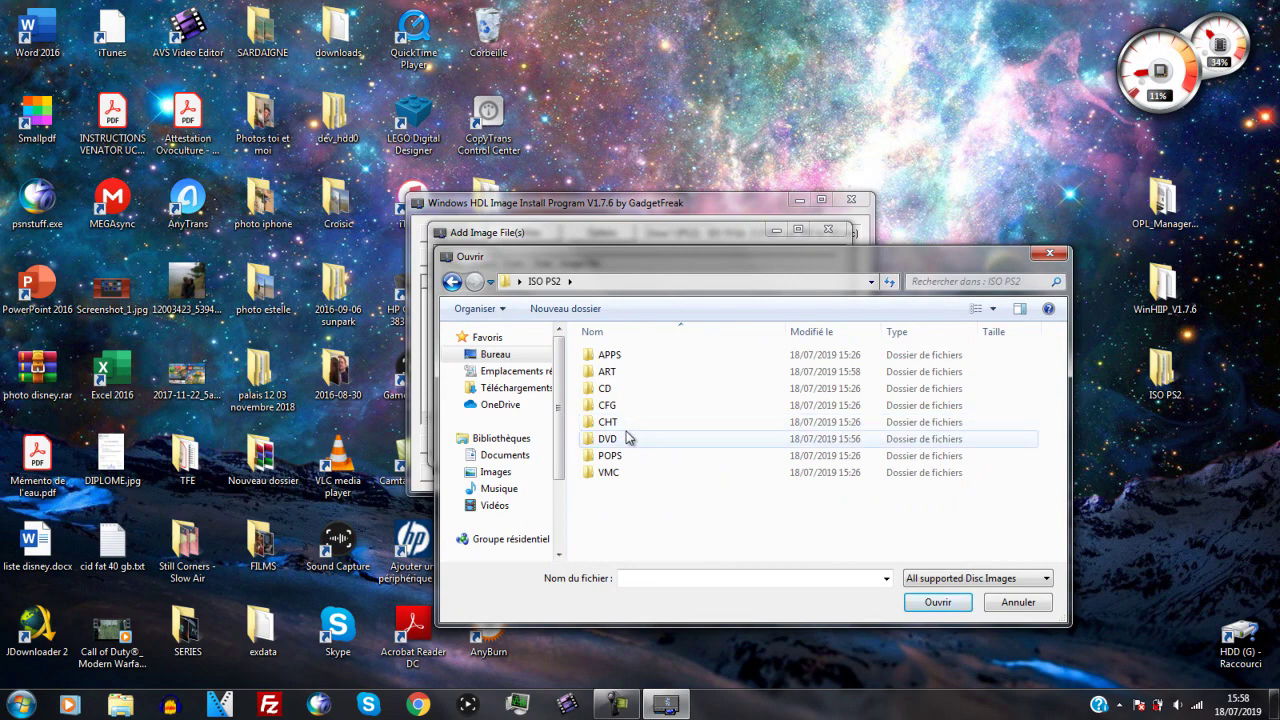
left_click(452, 281)
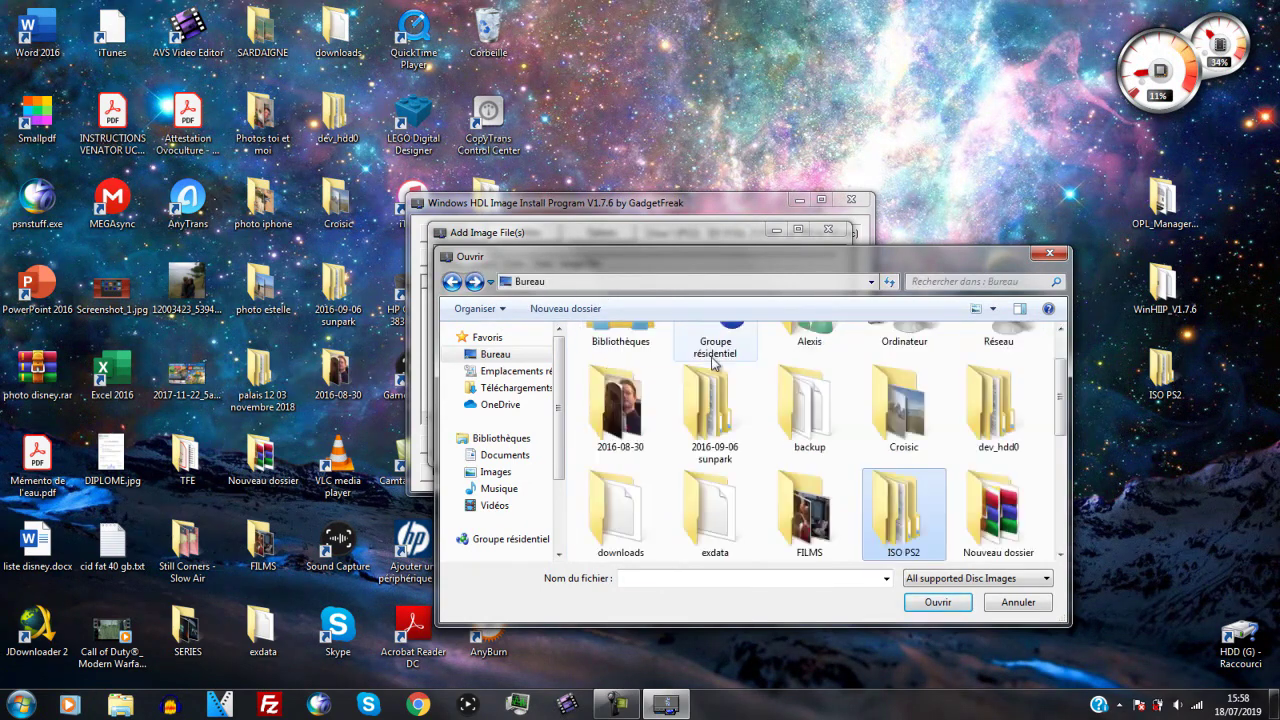
left_click(912, 562)
double_click(910, 555)
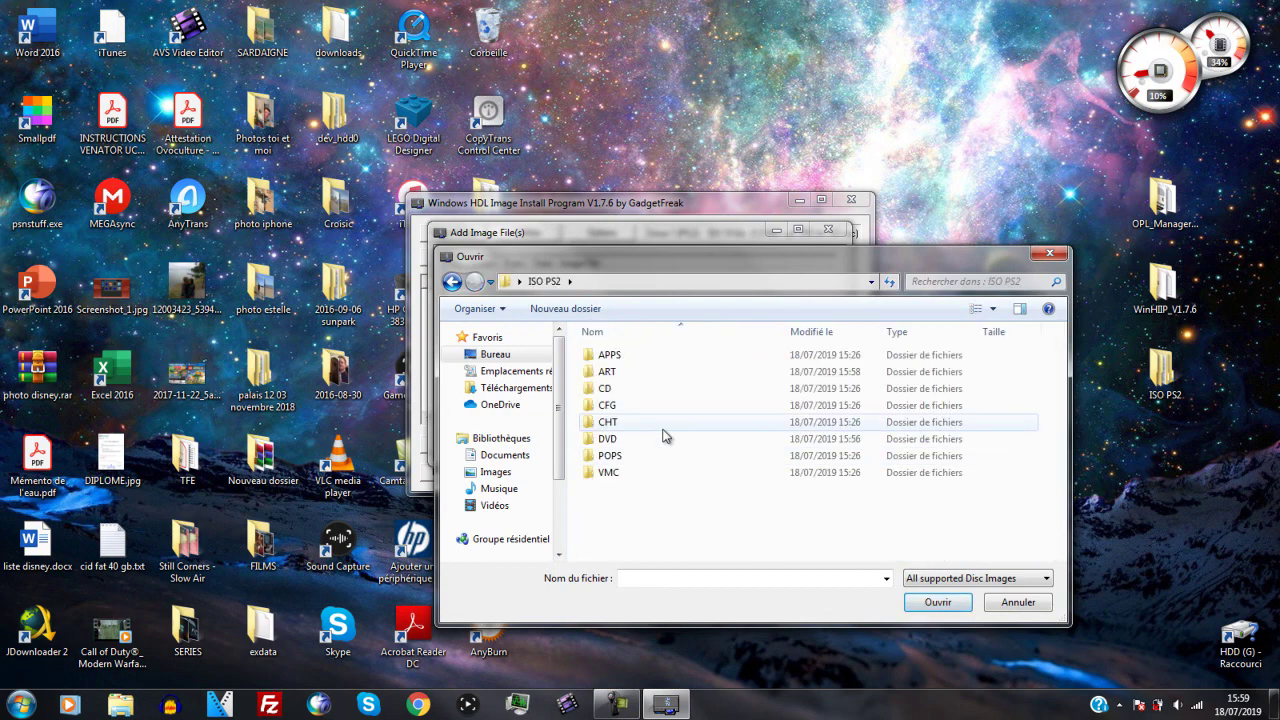
double_click(627, 441)
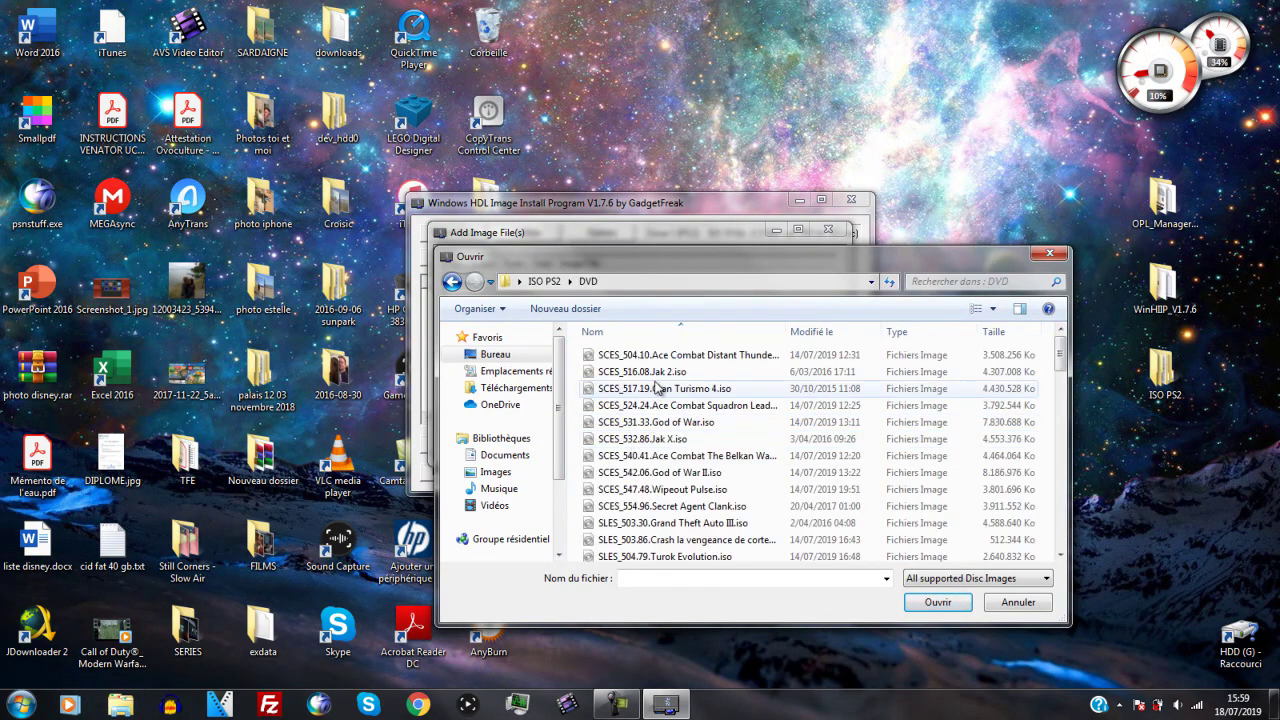
Step: Queue all ISO files from the DVD folder and start installing them on the PS2 drive
left_click(700, 358)
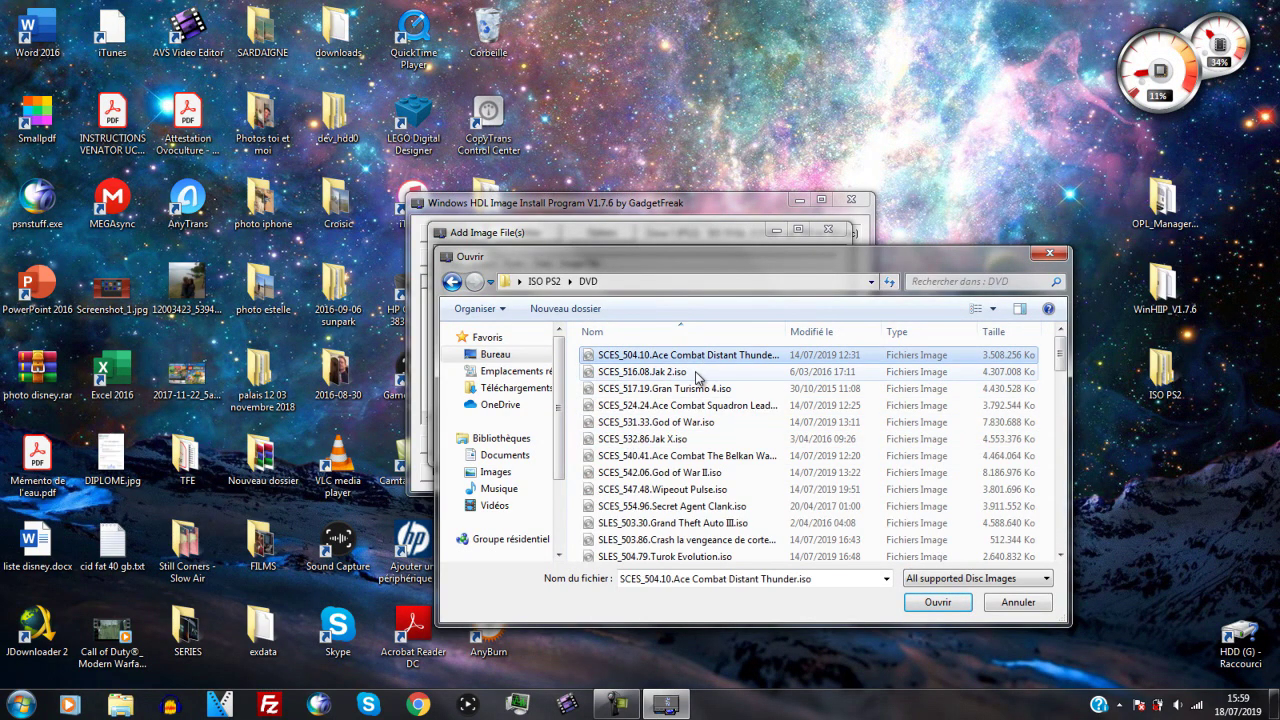
key("ctrl+a")
left_click(925, 604)
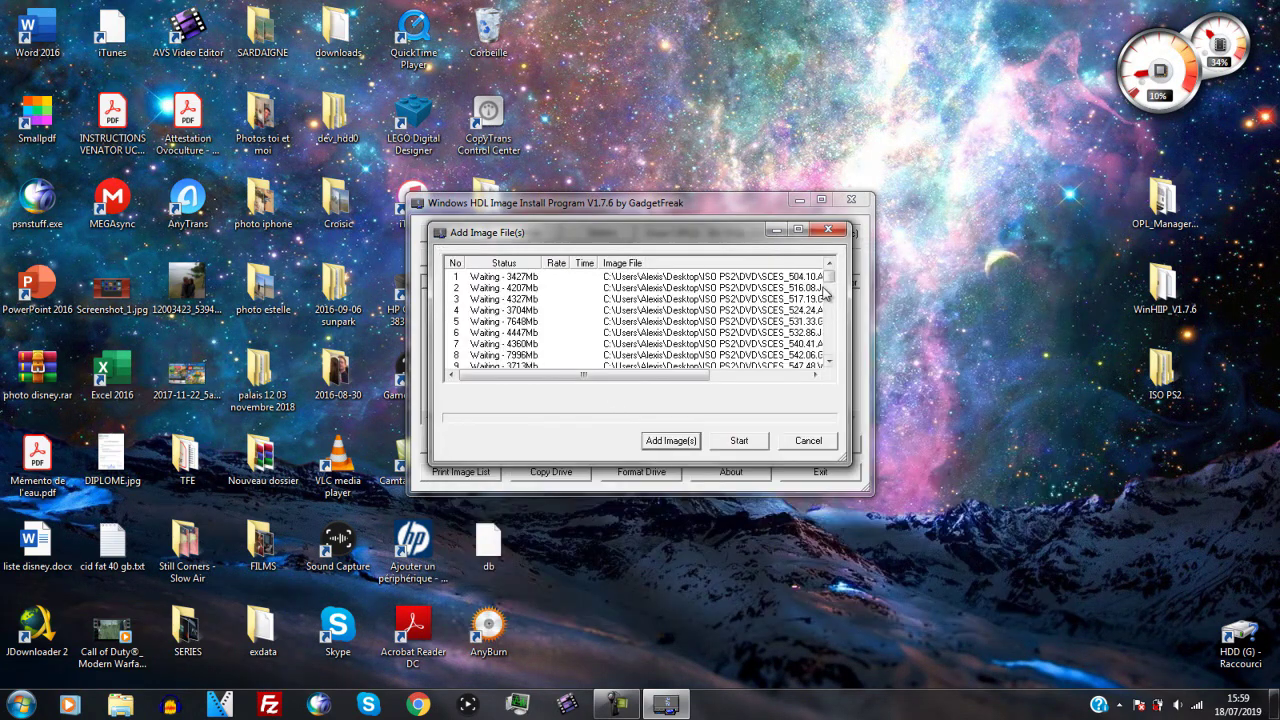
mouse_move(828, 280)
left_mouse_down()
mouse_move(828, 356)
mouse_move(828, 276)
left_mouse_up()
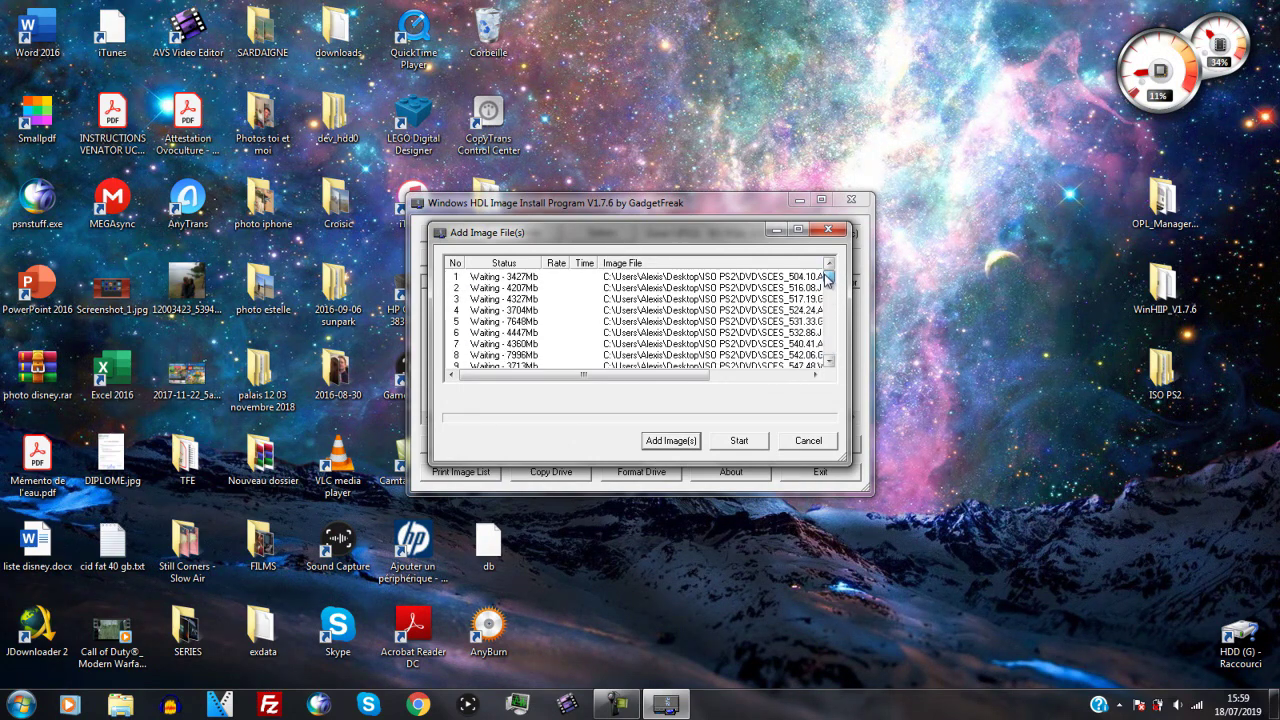
left_click(739, 442)
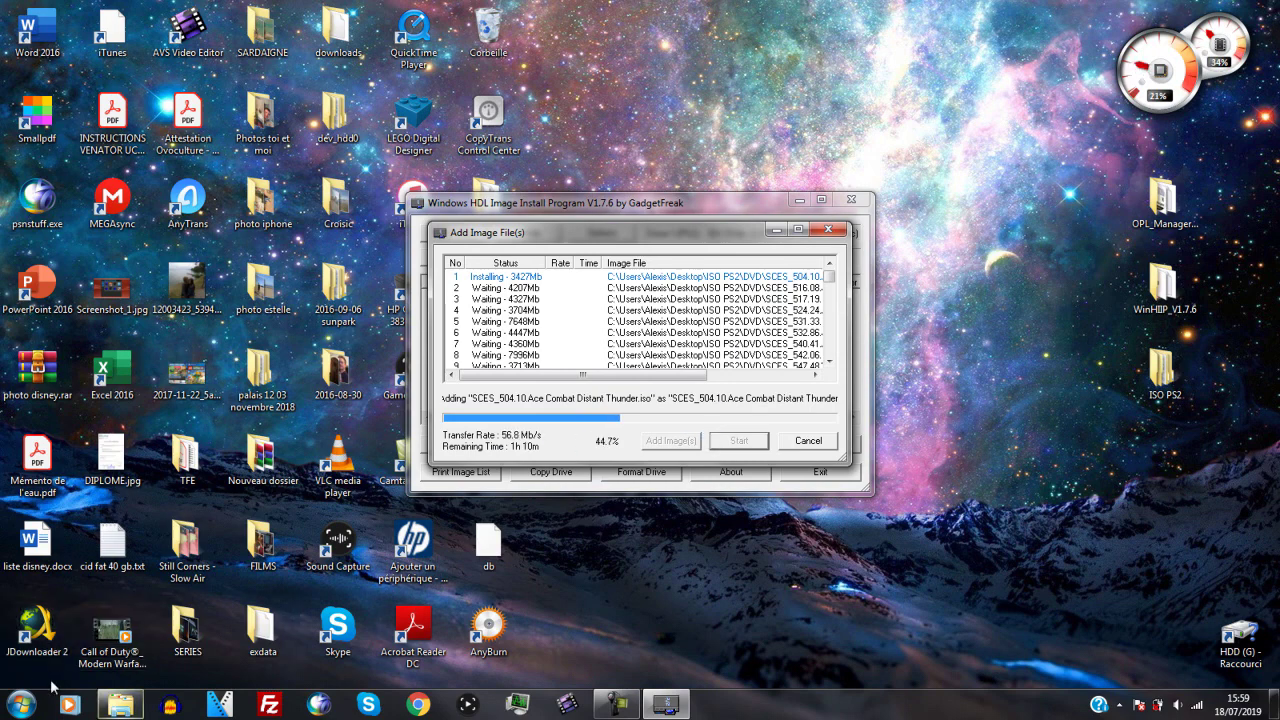
Step: Open the SONY (H:) USB drive and move its window aside to uncover the ISO PS2 folder on the desktop
left_click(603, 397)
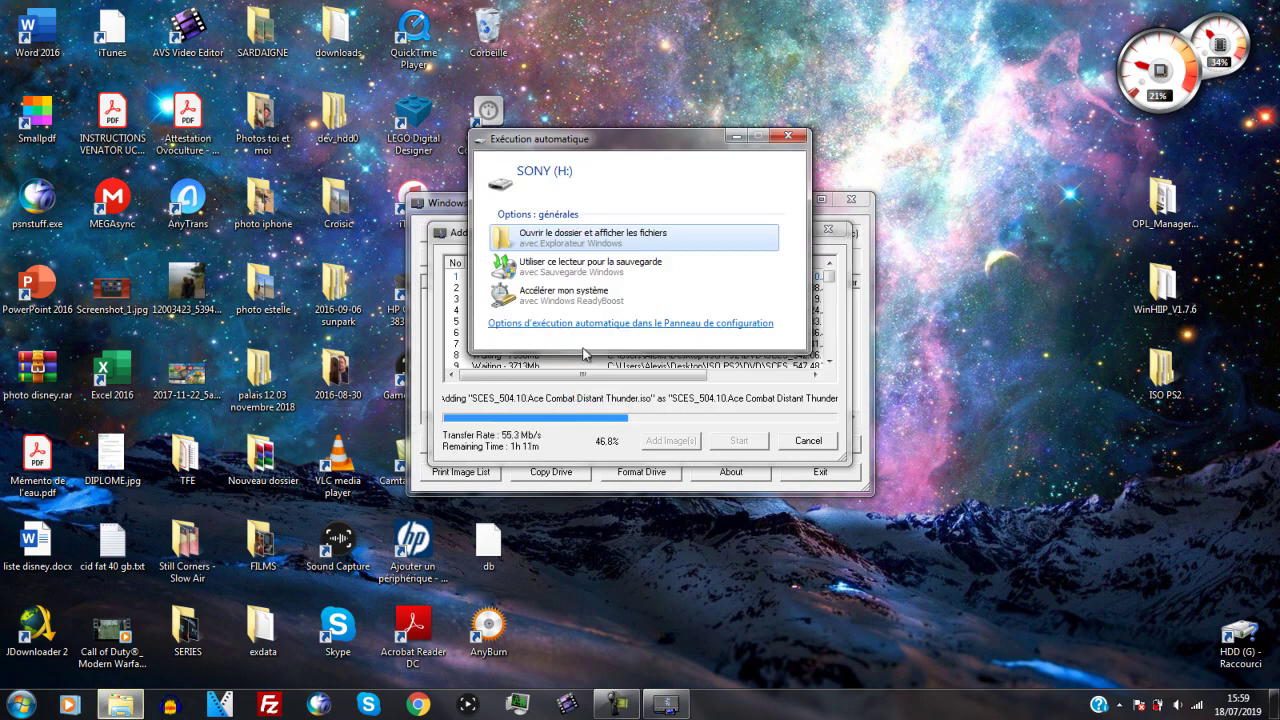
left_click(611, 241)
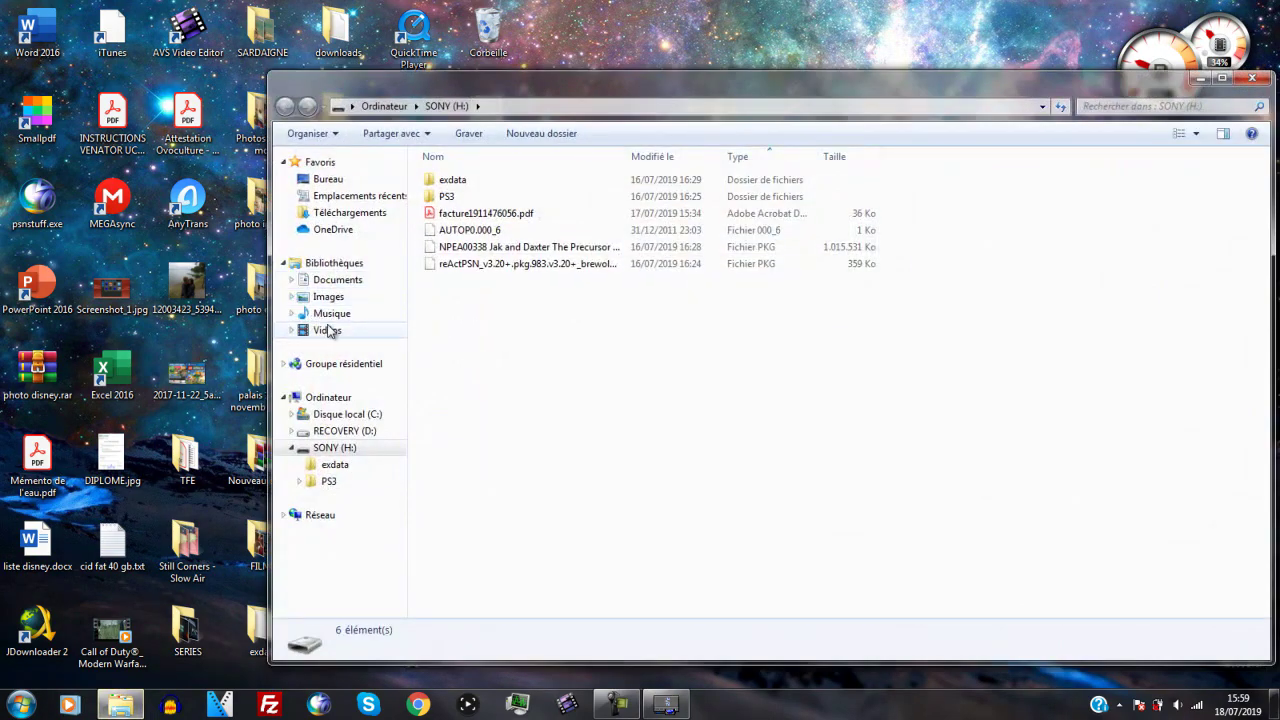
left_click(330, 398)
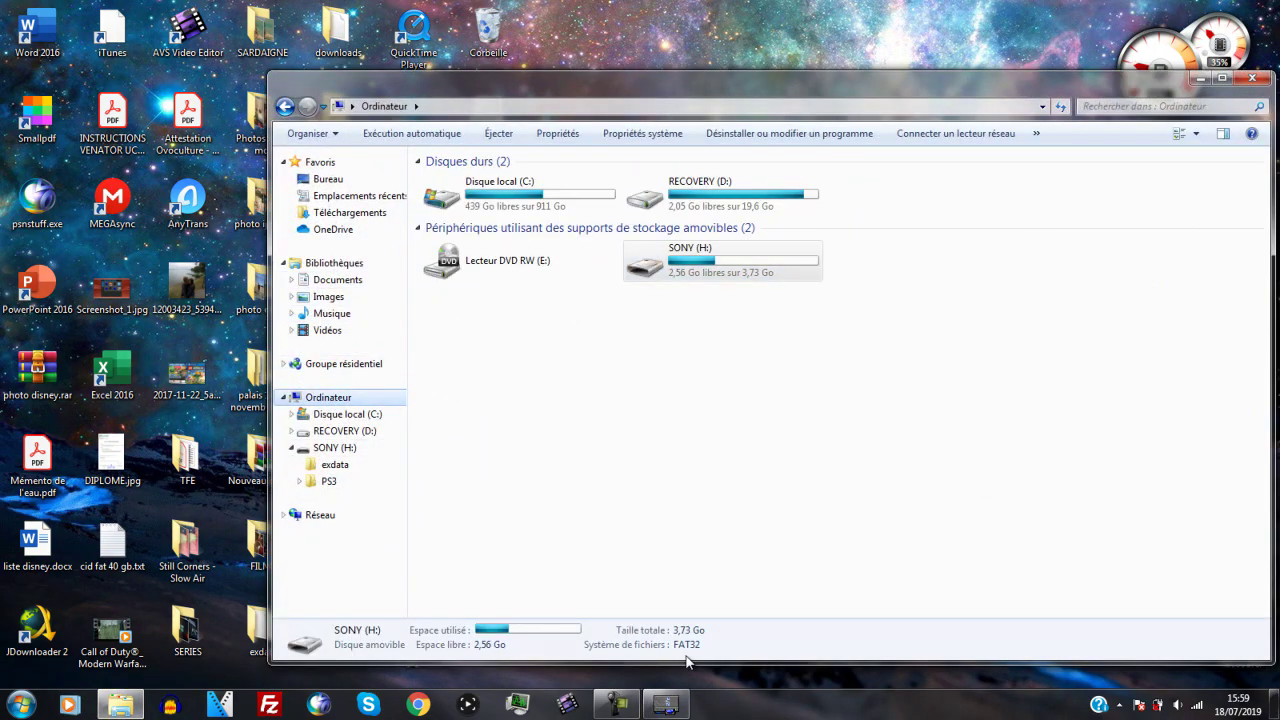
double_click(720, 279)
left_click_drag(1030, 93, 678, 100)
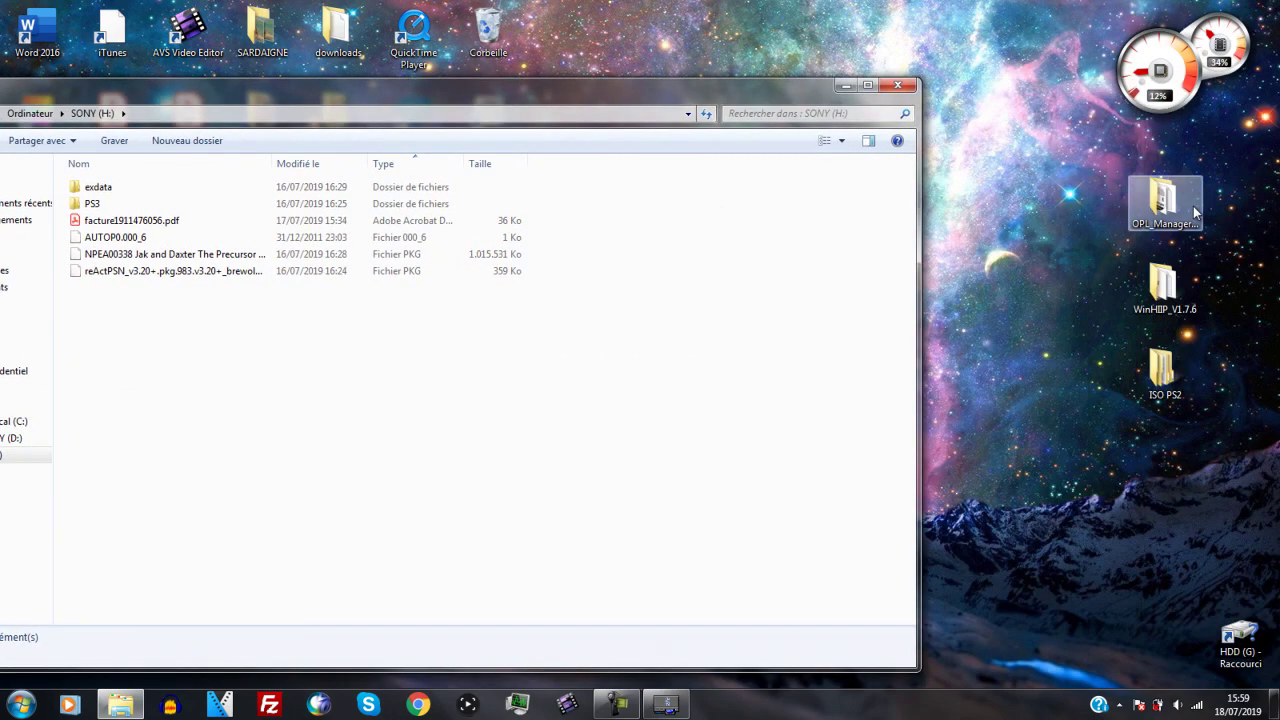
Step: Open the desktop's ISO PS2 folder and place its window beside the SONY (H:) window
left_click(1160, 380)
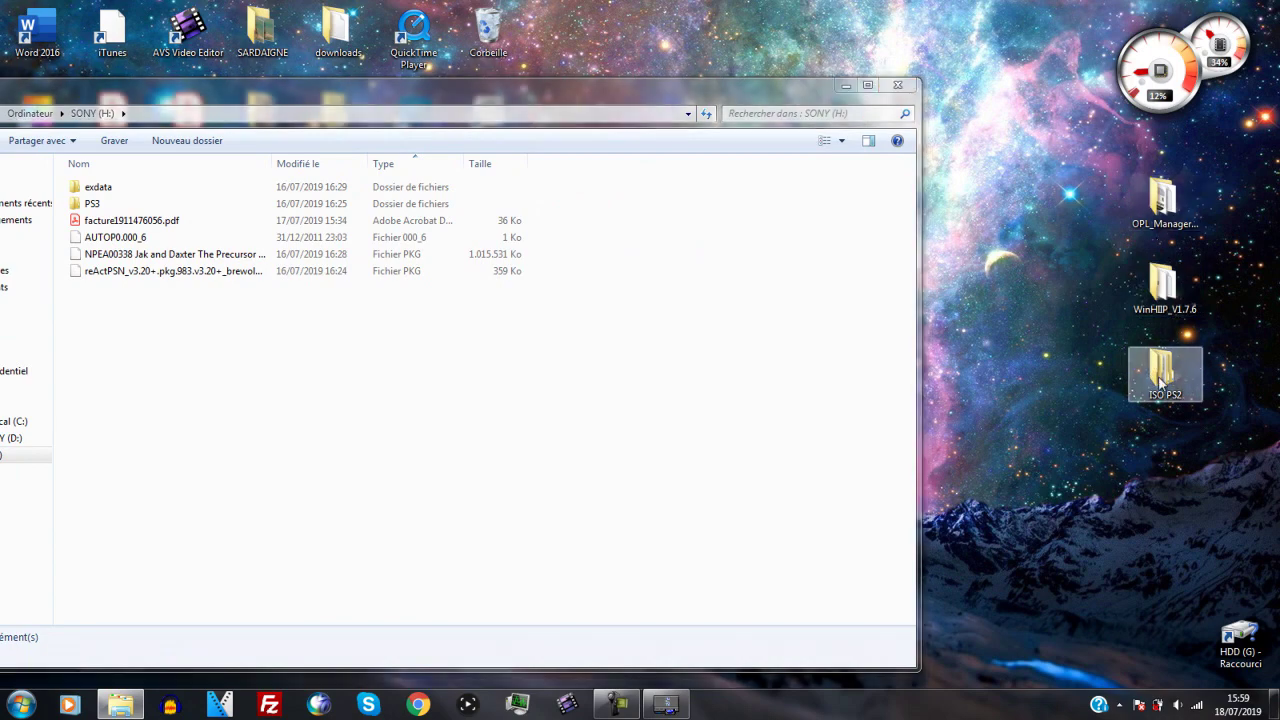
double_click(1160, 380)
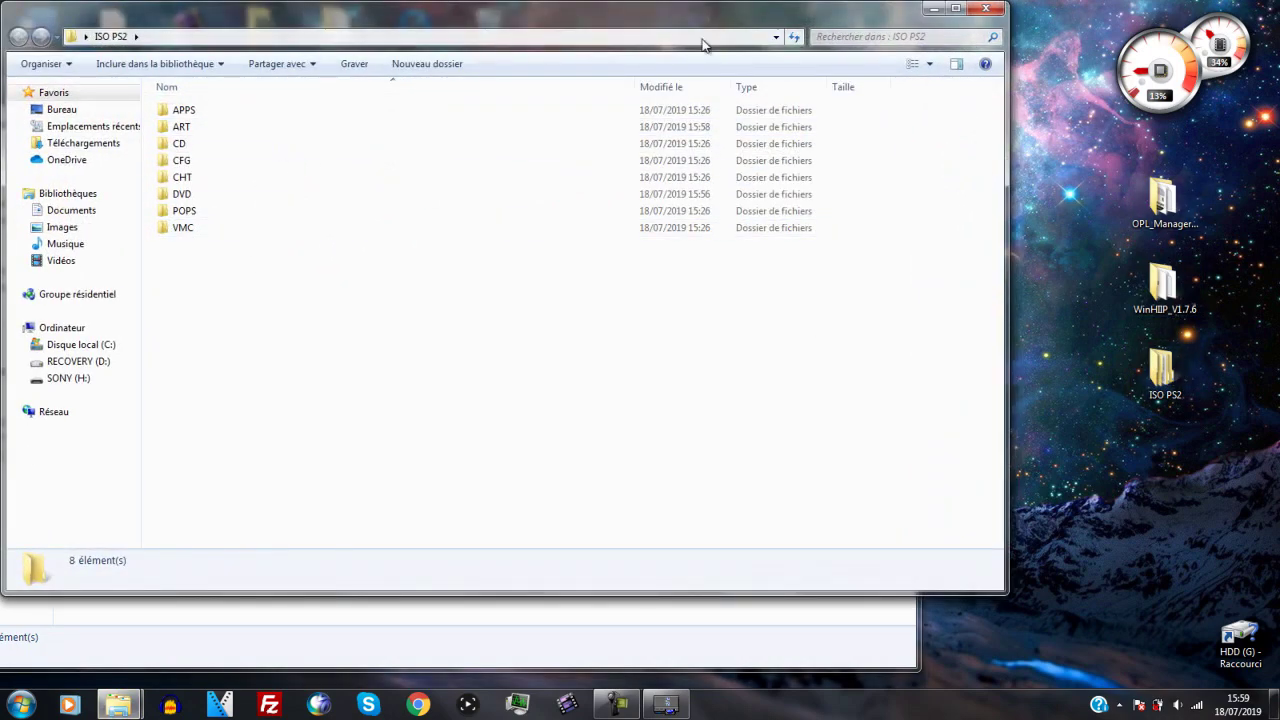
left_click_drag(703, 20, 1279, 160)
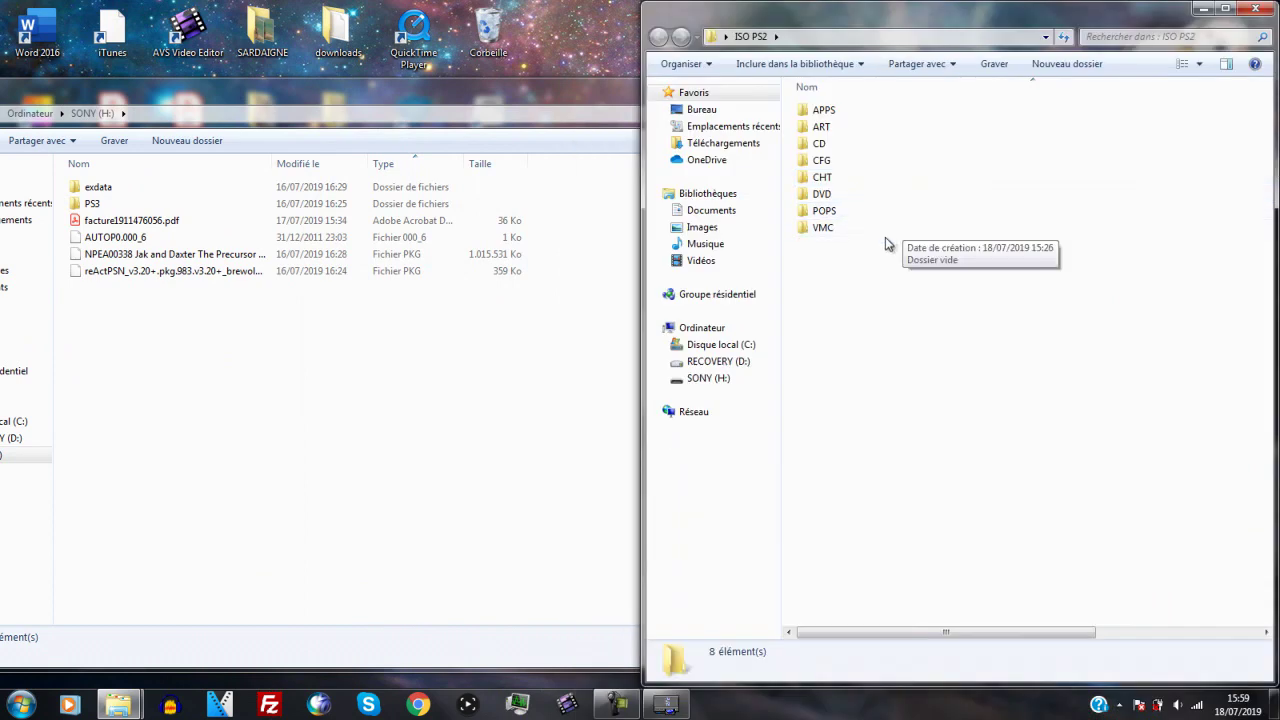
Step: Look at the artwork images inside the ART folder and copy the whole ART folder to the root of SONY (H:)
double_click(846, 129)
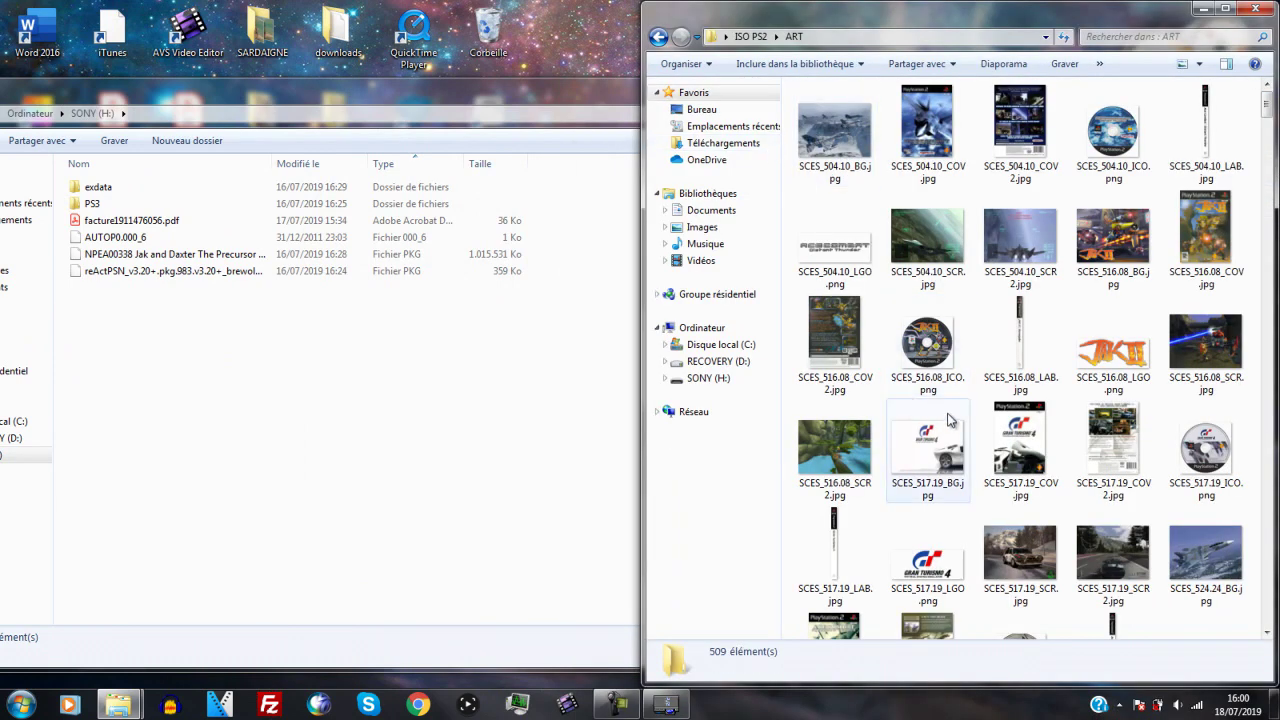
left_click(830, 118)
left_click(916, 123)
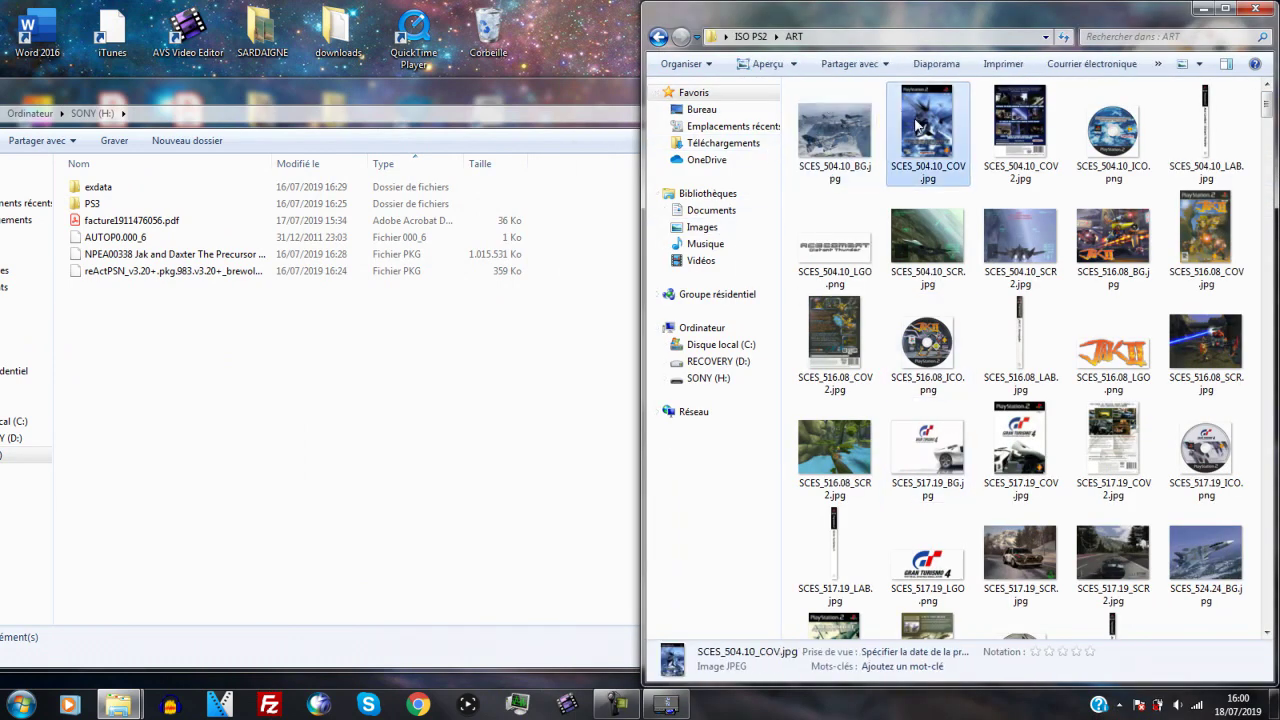
left_click(658, 38)
left_click_drag(849, 127, 296, 358)
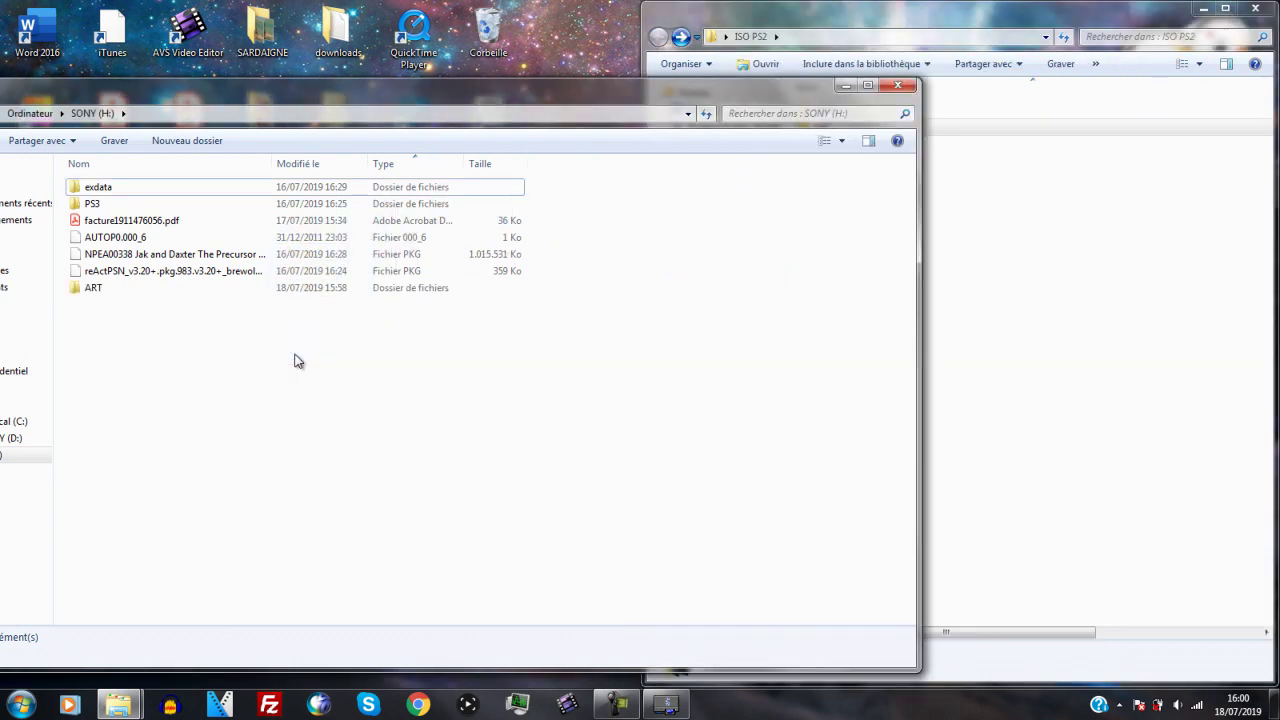
Step: Close the ISO PS2 folder window and, once the ART copy has finished, the SONY (H:) window
left_click_drag(986, 21, 614, 24)
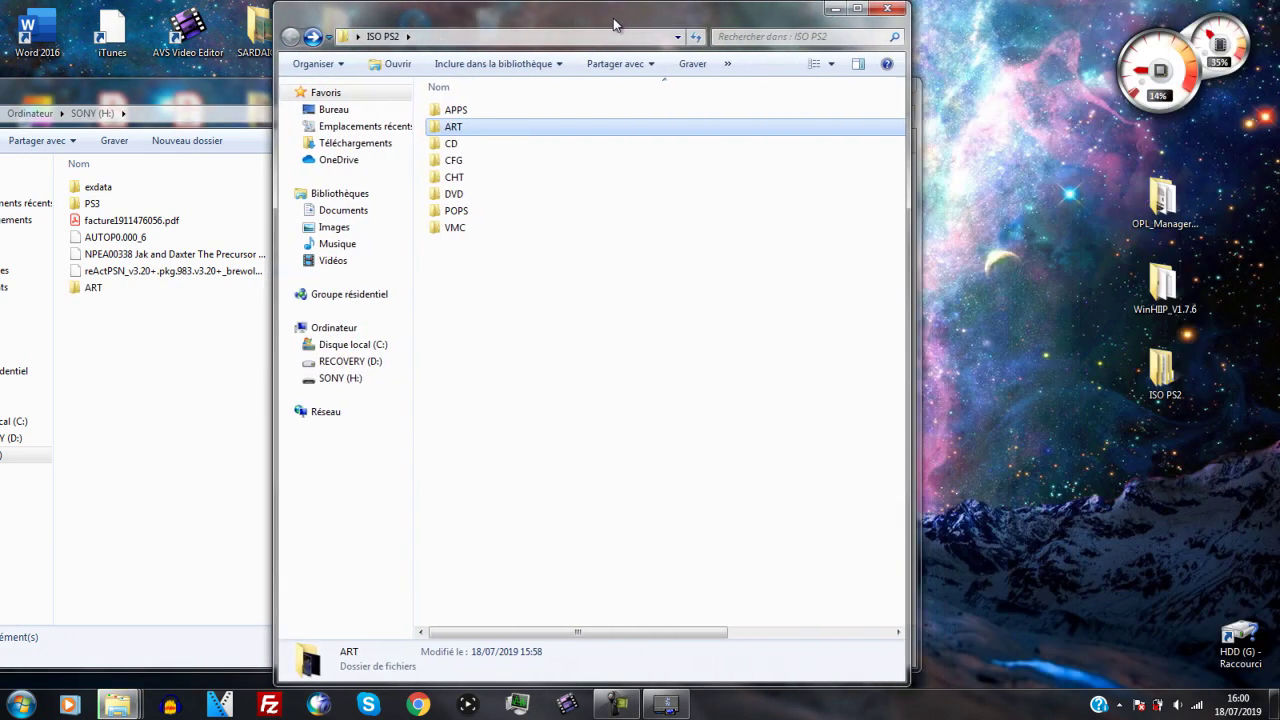
left_click(887, 8)
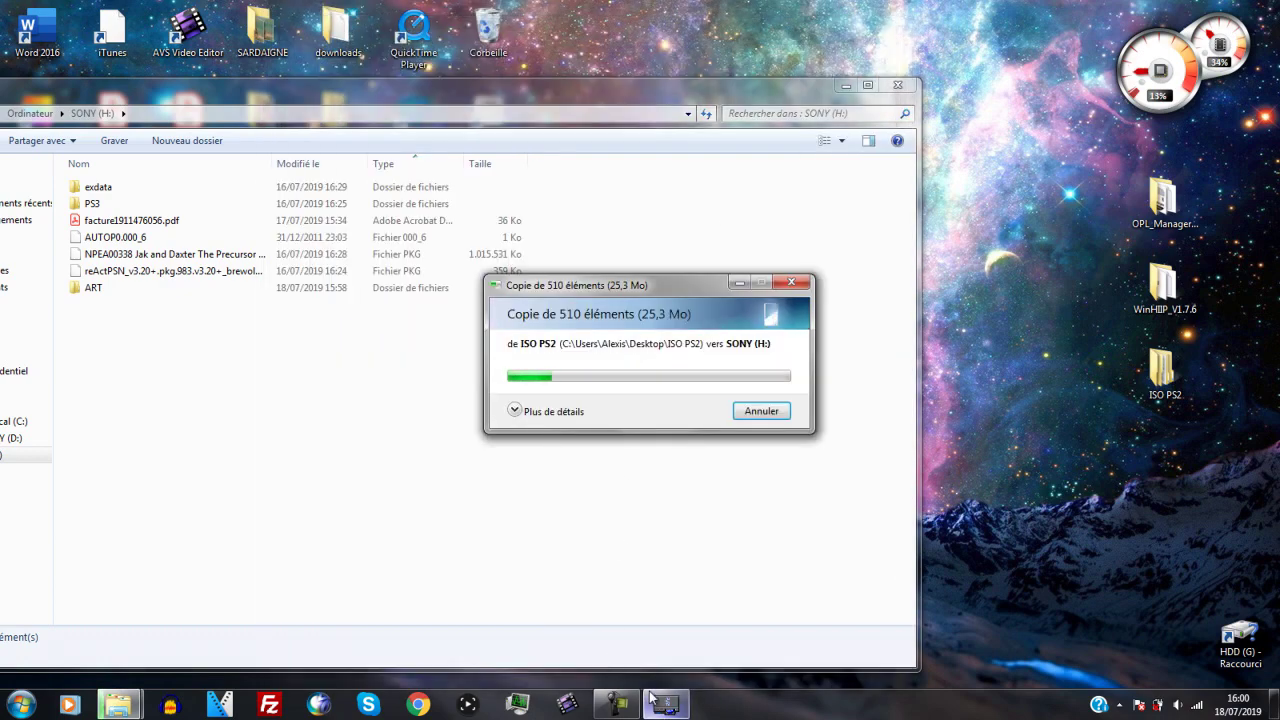
mouse_move(651, 697)
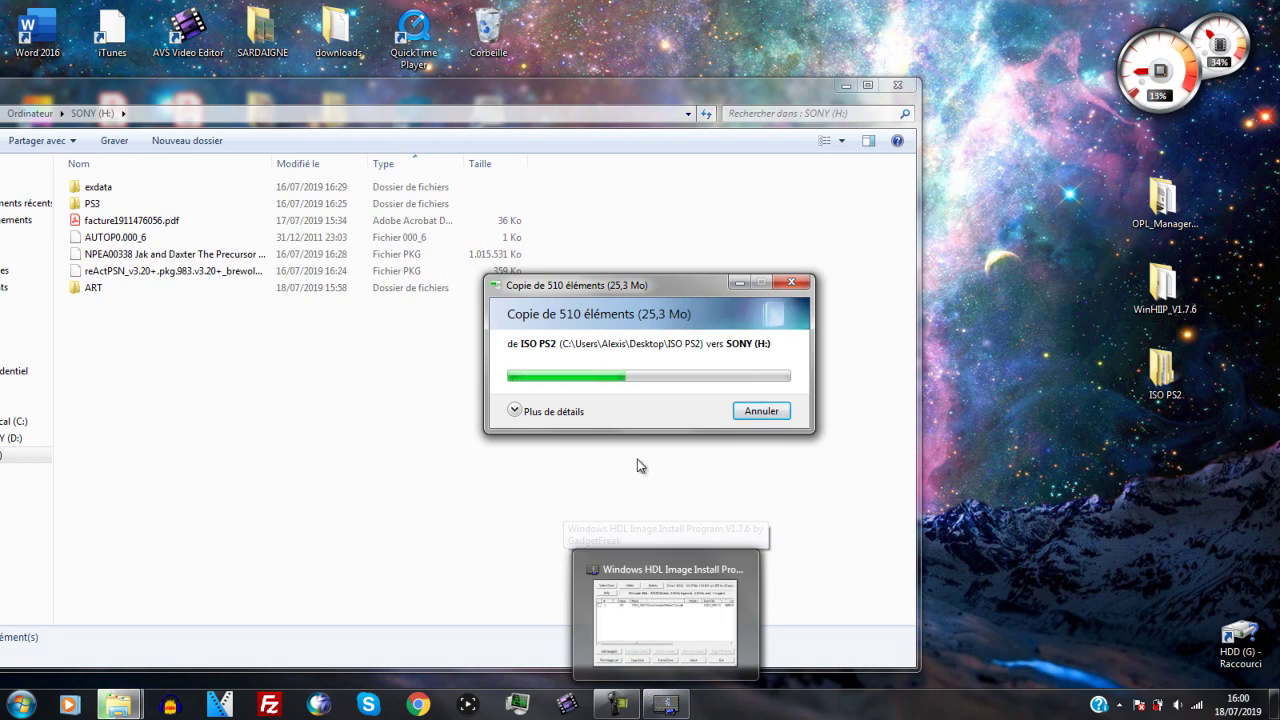
left_click(896, 84)
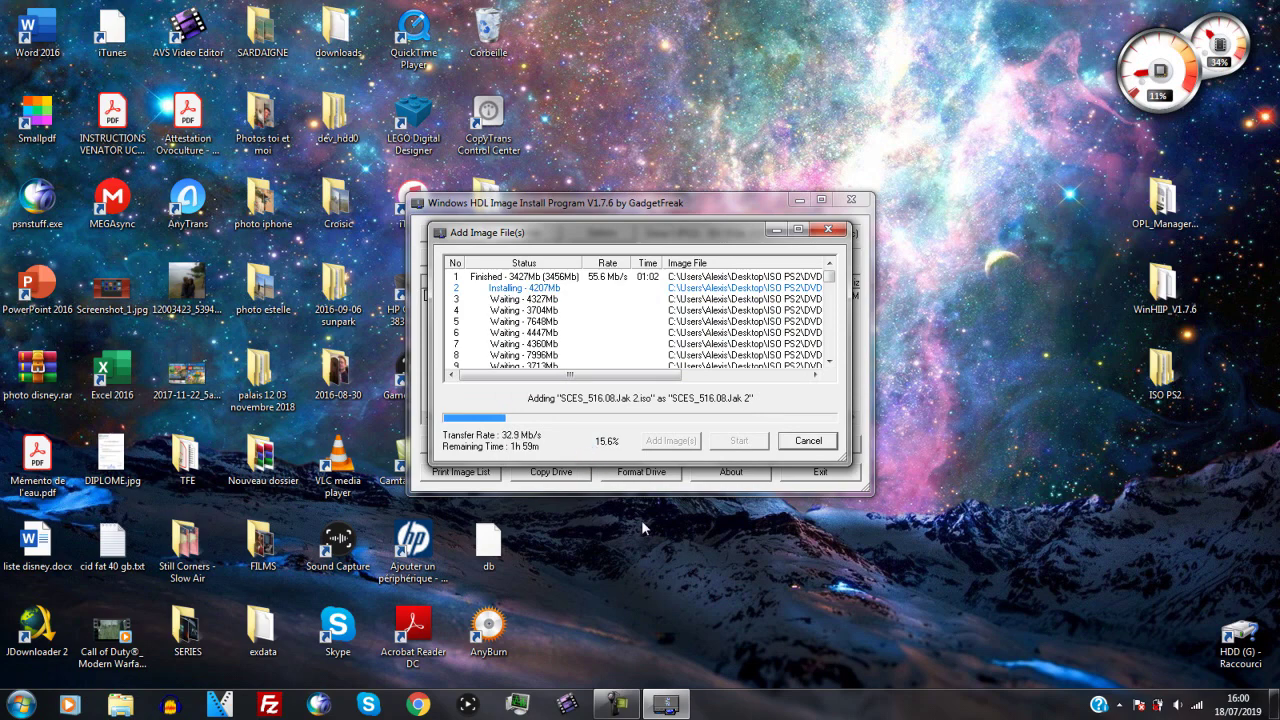
Step: Safely eject the Cruzer USB drive, SONY (H:), and dismiss the removal notification
left_click(1119, 705)
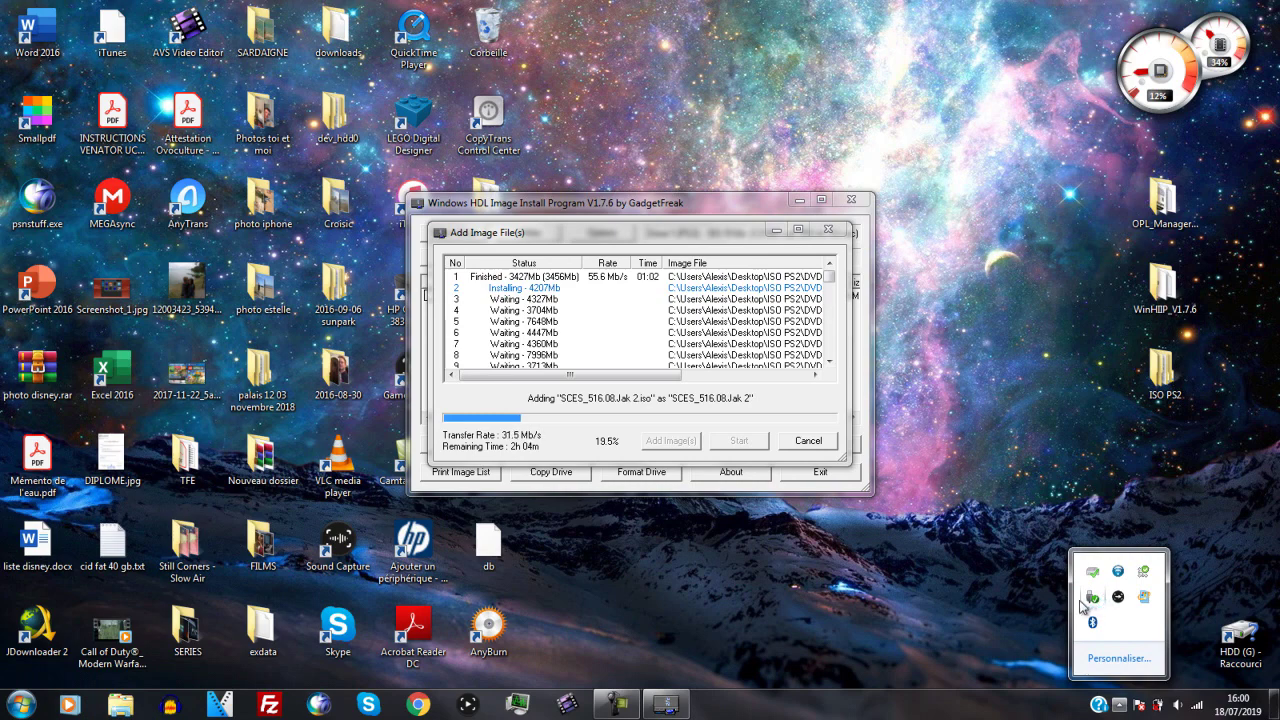
left_click(1089, 600)
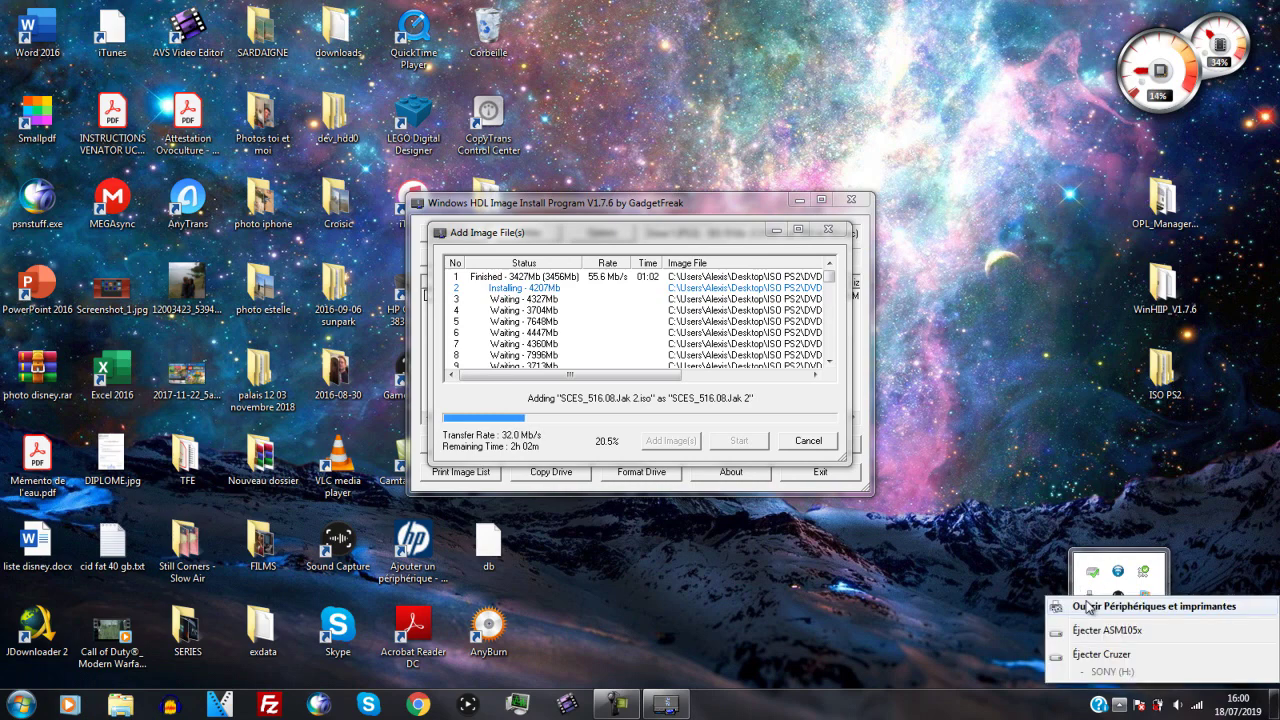
left_click(1089, 655)
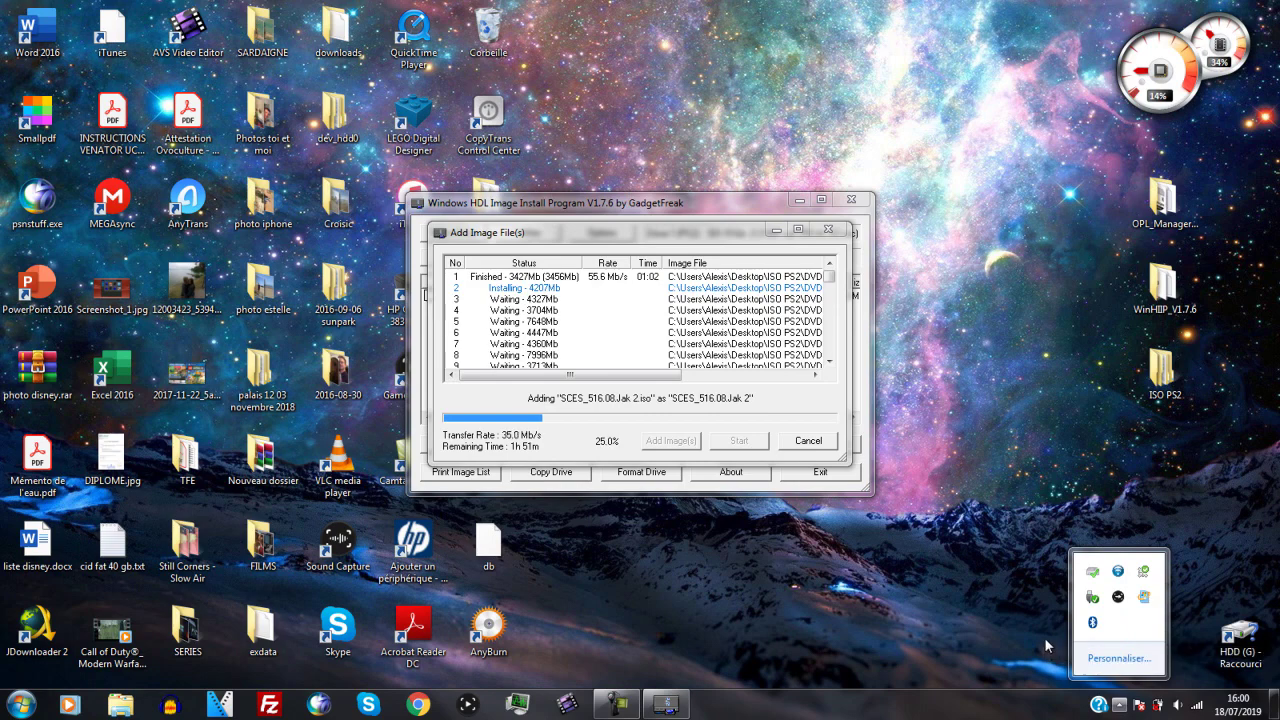
left_click(927, 612)
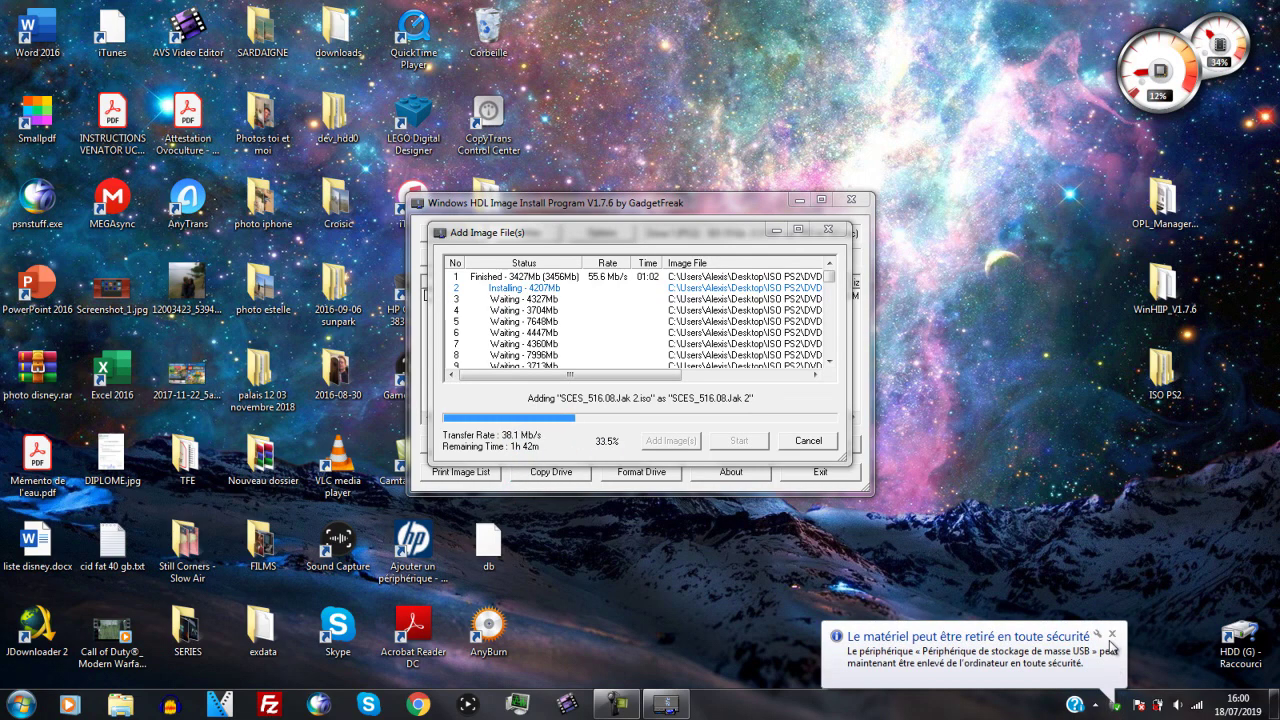
left_click(1119, 655)
Step: Quit the background program shown as a round black symbol among the hidden notification items
left_click(1117, 705)
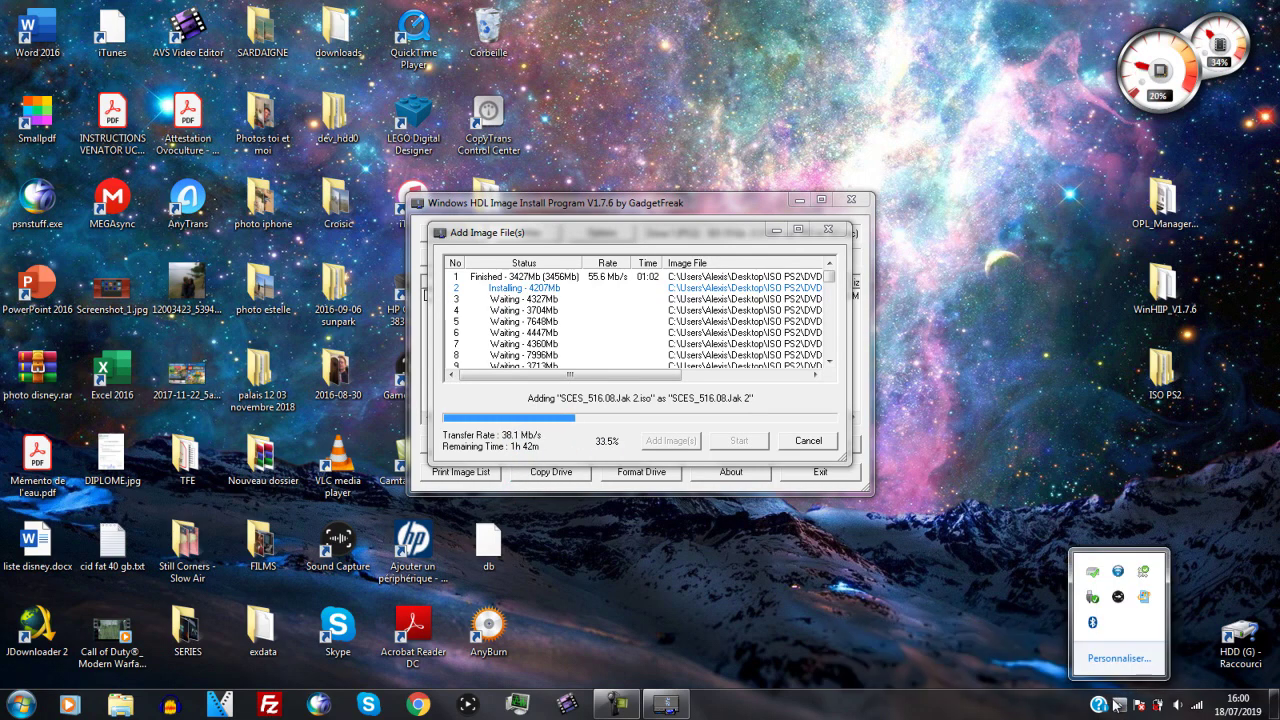
right_click(1118, 598)
left_click(1075, 631)
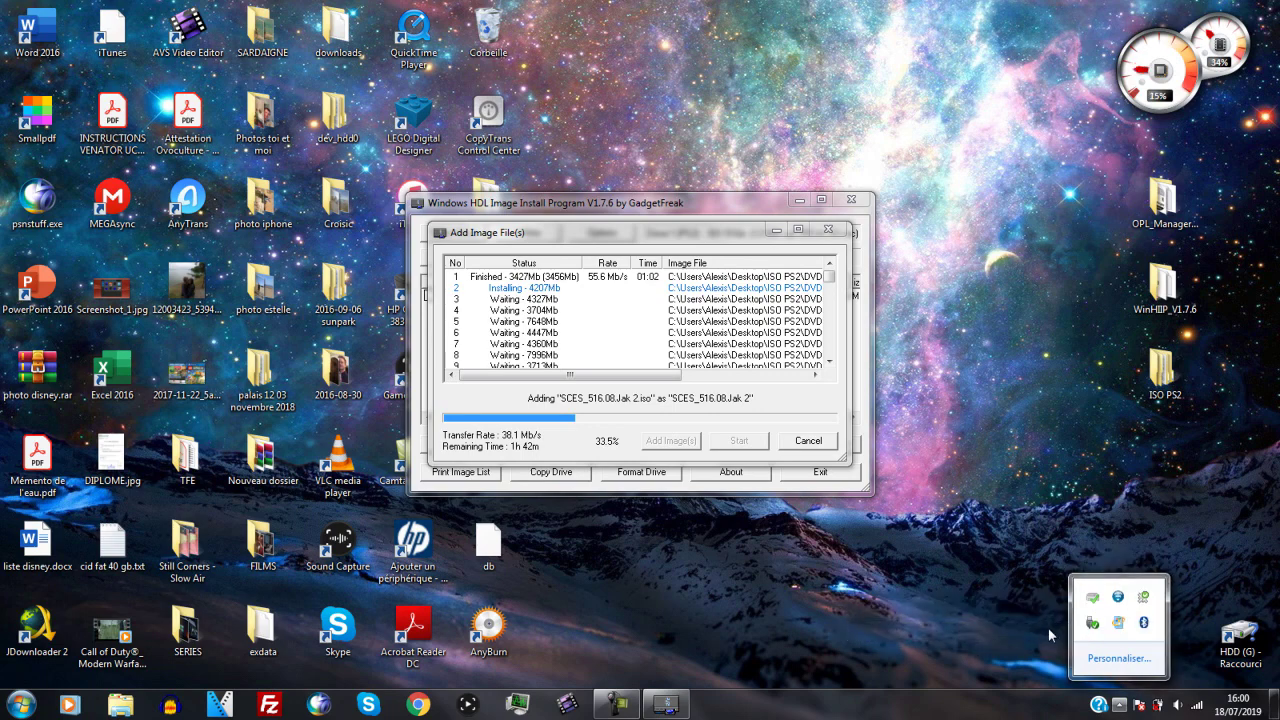
left_click(1041, 635)
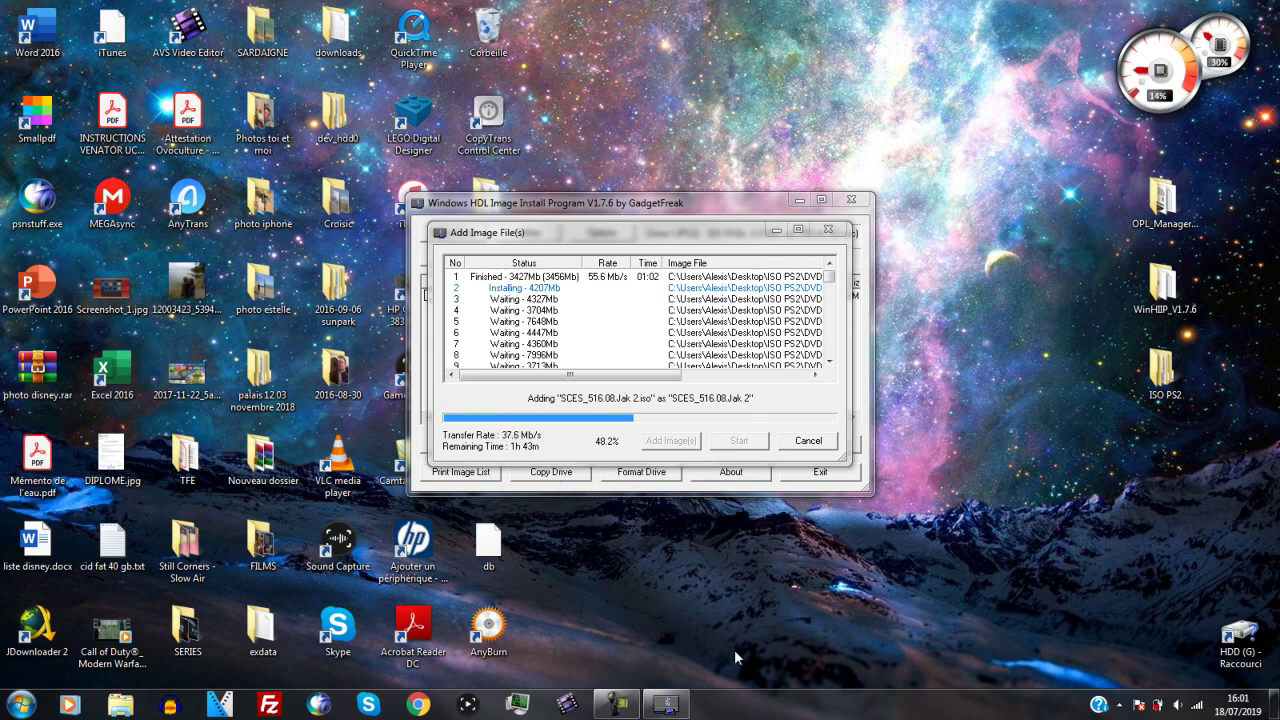
left_click(617, 704)
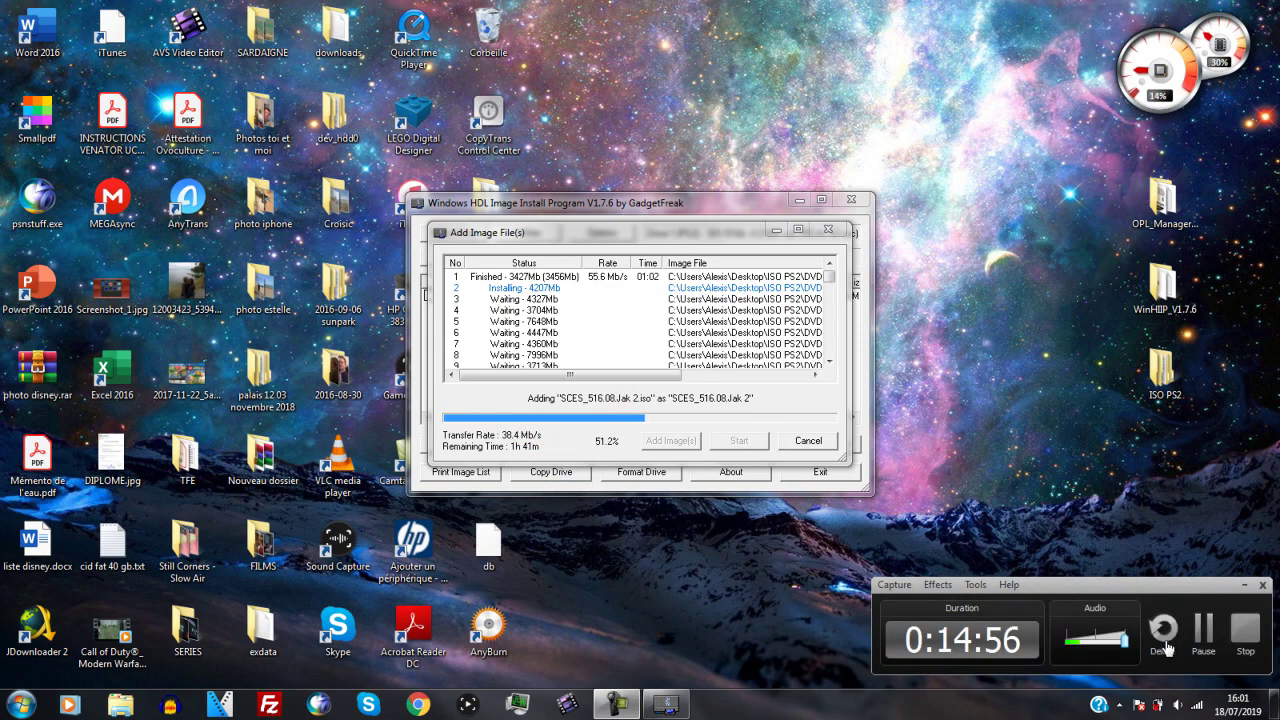
left_click(1201, 632)
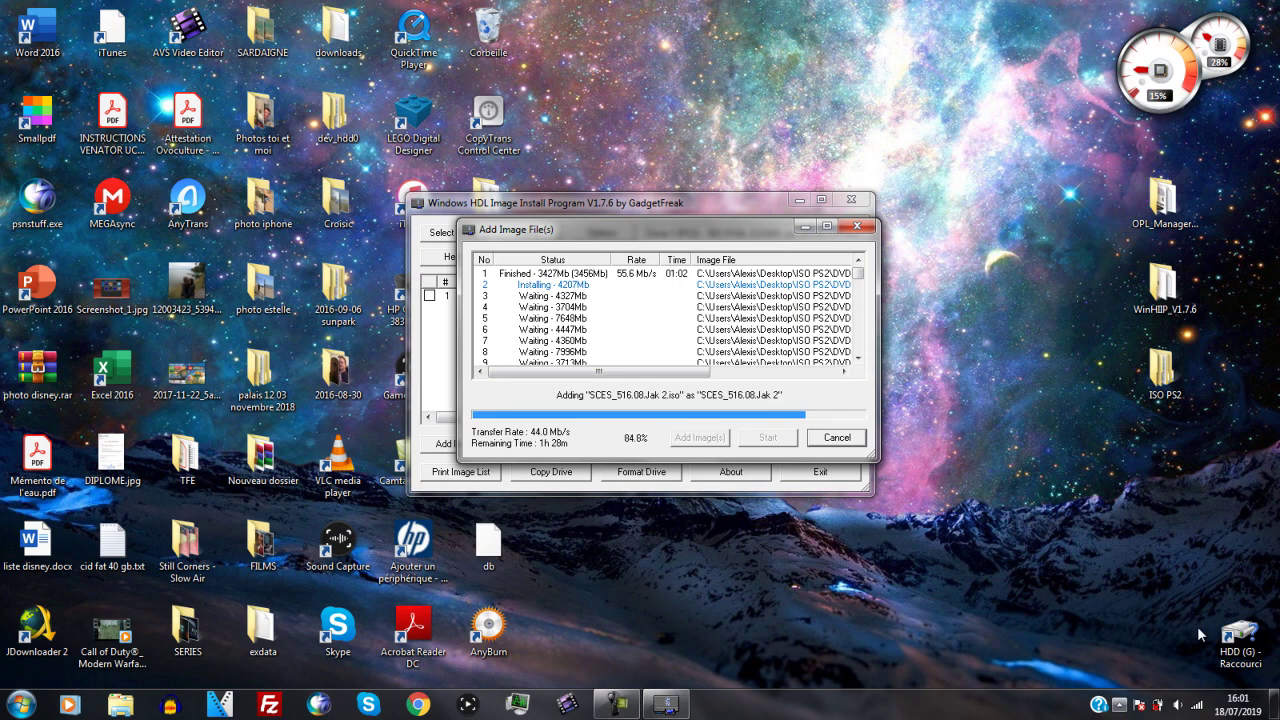
left_click(1197, 626)
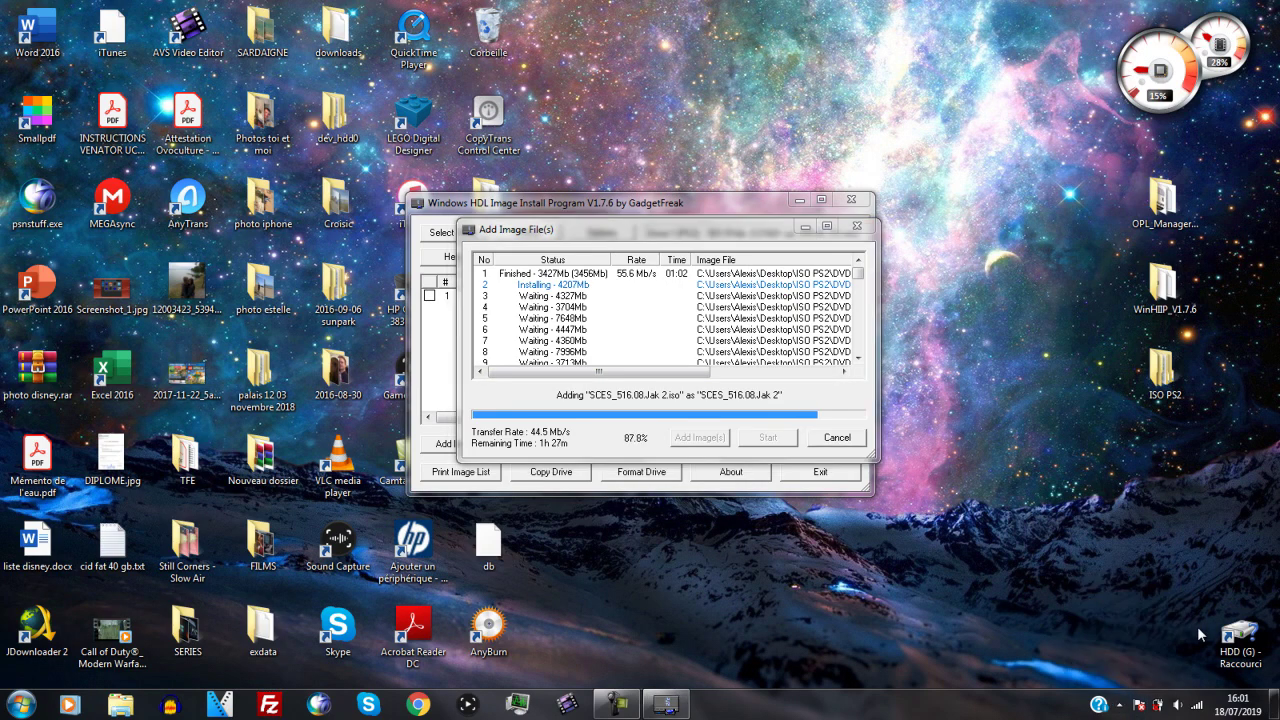